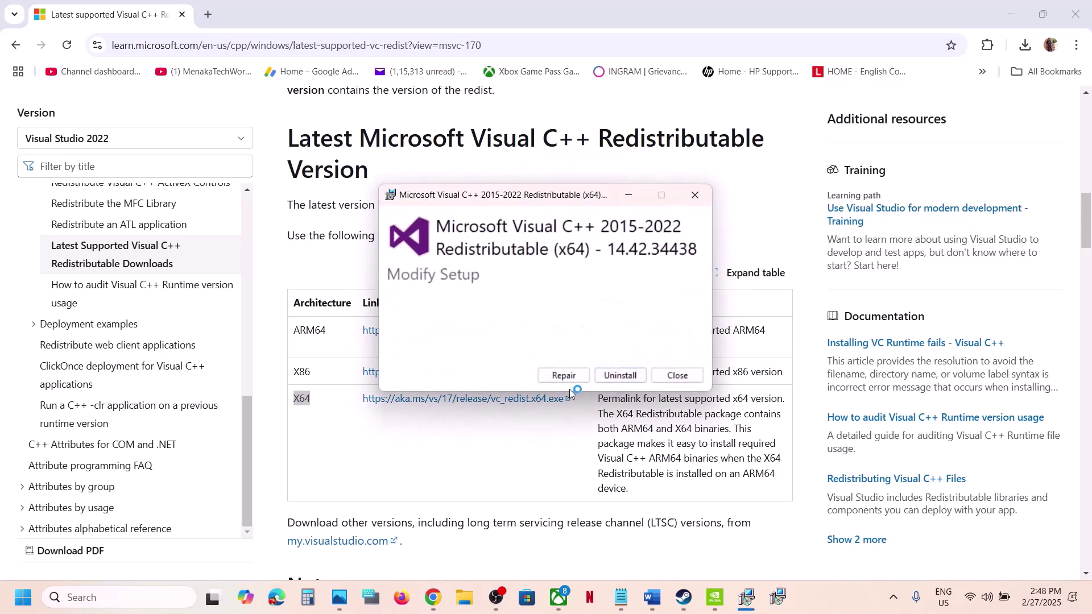
Step: Repair the Microsoft Visual C++ 2015-2022 Redistributable (x64) and close both the x64 and x86 setup windows
left_click(563, 376)
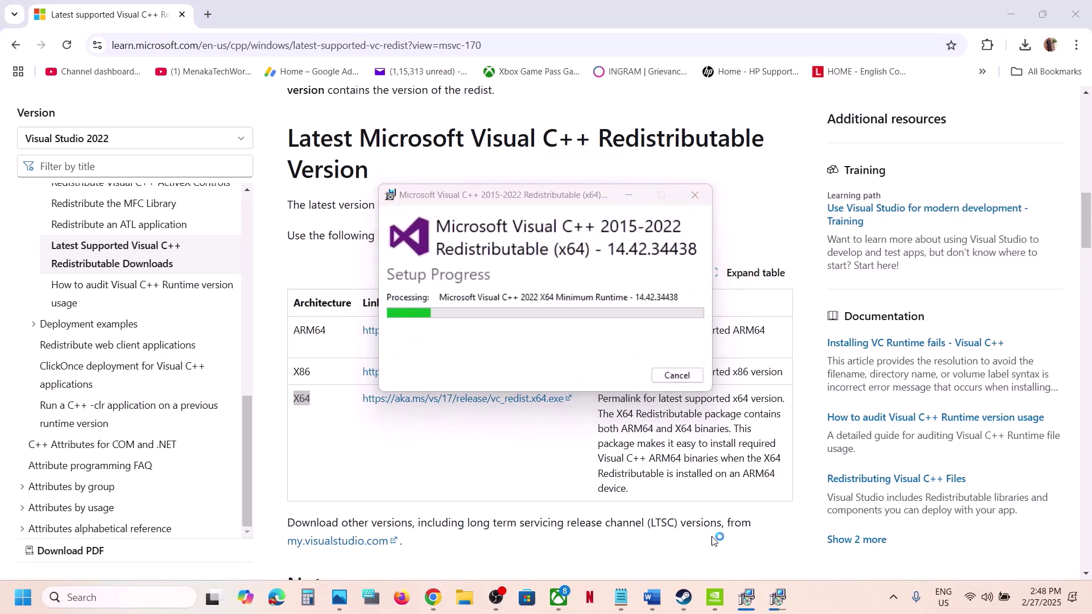
left_click(629, 195)
left_click_drag(586, 202, 896, 211)
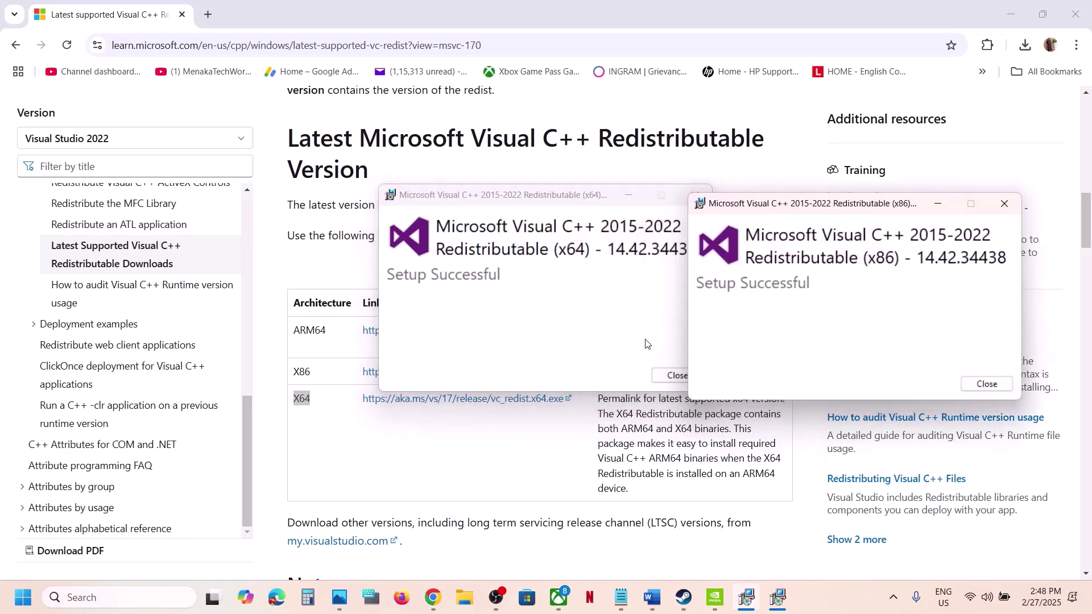
left_click(677, 376)
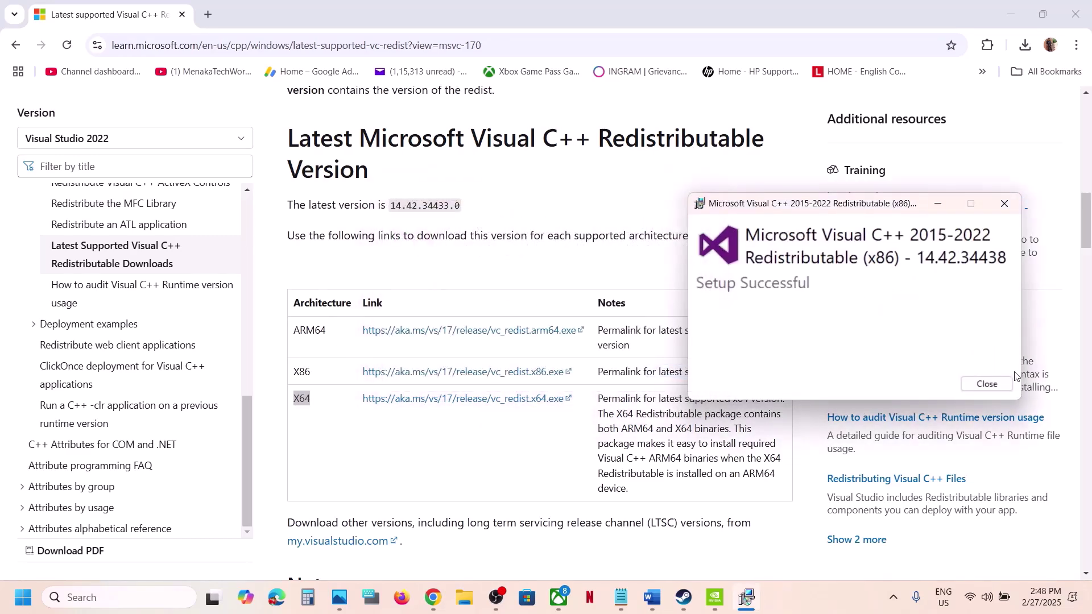
left_click(988, 385)
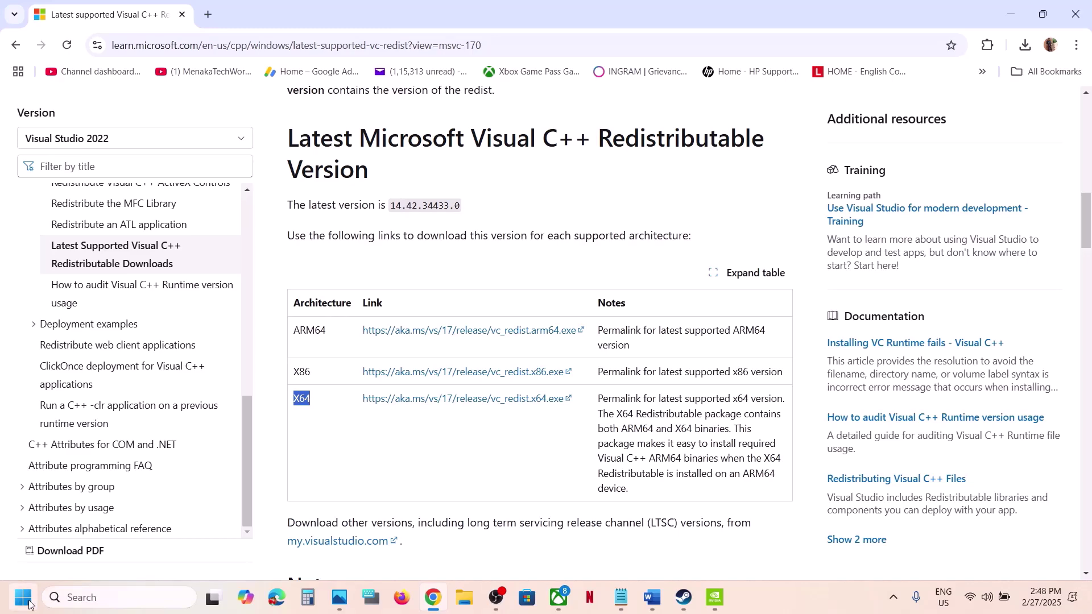
Step: Check the Windows power options for restarting the PC and switch to the Steam library
left_click(30, 604)
left_click(414, 550)
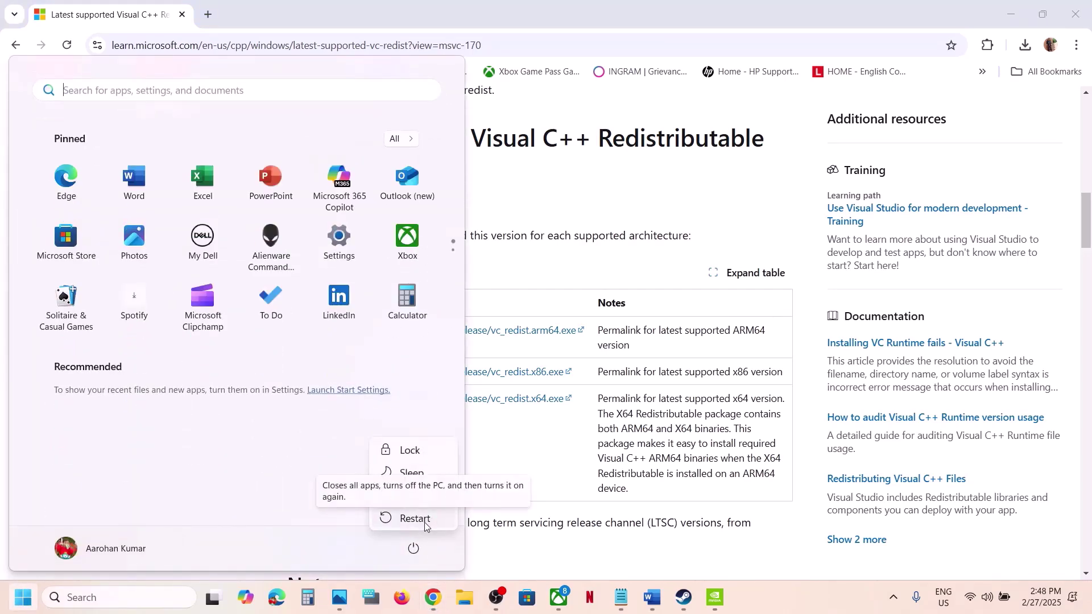
left_click(685, 598)
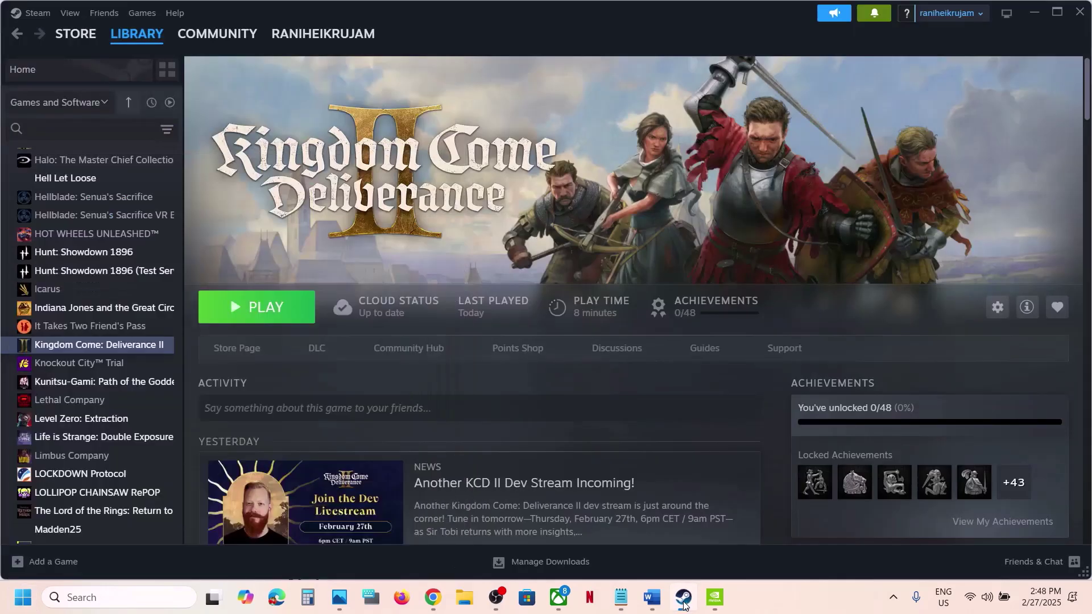
Step: Switch to the Word document and read Step 2, highlighting the Win64Shared source path and the Win64MasterMasterSteamPGO destination path
left_click(655, 601)
scroll(504, 428, "down", 3)
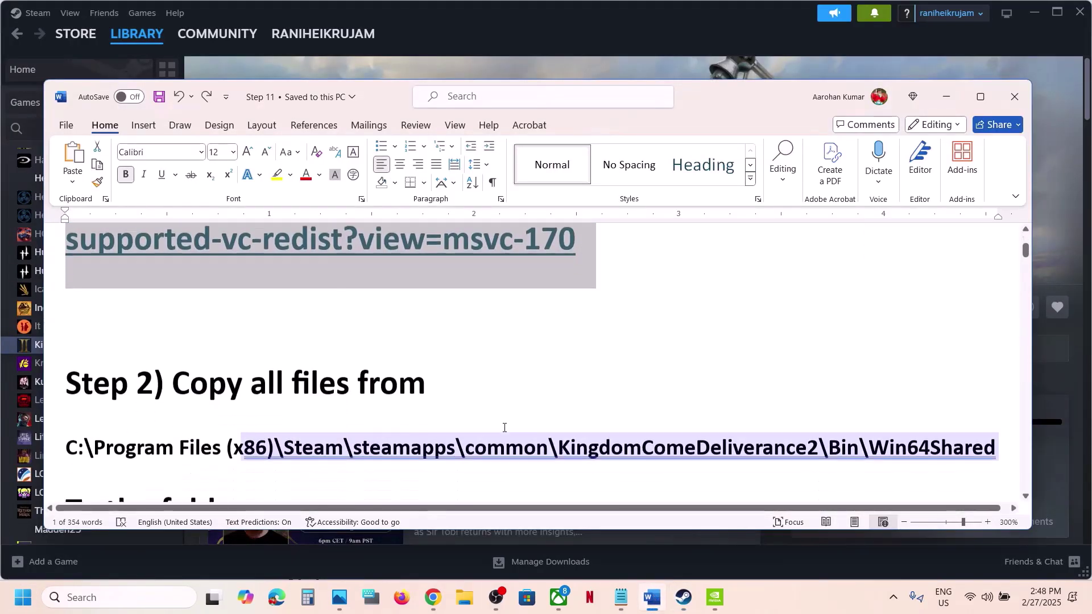
scroll(373, 356, "down", 1)
left_click(424, 322)
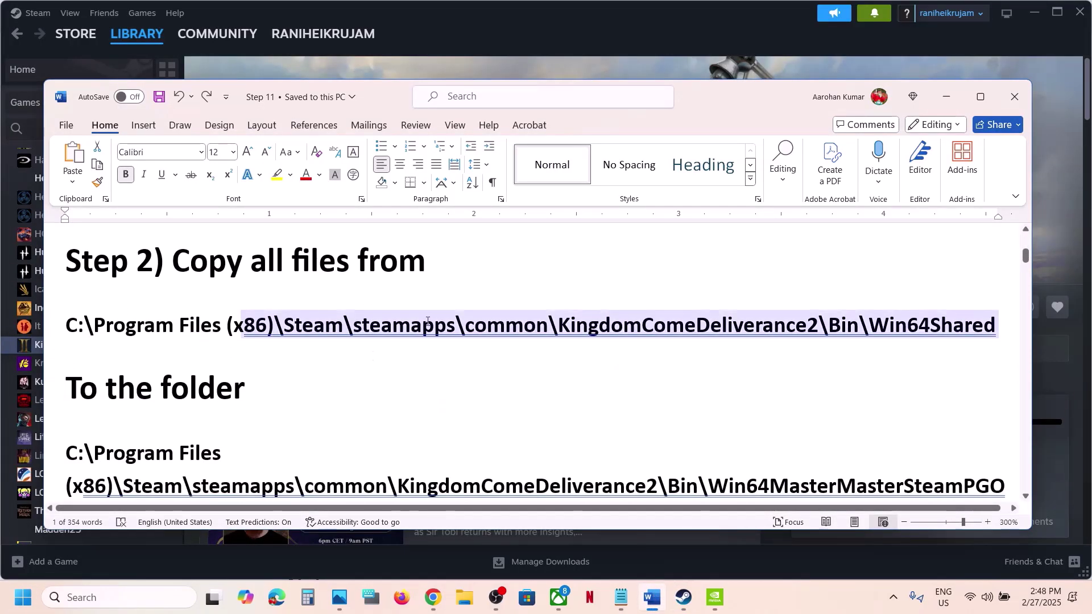
scroll(455, 318, "down", 1)
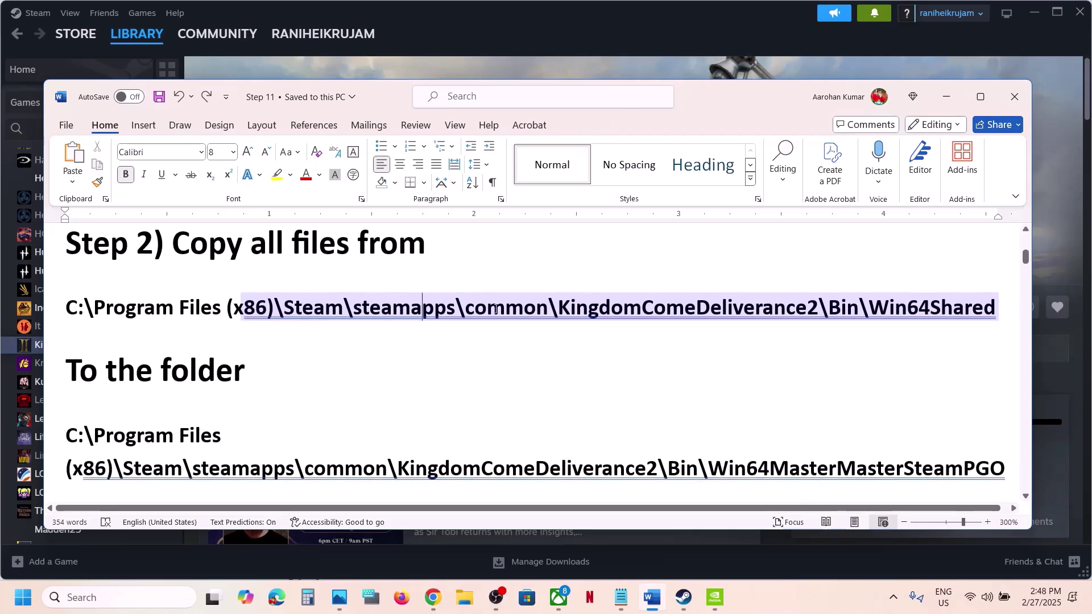
left_click(495, 310)
triple_click(495, 310)
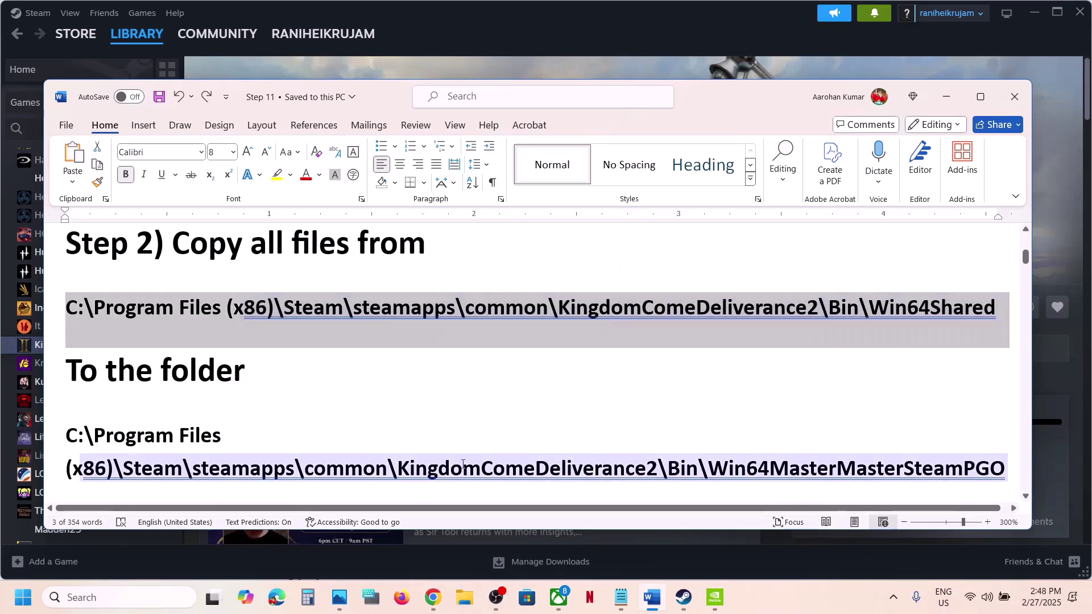
left_click(422, 475)
triple_click(422, 475)
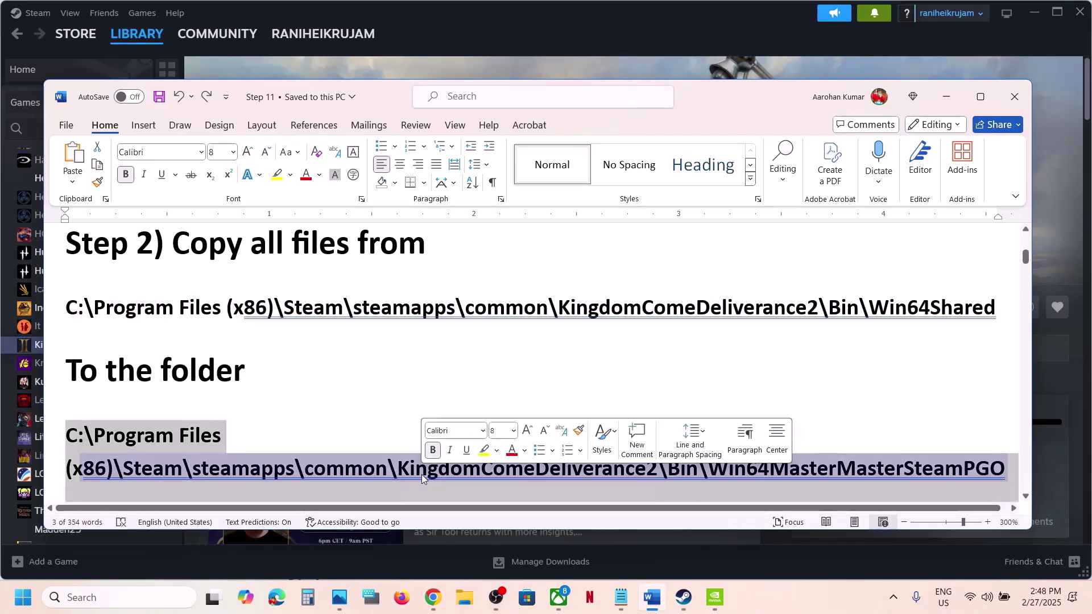
left_click(403, 412)
scroll(403, 412, "down", 1)
Step: Browse the local files of Kingdom Come: Deliverance II from the Steam library and open the Bin folder
left_click(524, 38)
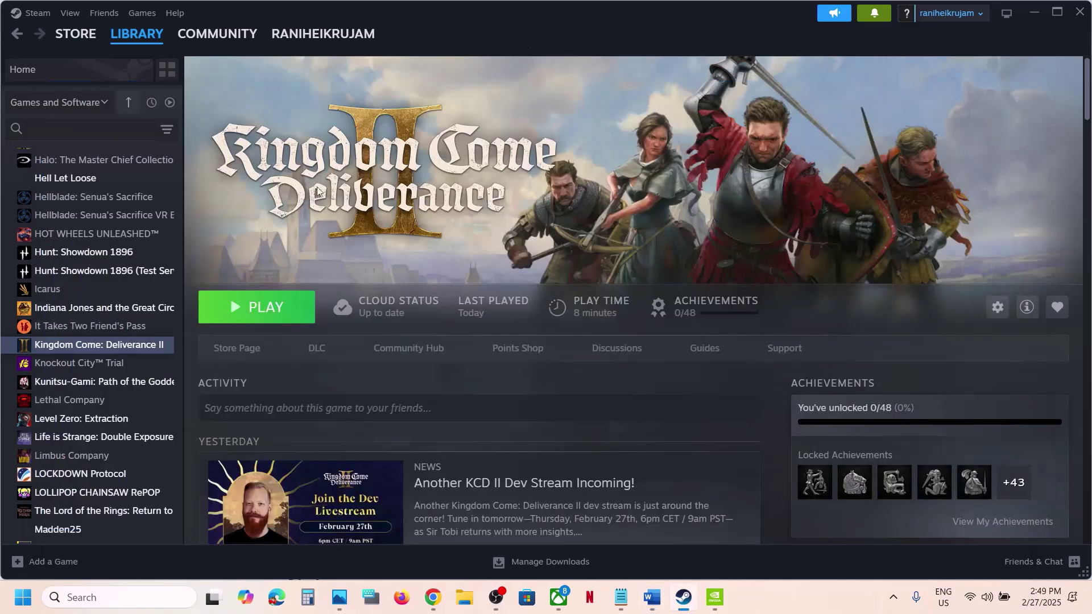
right_click(124, 347)
mouse_move(155, 427)
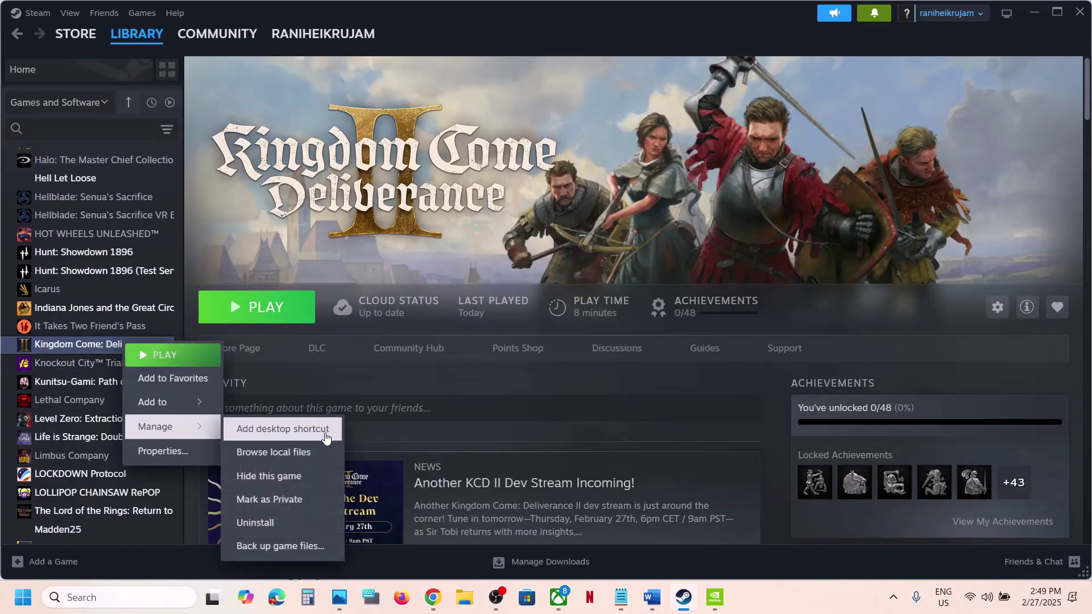
left_click(279, 458)
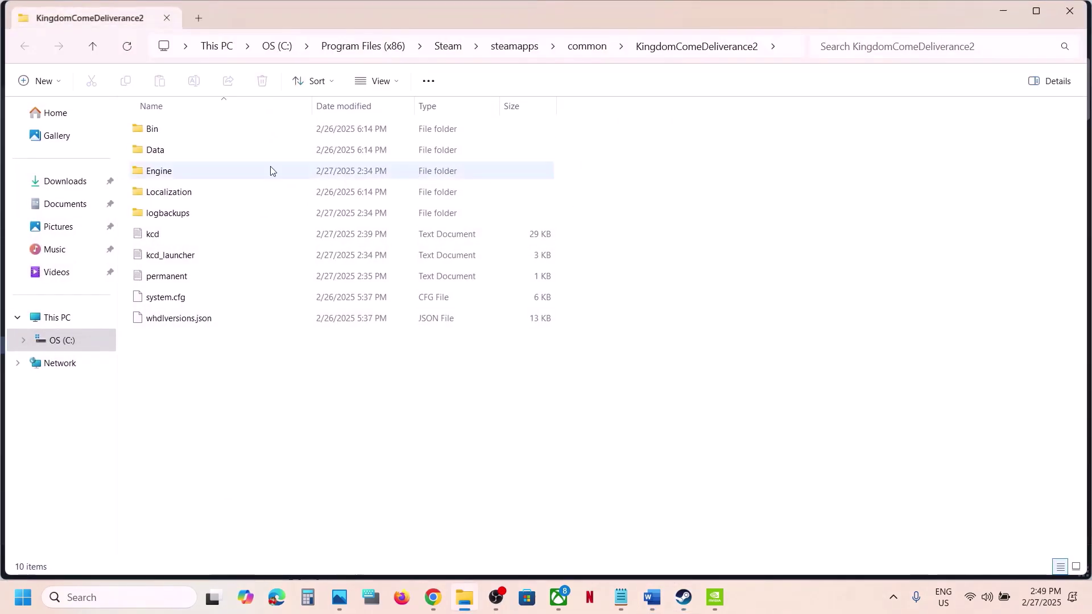
double_click(179, 138)
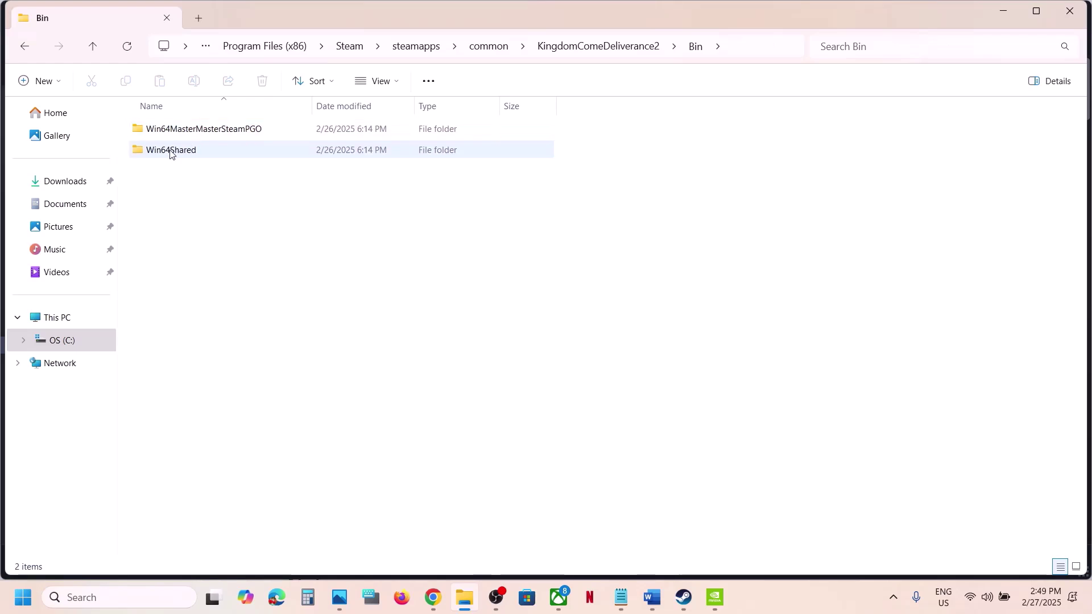
left_click(171, 153)
double_click(191, 154)
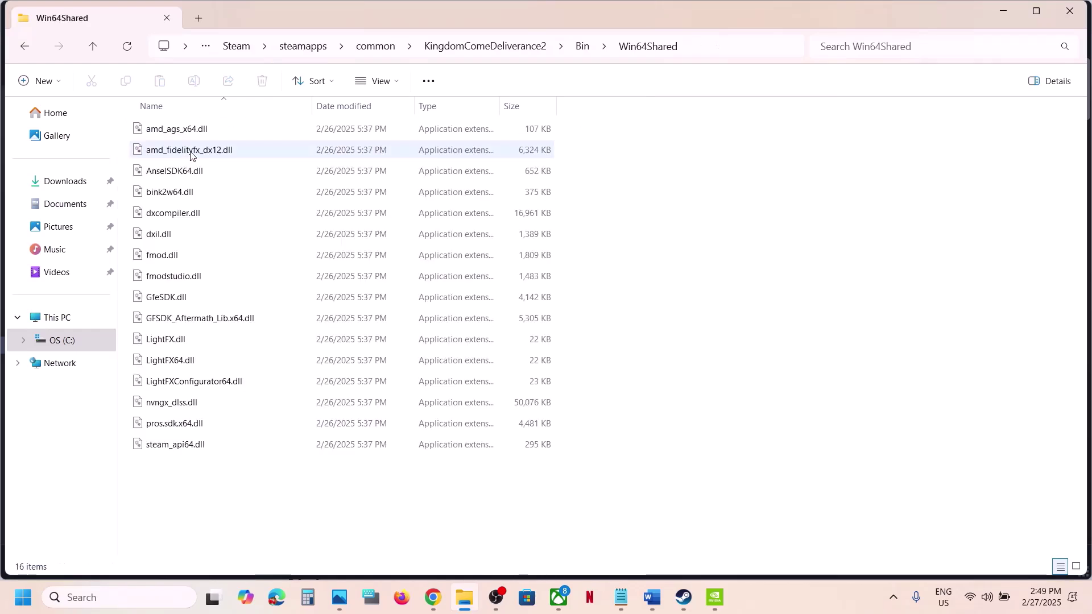
left_click_drag(316, 472, 190, 133)
right_click(190, 188)
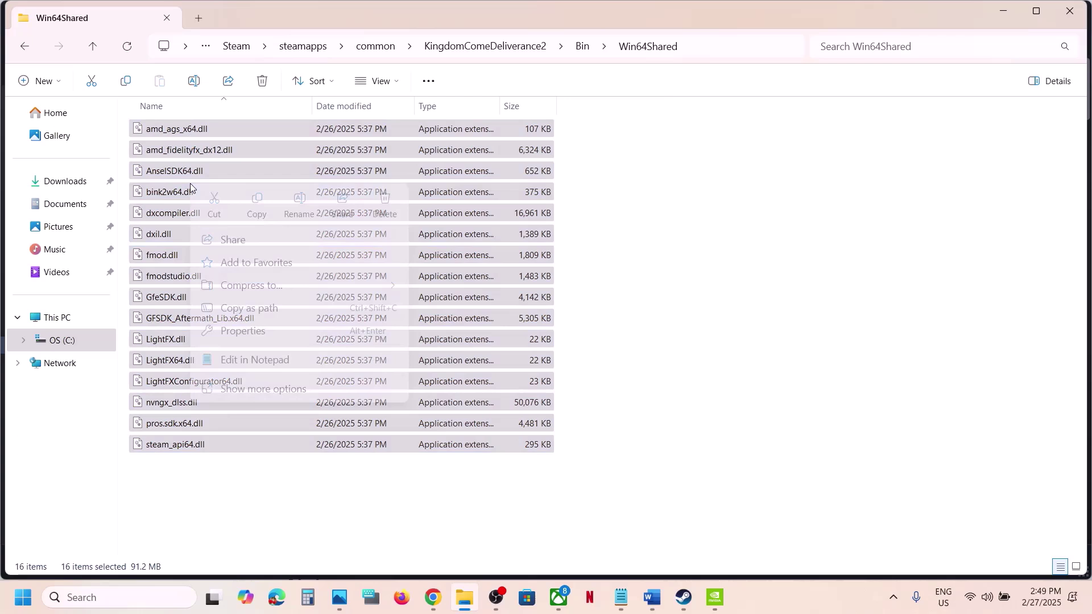
left_click(260, 210)
left_click(96, 50)
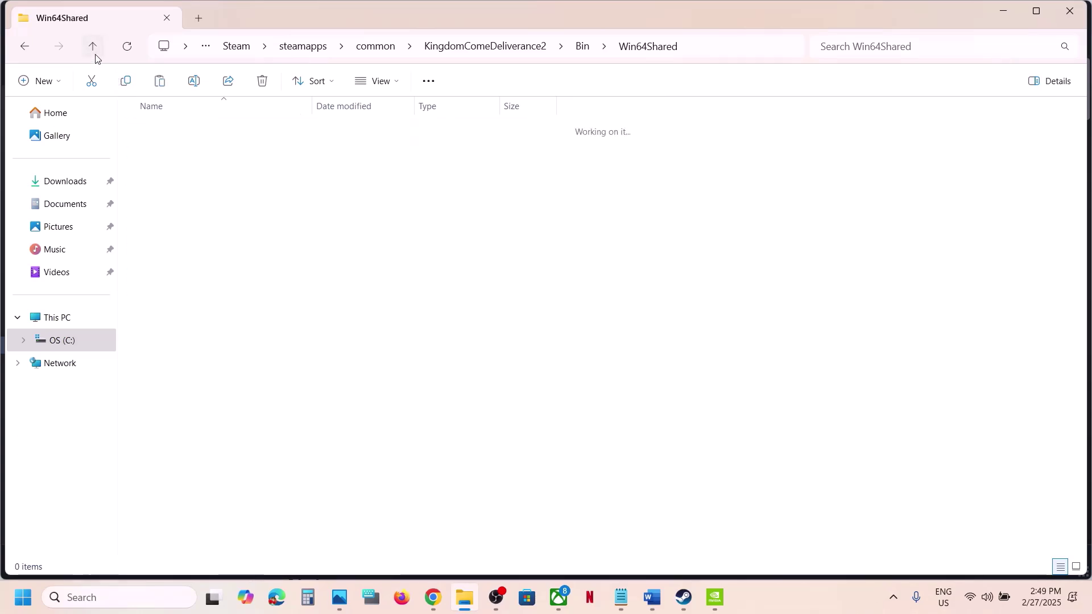
double_click(197, 131)
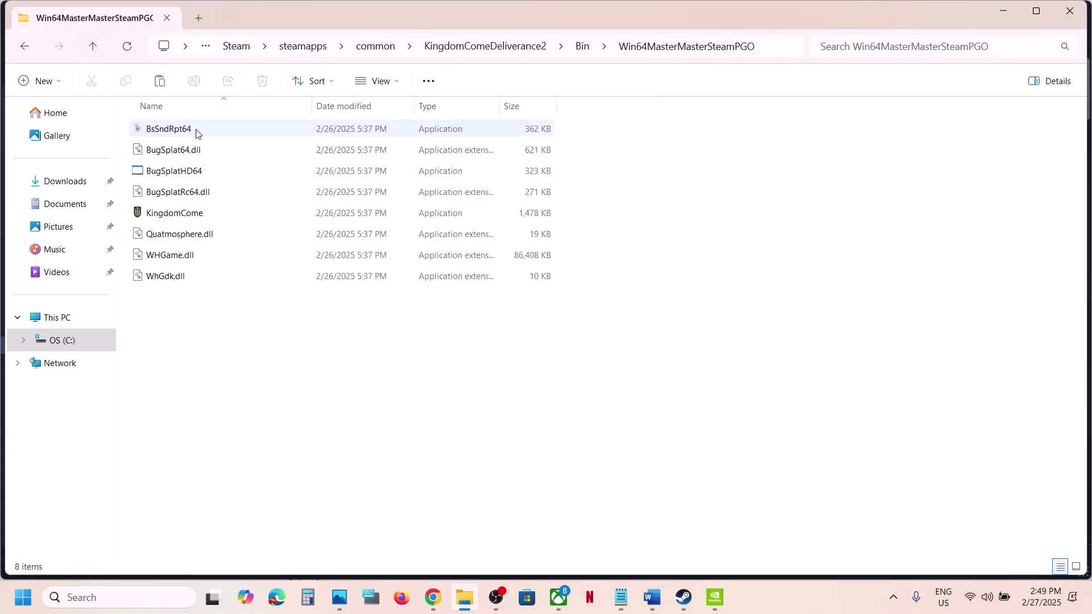
left_click(93, 49)
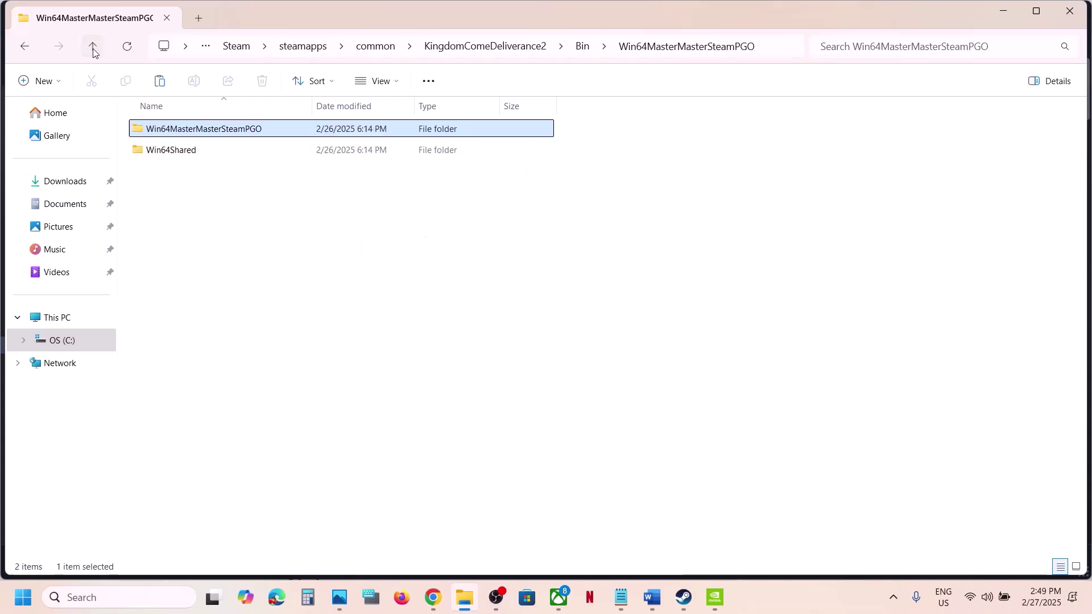
Step: Back up the Win64MasterMasterSteamPGO folder by copying it to the desktop
right_click(220, 134)
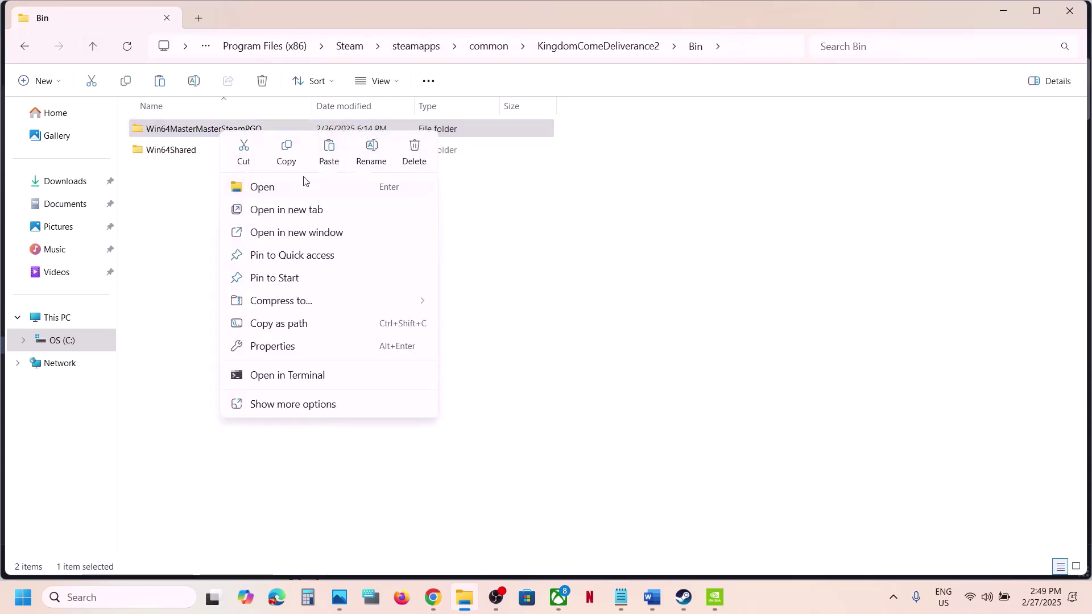
left_click(287, 162)
key("super+Down")
key("super+Down")
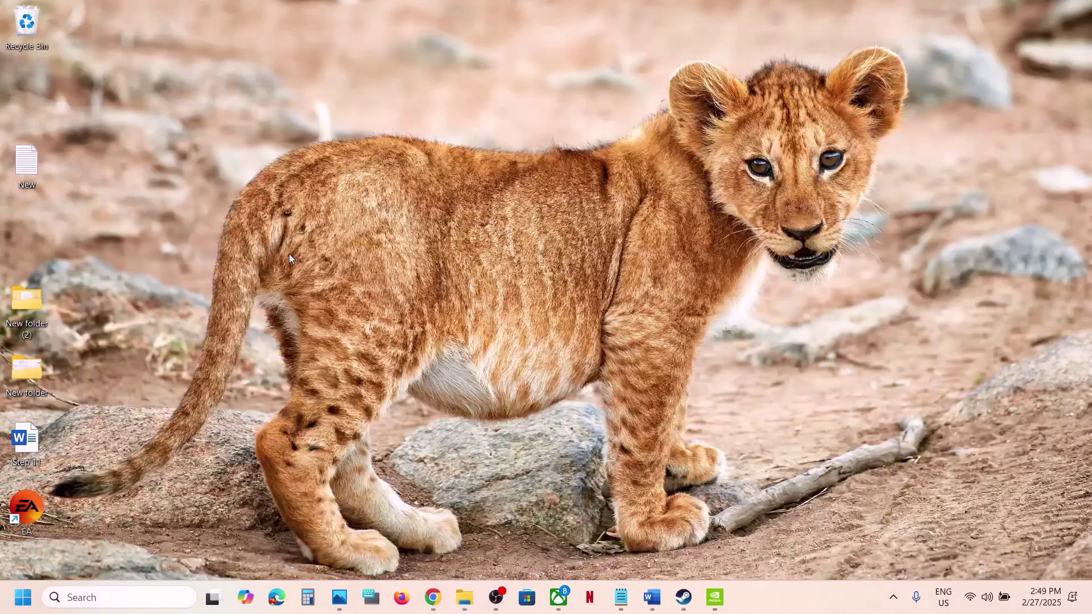
key("ctrl+v")
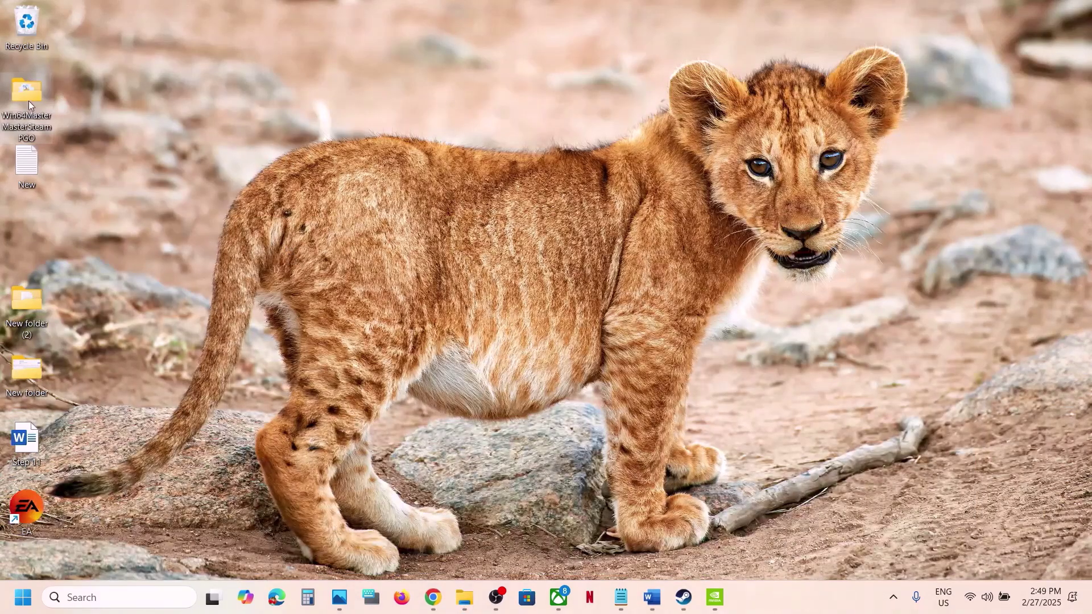
Step: Copy all files from the game's Win64Shared folder into the Win64MasterMasterSteamPGO folder in Bin
left_click(463, 597)
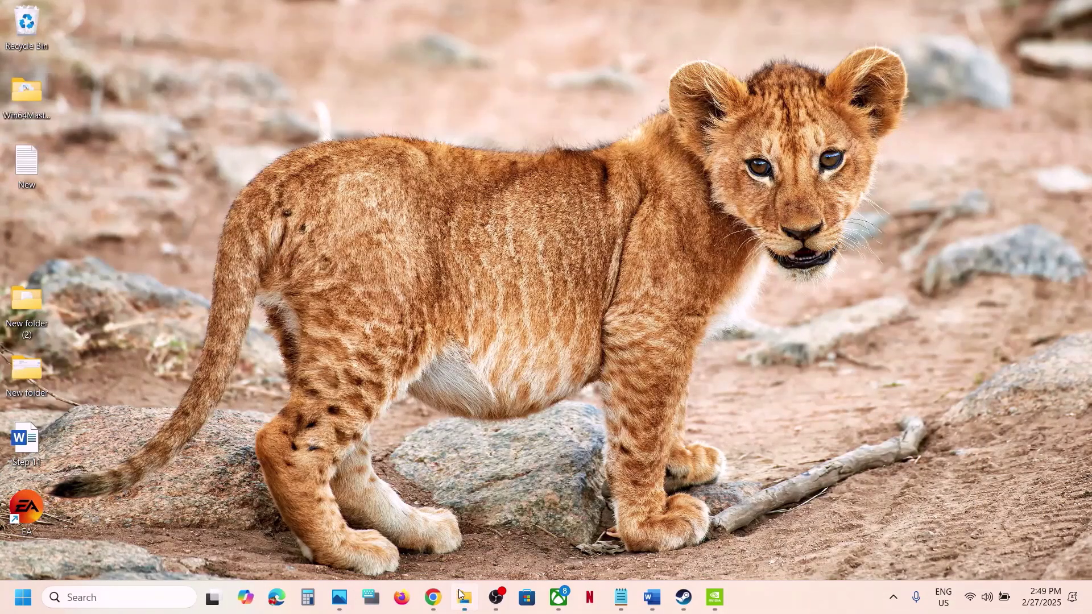
double_click(176, 152)
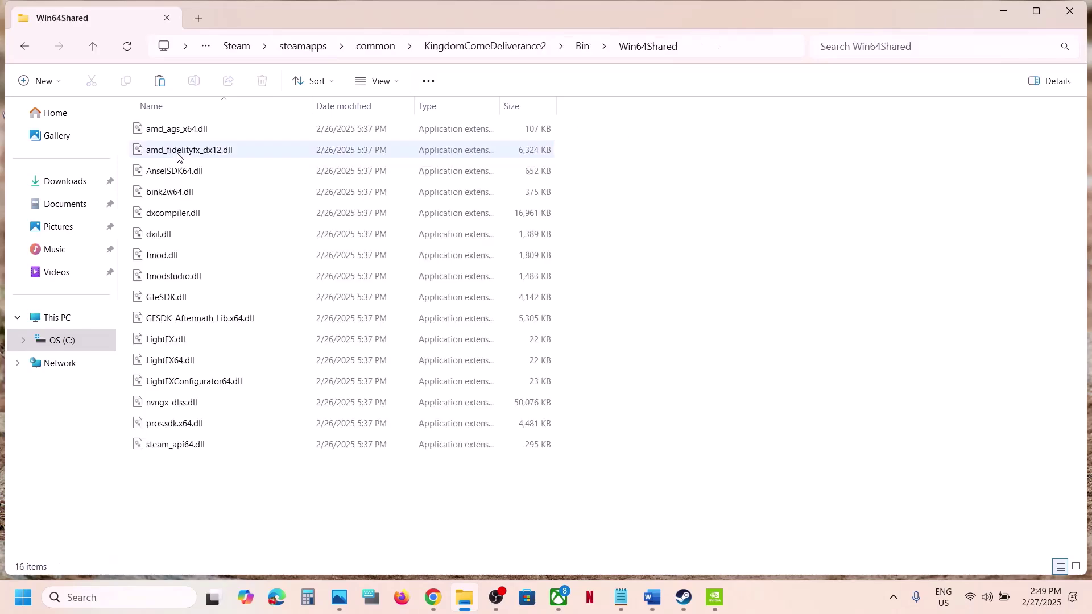
key("ctrl+a")
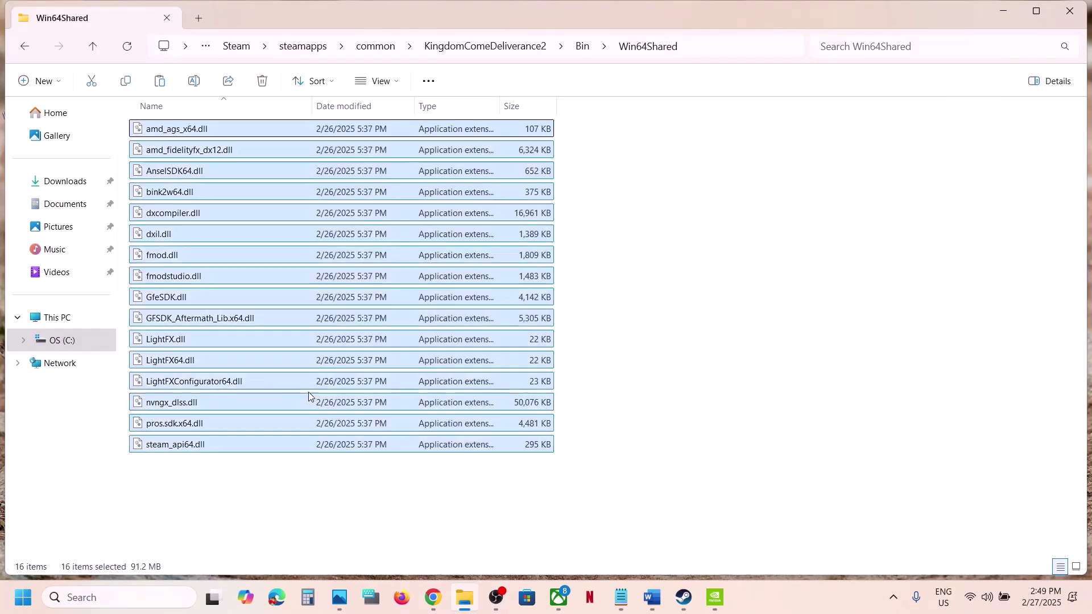
right_click(280, 237)
left_click(344, 263)
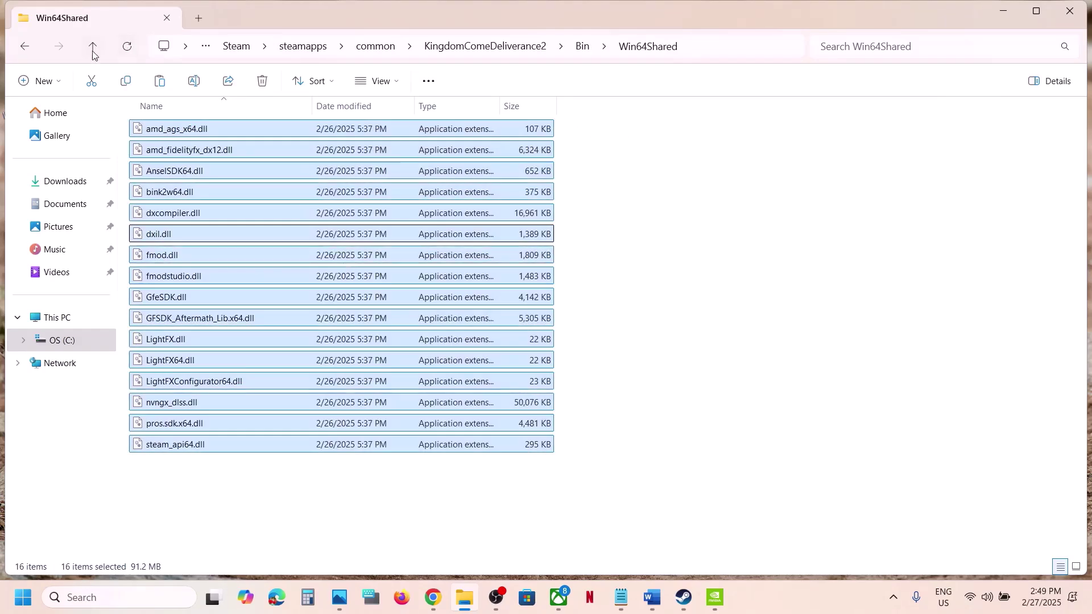
left_click(93, 54)
left_click(203, 130)
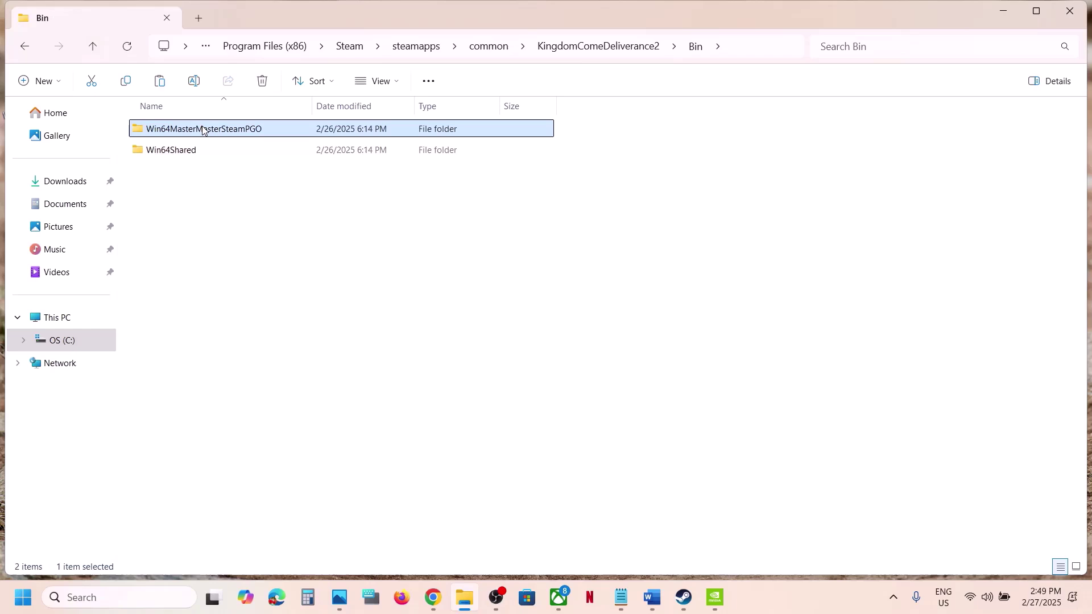
double_click(253, 136)
key("ctrl+v")
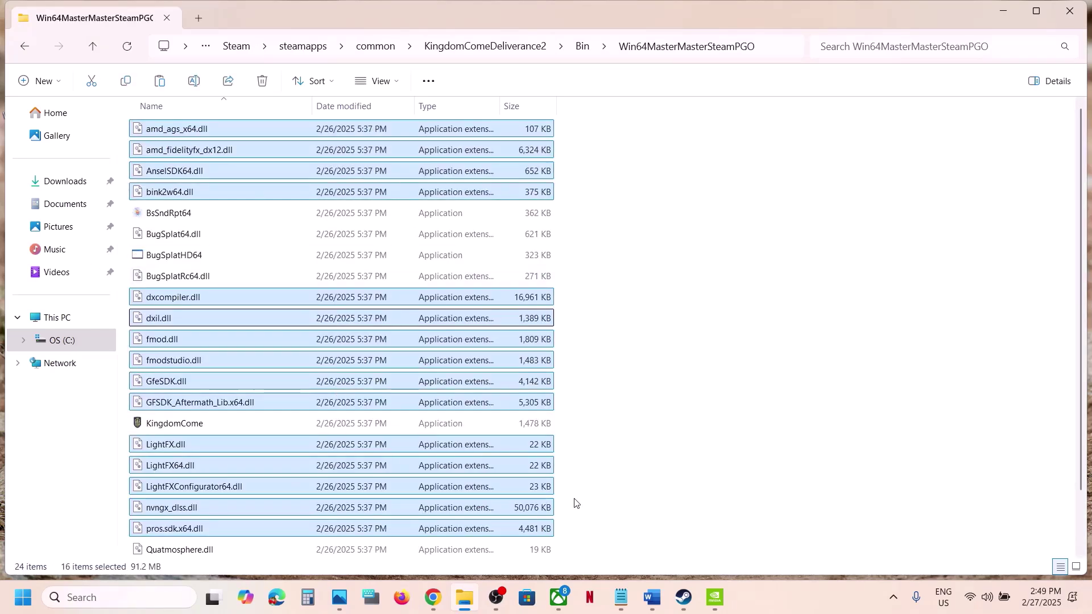
Step: Review the Win64MasterMasterSteamPGO folder in Bin and its backup copy on the desktop
left_click(689, 596)
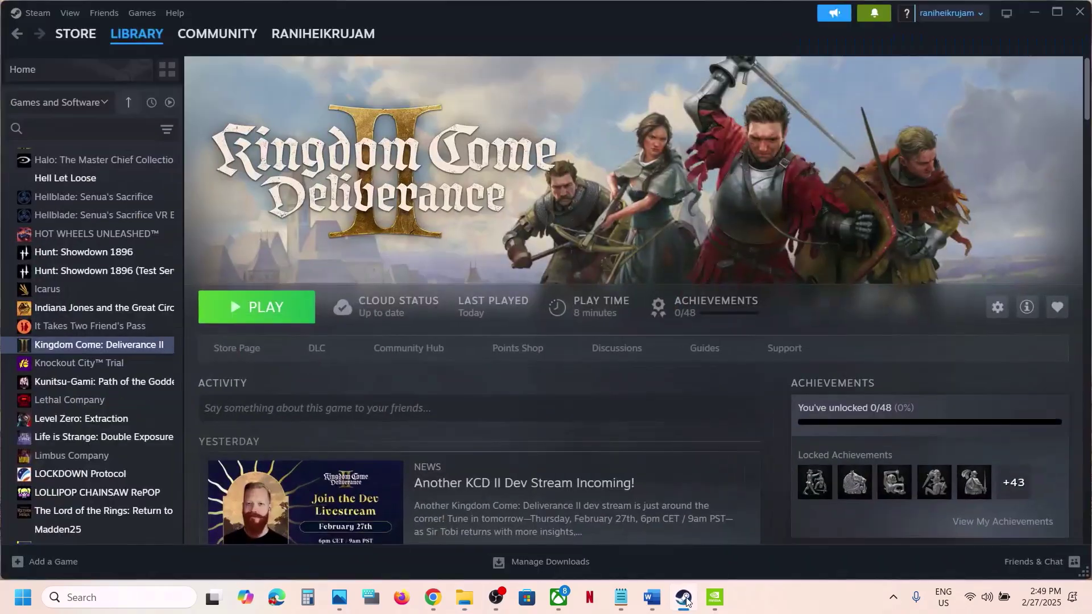
left_click(687, 600)
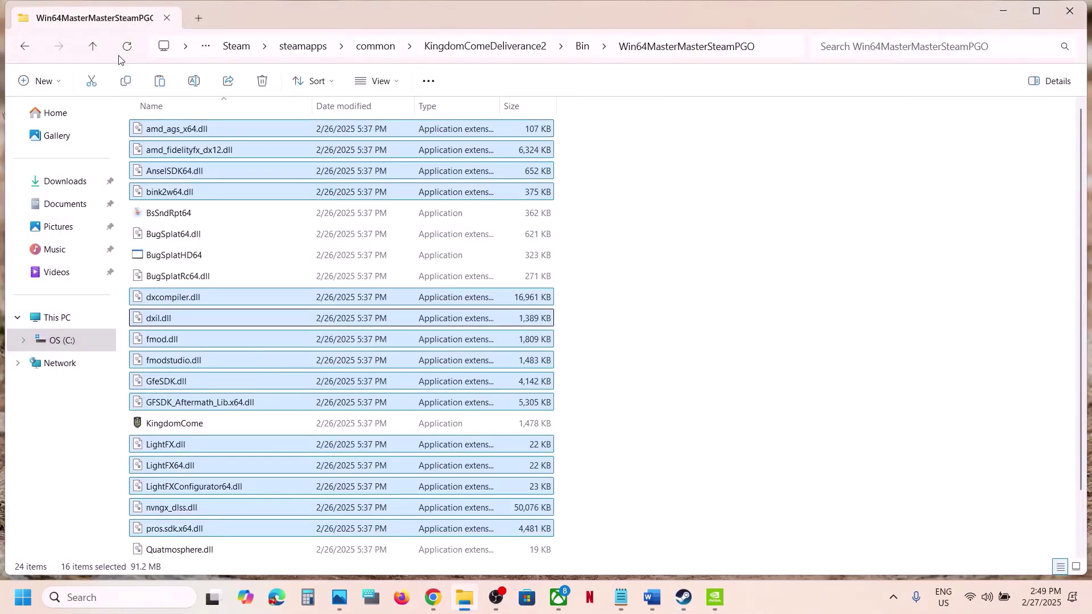
left_click(93, 50)
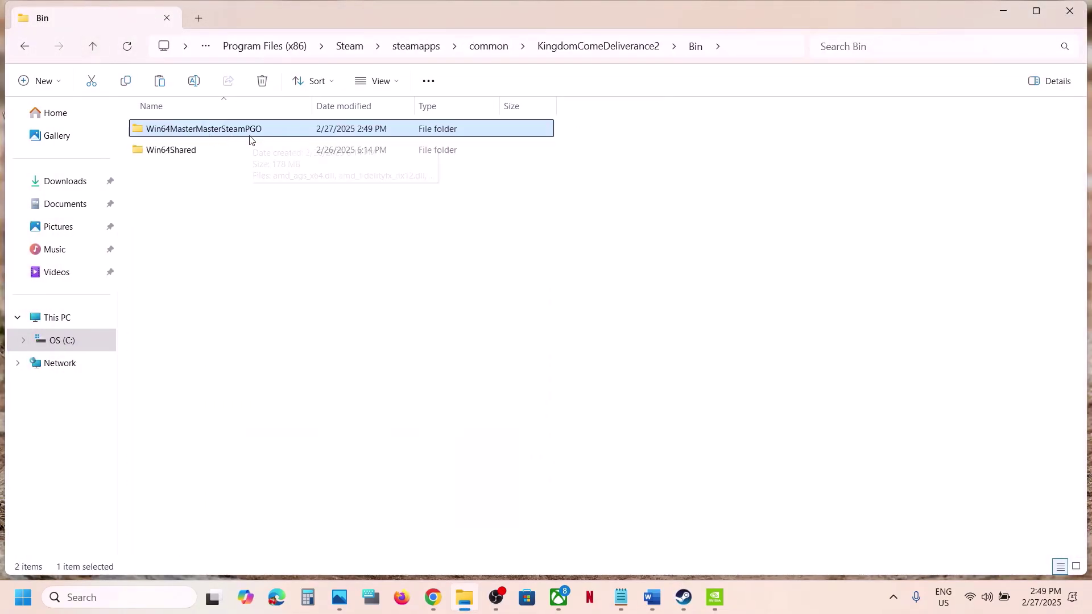
key("super+d")
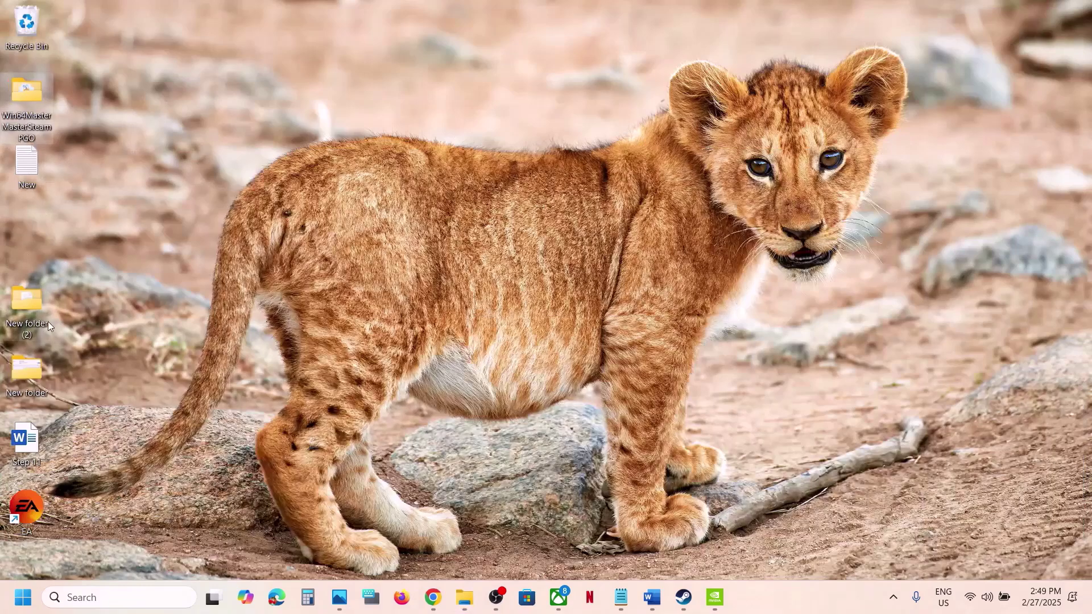
left_click(33, 107)
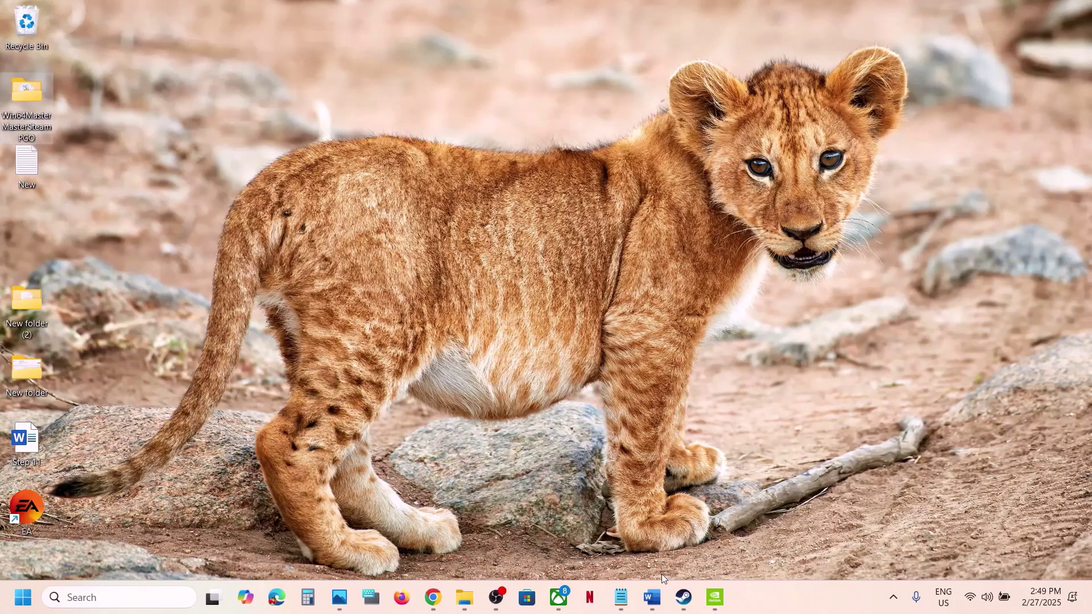
Step: Switch to the Word document and read Step 3 about deleting the shaders folder in savedgames/kingdomcome2
left_click(653, 597)
scroll(418, 362, "down", 5)
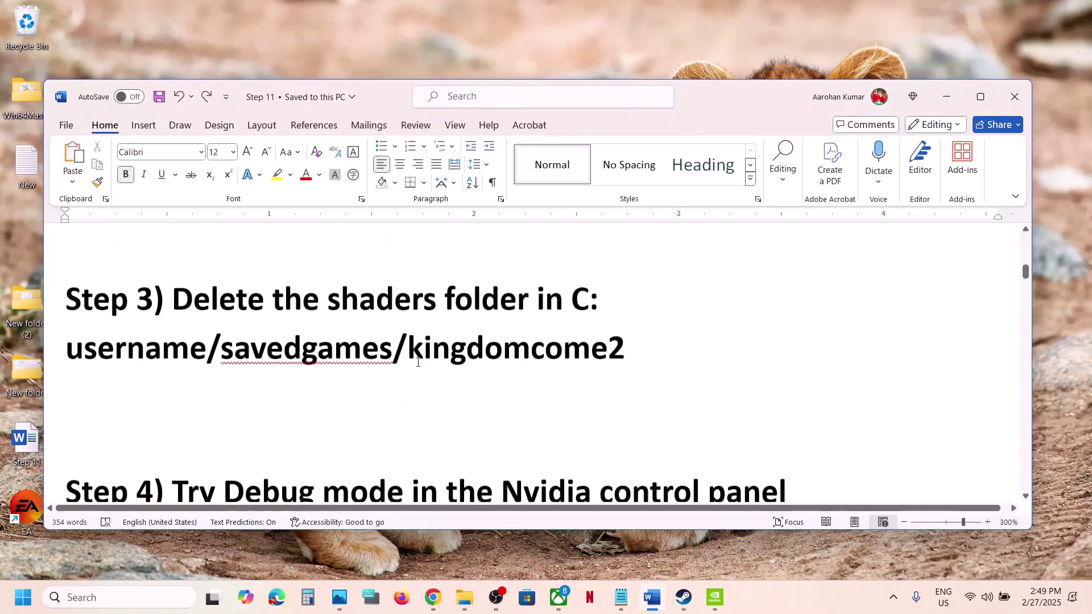
Step: Following Step 3 of the guide, switch to File Explorer and open the kingdomcome2 folder in the user profile's Saved Games on drive C
left_click_drag(332, 304, 537, 305)
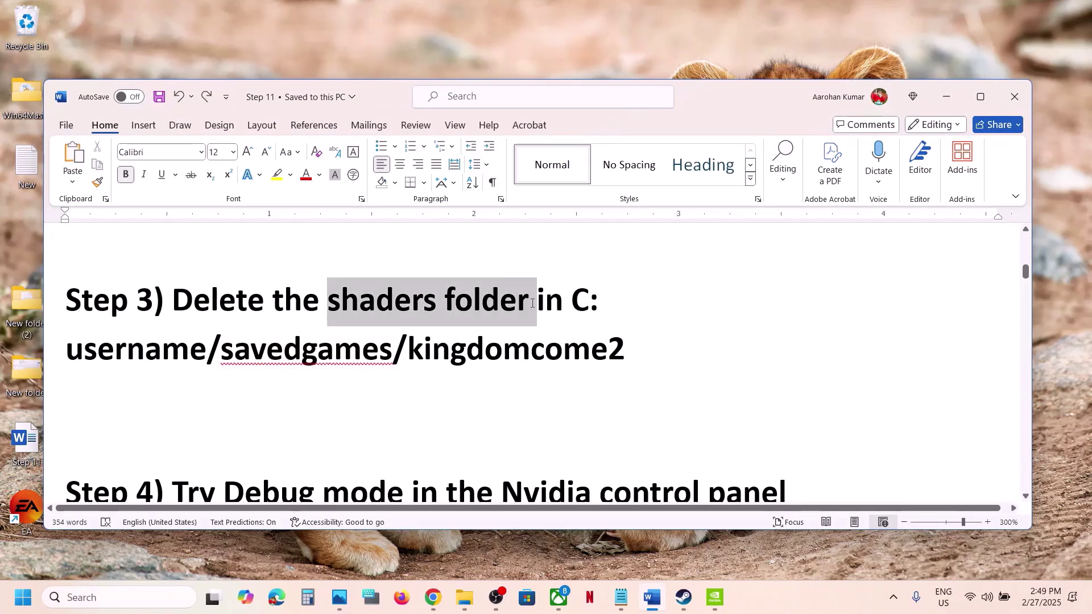
left_click_drag(626, 348, 579, 305)
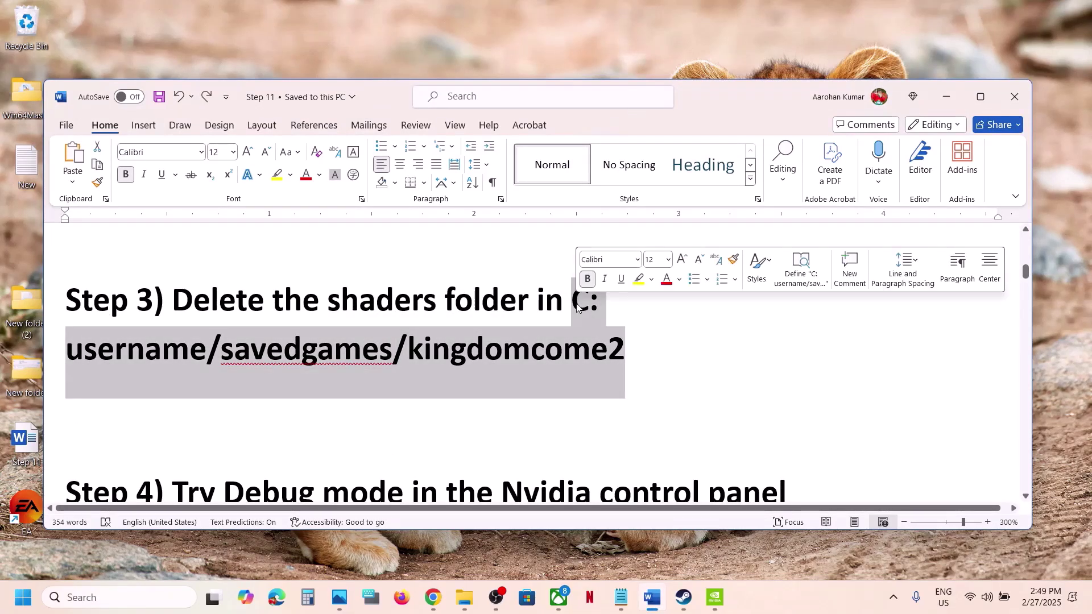
left_click(464, 605)
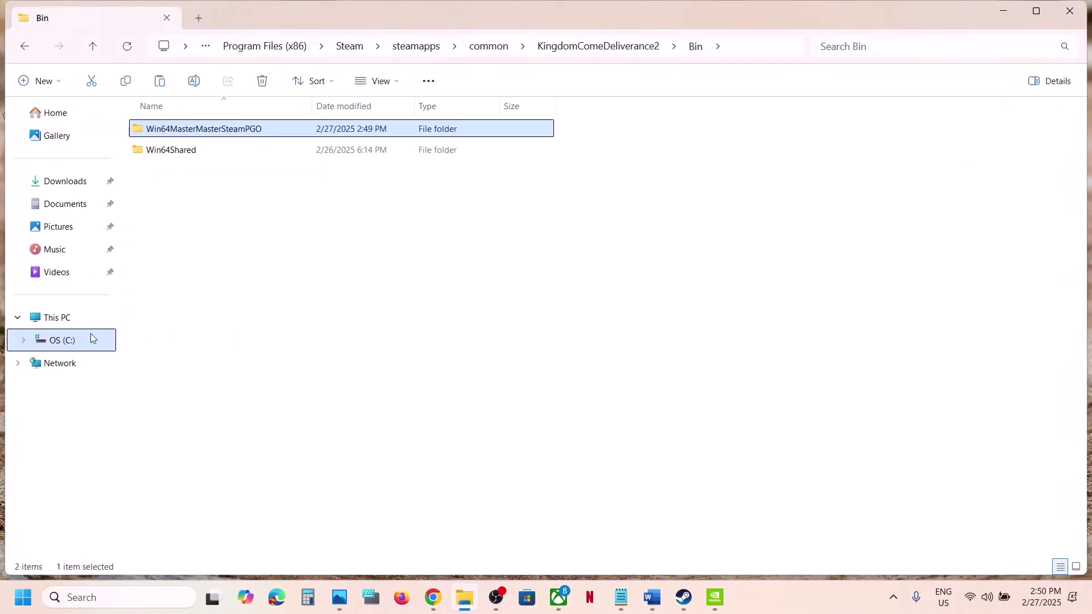
left_click(68, 323)
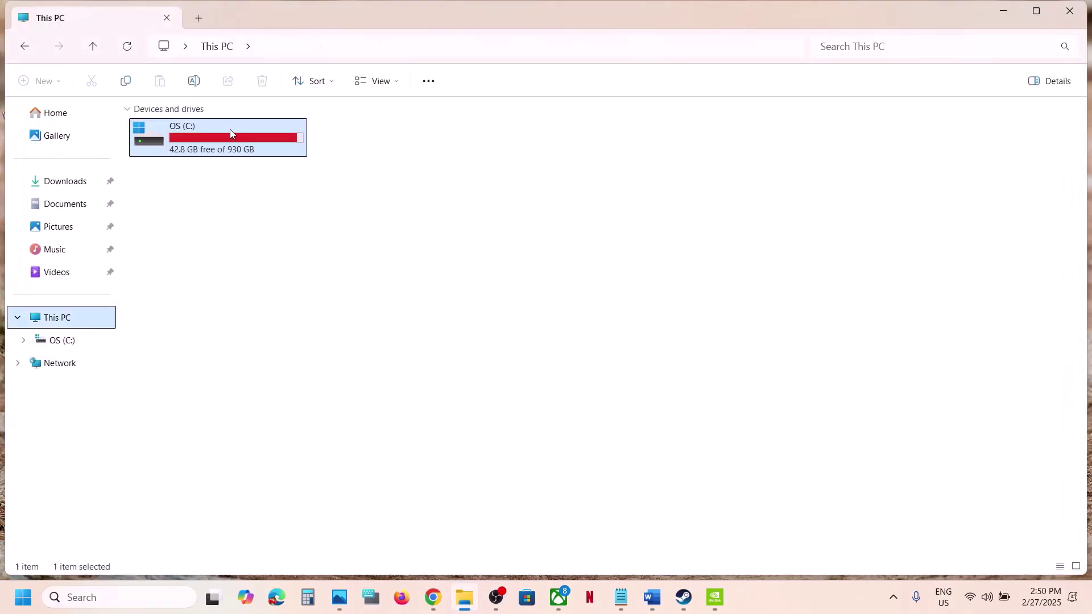
double_click(230, 129)
scroll(179, 475, "down", 3)
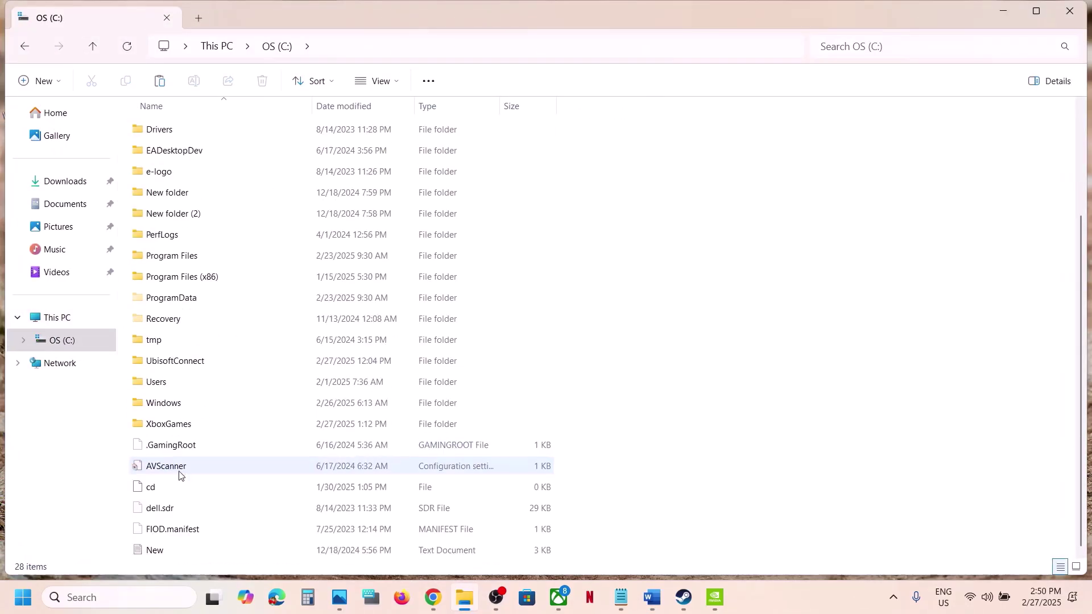
double_click(164, 382)
double_click(154, 129)
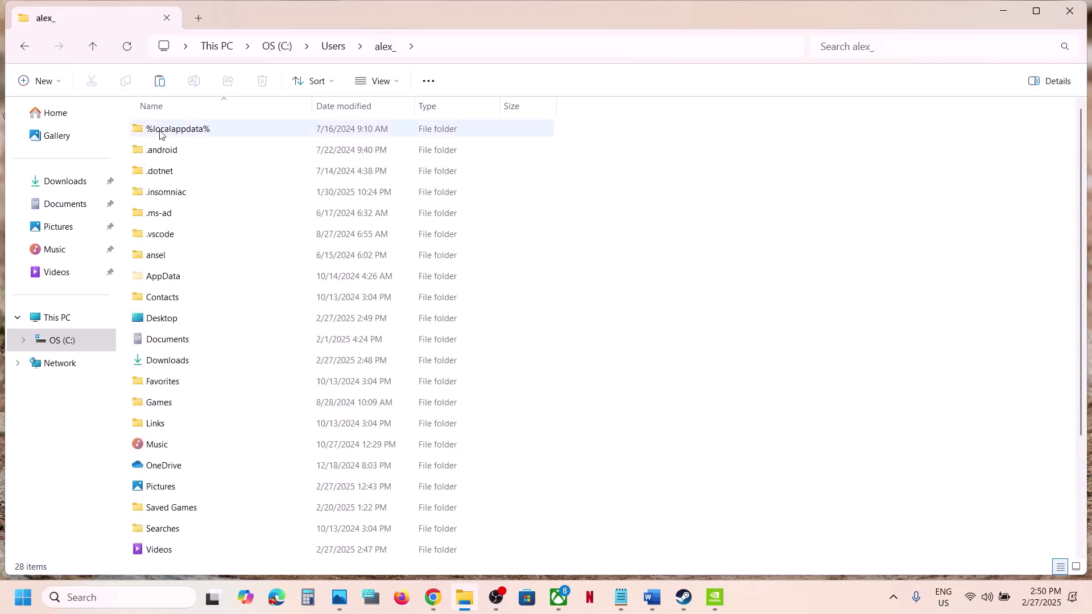
scroll(230, 346, "down", 3)
double_click(171, 362)
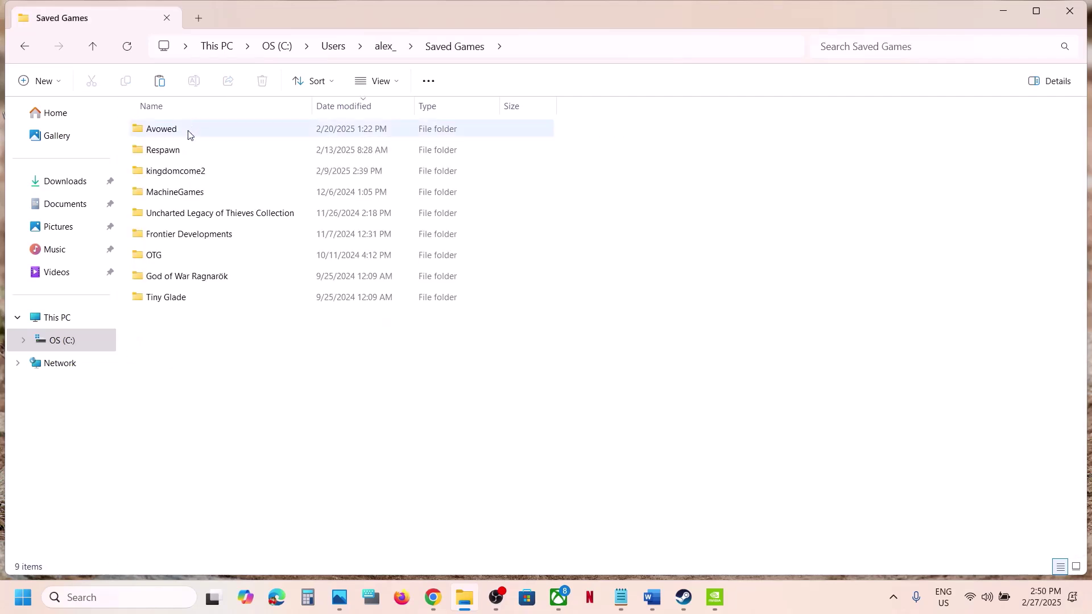
left_click(183, 173)
double_click(223, 175)
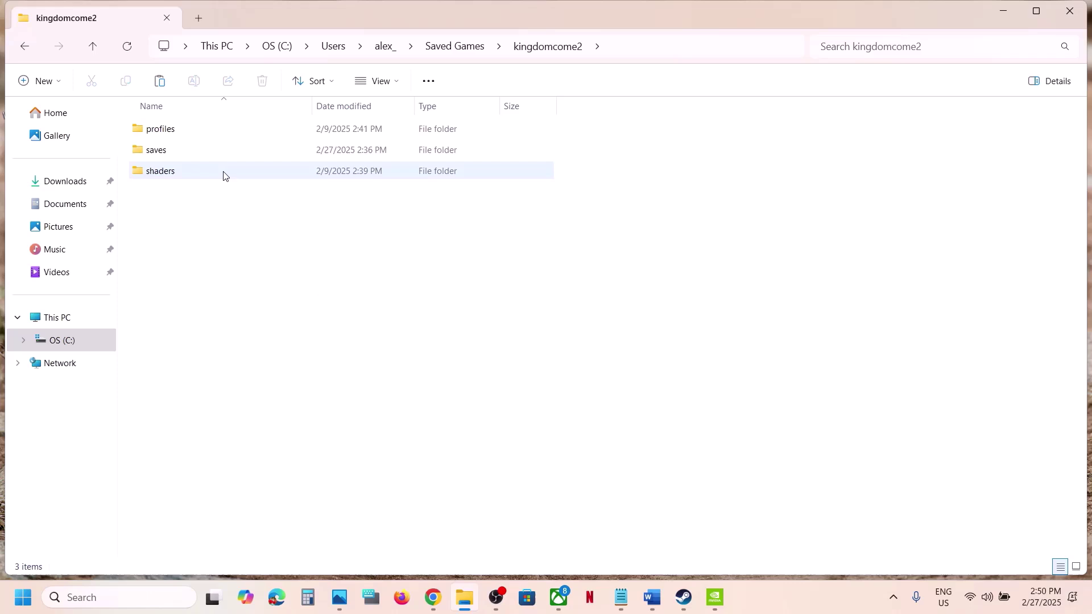
Step: Inspect the saves folder inside kingdomcome2 and view the available actions for the shaders folder, leaving it in place
double_click(169, 150)
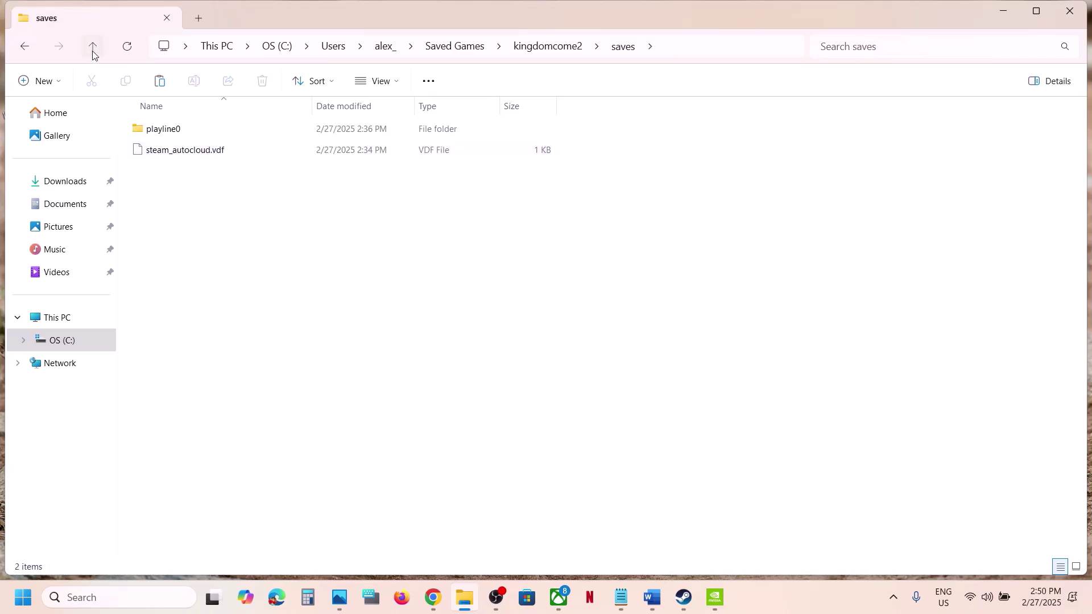
left_click(92, 49)
left_click(160, 173)
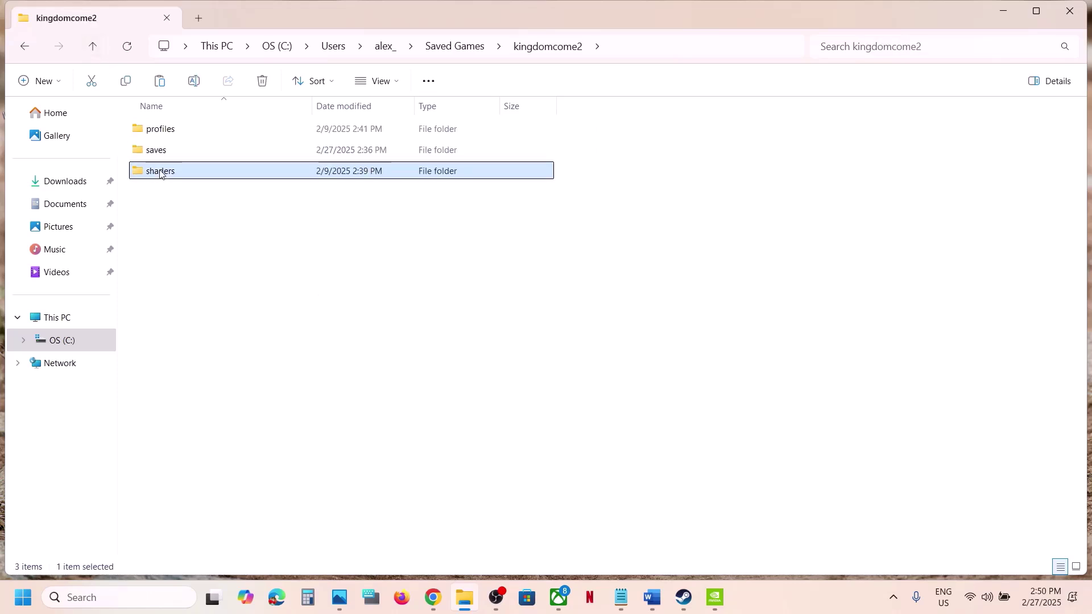
right_click(197, 173)
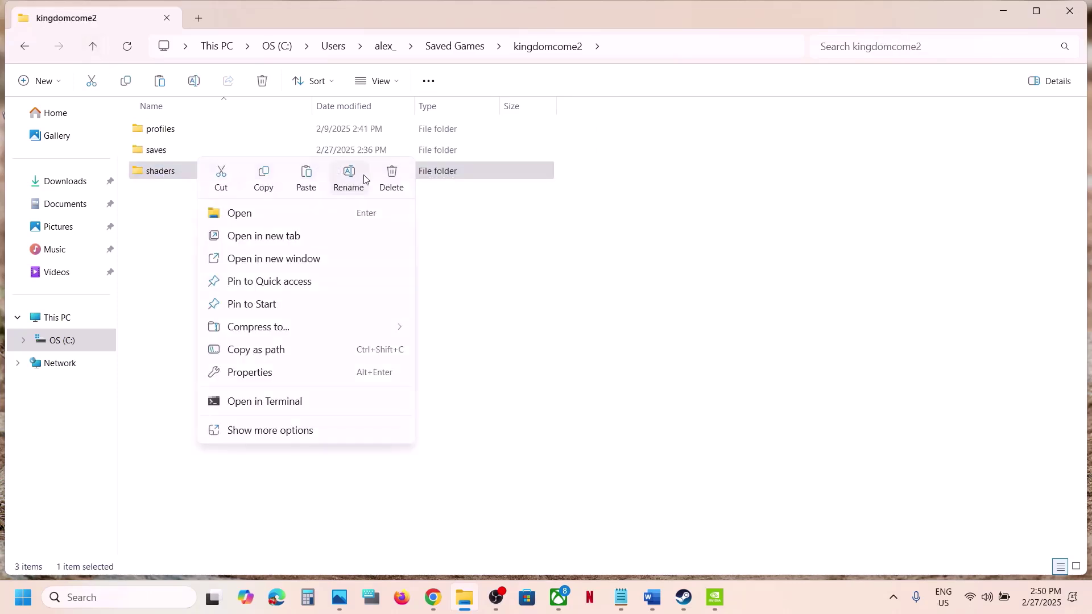
left_click(551, 328)
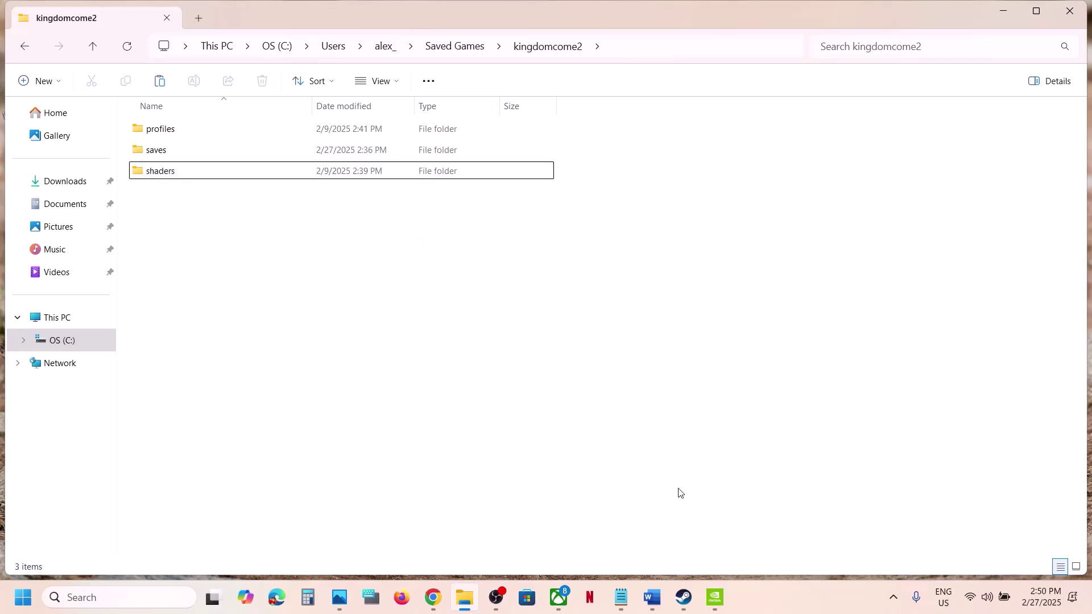
Step: Switch to the Word guide and read Step 4 about trying Debug mode in the Nvidia control panel
left_click(683, 597)
left_click(659, 600)
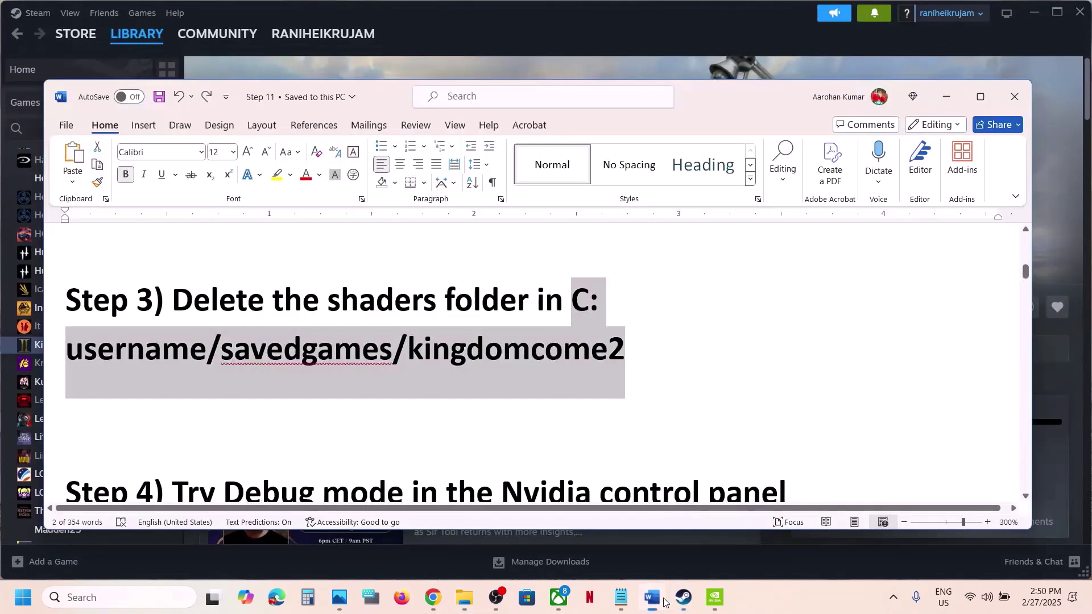
scroll(452, 389, "down", 2)
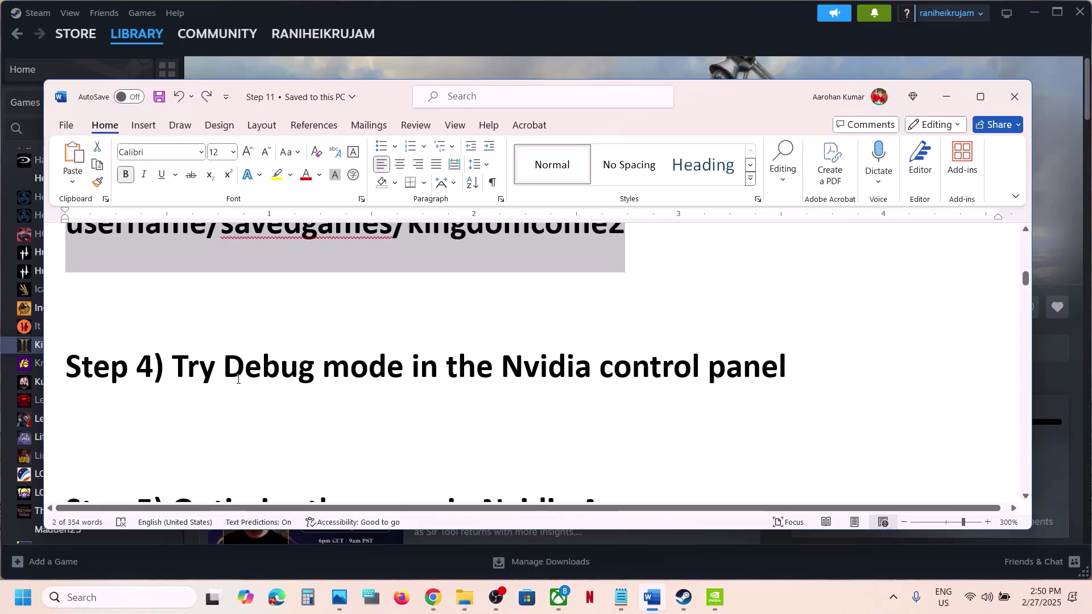
left_click_drag(267, 378, 797, 366)
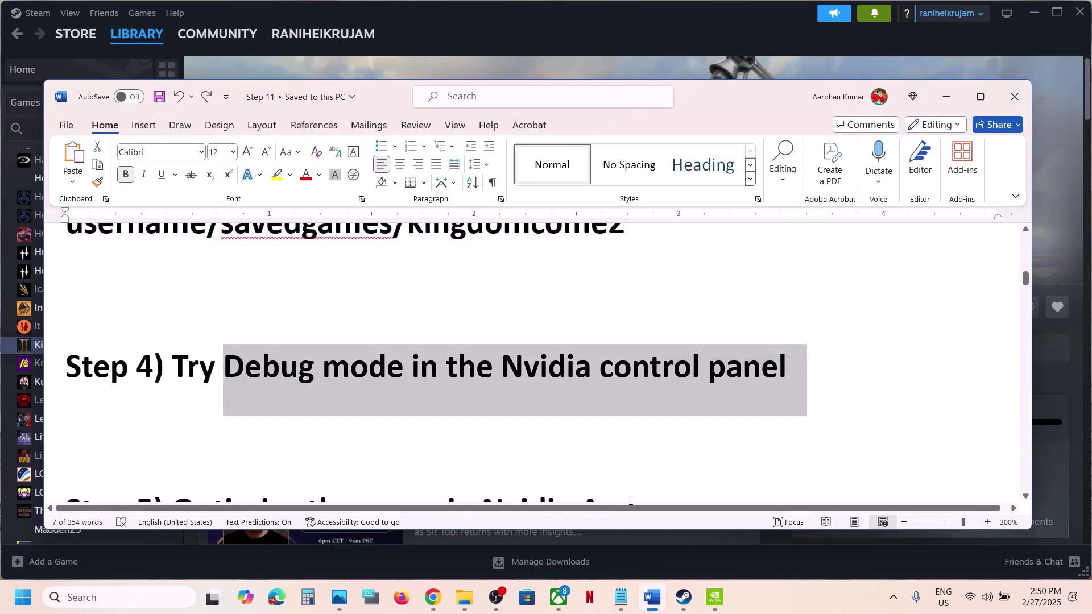
Step: Open NVIDIA Control Panel from the desktop and turn on Debug Mode
key("super+d")
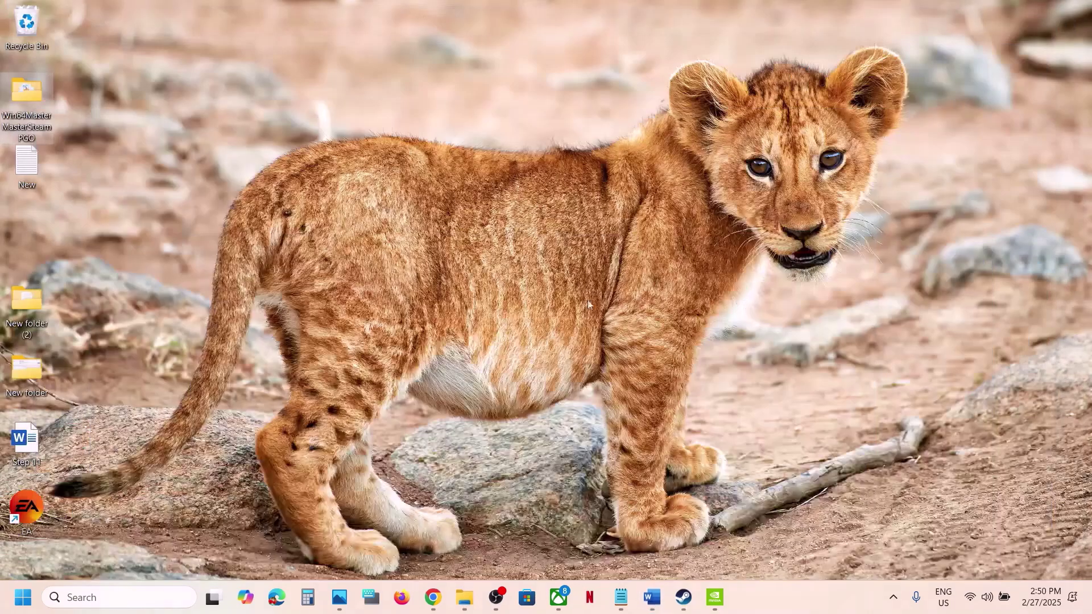
right_click(537, 291)
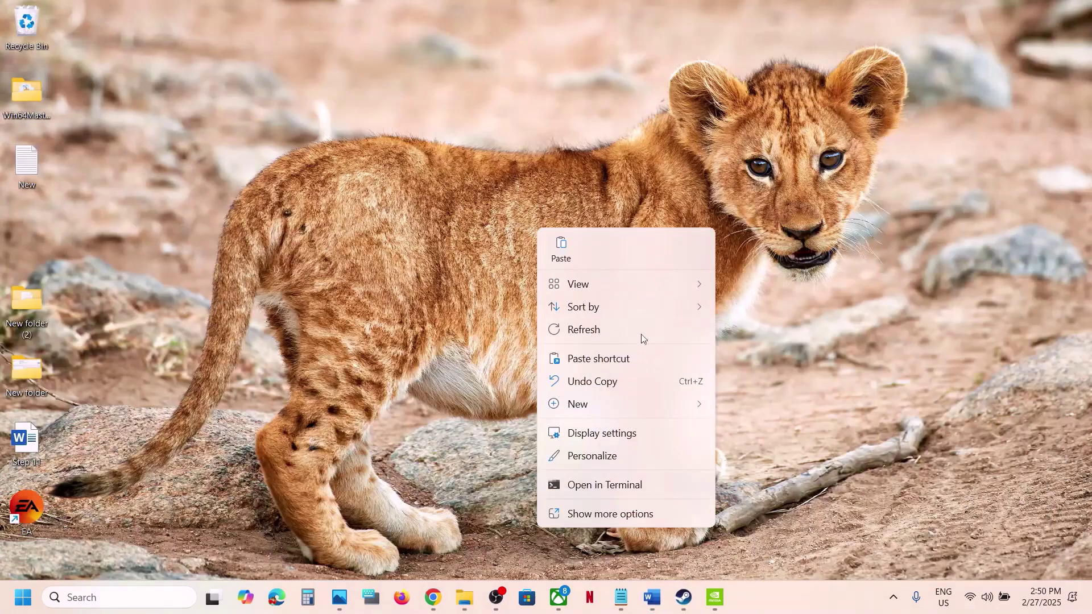
left_click(623, 515)
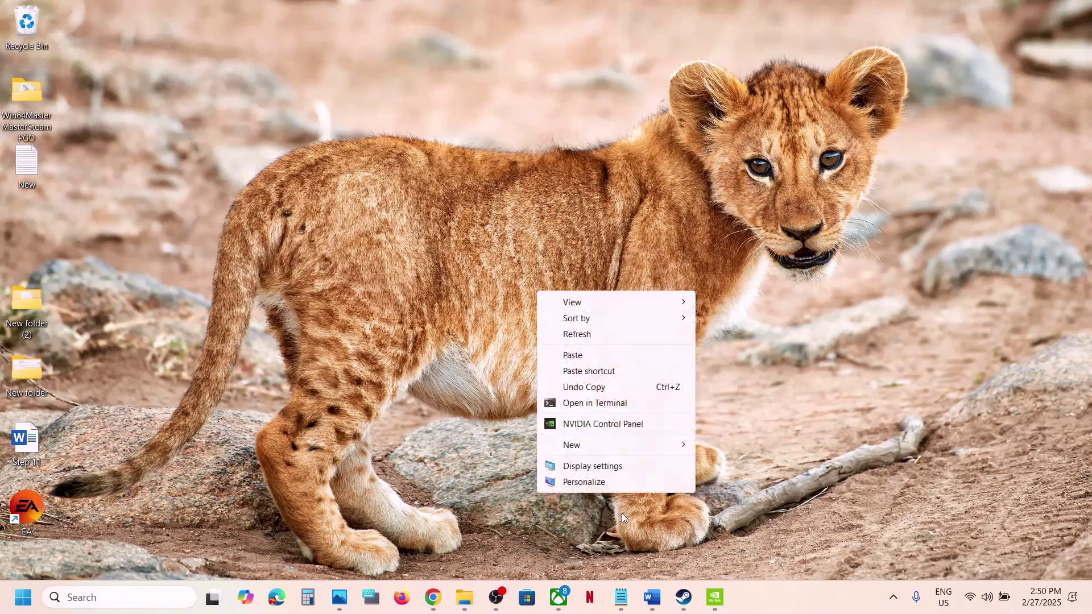
left_click(628, 427)
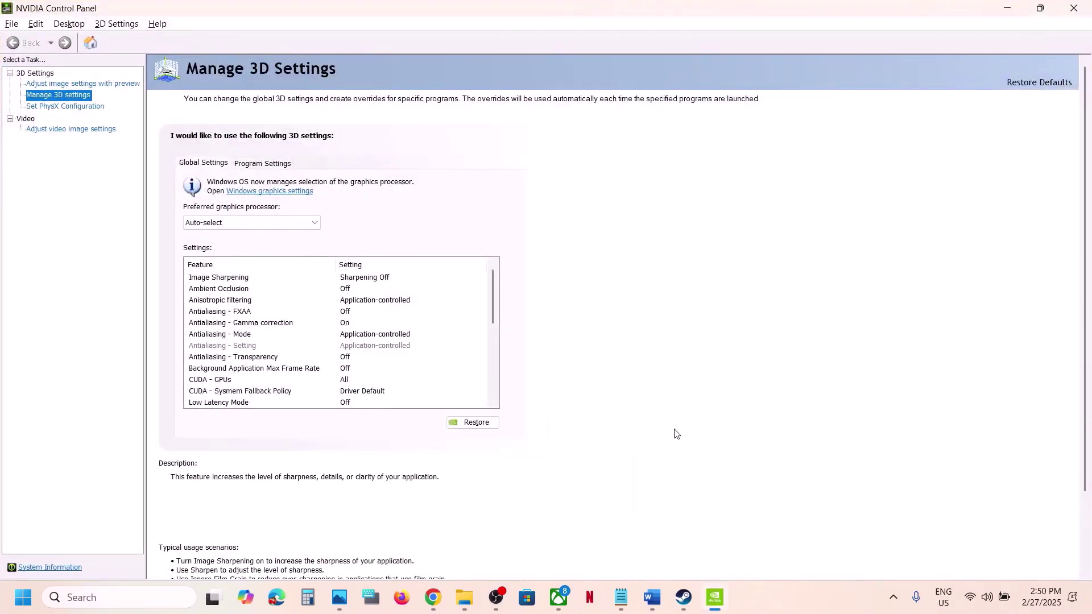
left_click(162, 26)
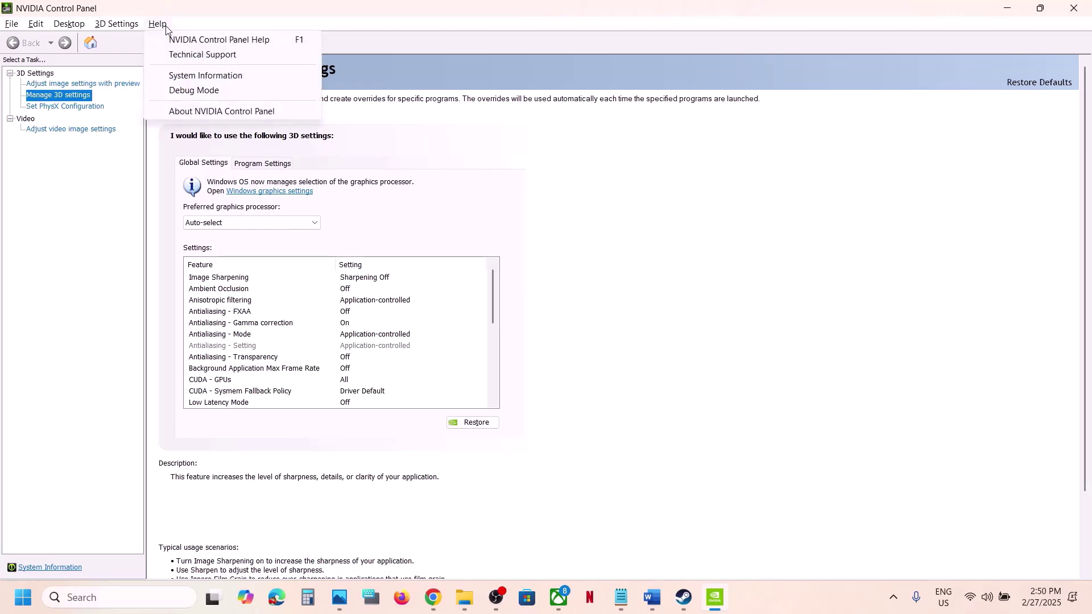
left_click(204, 96)
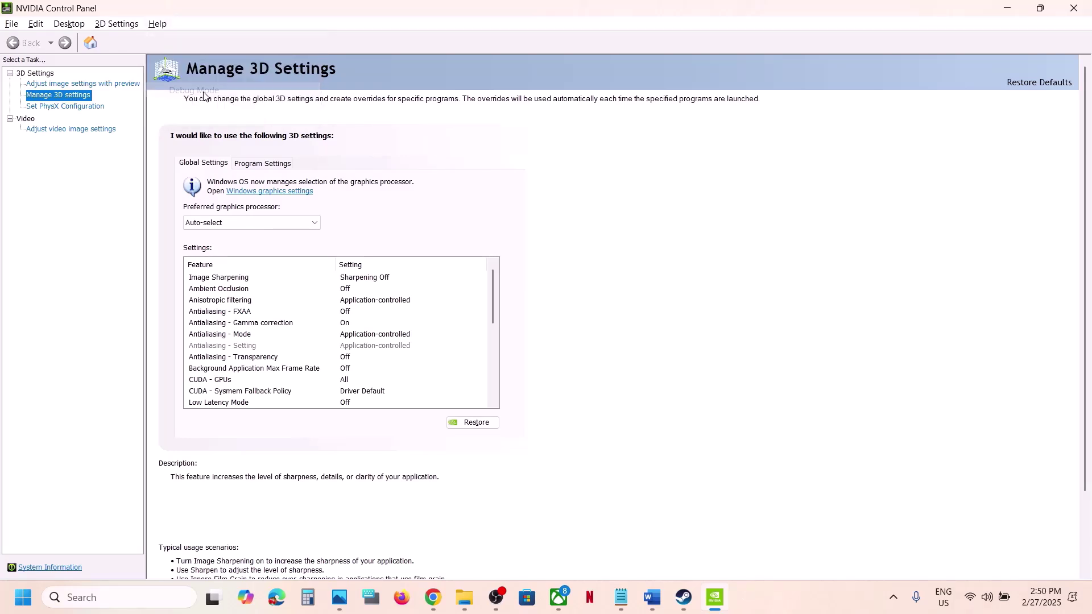
Step: Copy "Nvidia App" from Step 5 of the Word guide and use it as a Windows search to launch the NVIDIA app
left_click(655, 598)
scroll(382, 414, "down", 3)
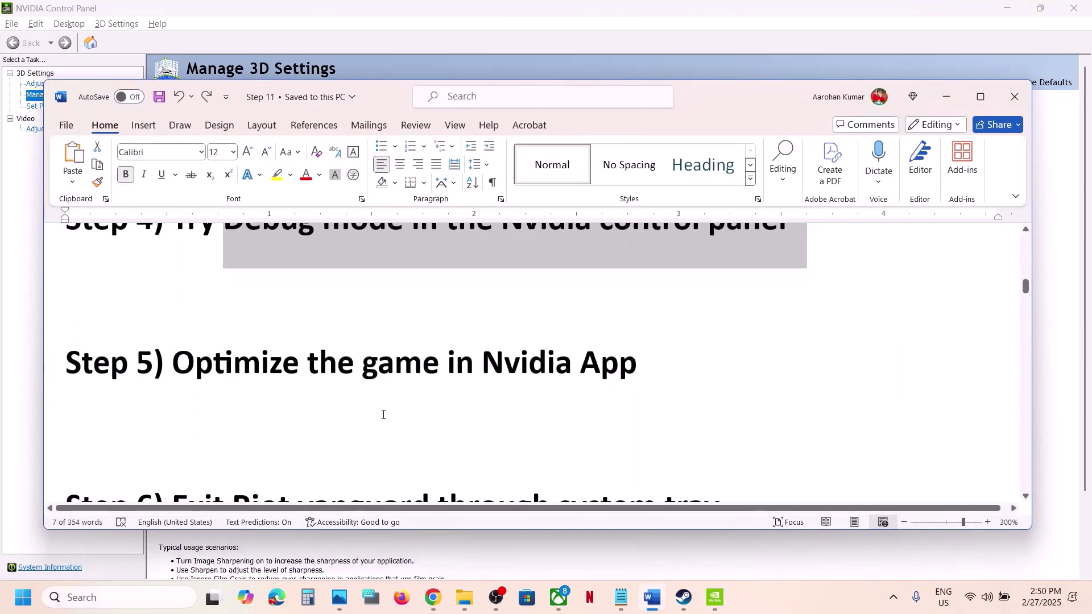
left_click_drag(173, 364, 483, 360)
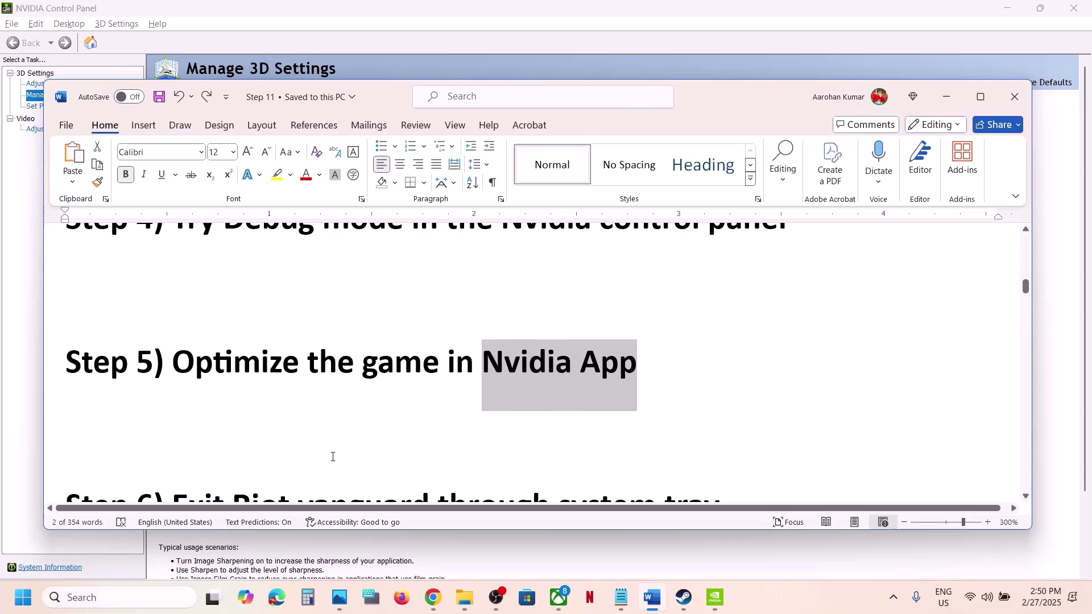
key("ctrl+c")
left_click(109, 597)
key("ctrl+v")
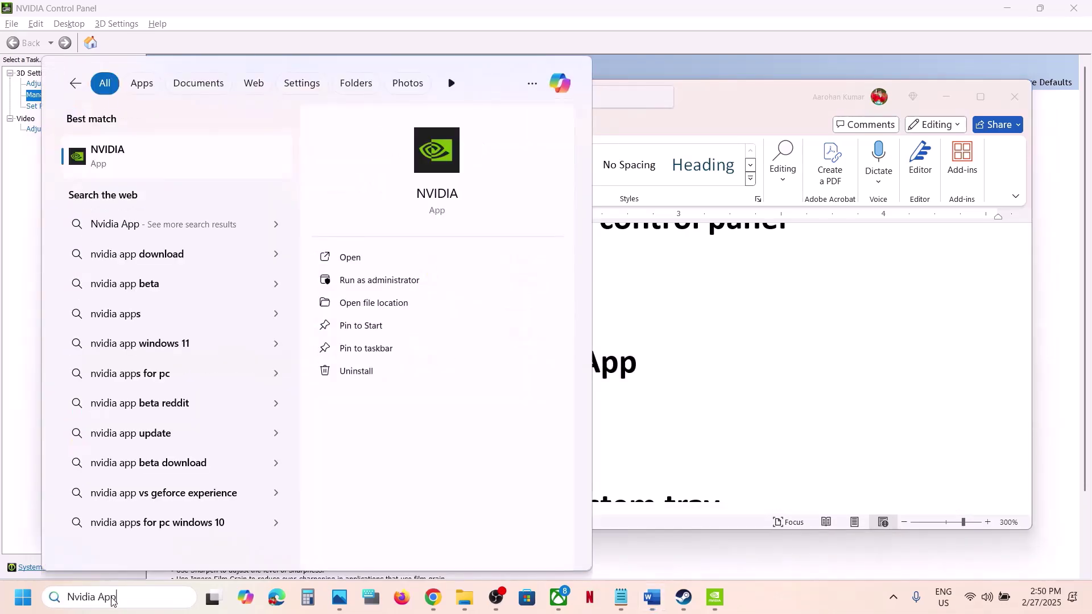
left_click(103, 153)
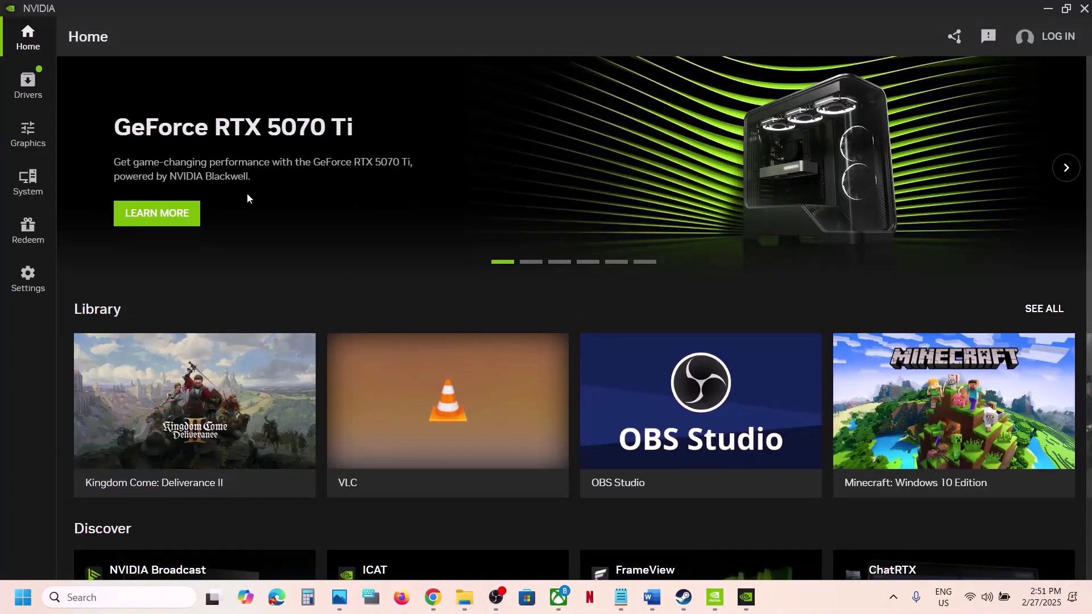
Step: Optimize Kingdom Come: Deliverance II in the NVIDIA app's graphics program settings
left_click(32, 134)
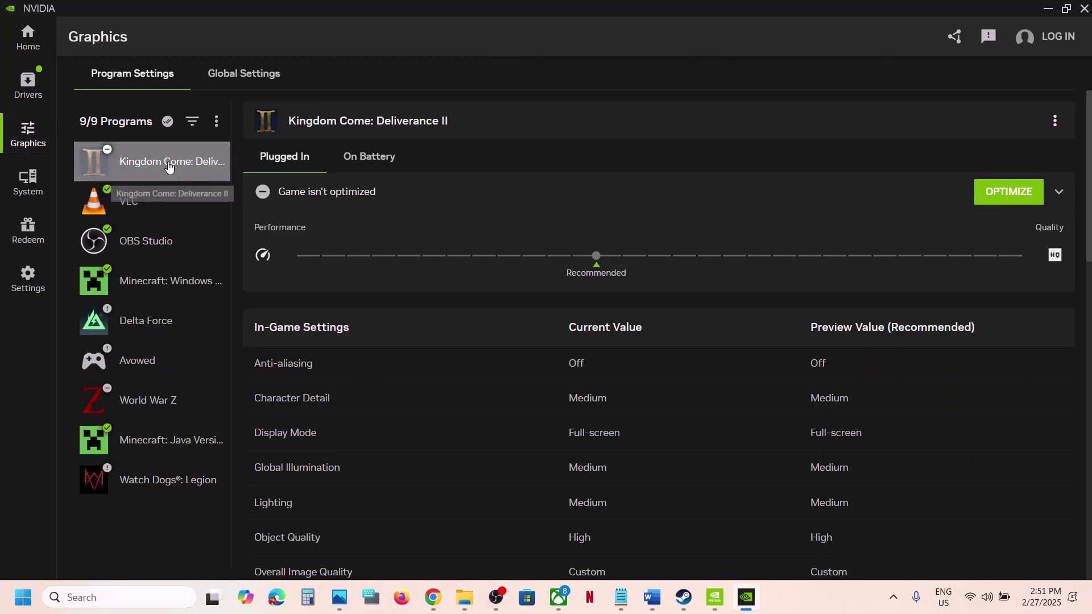
left_click(989, 197)
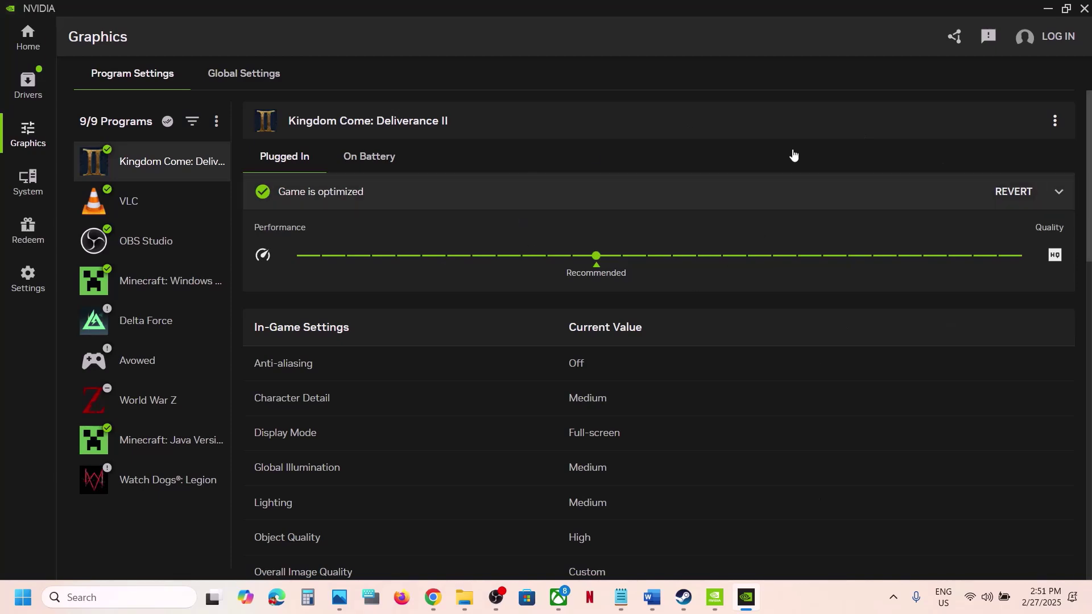
Step: Switch to the Word guide and read Step 6 about exiting Riot Vanguard through the system tray
left_click(652, 597)
scroll(500, 402, "down", 3)
scroll(485, 411, "up", 2)
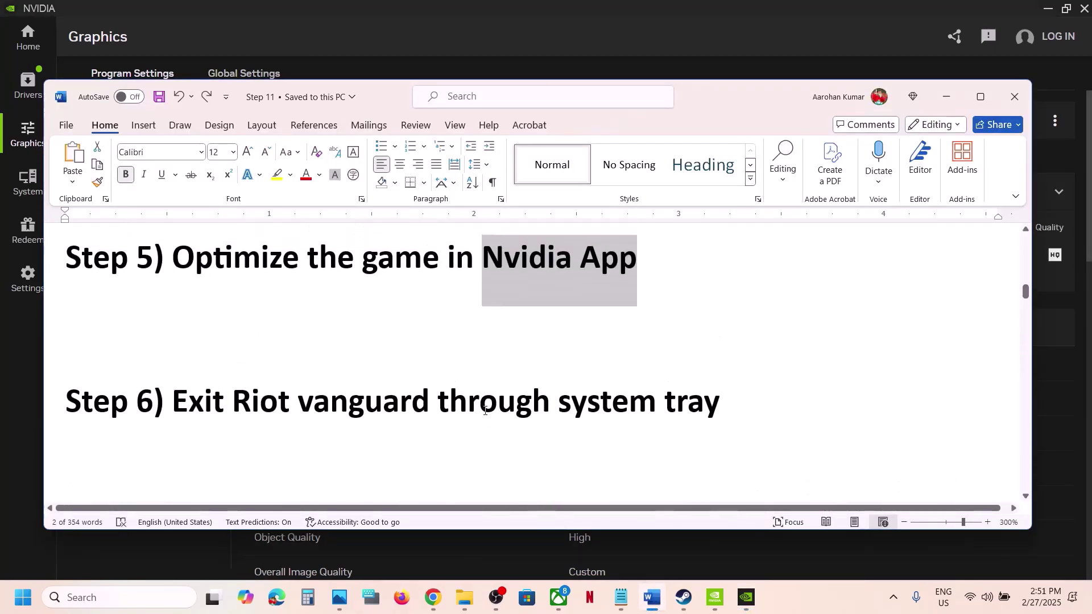
left_click_drag(244, 402, 436, 405)
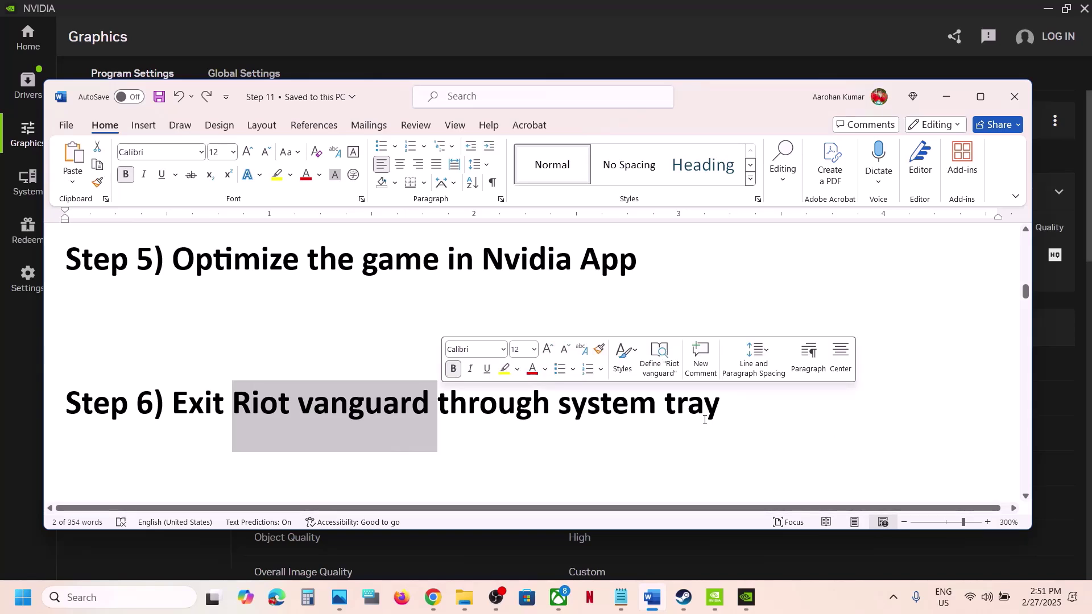
Step: Check the hidden system tray icons for Riot Vanguard, as described in Step 6
left_click(893, 598)
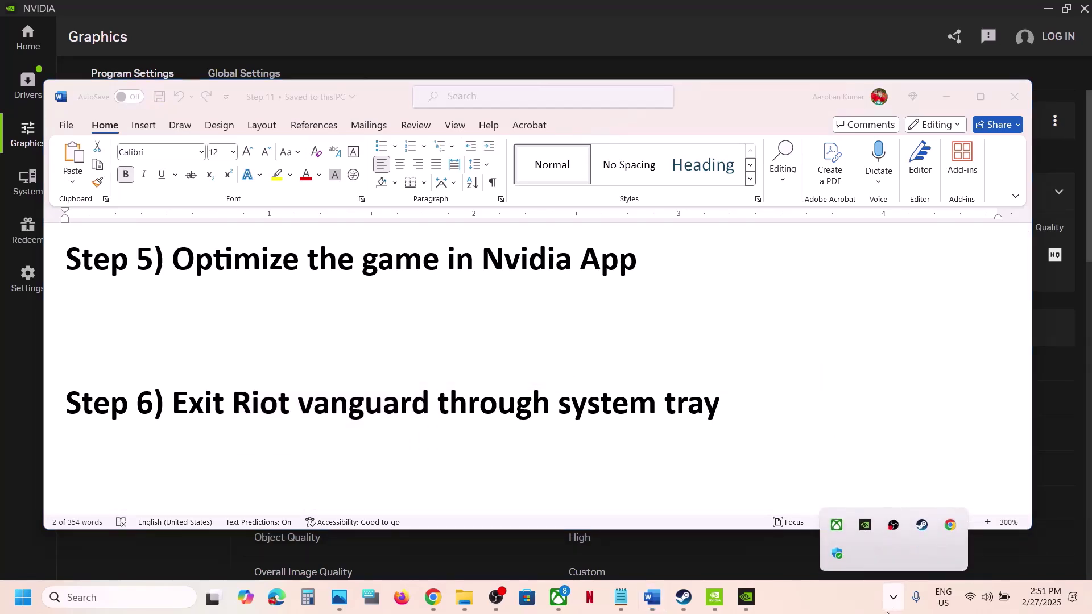
left_click(895, 599)
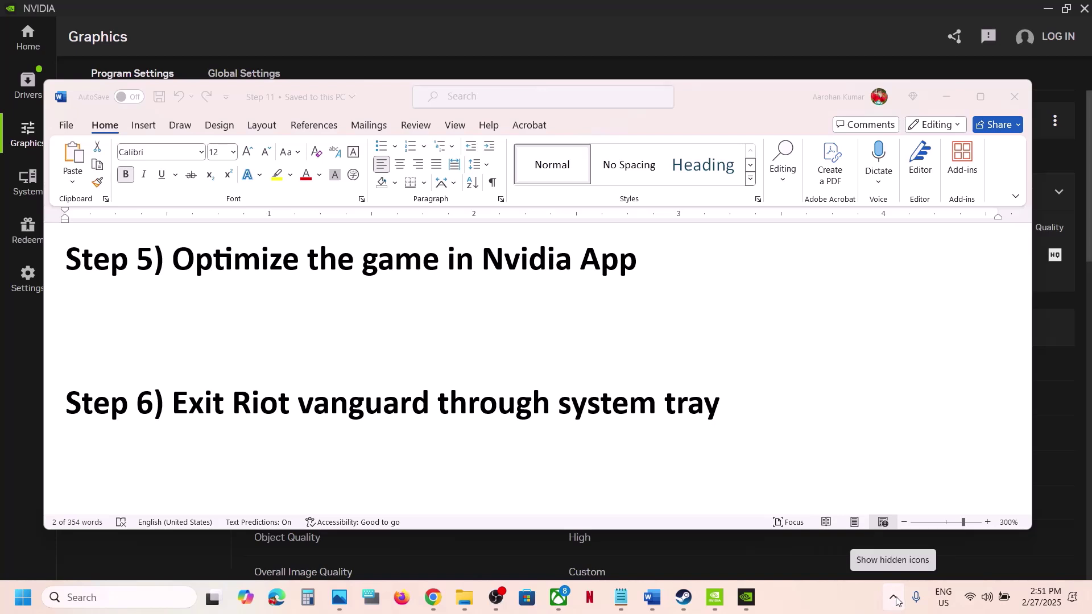
left_click(896, 598)
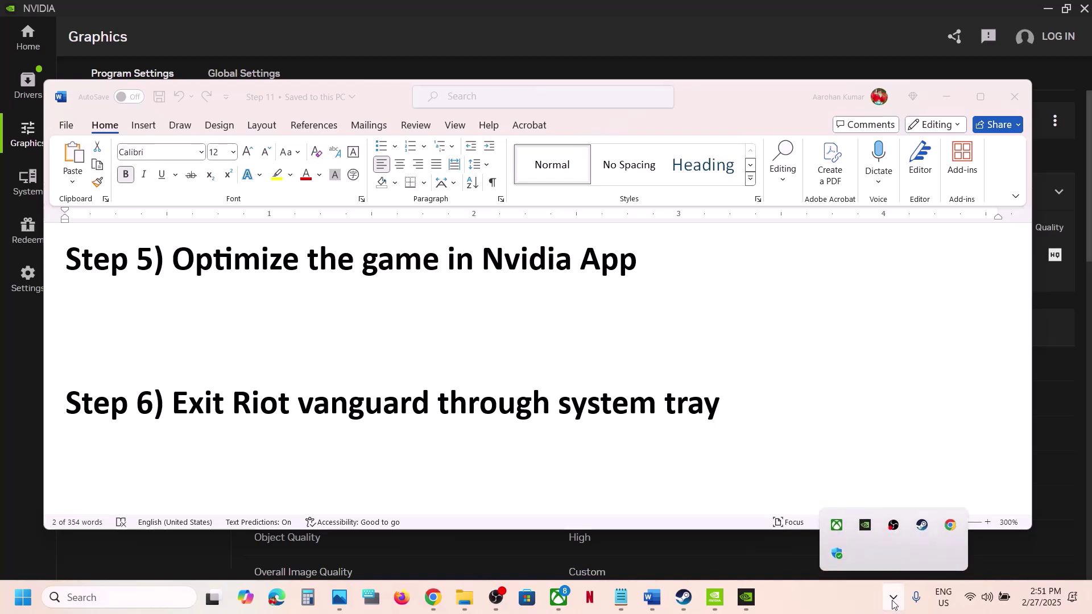
left_click(893, 602)
left_click(895, 601)
left_click_drag(234, 405, 434, 443)
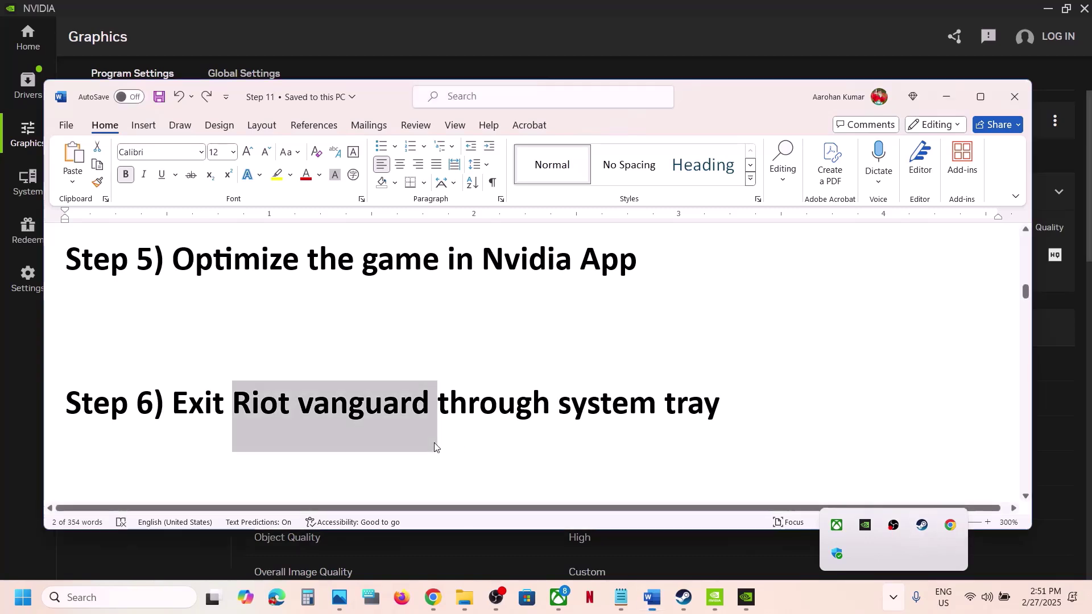
left_click(428, 409)
Step: Read Step 7 of the Word guide about renaming or deleting the save game files
scroll(427, 410, "down", 3)
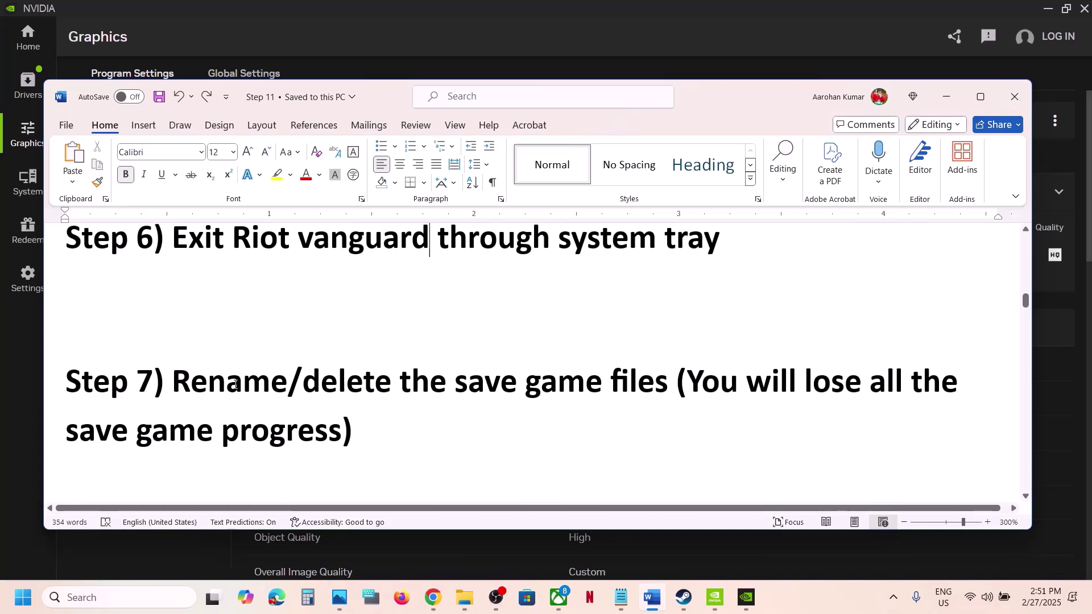
left_click_drag(215, 387, 571, 410)
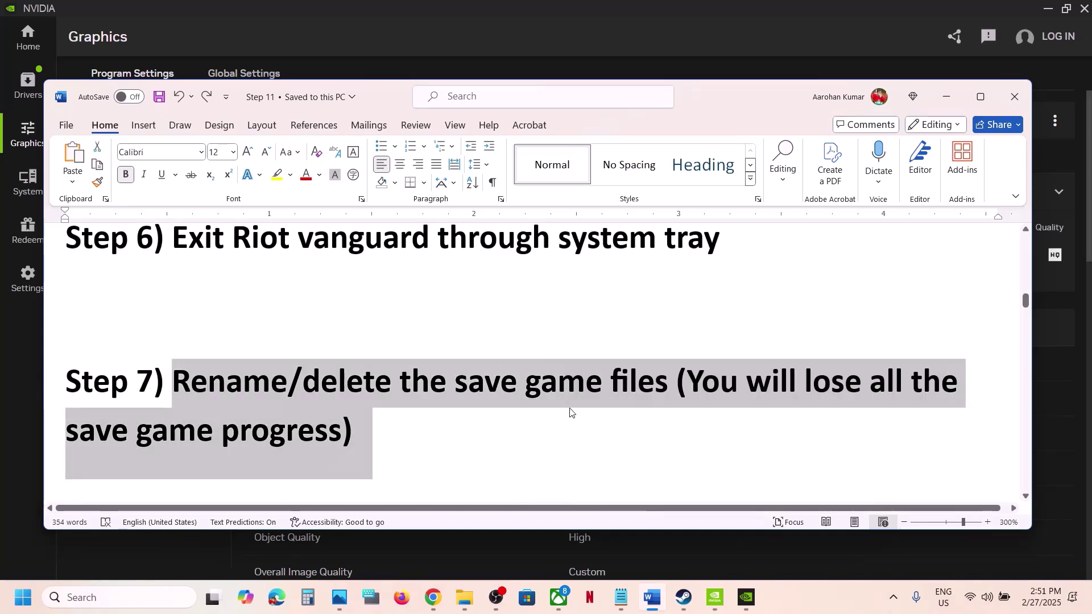
Step: Read Step 7's warning about losing save progress, and open the Saved Games folder in the user profile on drive C
left_click(571, 410)
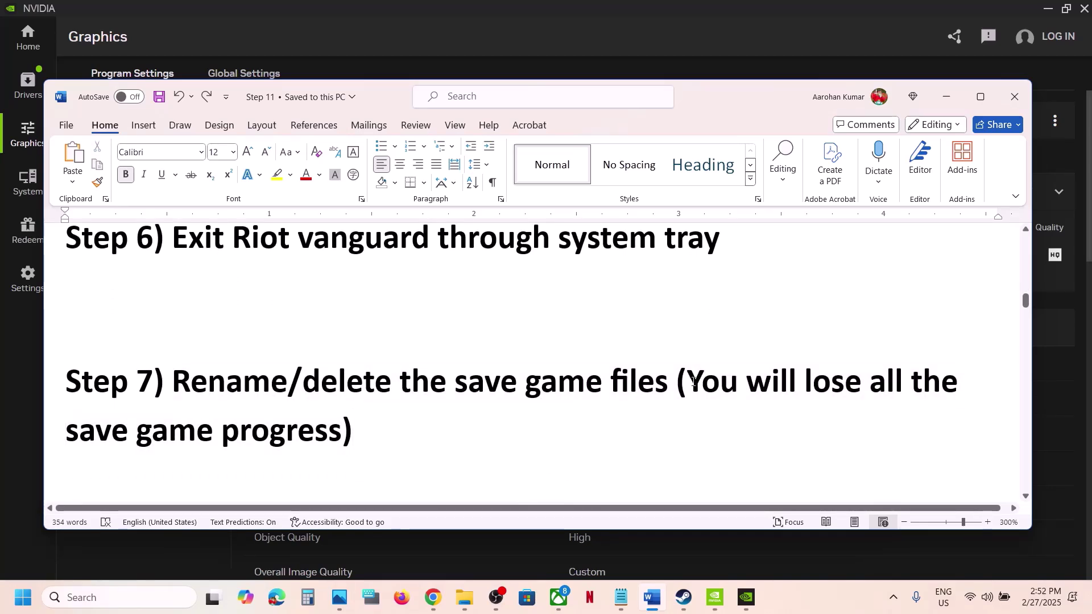
left_click_drag(688, 382, 422, 425)
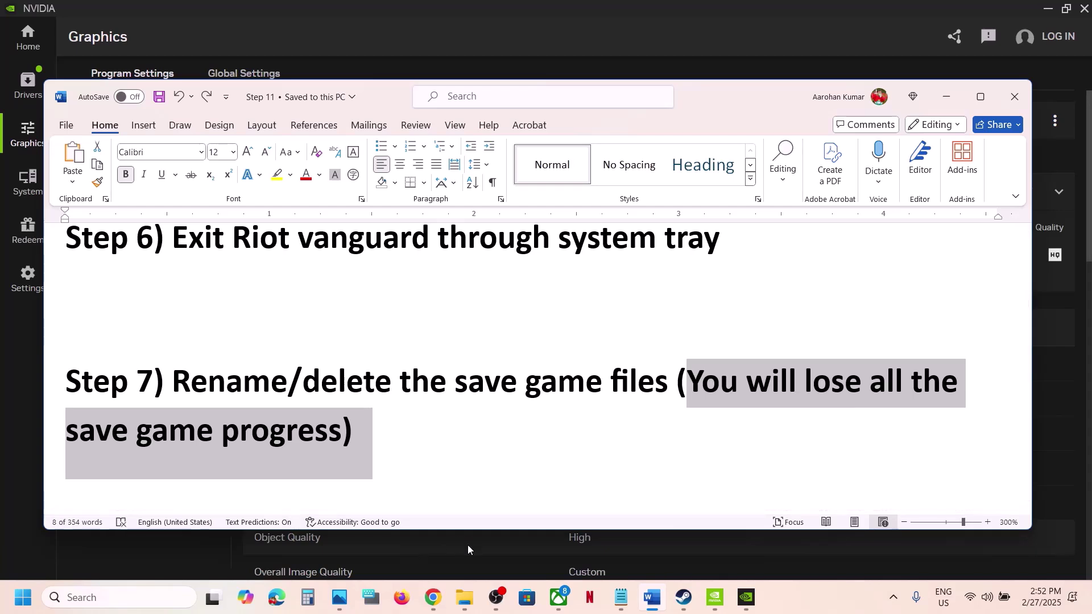
left_click(466, 599)
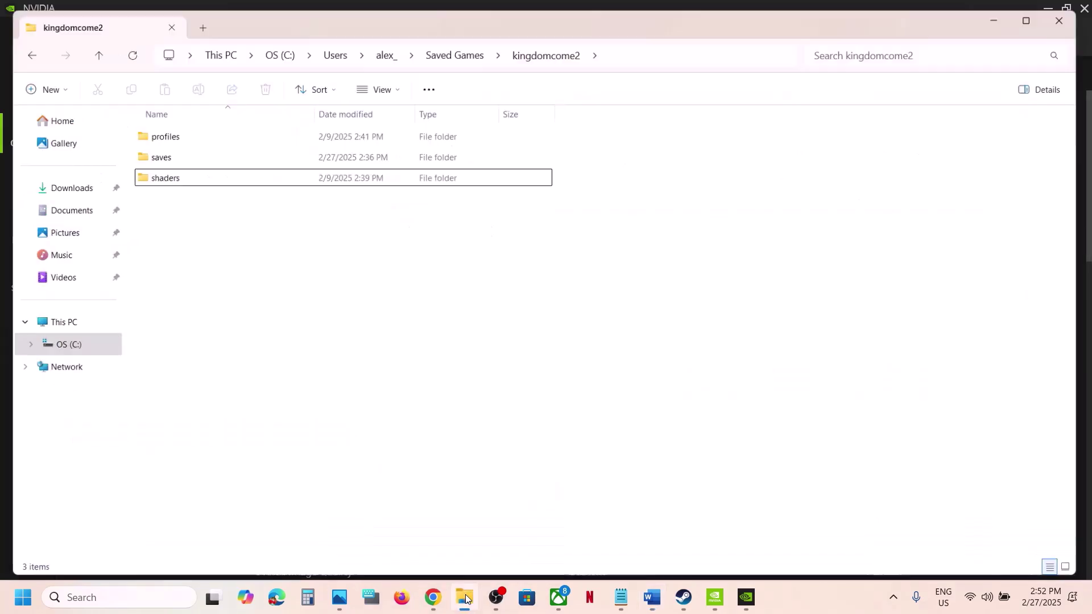
left_click(66, 315)
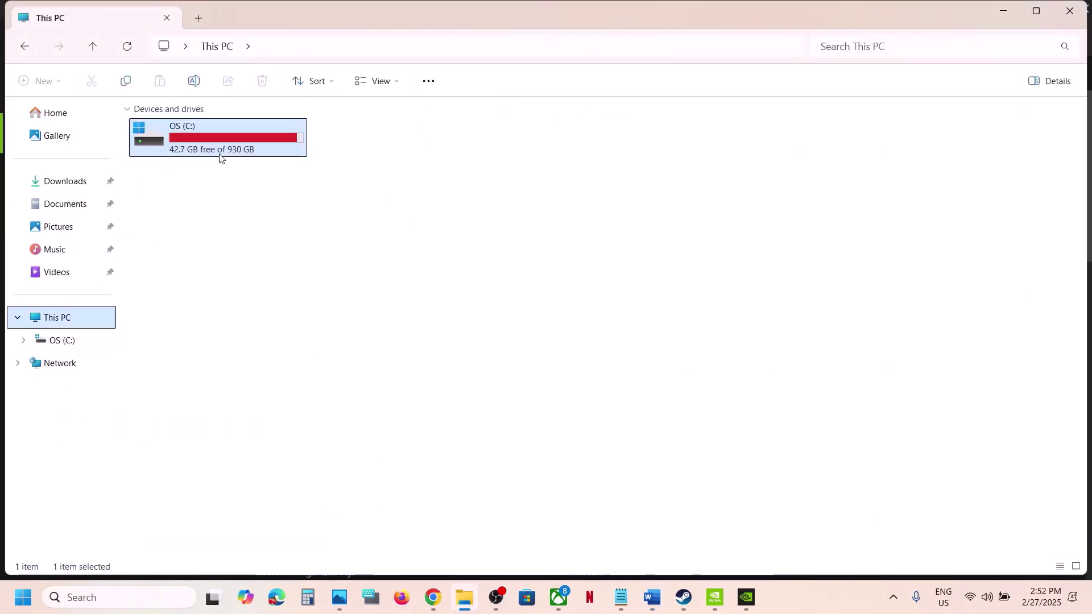
double_click(220, 157)
scroll(197, 376, "down", 2)
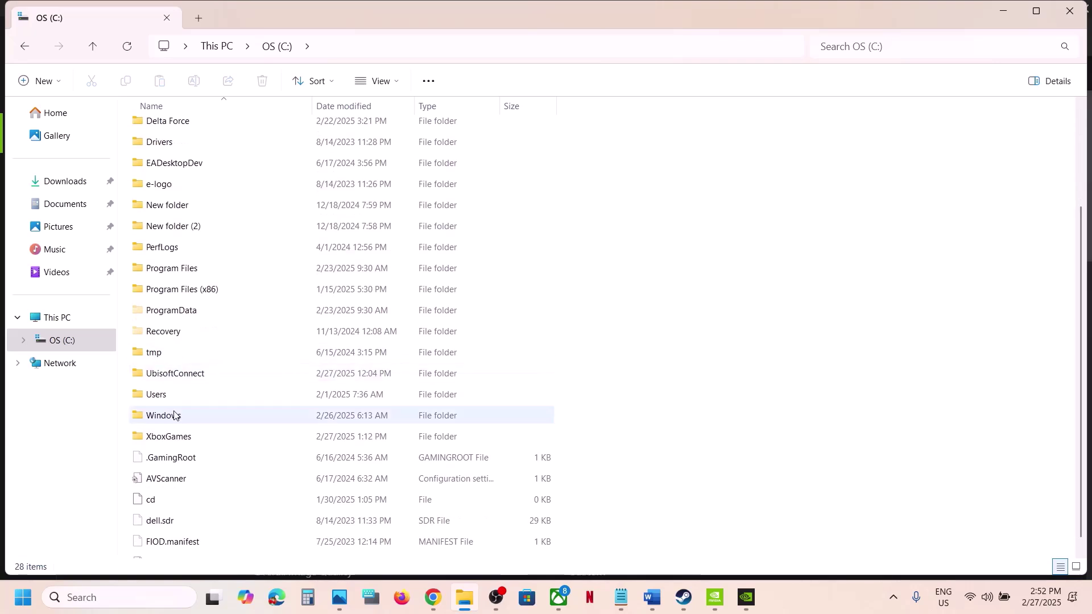
left_click(171, 400)
double_click(171, 400)
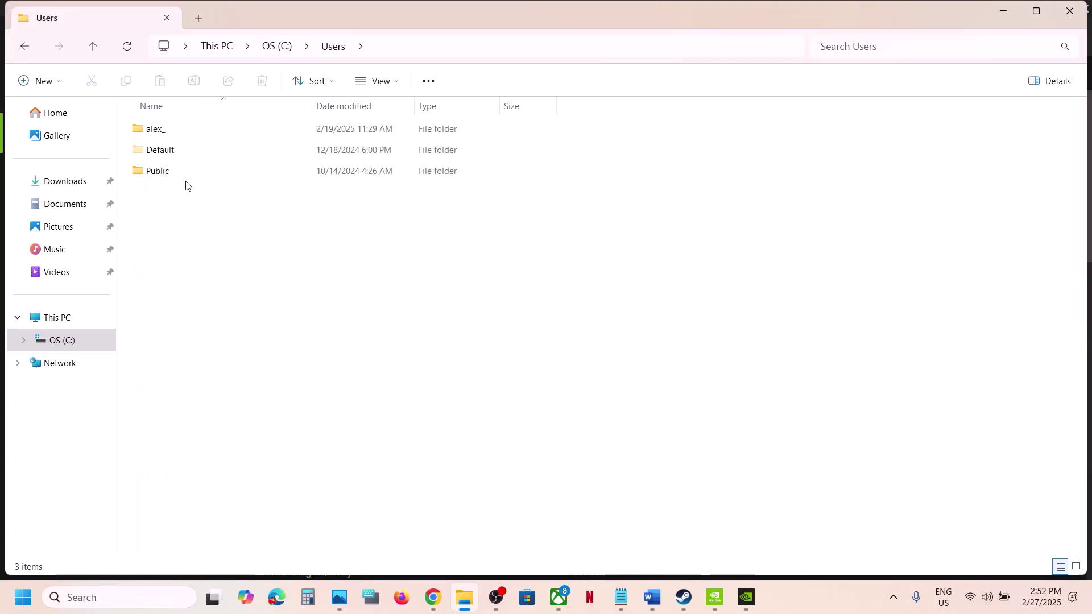
double_click(162, 130)
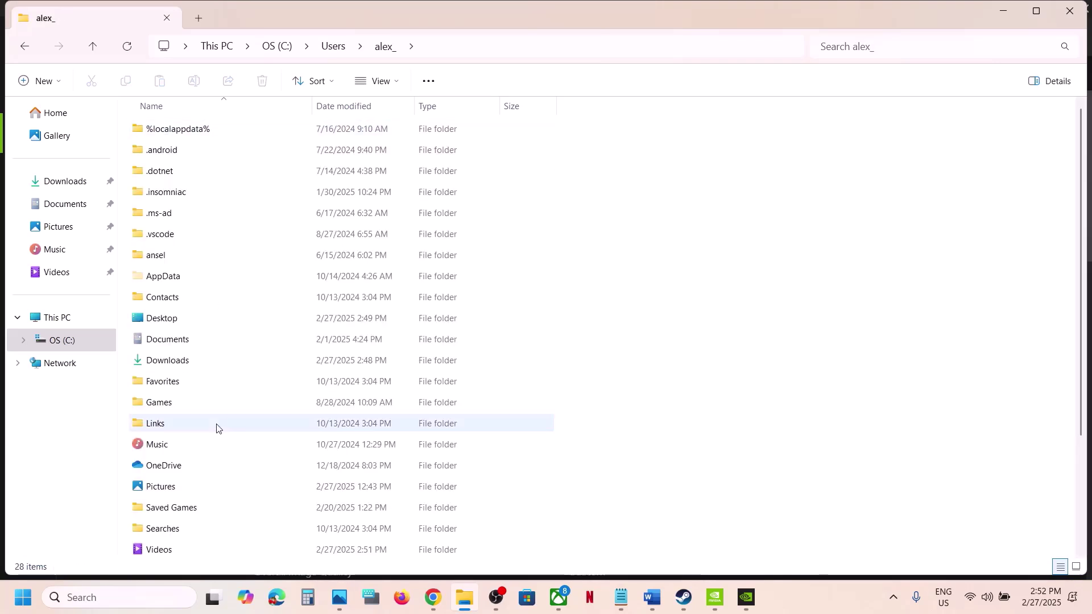
double_click(175, 508)
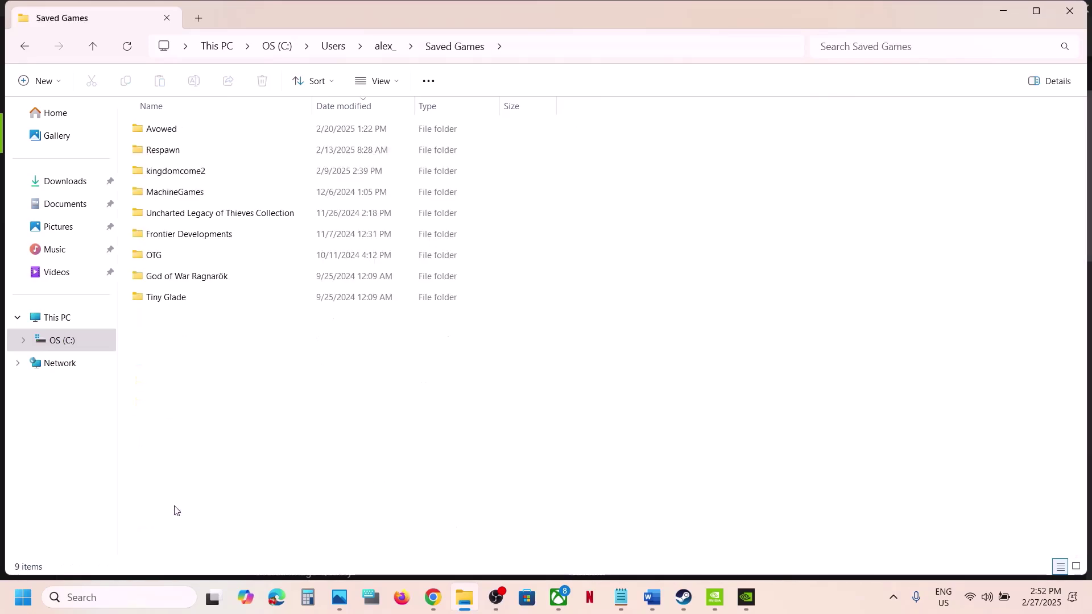
Step: Back up the kingdomcome2 save folder by copying it to the desktop
right_click(206, 175)
left_click(276, 185)
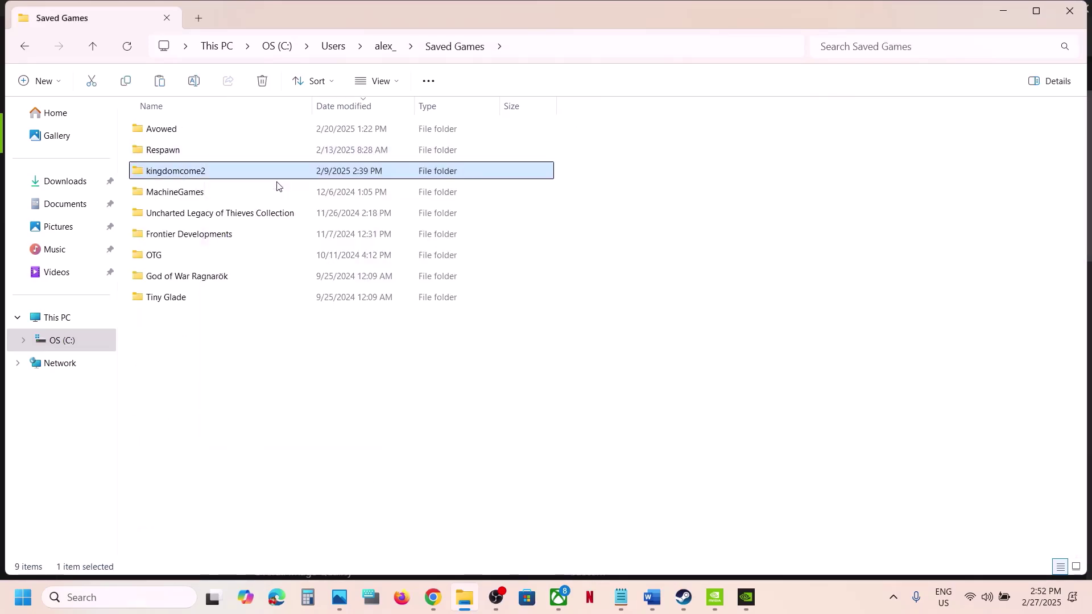
key("super+d")
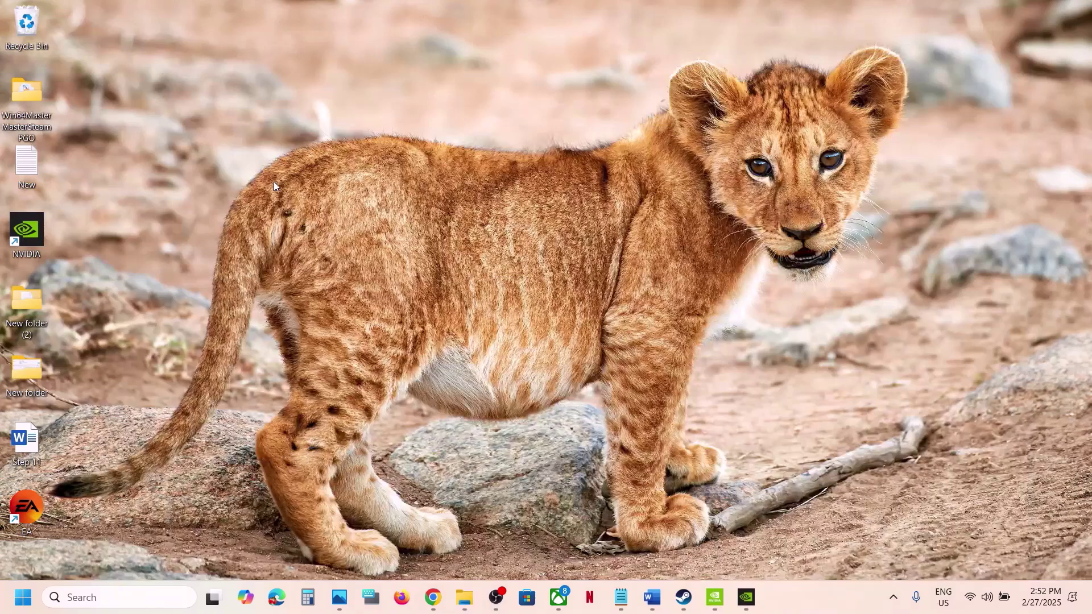
key("ctrl+v")
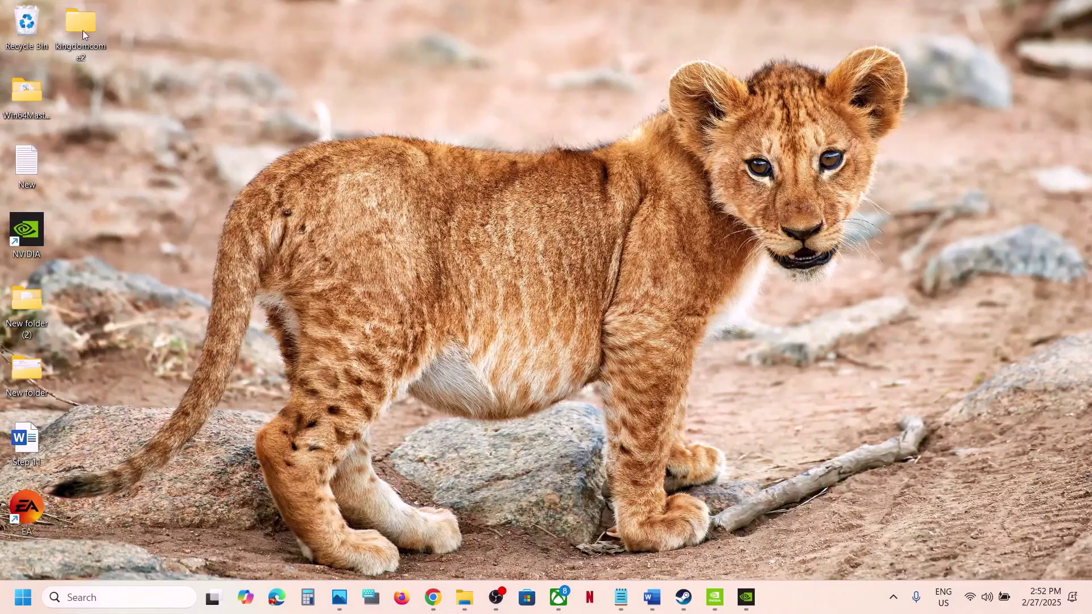
Step: Rename the kingdomcome2 folder in Saved Games to kingdomcome2.old
left_click(465, 602)
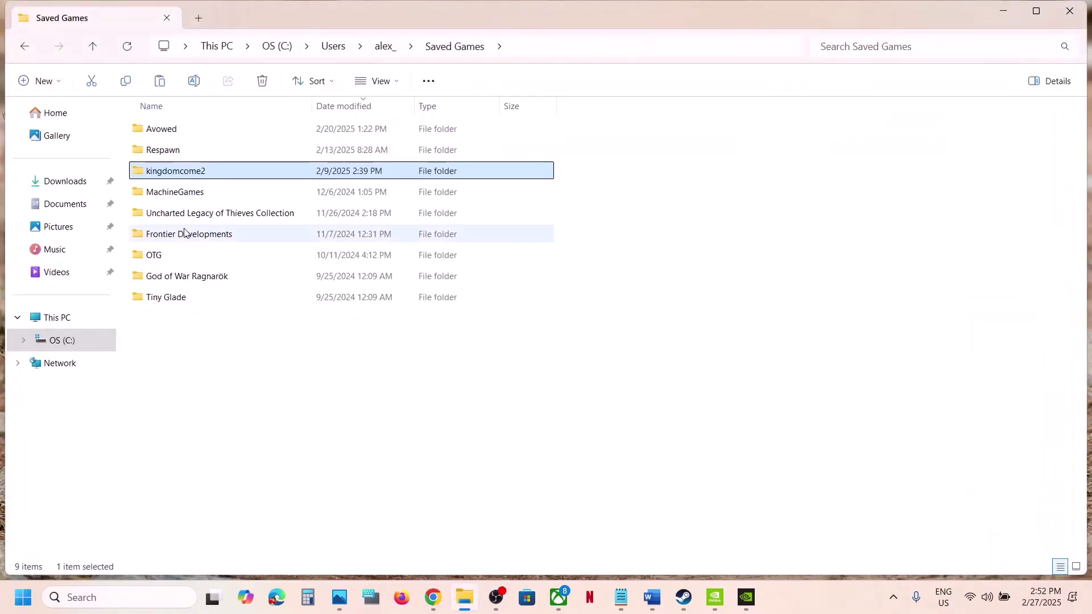
right_click(189, 180)
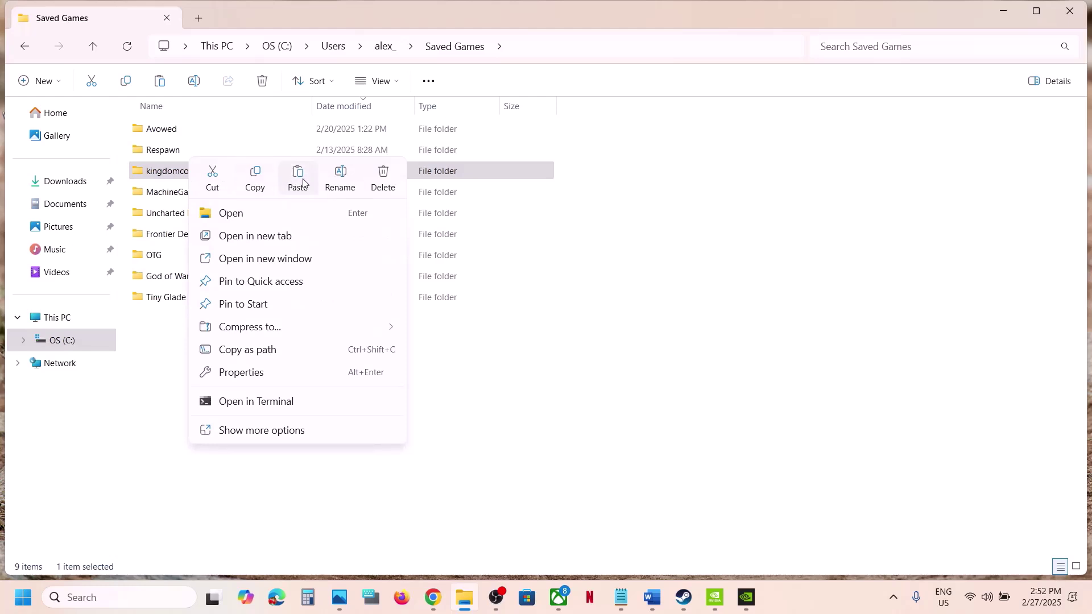
left_click(340, 177)
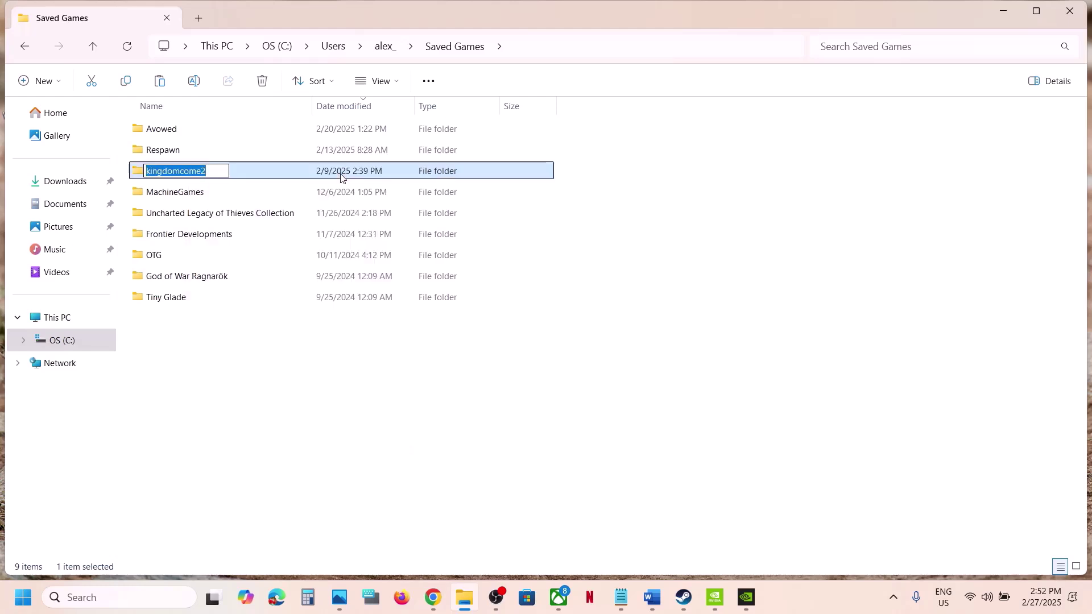
key("End")
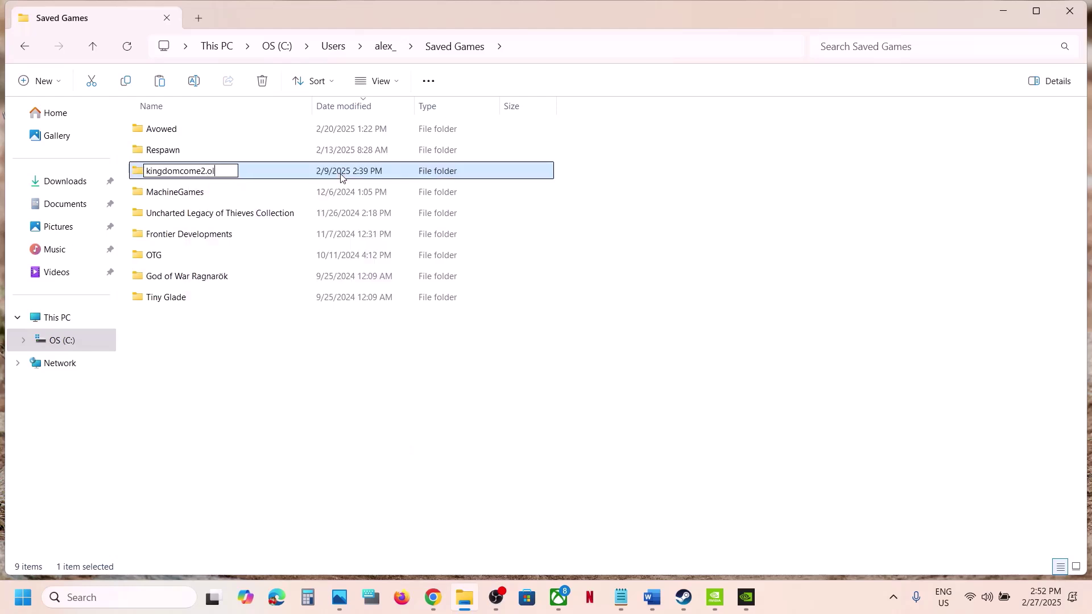
left_click(285, 397)
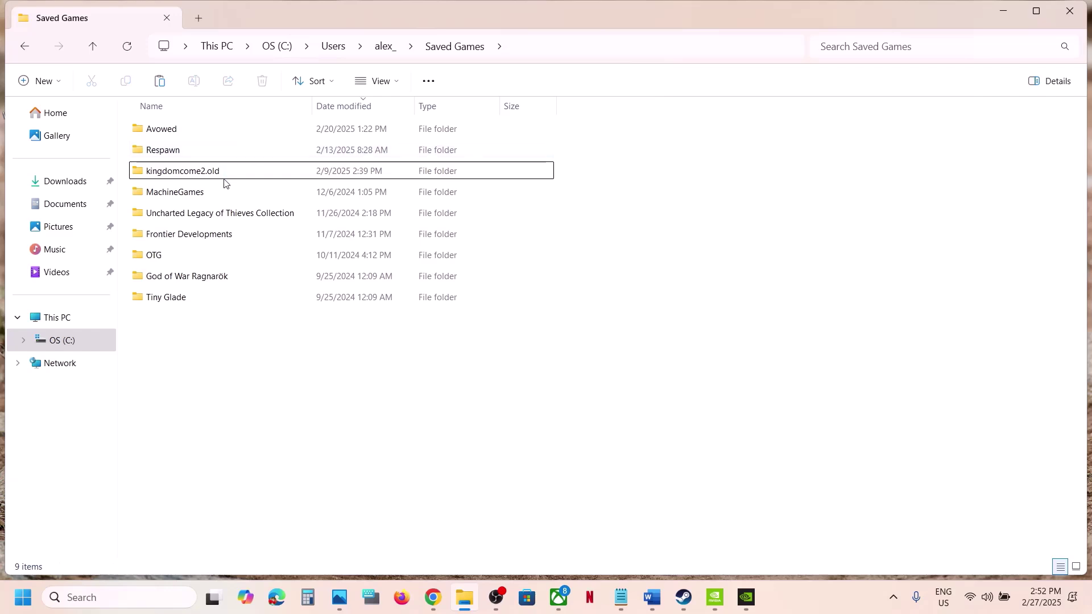
mouse_move(219, 179)
Step: View the game's Steam library page and read Step 8 of the Word guide about the -dx11/-dx12 launch options
left_click(686, 598)
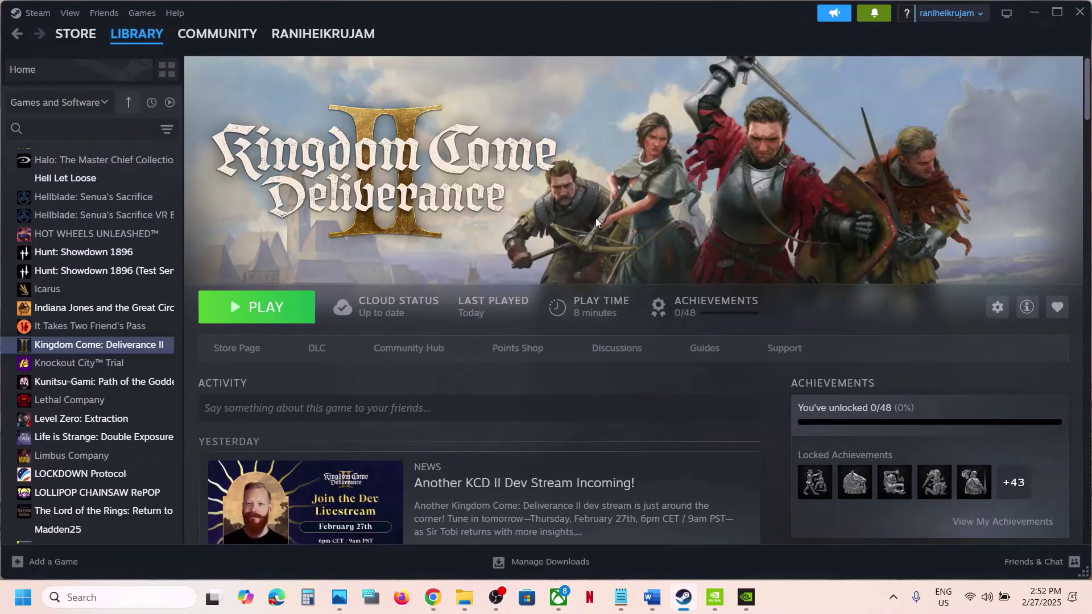
left_click(652, 600)
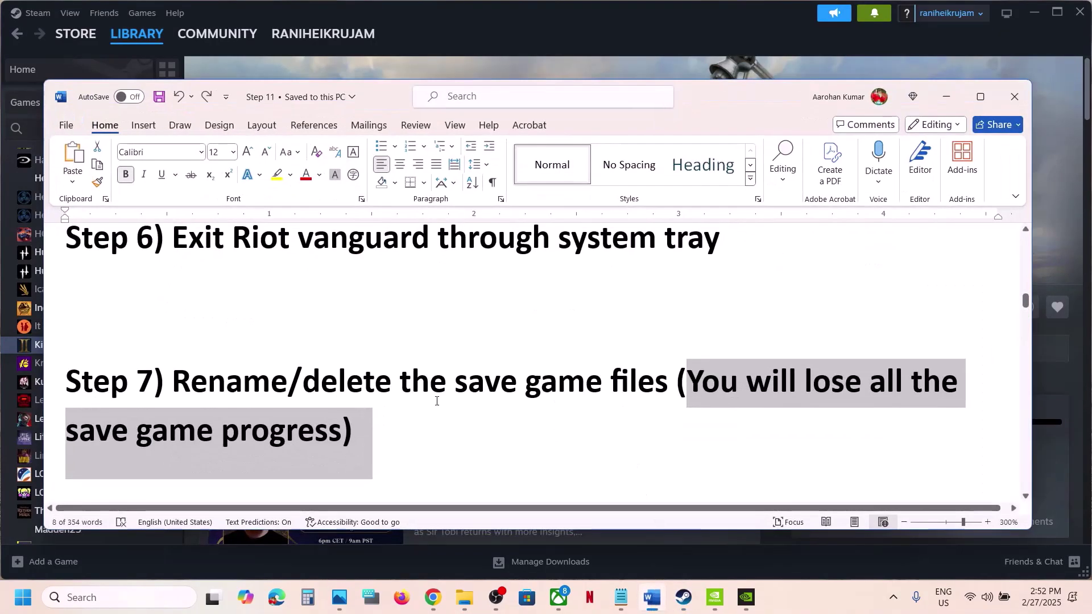
scroll(329, 404, "down", 5)
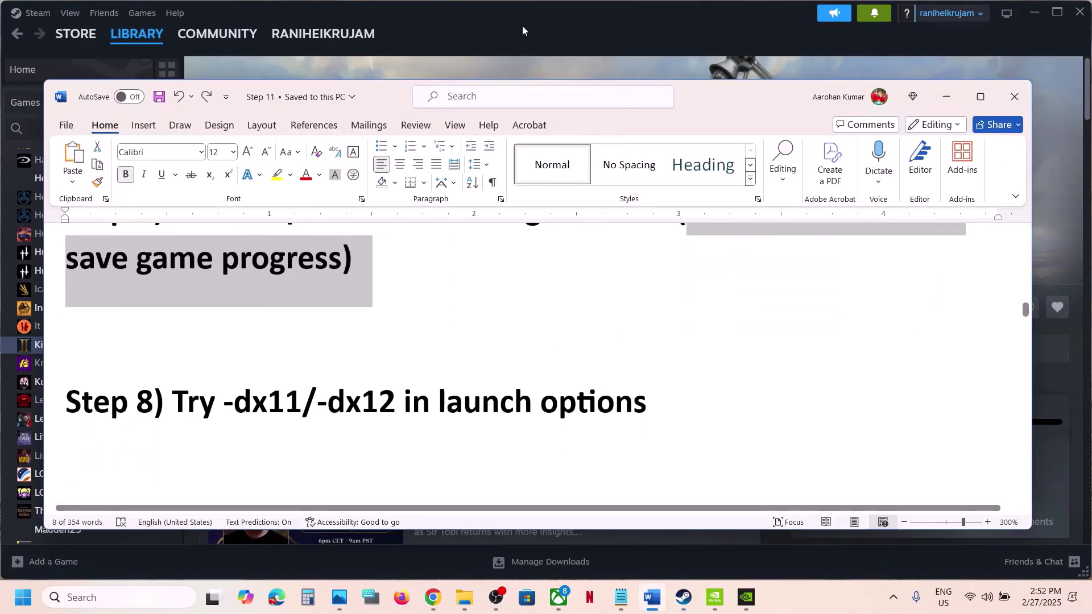
Step: Switch to Steam and set the launch options of Kingdom Come: Deliverance II to -dx11
left_click(521, 9)
right_click(127, 347)
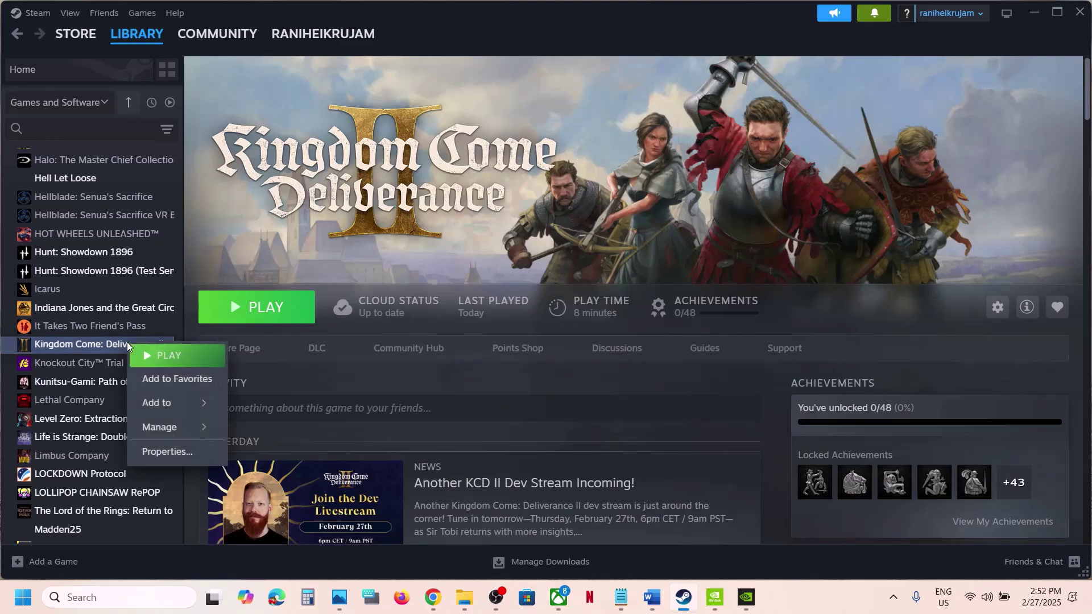
left_click(166, 452)
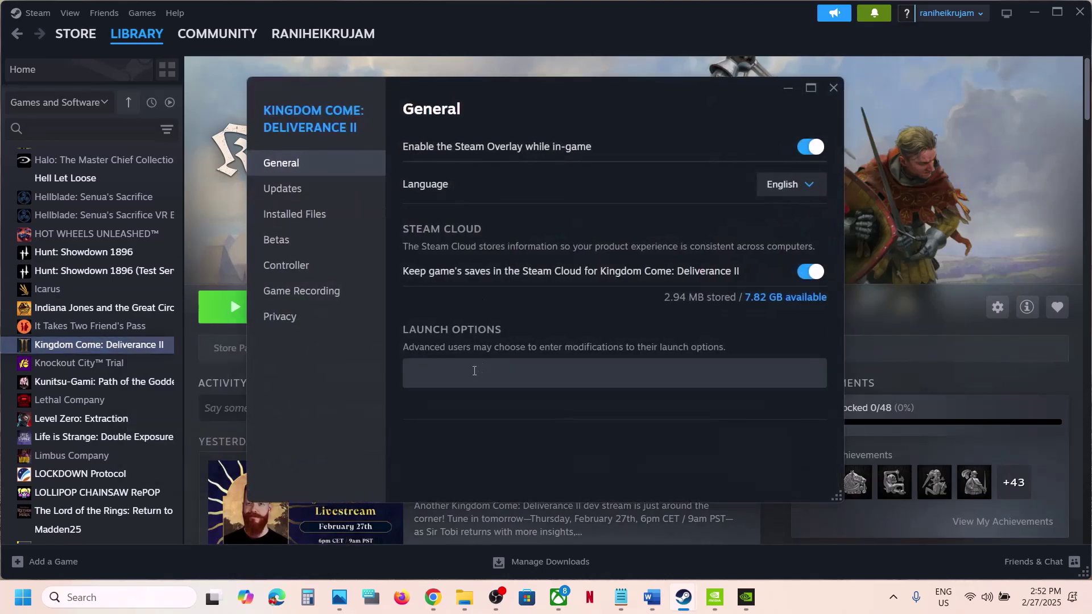
left_click(475, 371)
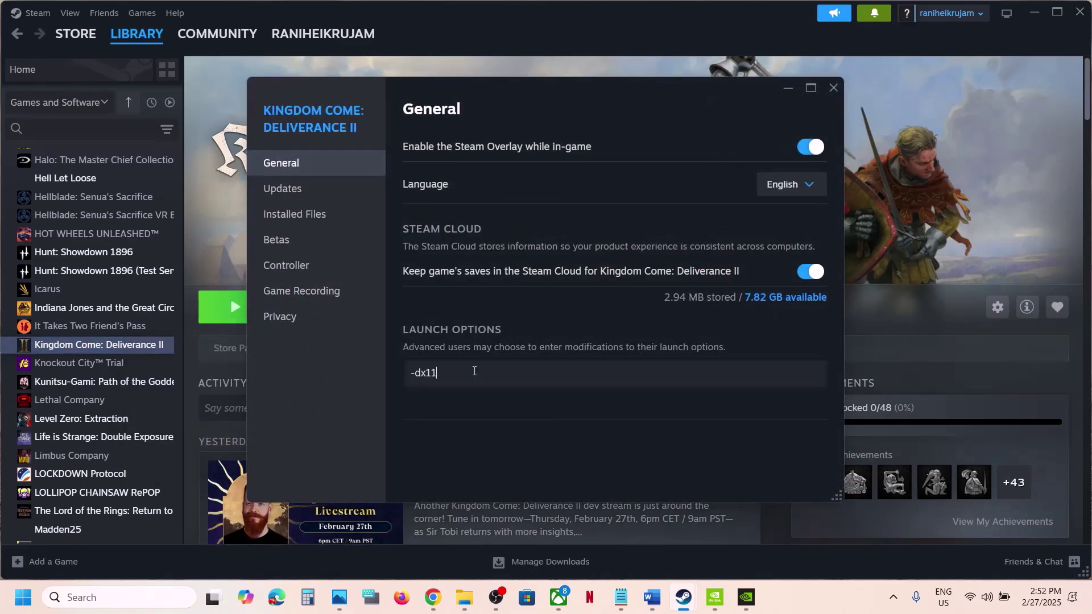
left_click(834, 92)
Step: Reopen the properties of Kingdom Come: Deliverance II and change its launch option to -dx12
right_click(159, 344)
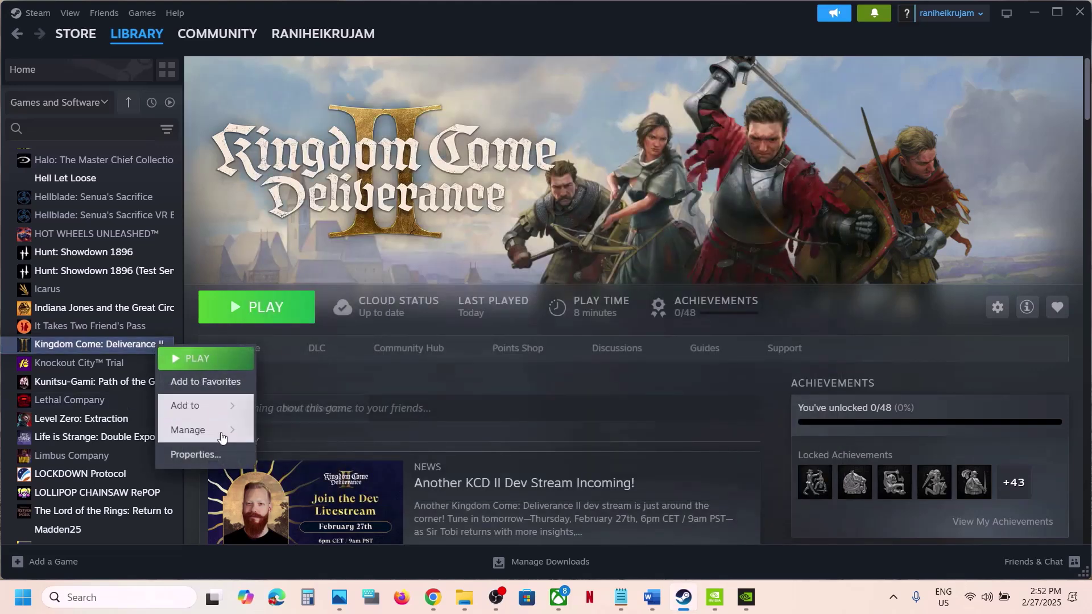
left_click(215, 453)
left_click_drag(455, 373, 375, 371)
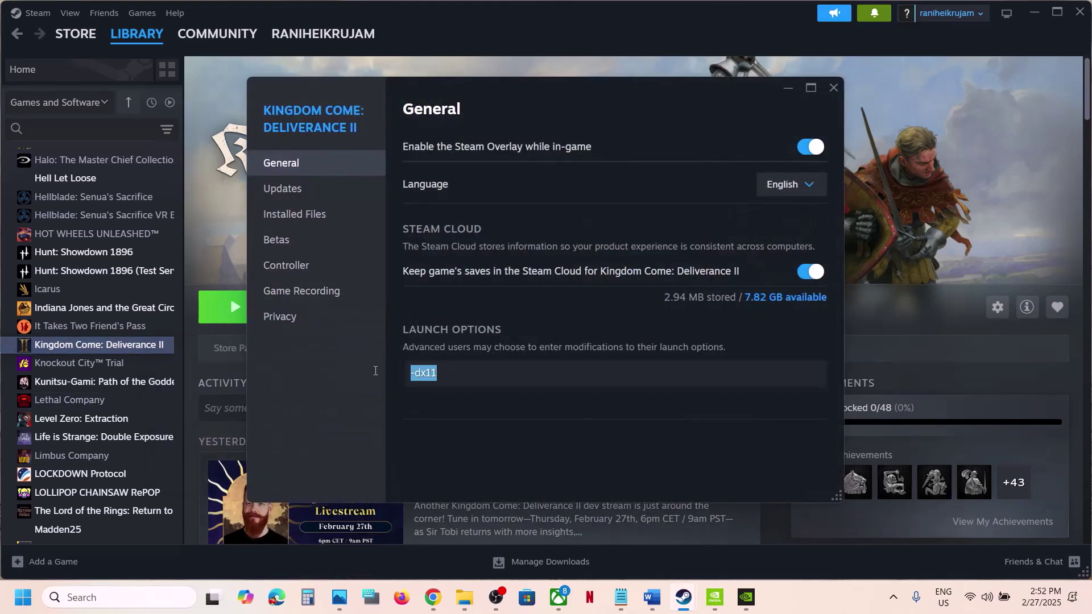
type("-dx12")
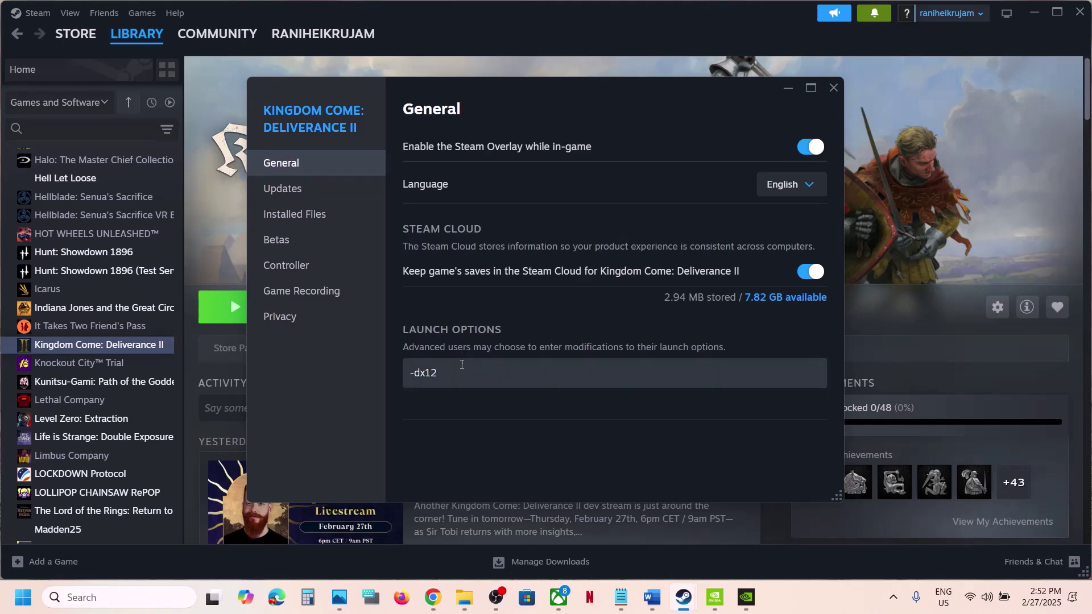
Step: Clear the launch options of Kingdom Come: Deliverance II and close its properties
left_click_drag(462, 365, 351, 378)
key("BackSpace")
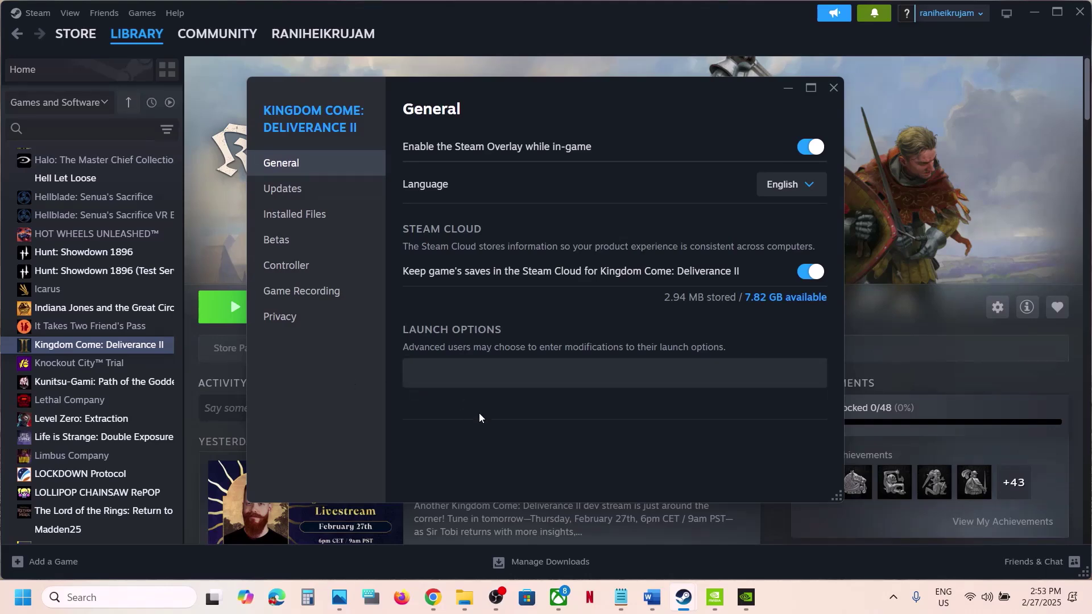
left_click(833, 89)
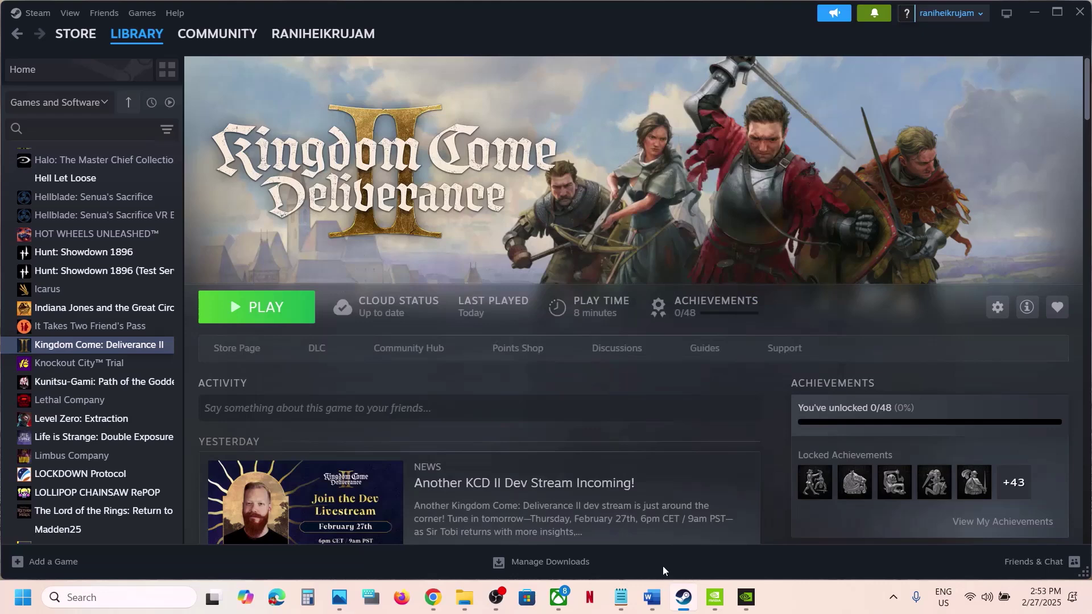
Step: Switch to the Word guide and read Step 10 about running the game as administrator and in compatibility mode
left_click(651, 598)
scroll(215, 324, "down", 5)
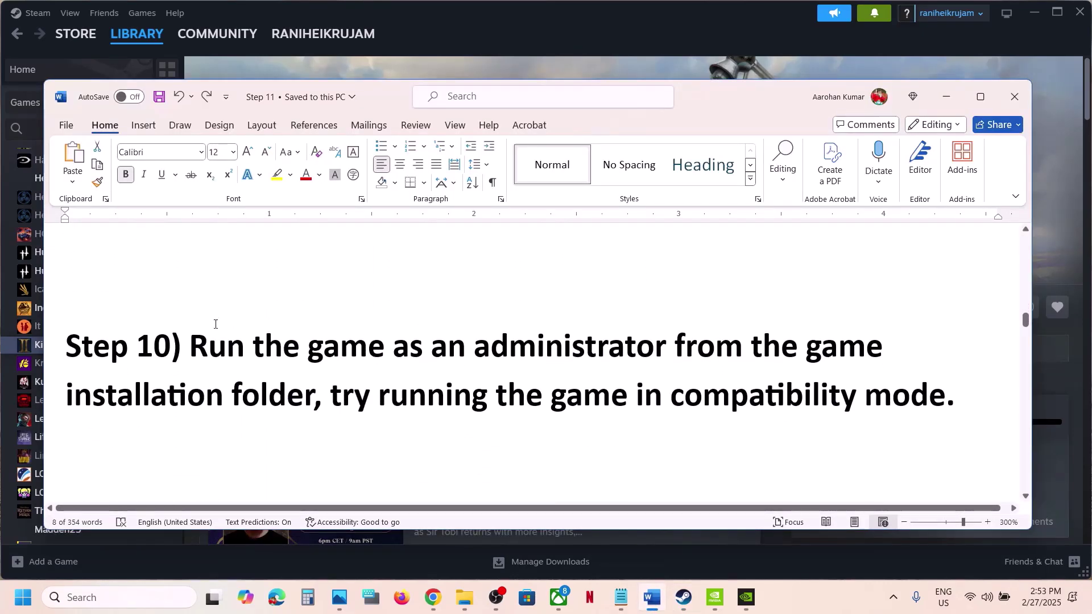
left_click_drag(202, 349, 327, 395)
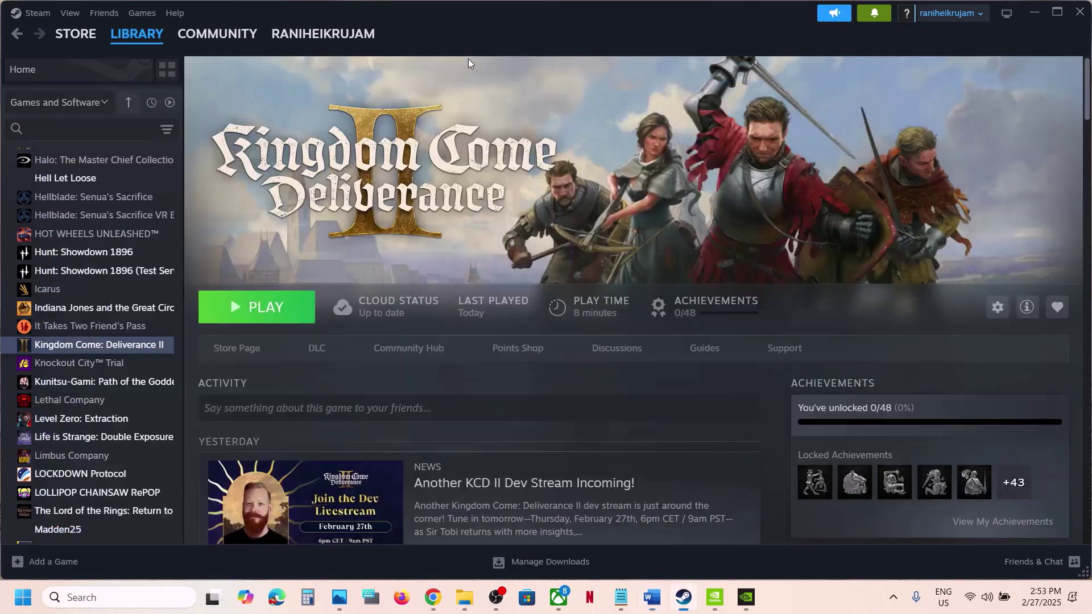
Step: Switch to Steam and browse the local files of Kingdom Come: Deliverance II
left_click(469, 59)
right_click(113, 344)
mouse_move(158, 430)
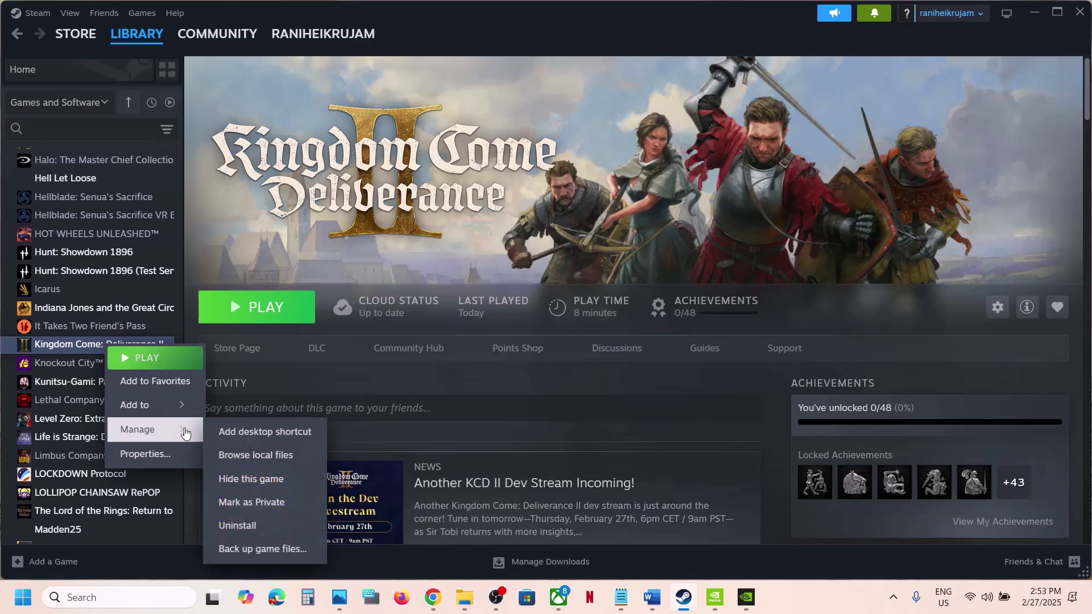
left_click(274, 461)
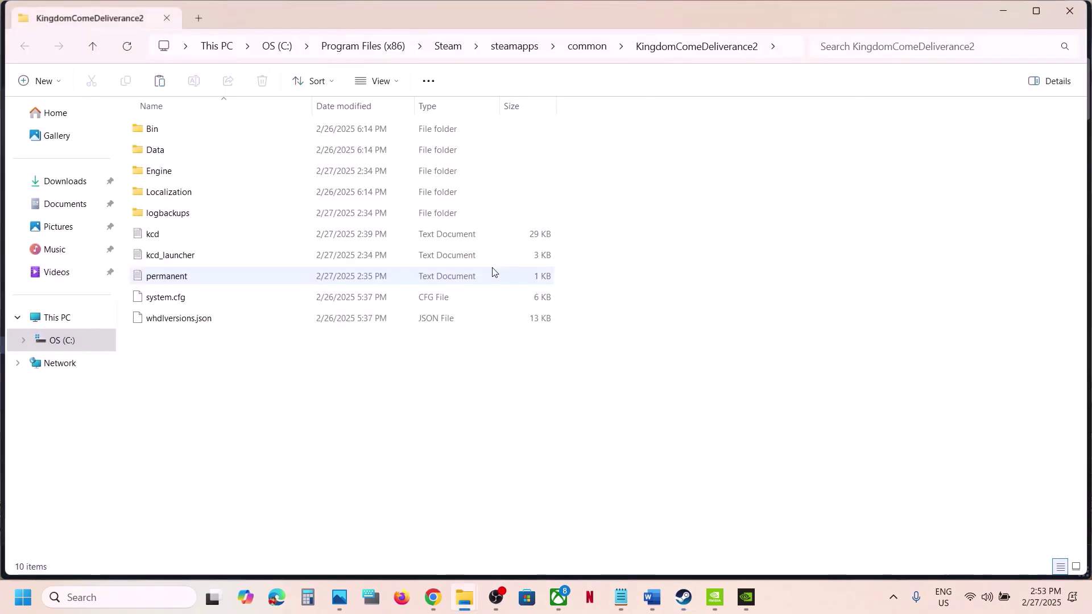
Step: Open the Win64MasterMasterSteamPGO folder inside Bin and select the KingdomCome application
left_click(162, 134)
double_click(163, 133)
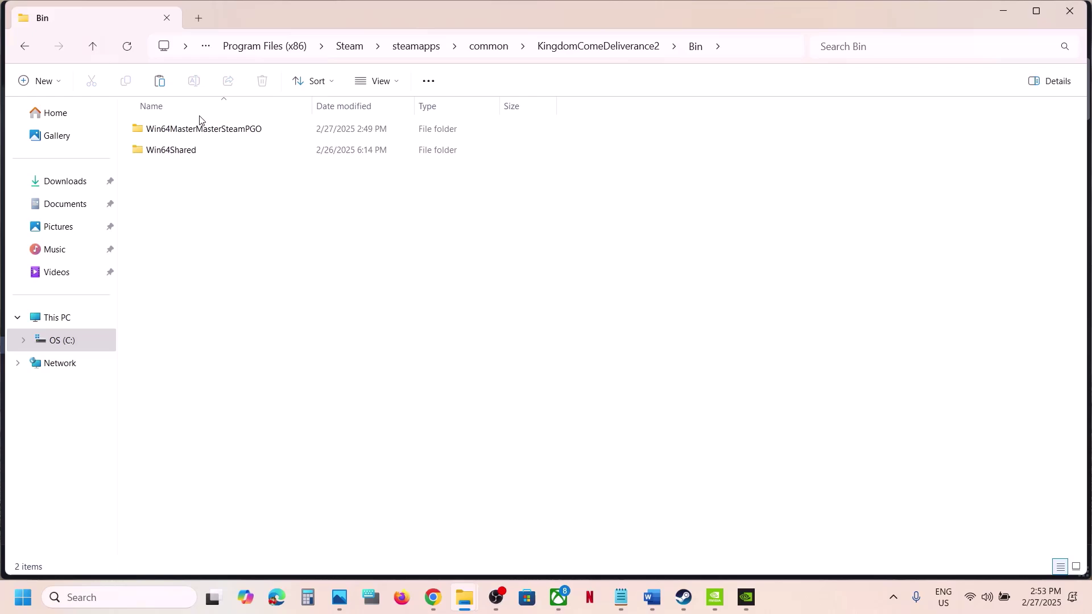
double_click(185, 159)
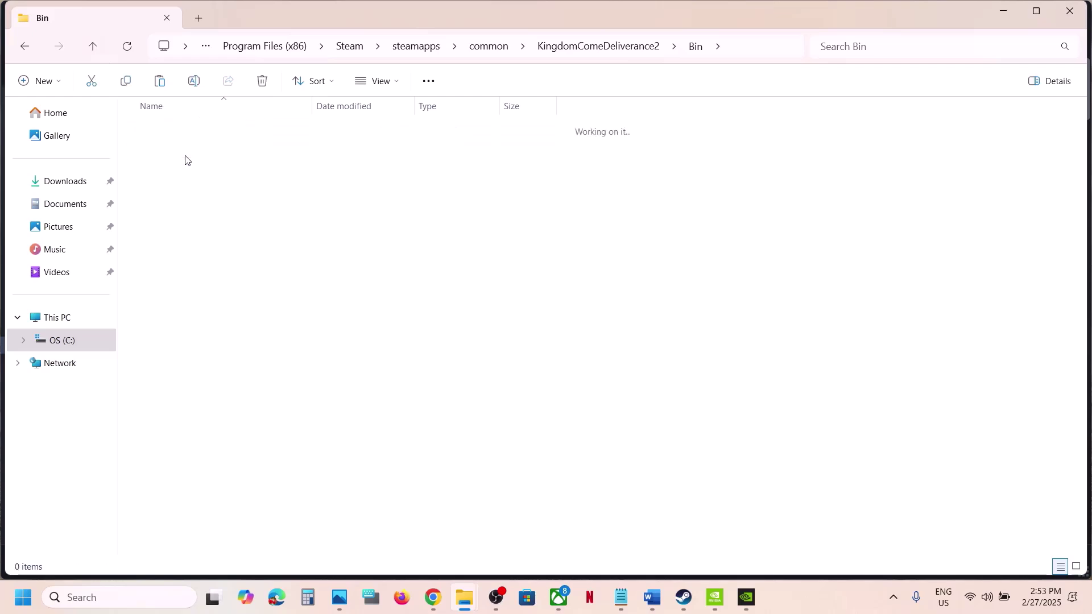
left_click(94, 48)
double_click(210, 128)
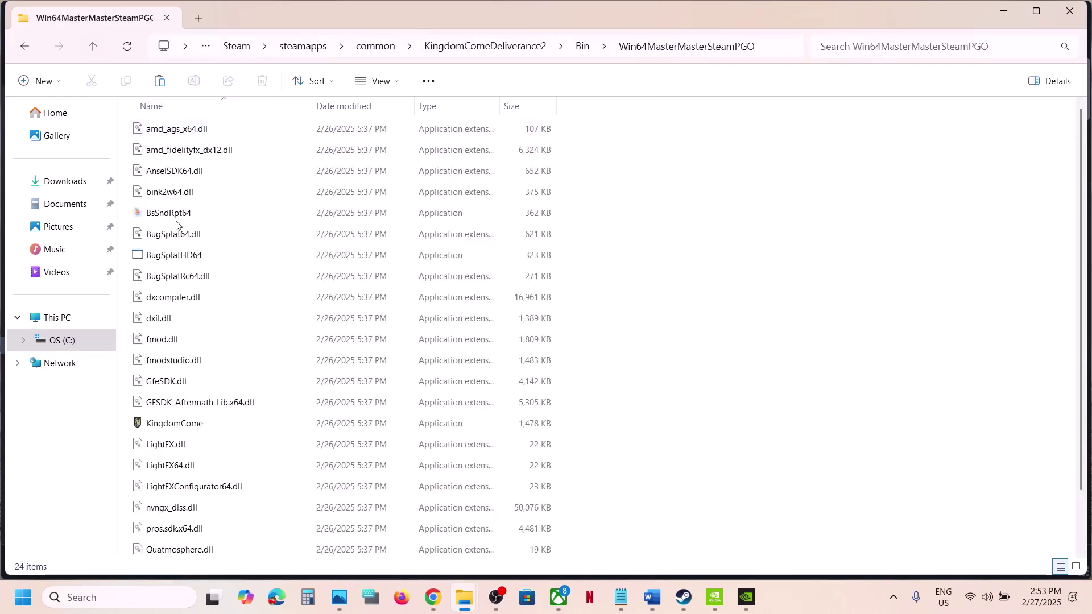
scroll(174, 250, "down", 1)
left_click(182, 361)
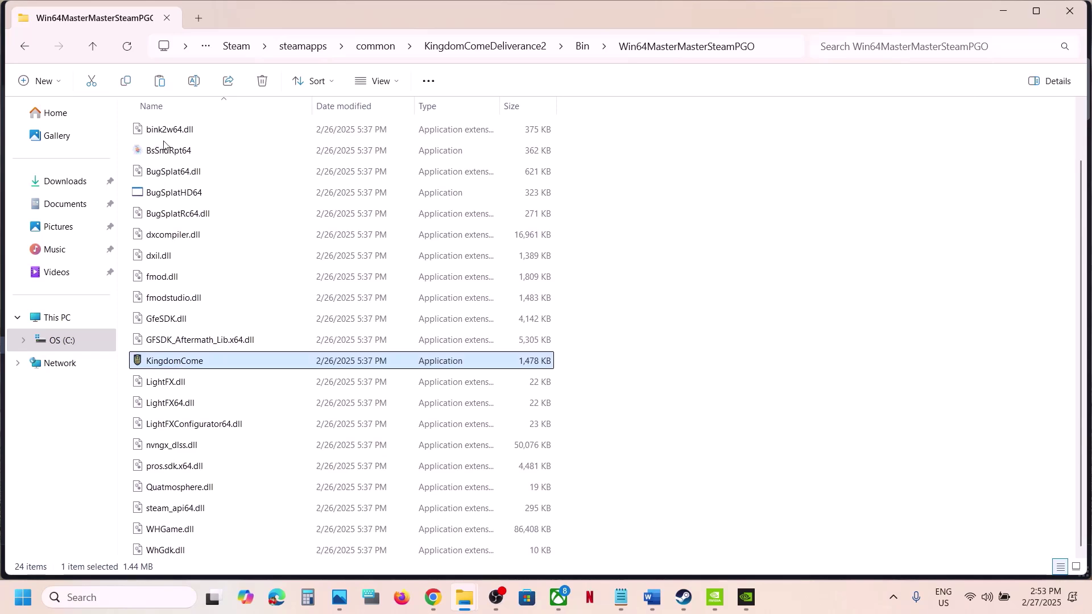
Step: Go back up to the KingdomComeDeliverance2 folder and retrace the path through Bin into Win64MasterMasterSteamPGO
left_click(94, 50)
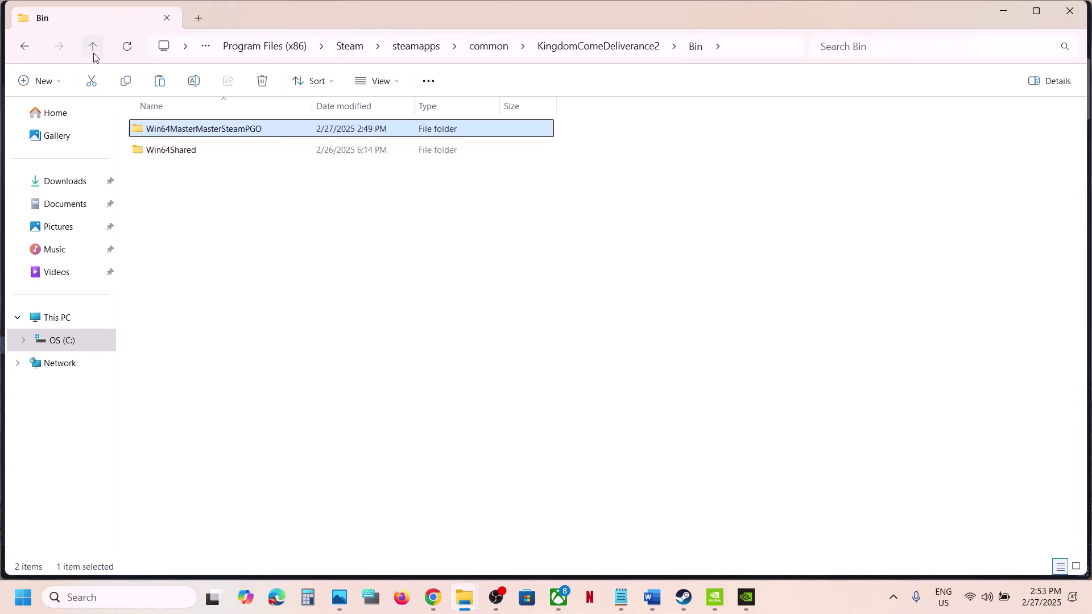
left_click(94, 54)
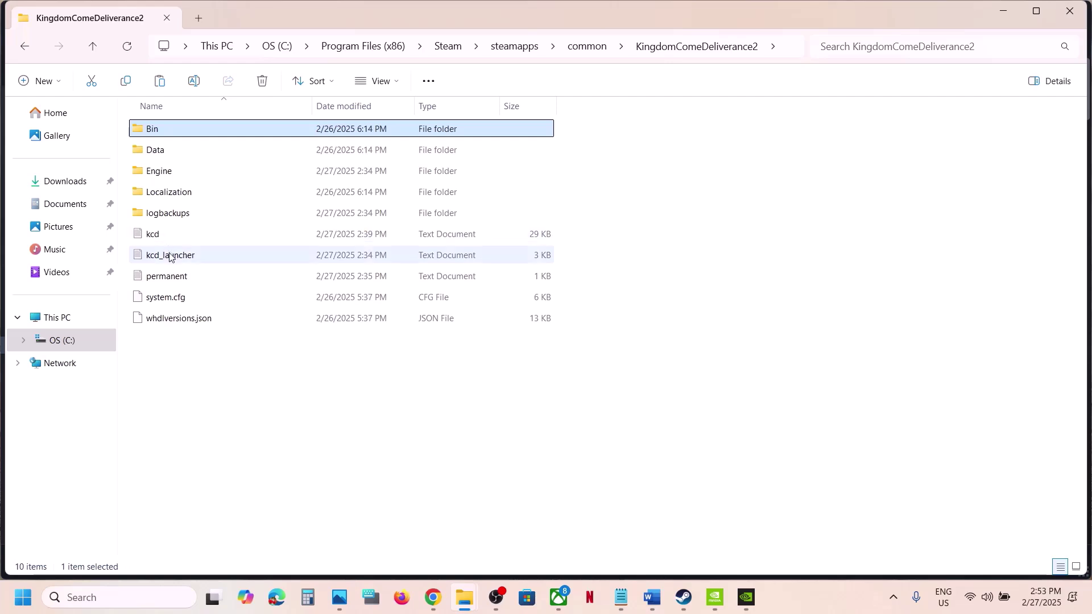
double_click(162, 178)
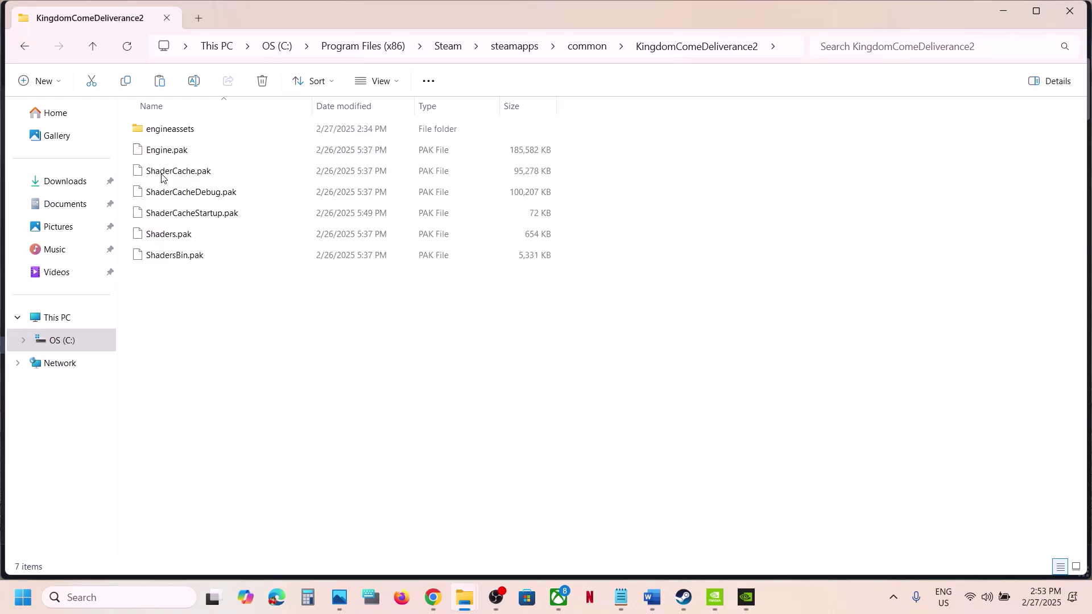
left_click(93, 50)
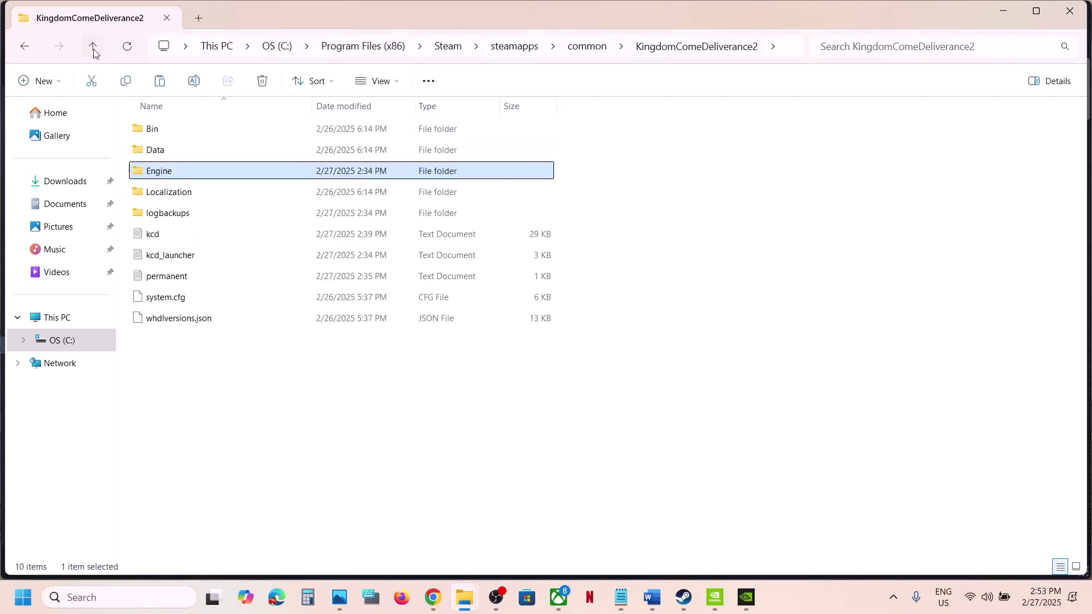
left_click(150, 130)
double_click(150, 130)
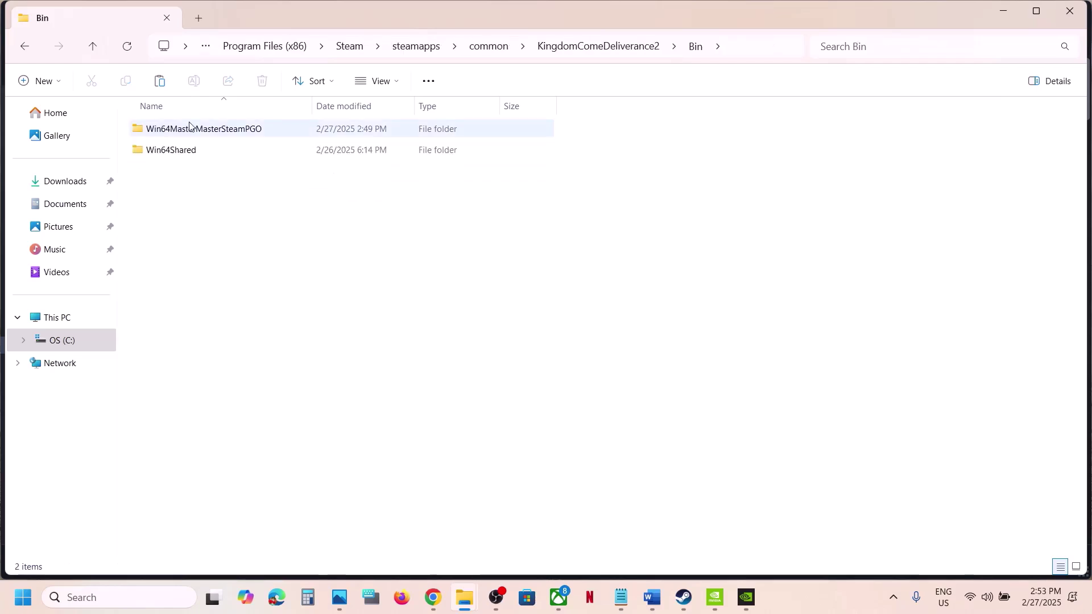
double_click(190, 127)
scroll(214, 336, "down", 1)
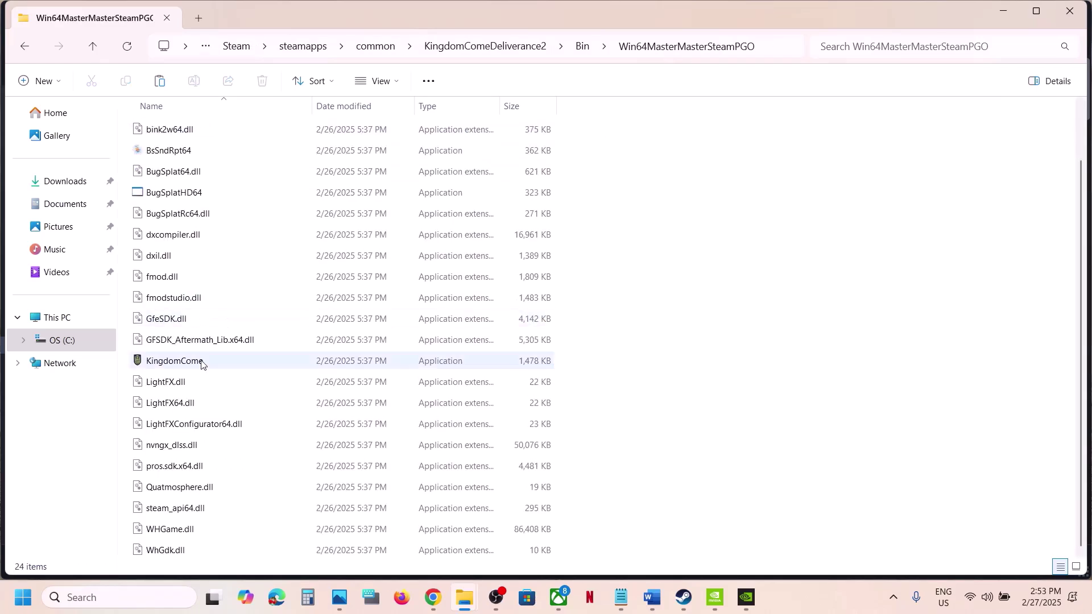
Step: Set the KingdomCome application to run as an administrator in its compatibility properties and apply the change
left_click(191, 364)
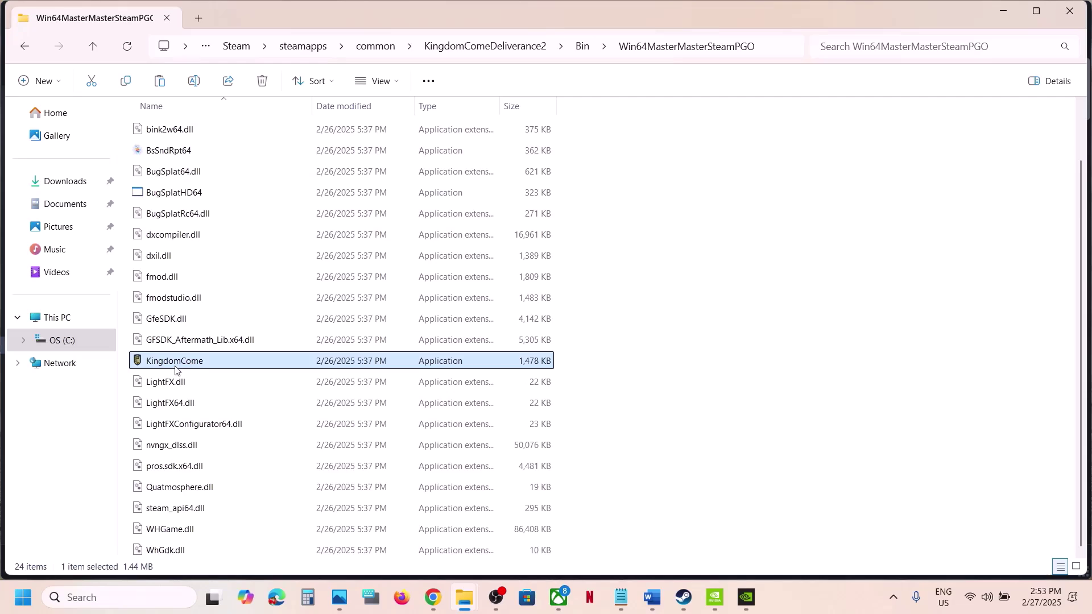
right_click(174, 369)
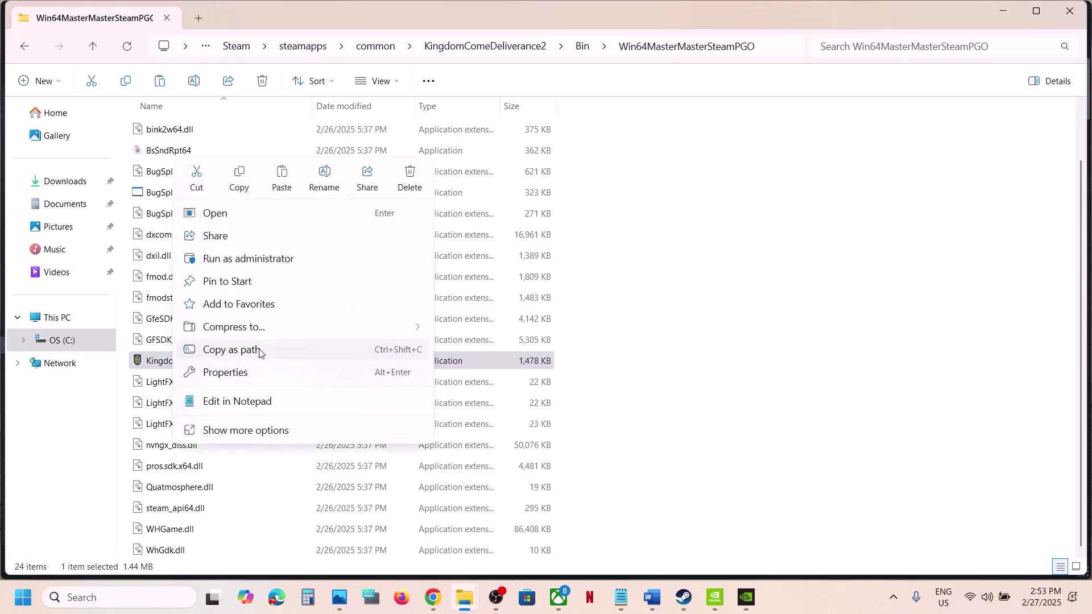
left_click(233, 375)
left_click(304, 227)
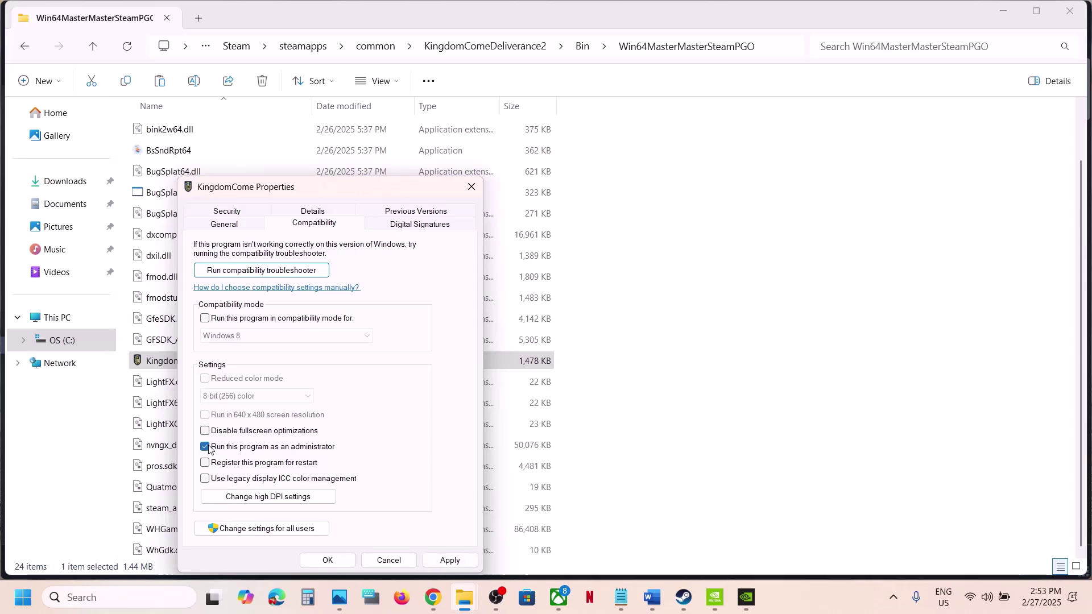
left_click(437, 561)
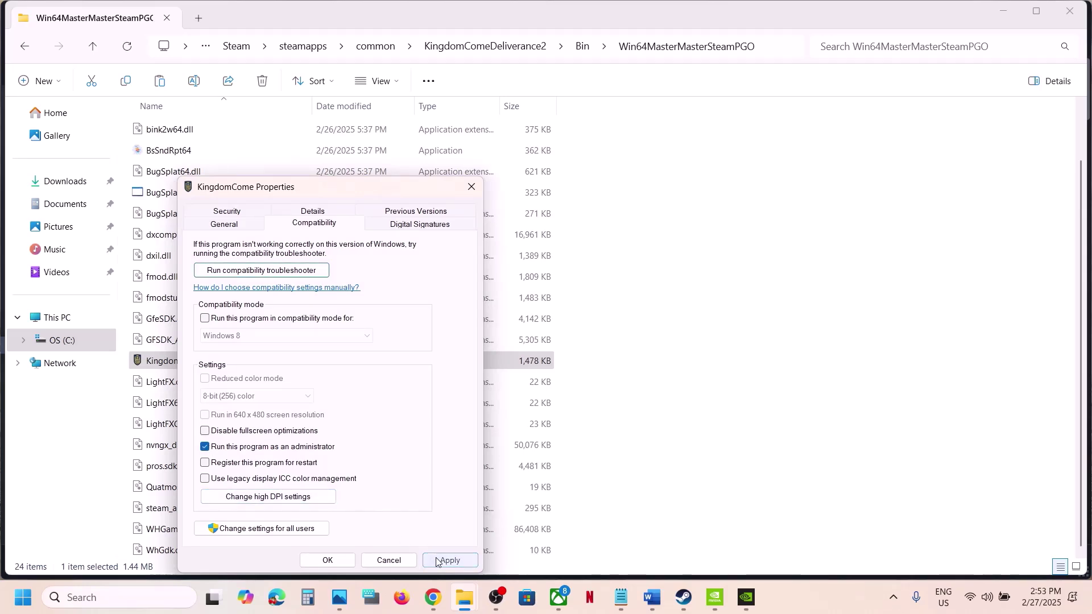
left_click(328, 561)
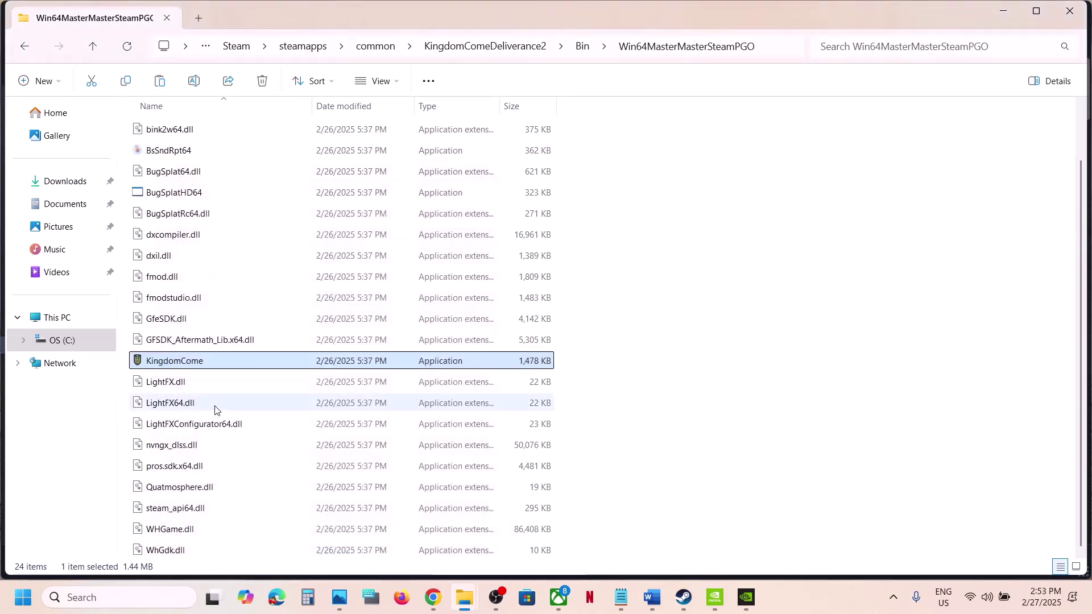
Step: Enable compatibility mode for Windows 7 in the KingdomCome application's properties and apply it
right_click(187, 370)
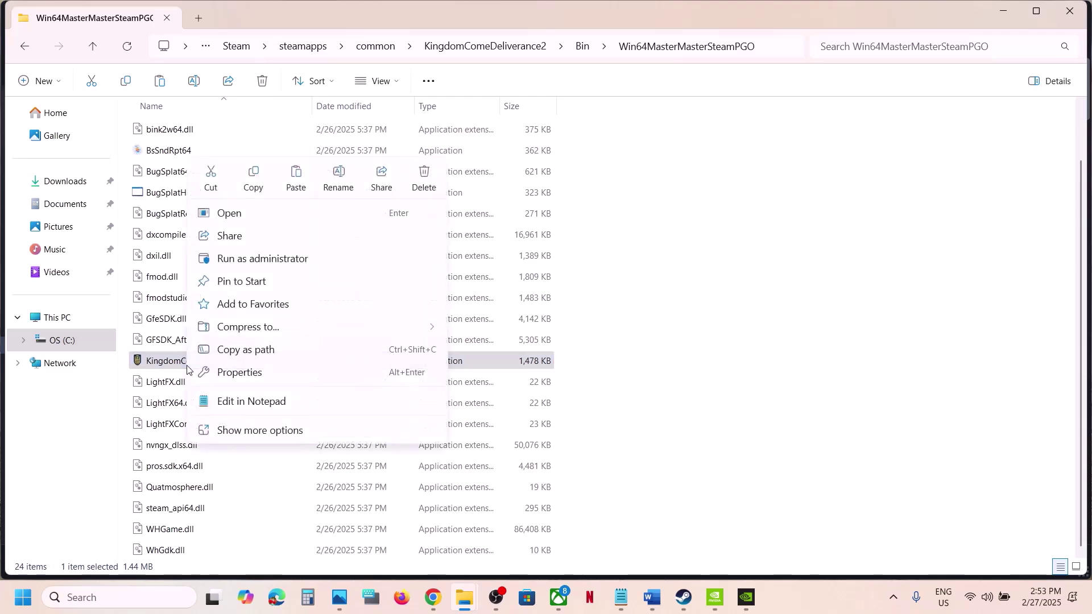
left_click(255, 374)
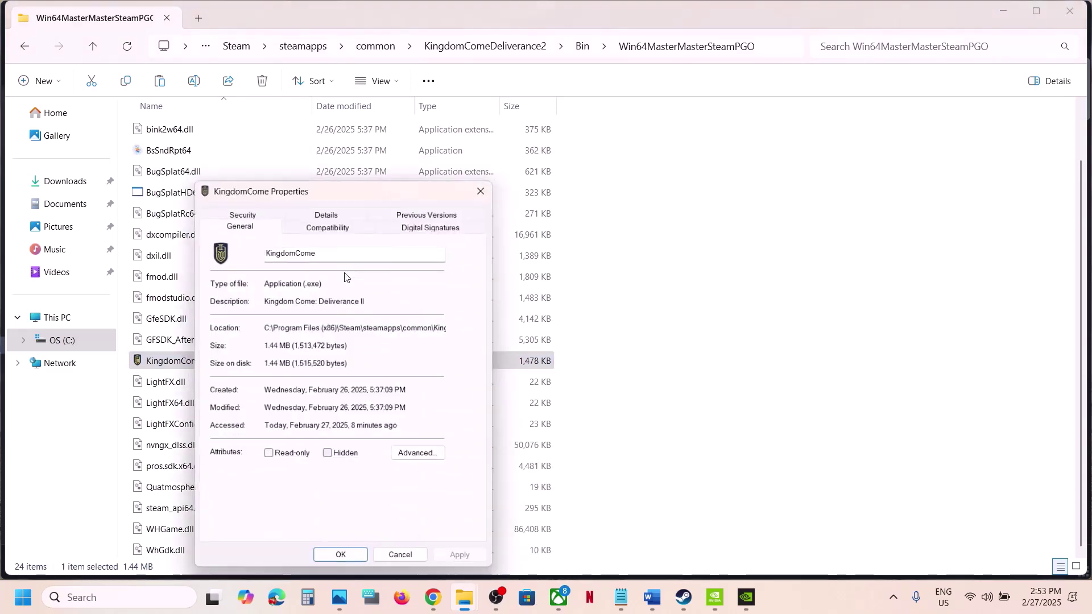
left_click(326, 227)
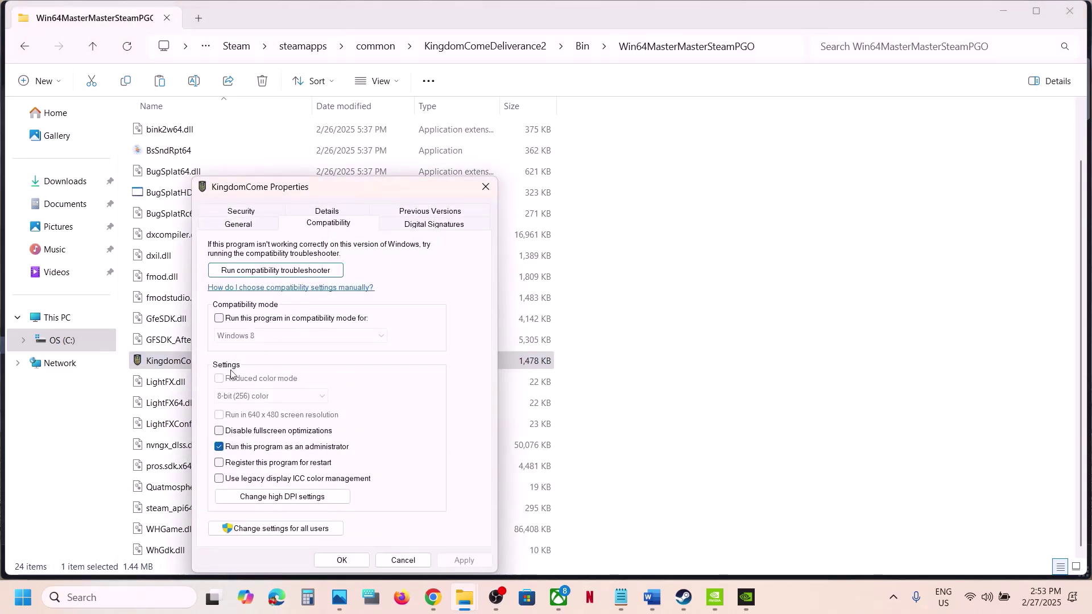
left_click(220, 320)
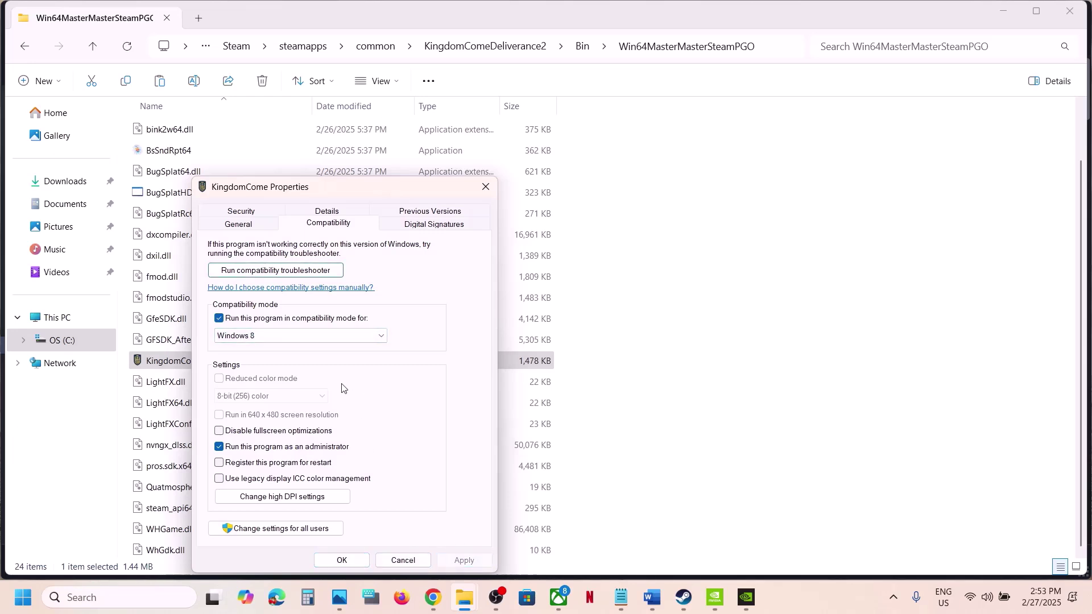
left_click(312, 337)
left_click(266, 376)
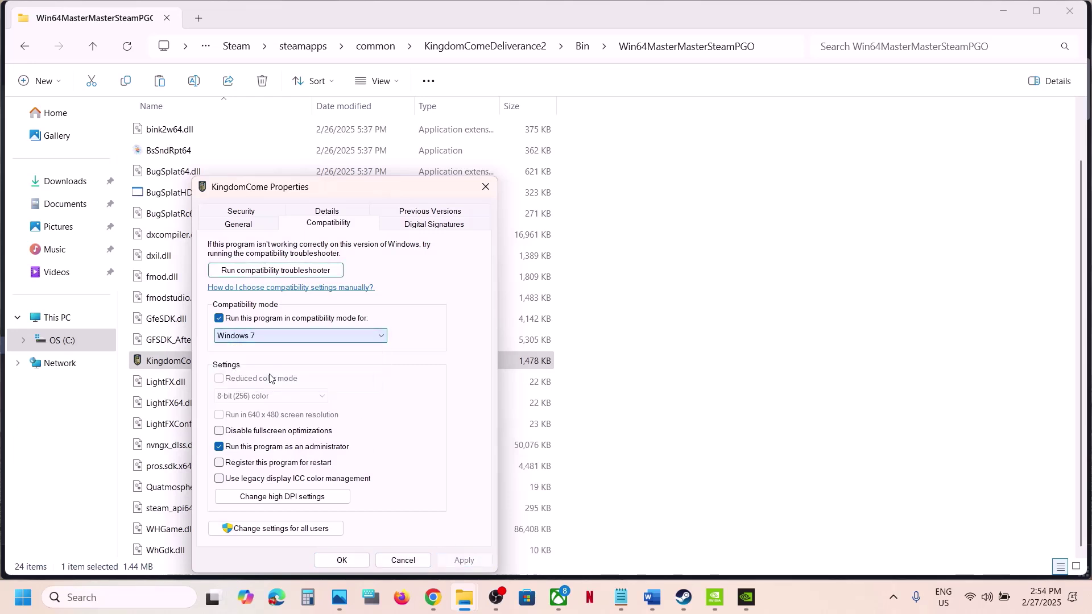
left_click(462, 561)
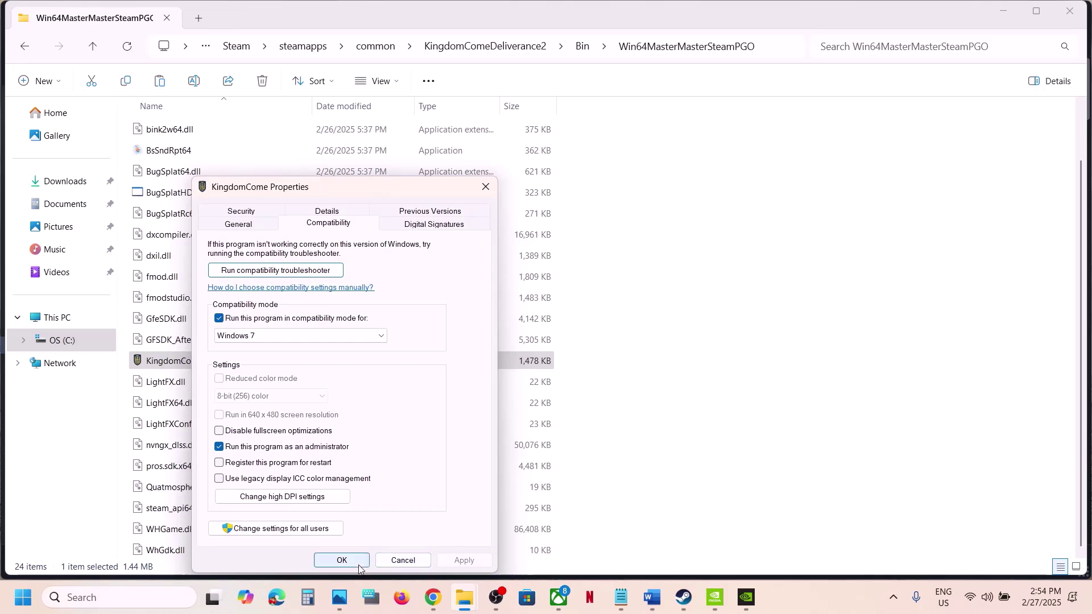
Step: Disable fullscreen optimizations for the KingdomCome application, apply the change and close its properties
left_click(220, 431)
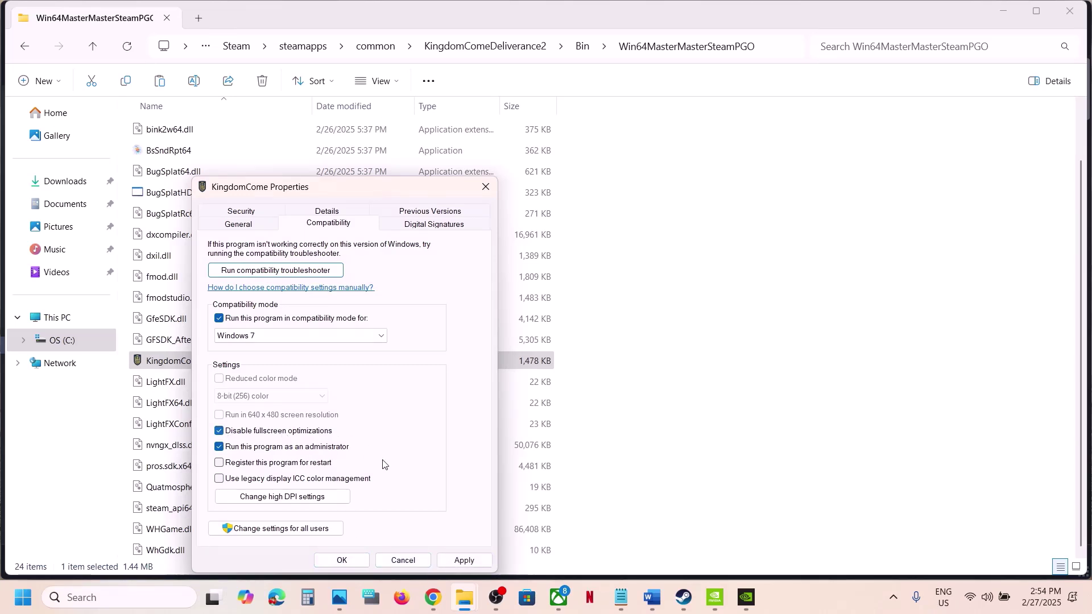
left_click(462, 560)
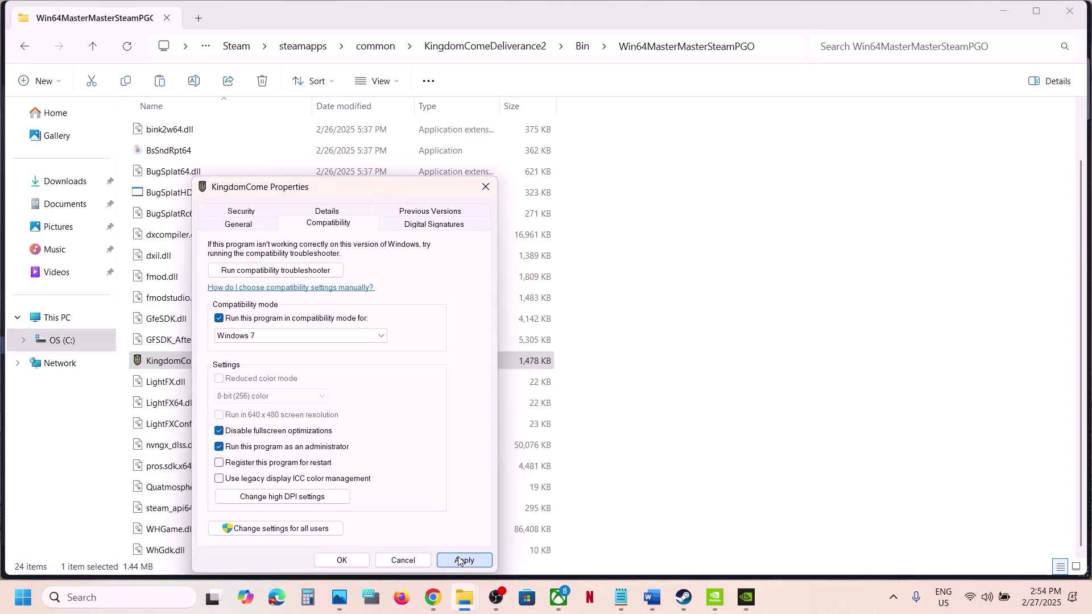
left_click(359, 562)
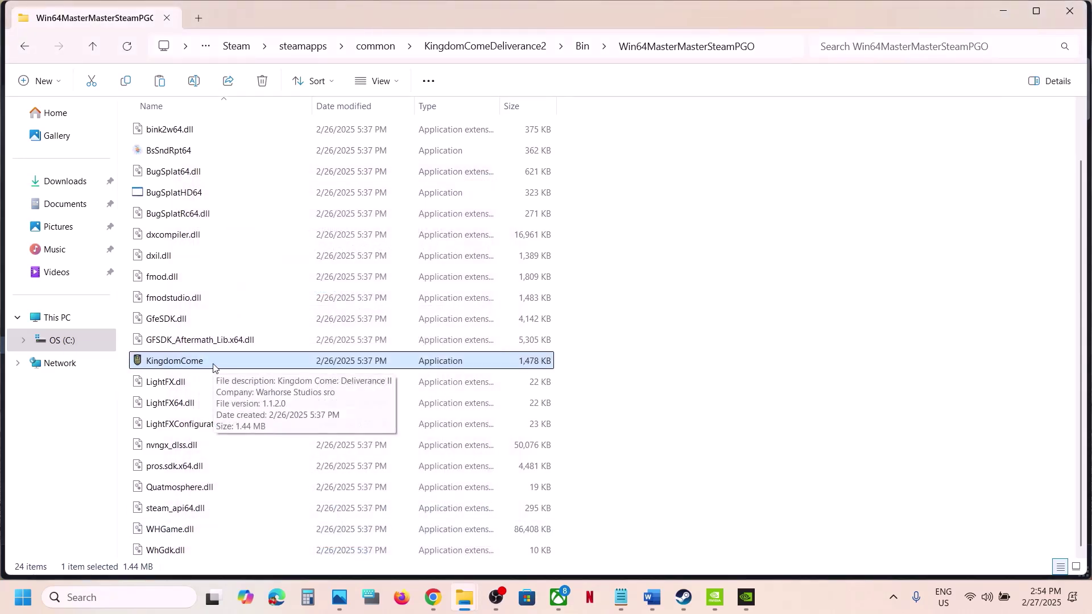
Step: Turn off compatibility mode, disabled fullscreen optimizations and running as administrator for the KingdomCome application, and save the properties
right_click(215, 369)
left_click(272, 372)
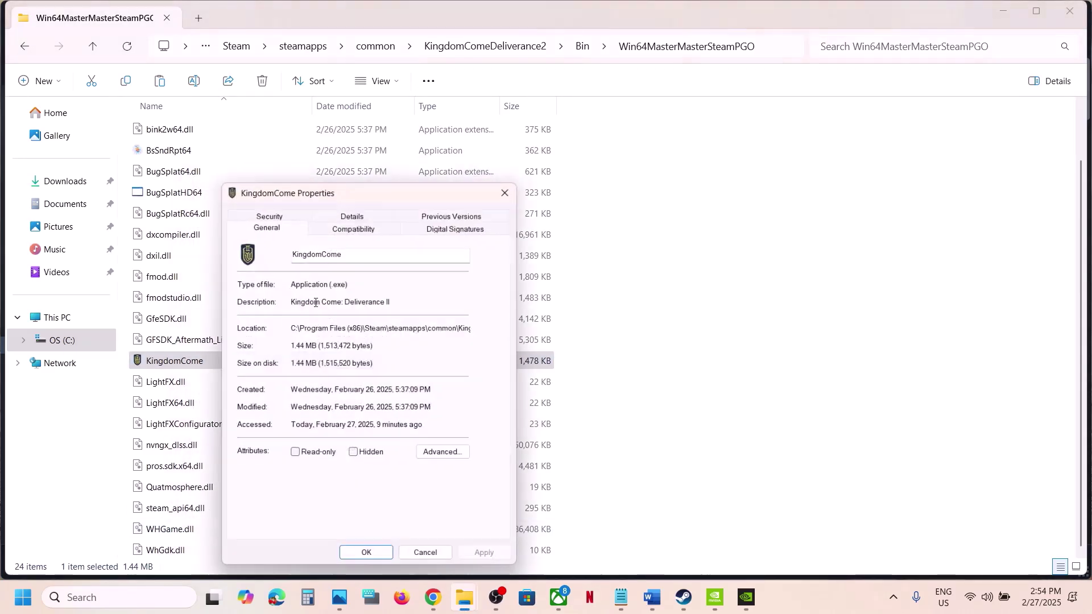
left_click(338, 227)
left_click(245, 318)
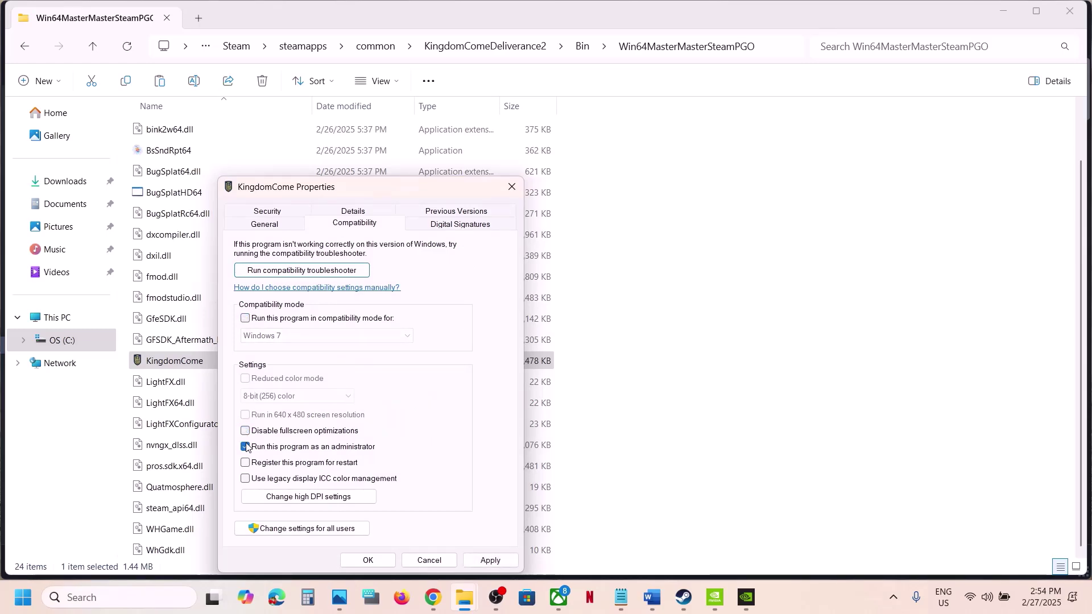
left_click(489, 561)
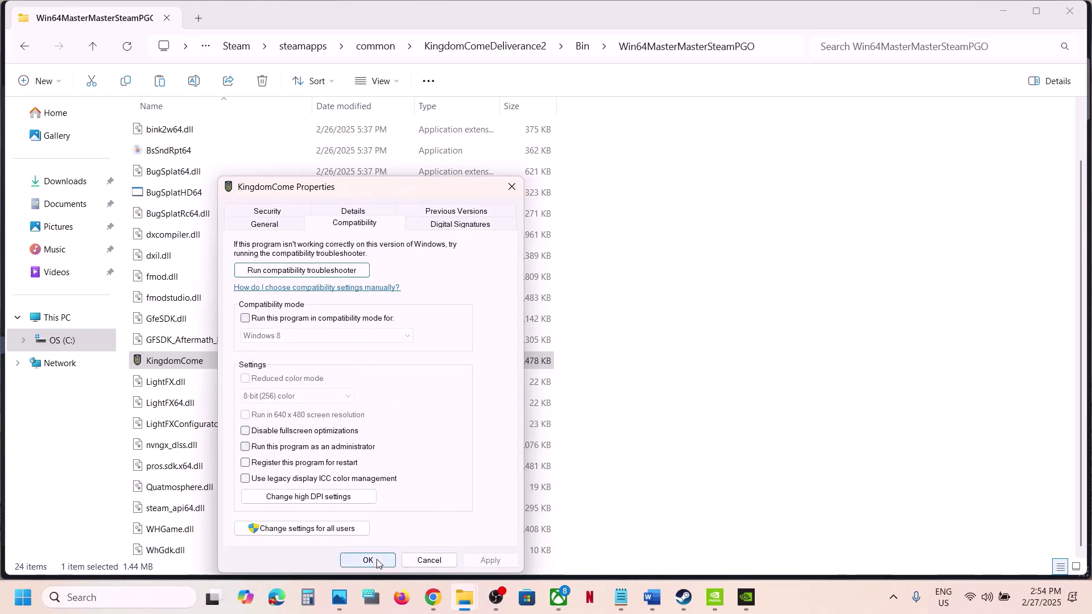
left_click(368, 561)
Step: Switch to the Word guide and read Step 11 about allowing the game exe through antivirus, Windows Security and Firewall
left_click(689, 600)
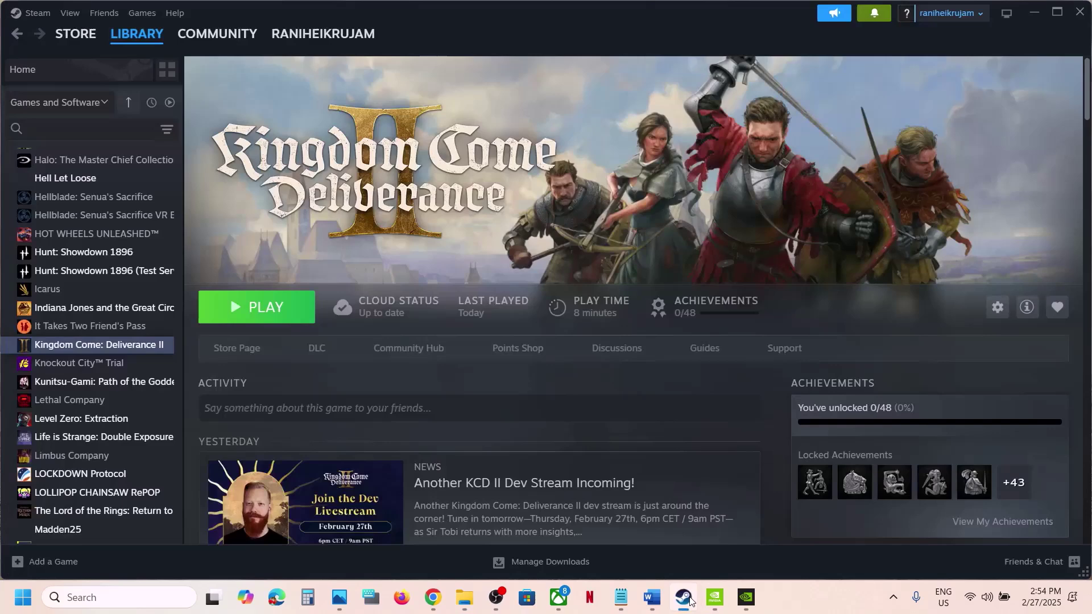
left_click(647, 609)
scroll(198, 320, "down", 5)
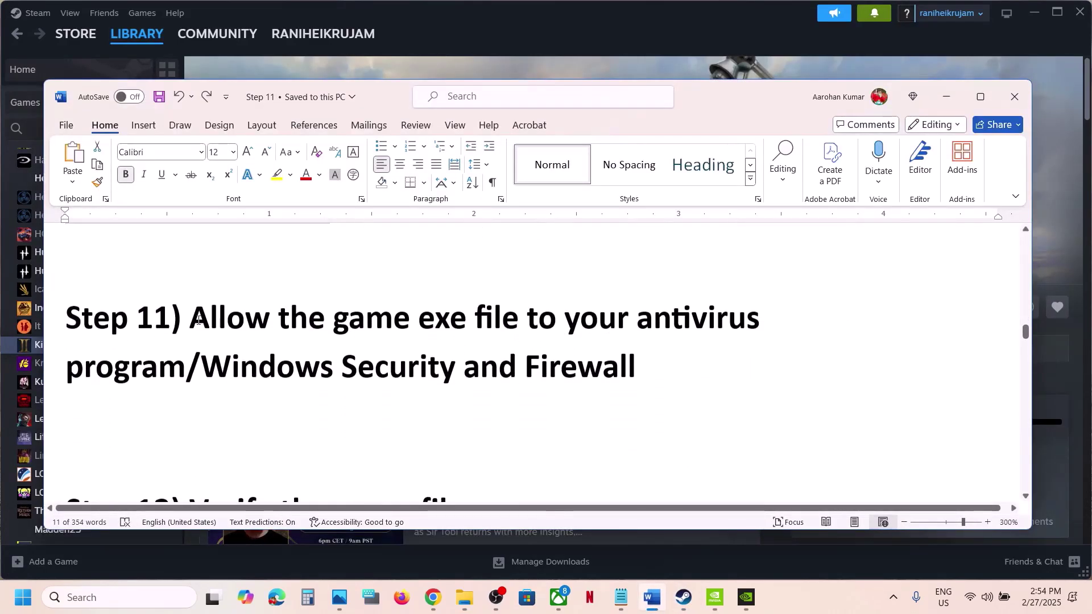
left_click_drag(191, 319, 181, 370)
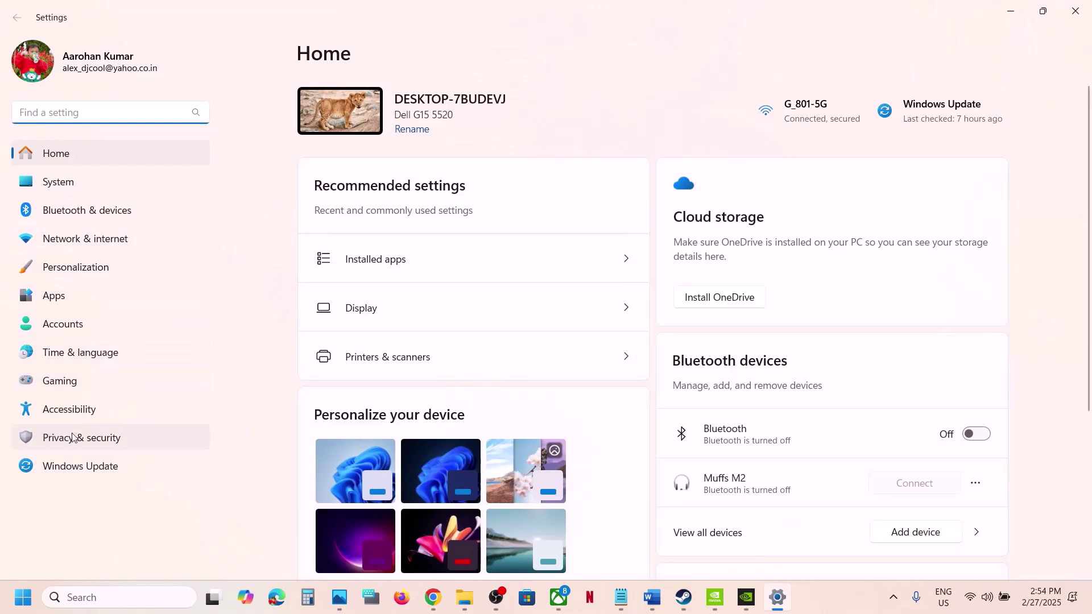
Step: Switch to Windows Settings and open Virus & threat protection from the Windows Security page under Privacy & security
left_click(73, 438)
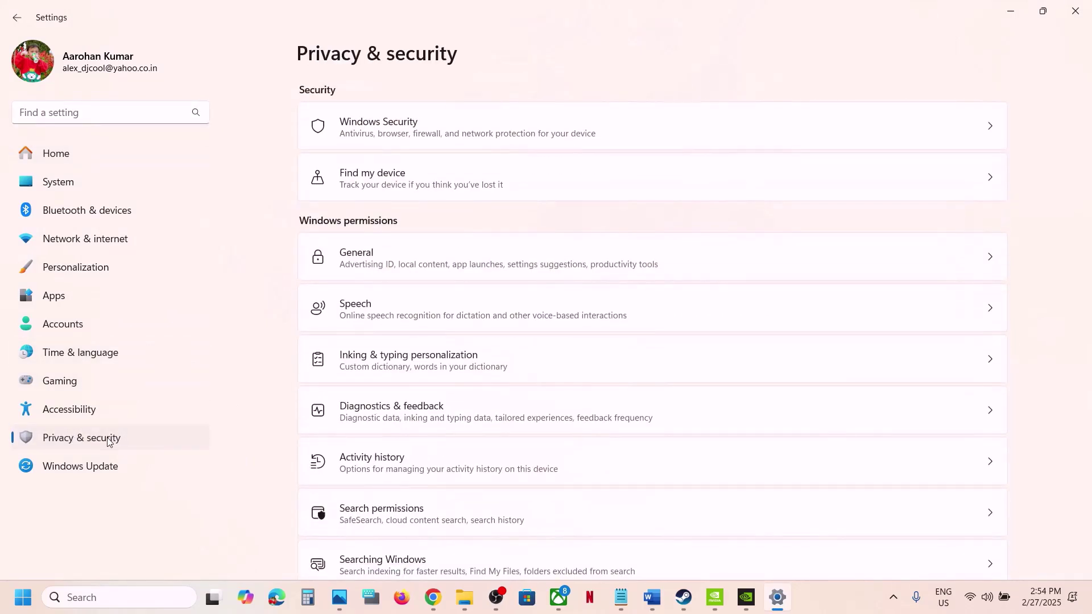
left_click(387, 134)
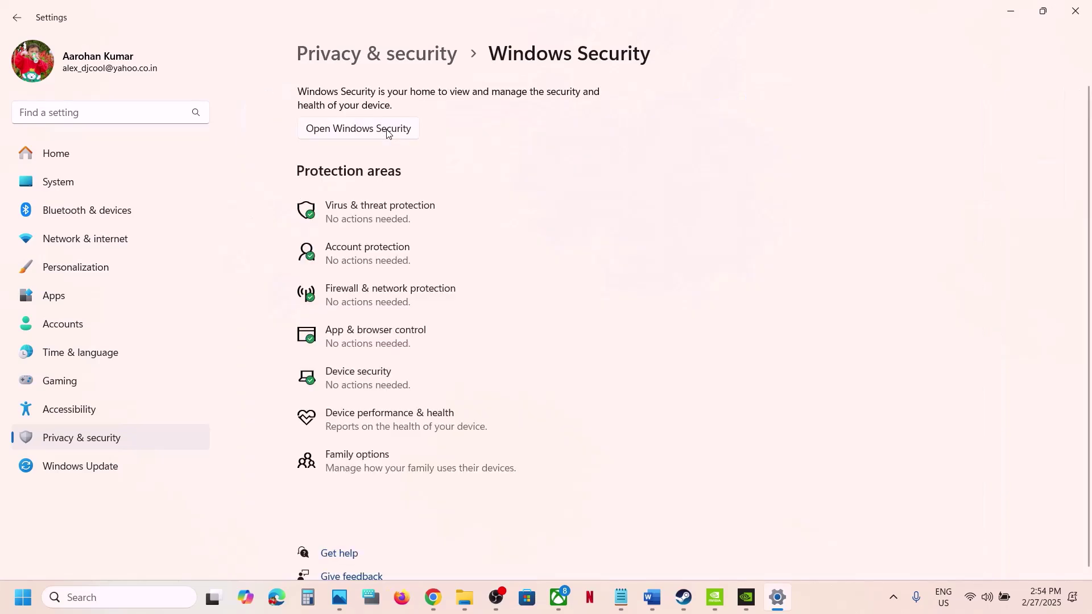
left_click(407, 217)
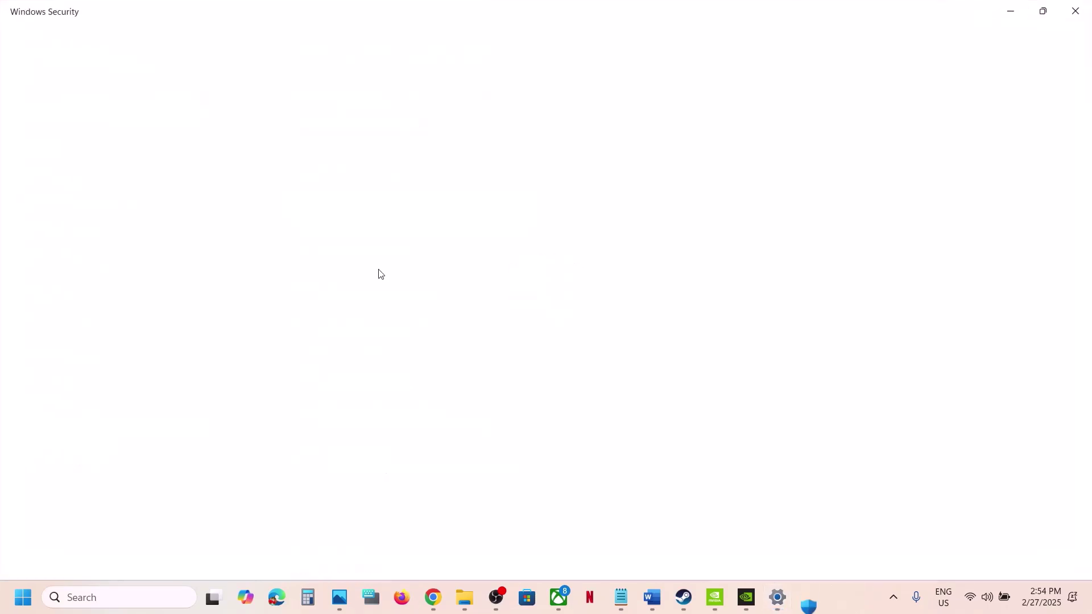
Step: Open the list of apps allowed through Controlled folder access in the ransomware protection settings, granting administrator permission
scroll(377, 273, "down", 3)
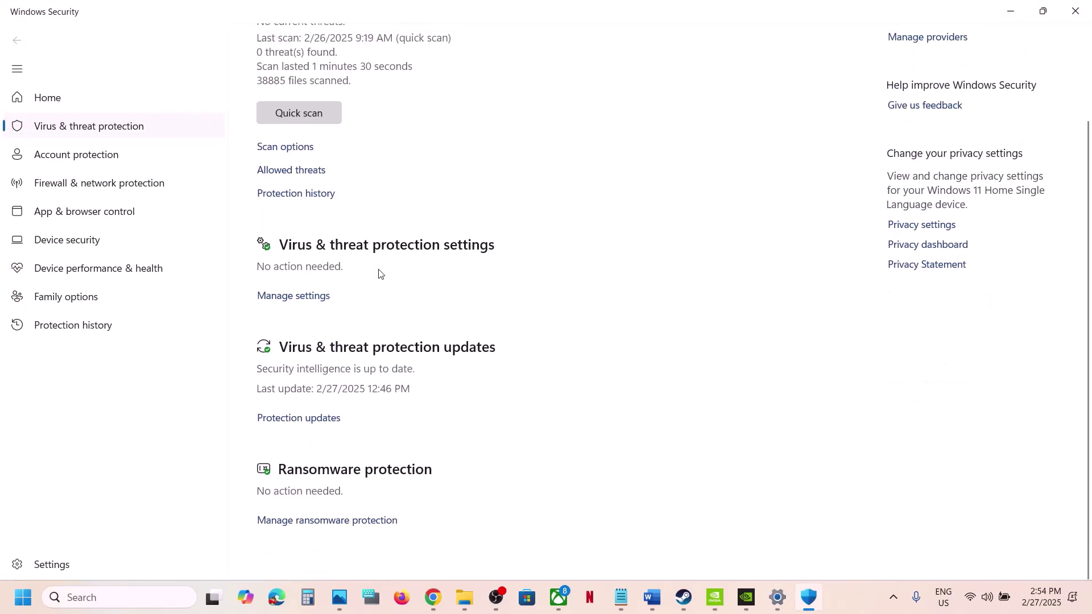
left_click(328, 535)
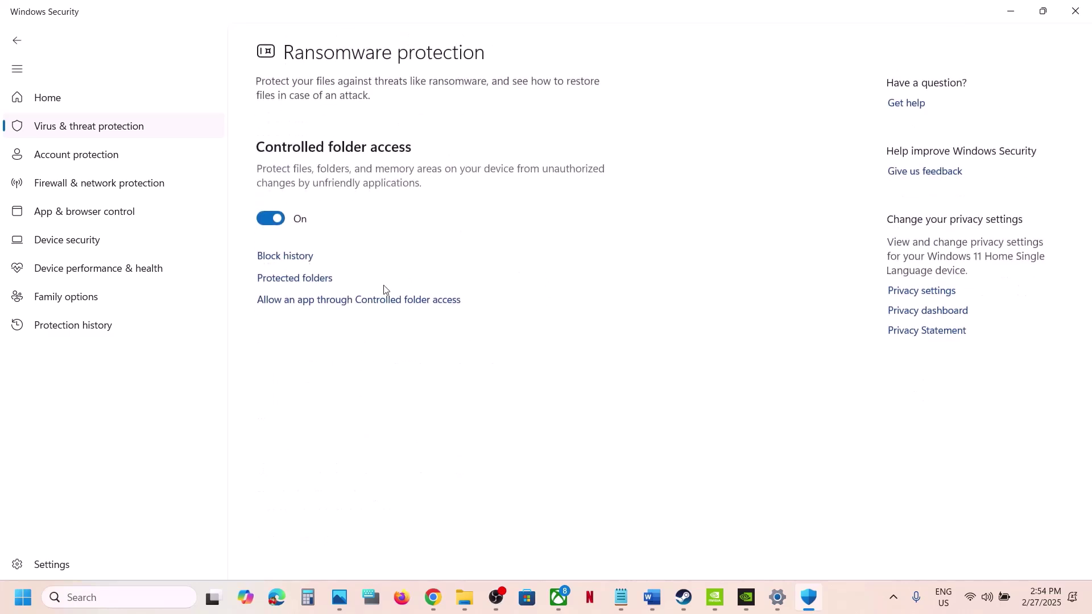
left_click(342, 302)
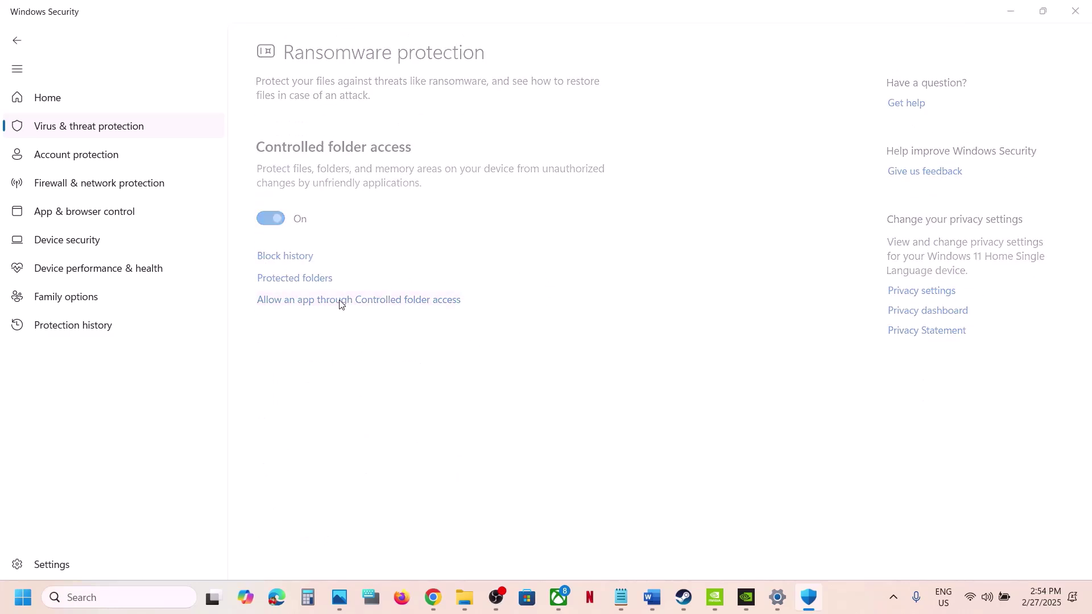
left_click(474, 412)
Step: Start adding an allowed app from all apps and browse to the Program Files (x86) folder on the C: drive
scroll(341, 171, "down", 2)
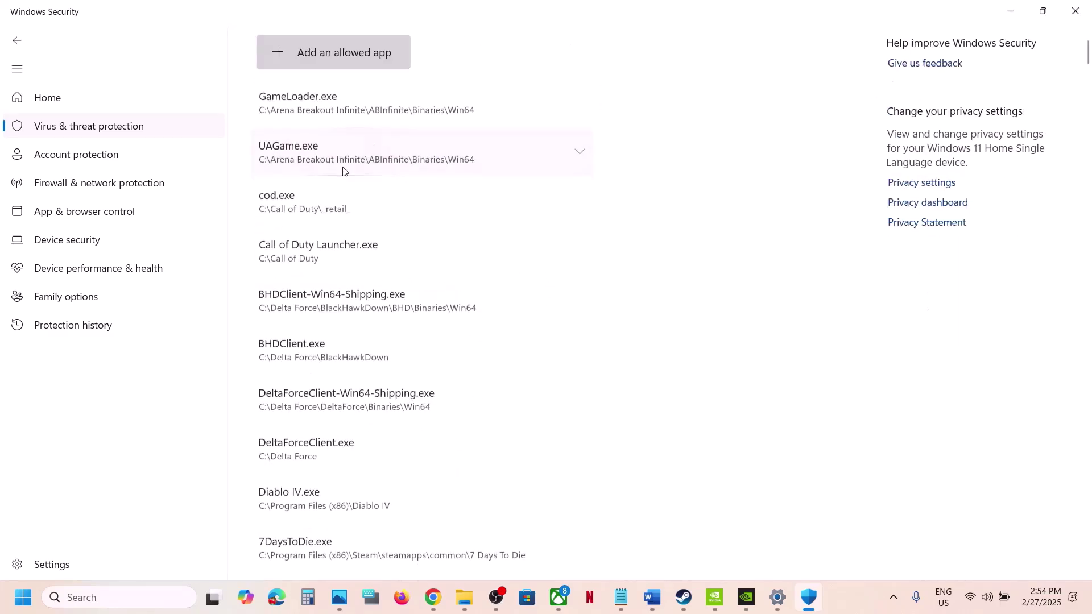
left_click(350, 58)
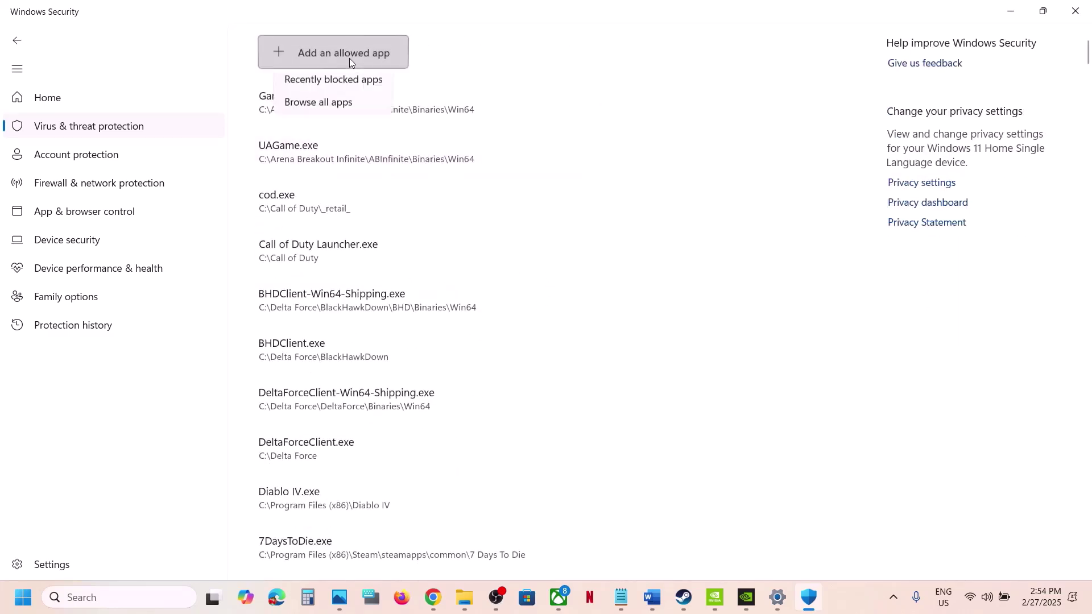
left_click(336, 103)
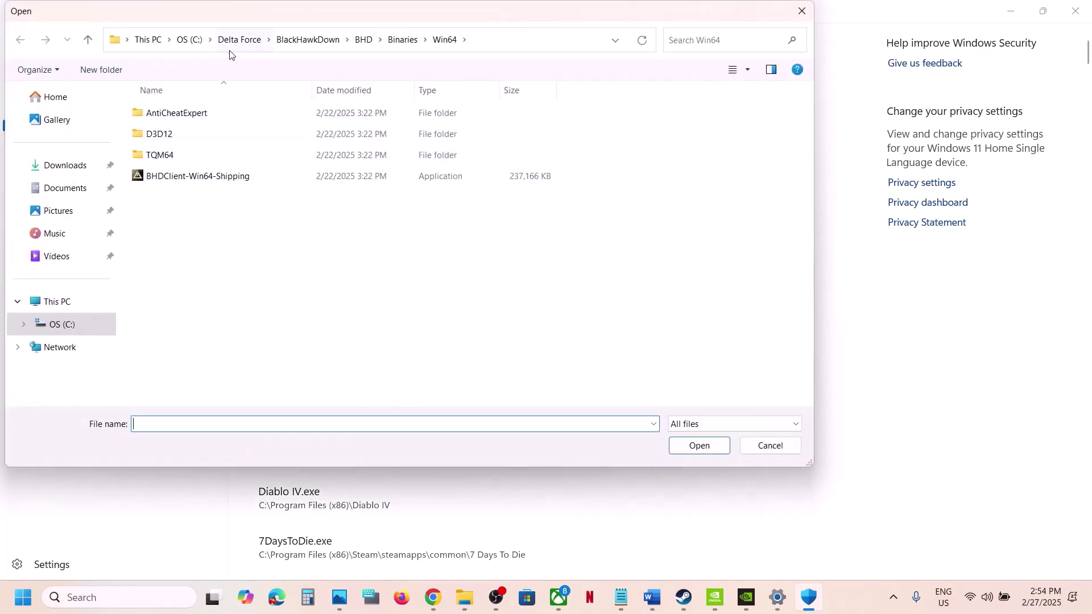
left_click(190, 39)
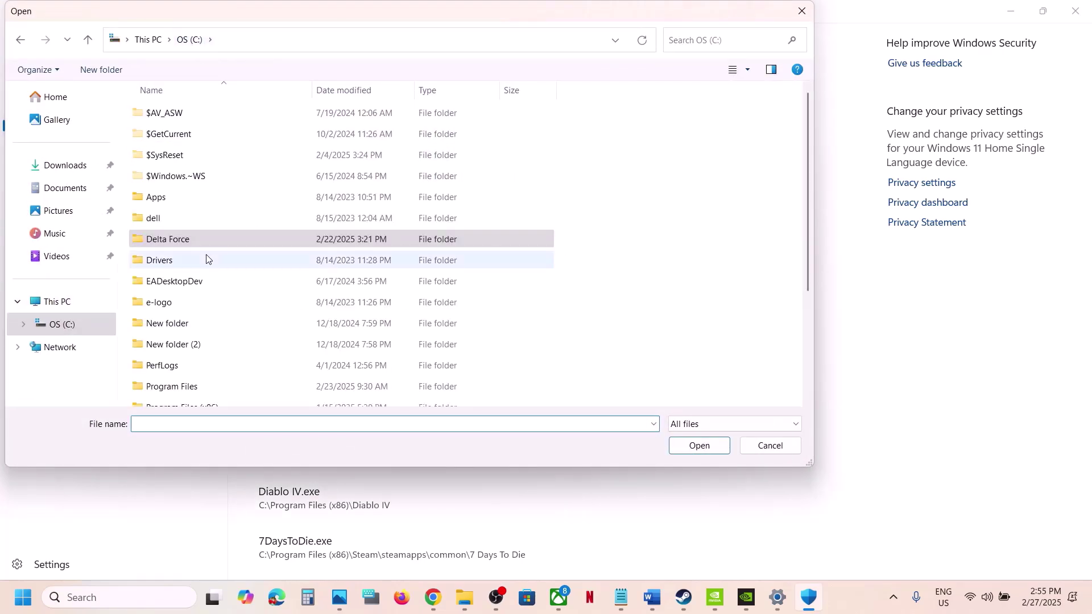
scroll(208, 256, "down", 3)
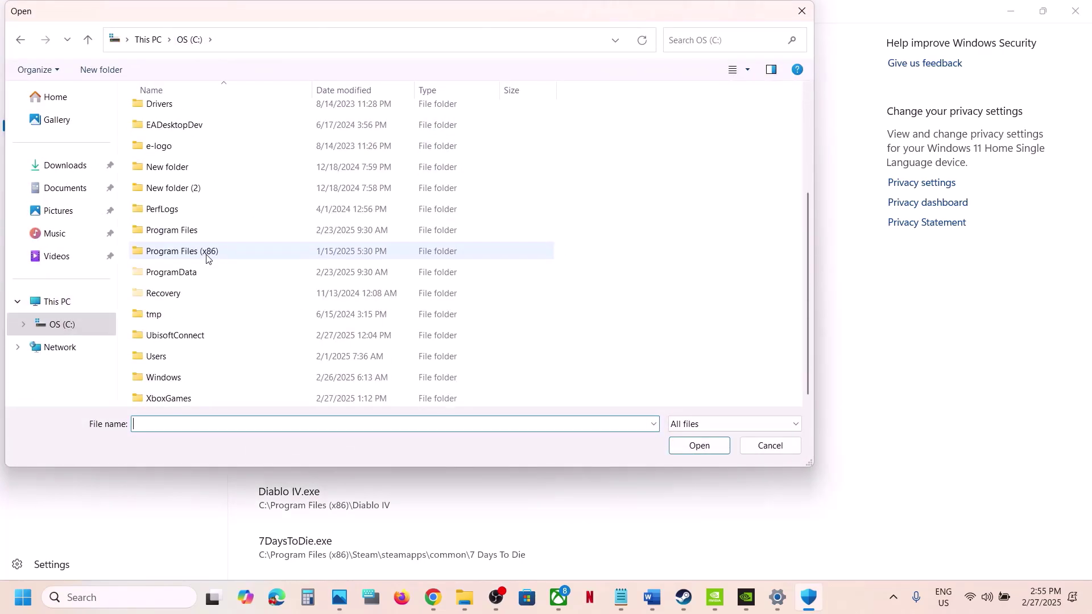
left_click(67, 299)
double_click(232, 141)
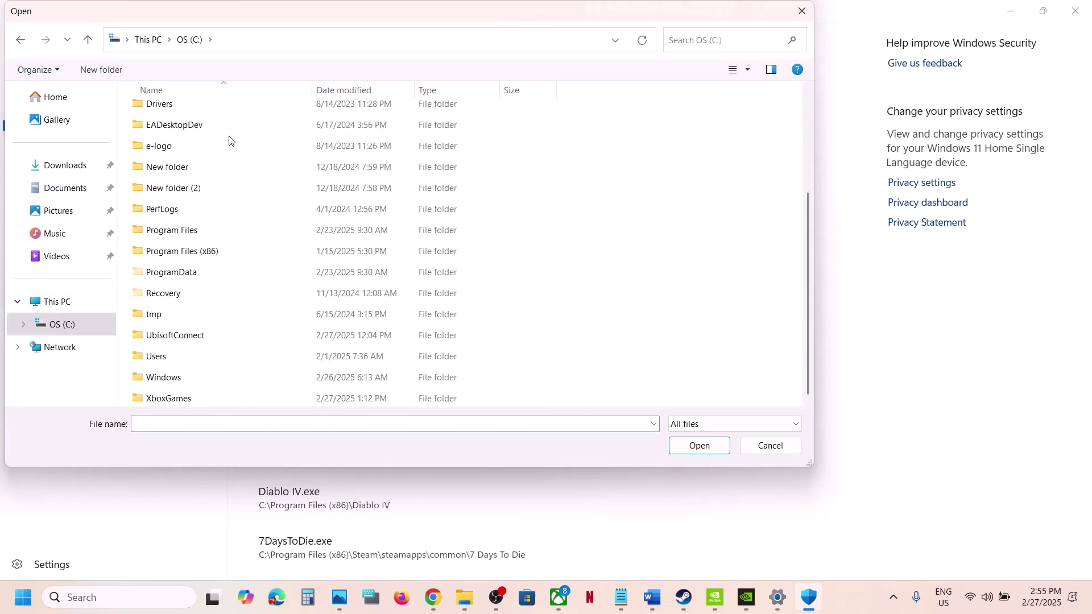
double_click(202, 253)
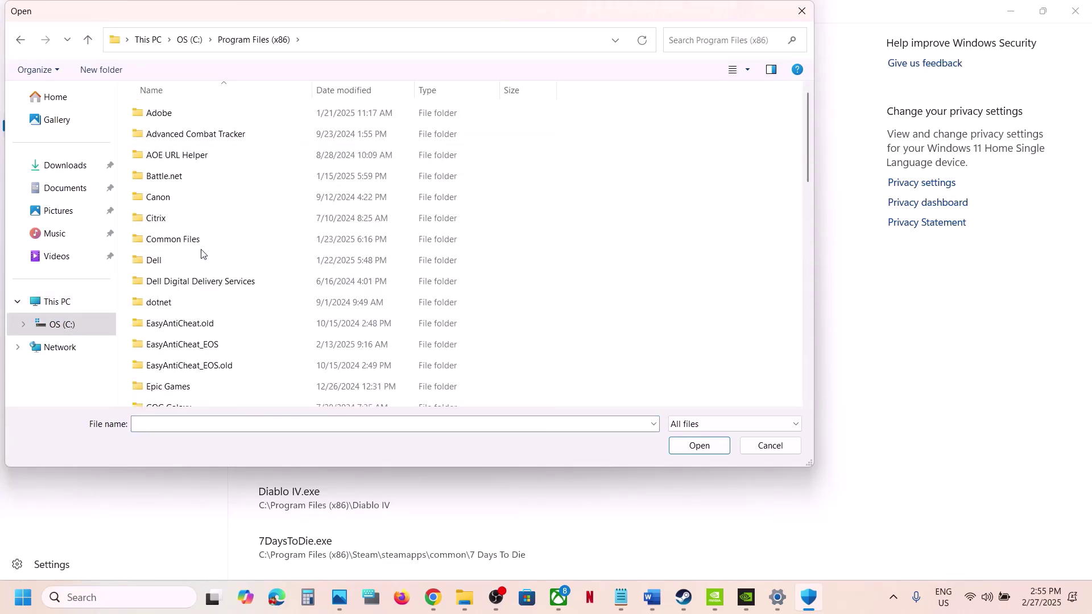
Step: Browse into the Steam\steamapps\common folder within Program Files (x86)
scroll(202, 253, "down", 4)
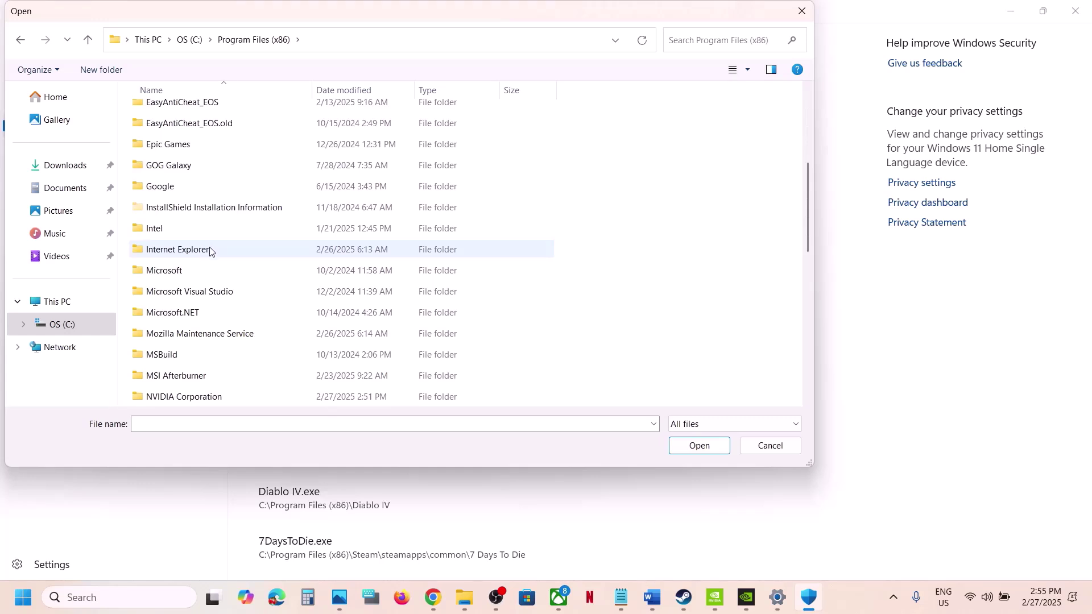
scroll(210, 250, "down", 2)
scroll(181, 308, "down", 3)
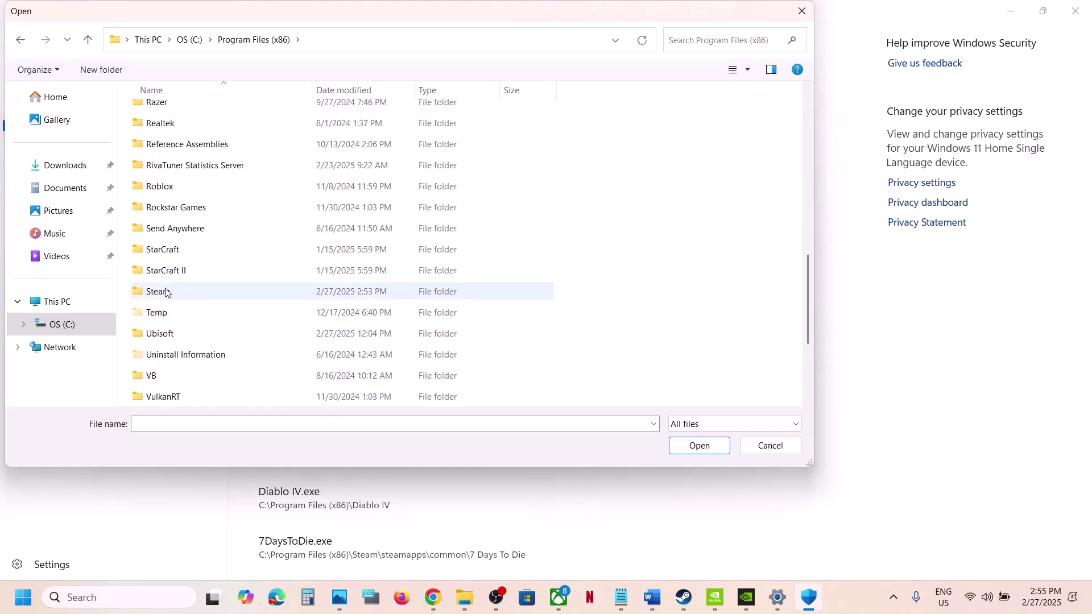
double_click(166, 292)
scroll(220, 224, "down", 2)
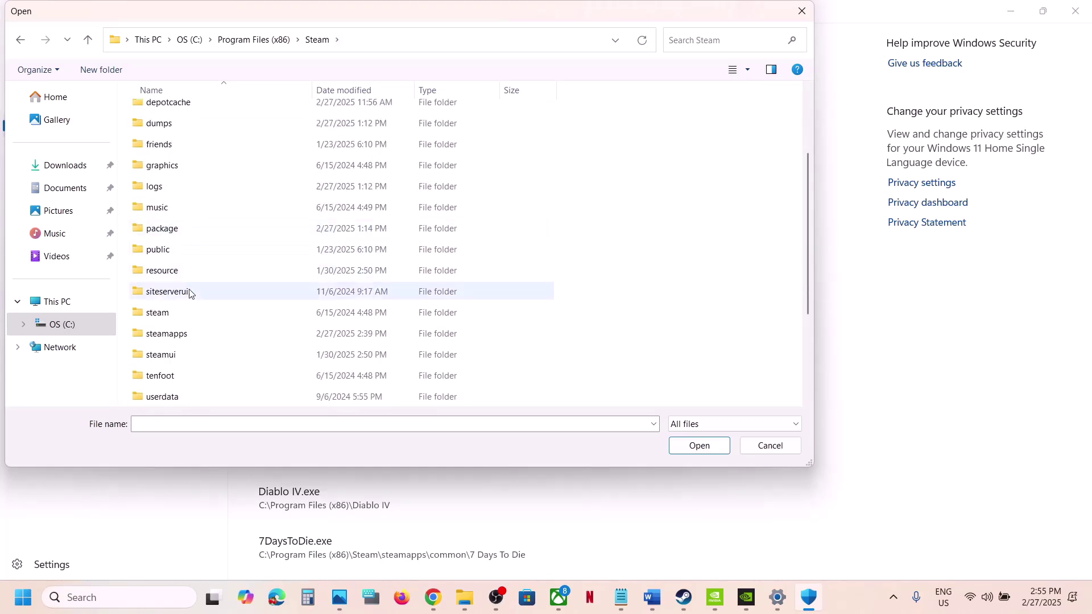
double_click(182, 332)
left_click(165, 114)
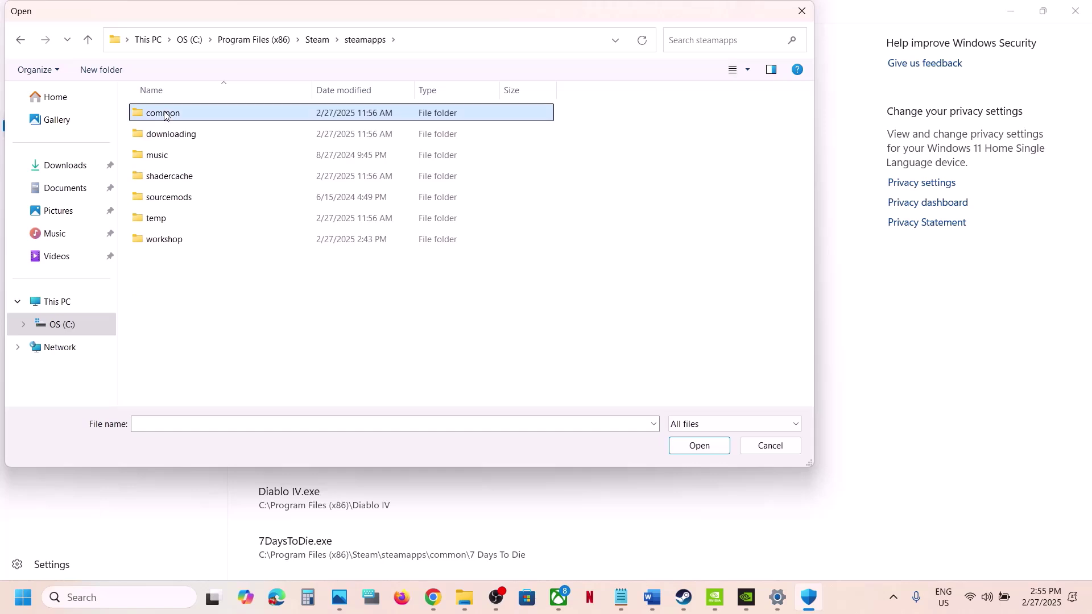
double_click(165, 114)
Step: Allow the KingdomCome application from KingdomComeDeliverance2\Bin\Win64MasterMasterSteamPGO through Controlled folder access
left_click(204, 180)
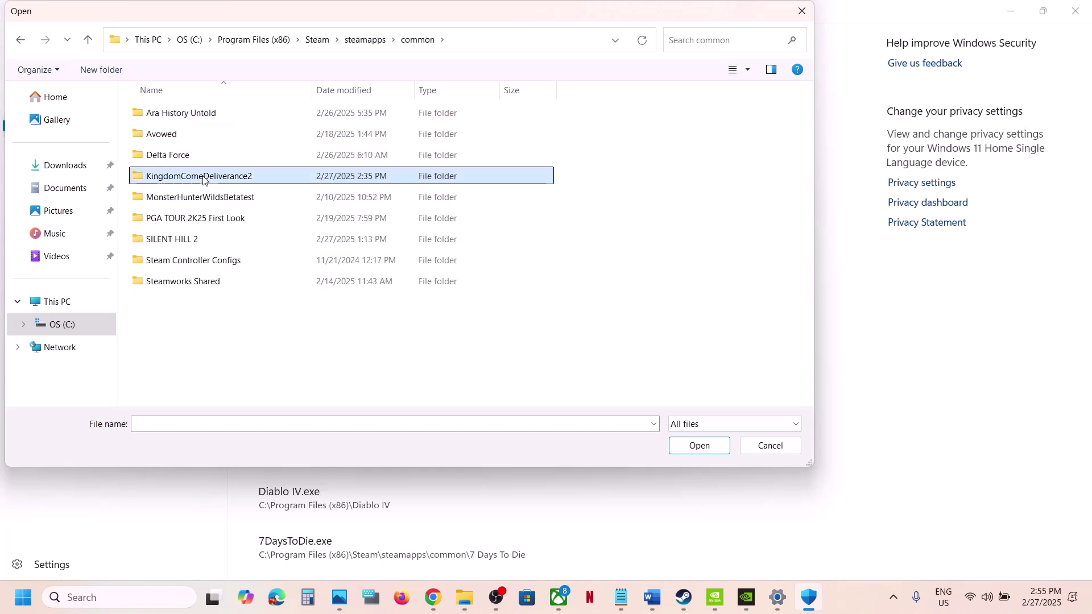
double_click(204, 180)
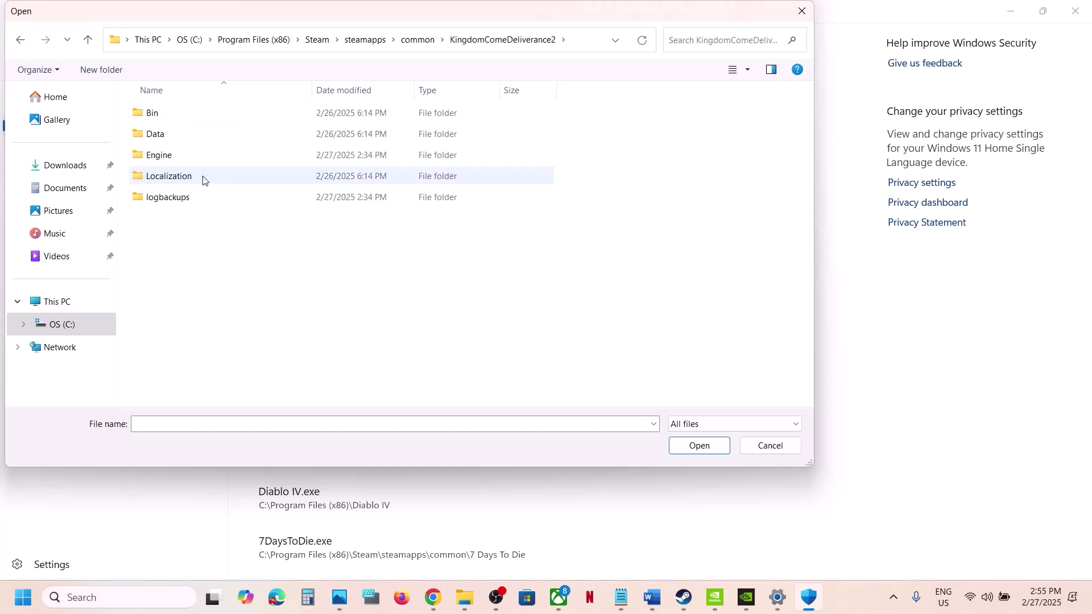
double_click(165, 117)
double_click(166, 117)
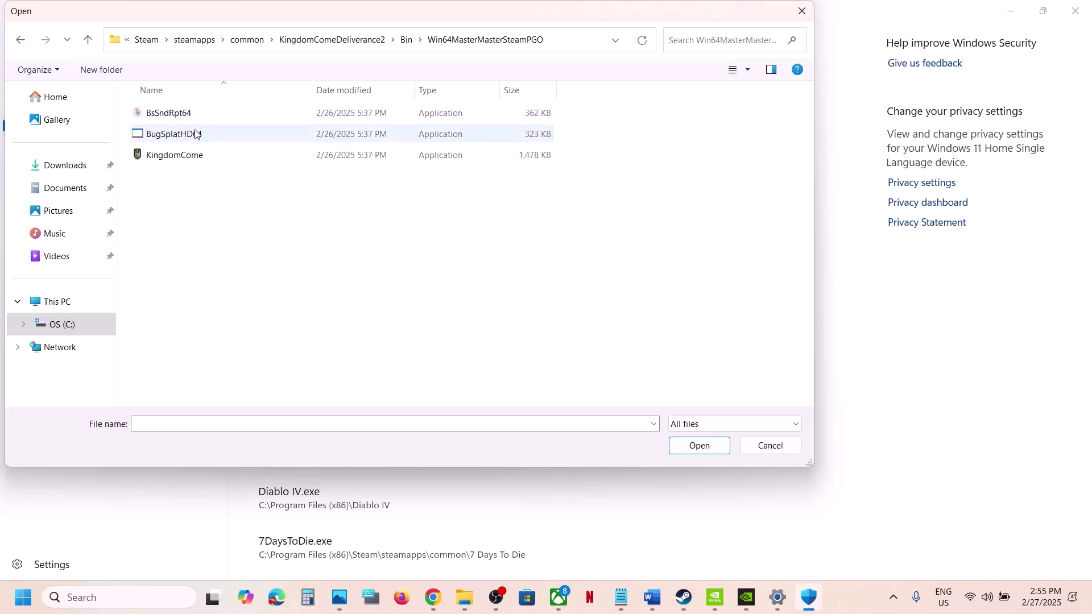
left_click(181, 157)
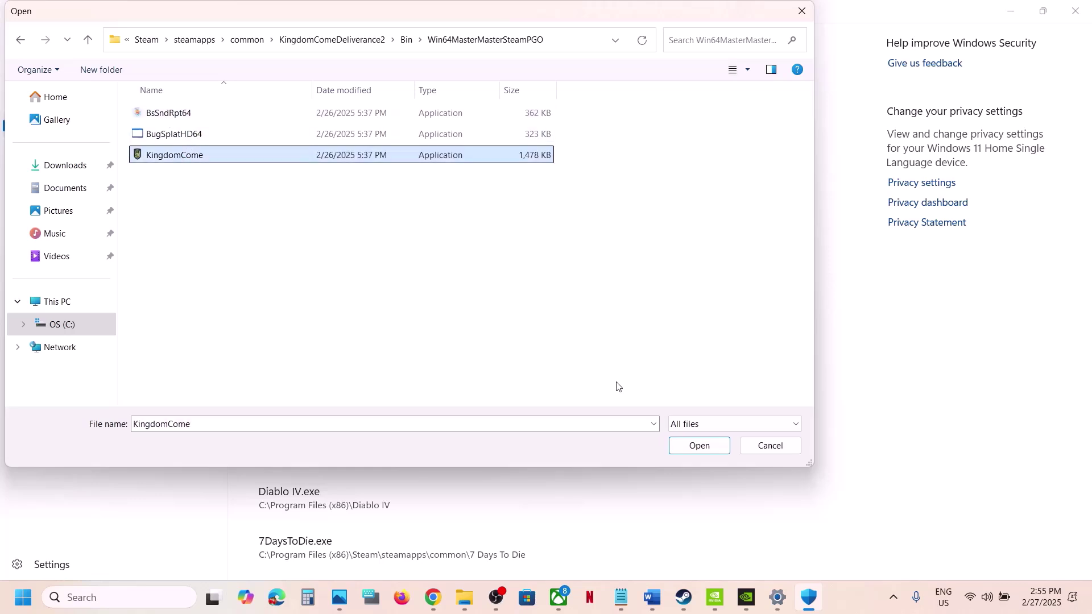
left_click(688, 449)
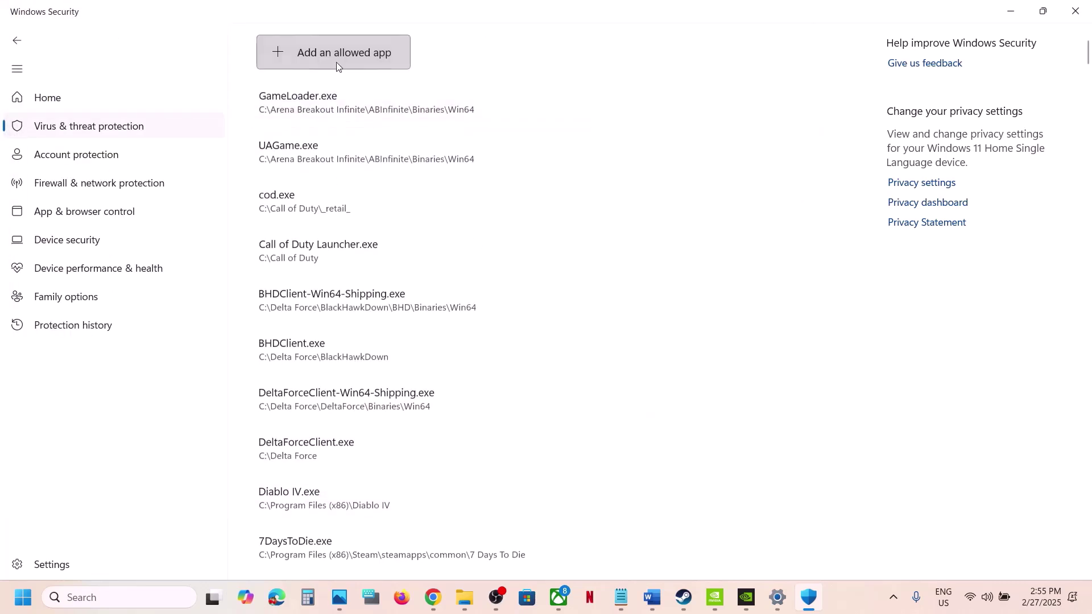
Step: Add the BsSndRpt64 application from the same game folder to the apps allowed through Controlled folder access
left_click(336, 62)
left_click(322, 104)
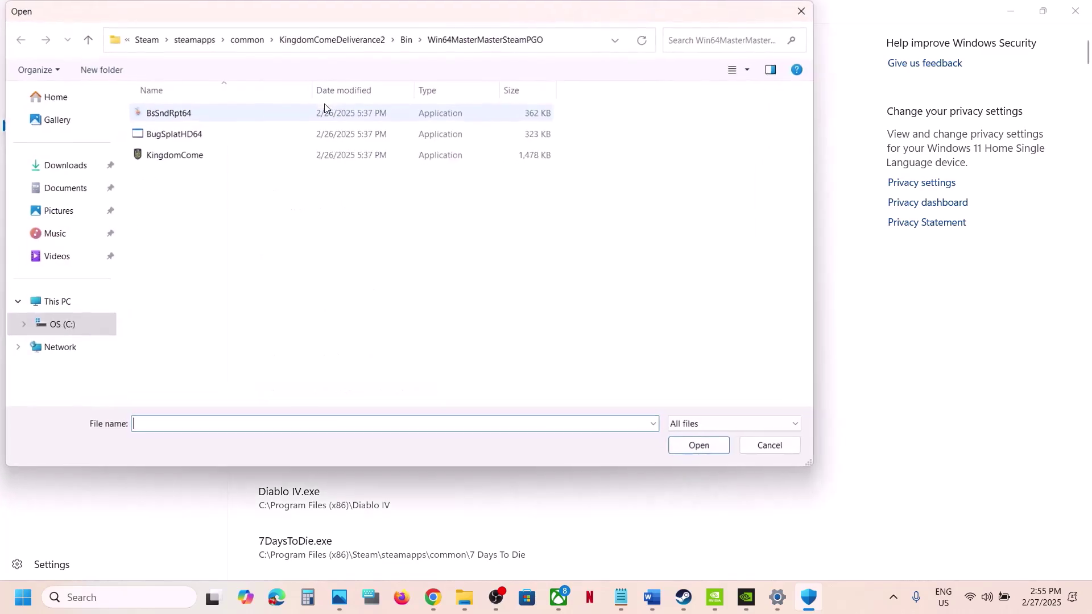
left_click(207, 118)
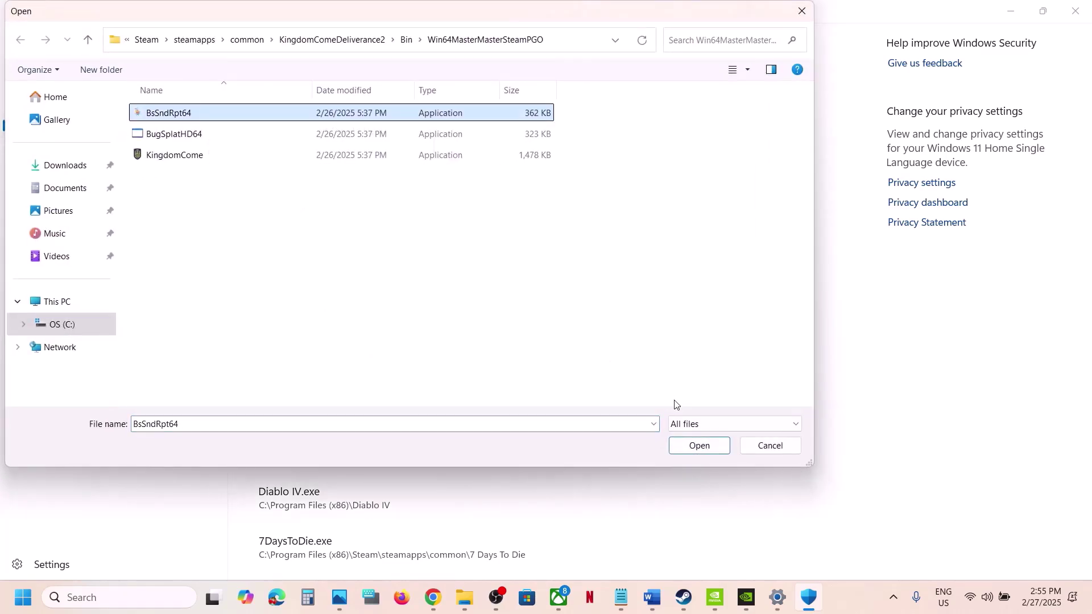
left_click(696, 446)
Step: Check the game's Bin and Win64Shared folders for other executables to allow, and close the file selection without adding one
left_click(296, 53)
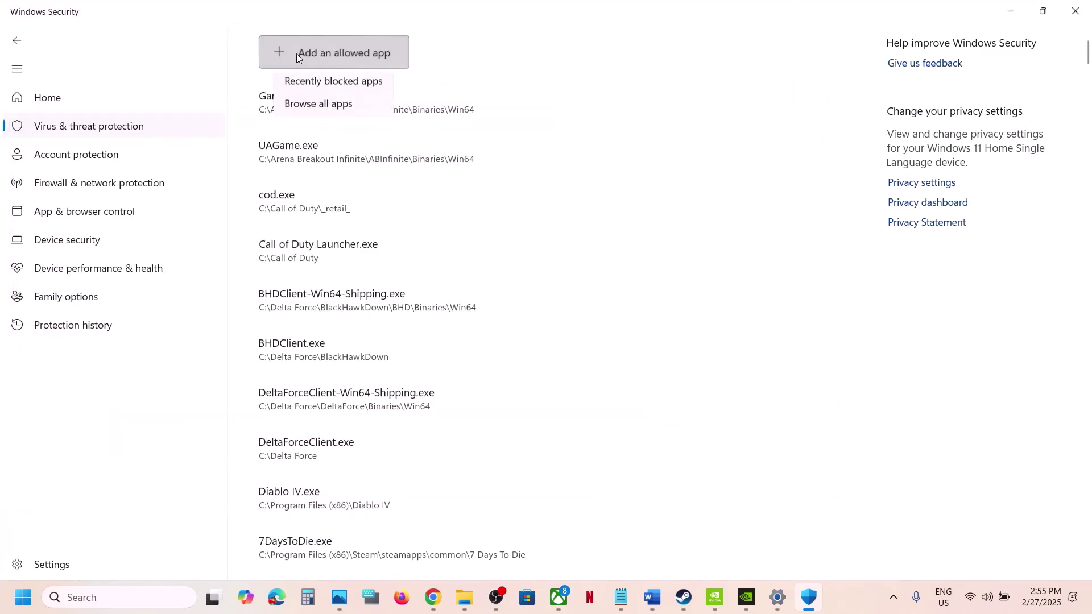
left_click(310, 104)
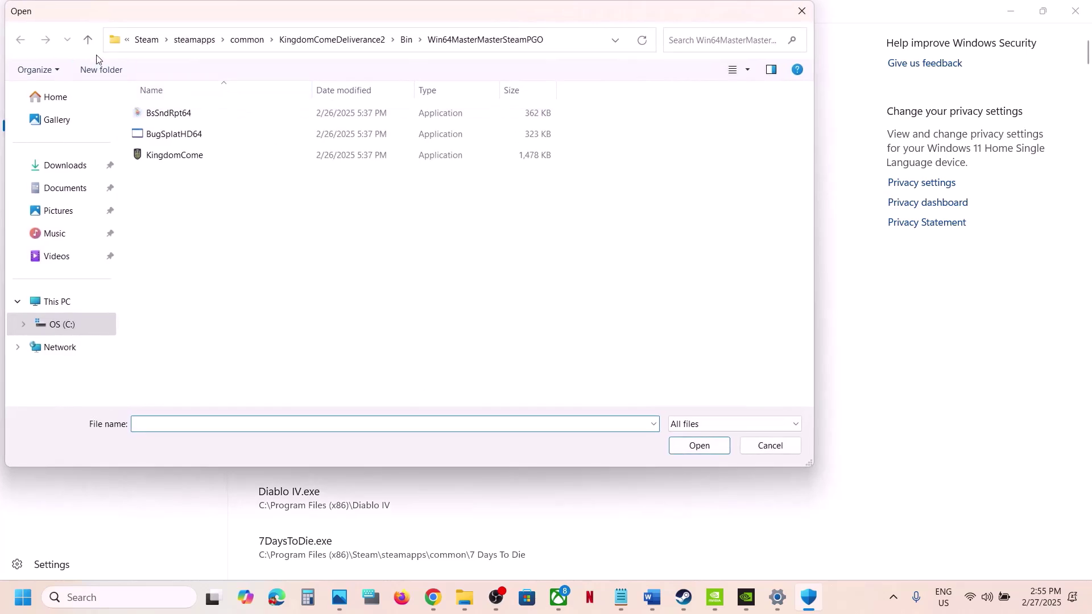
left_click(88, 41)
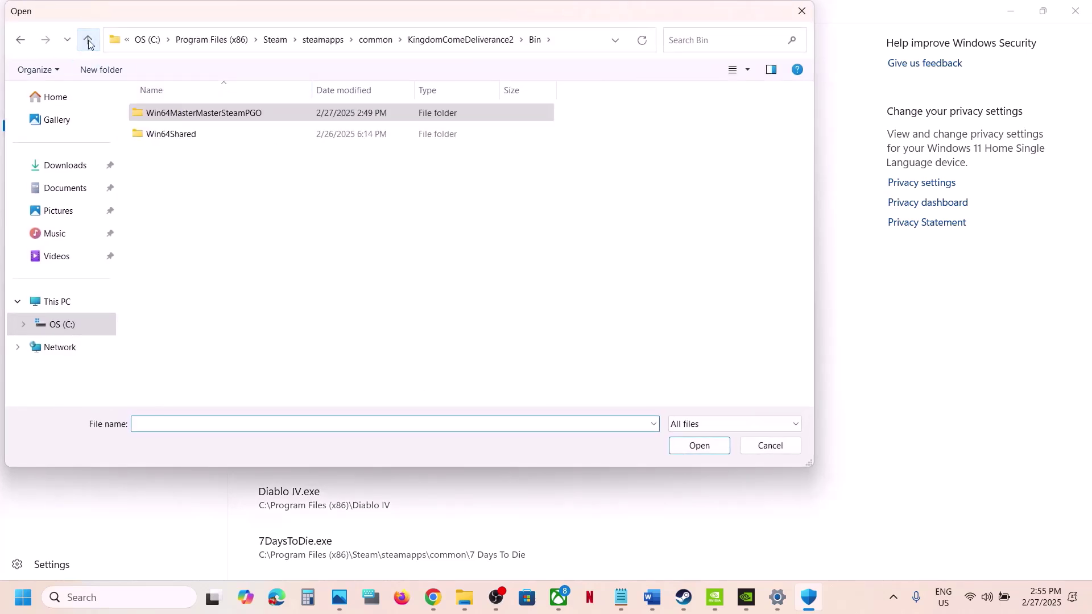
double_click(158, 135)
left_click(84, 48)
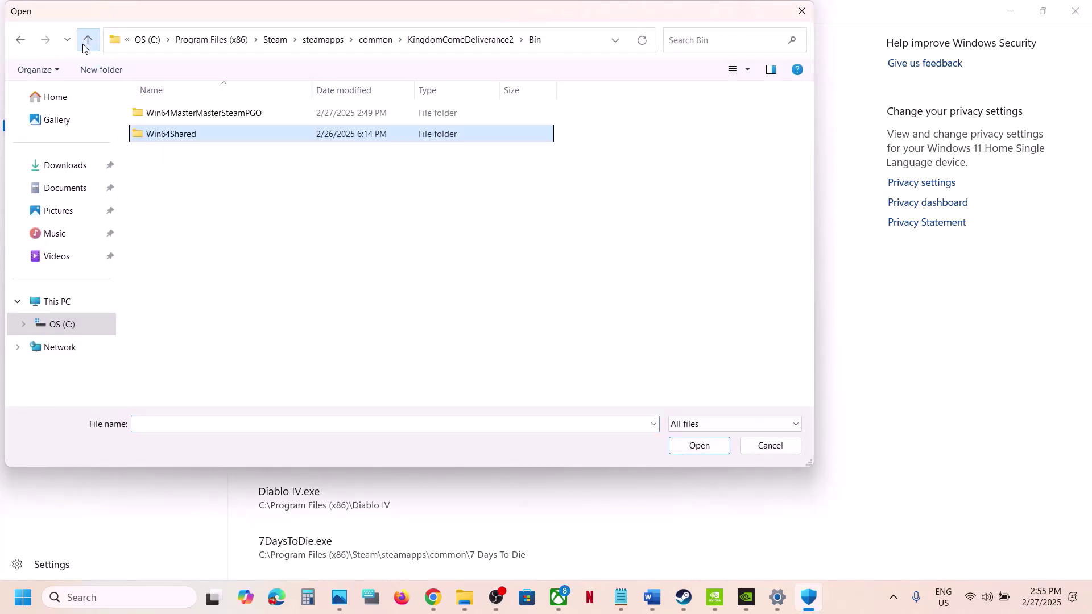
left_click(802, 11)
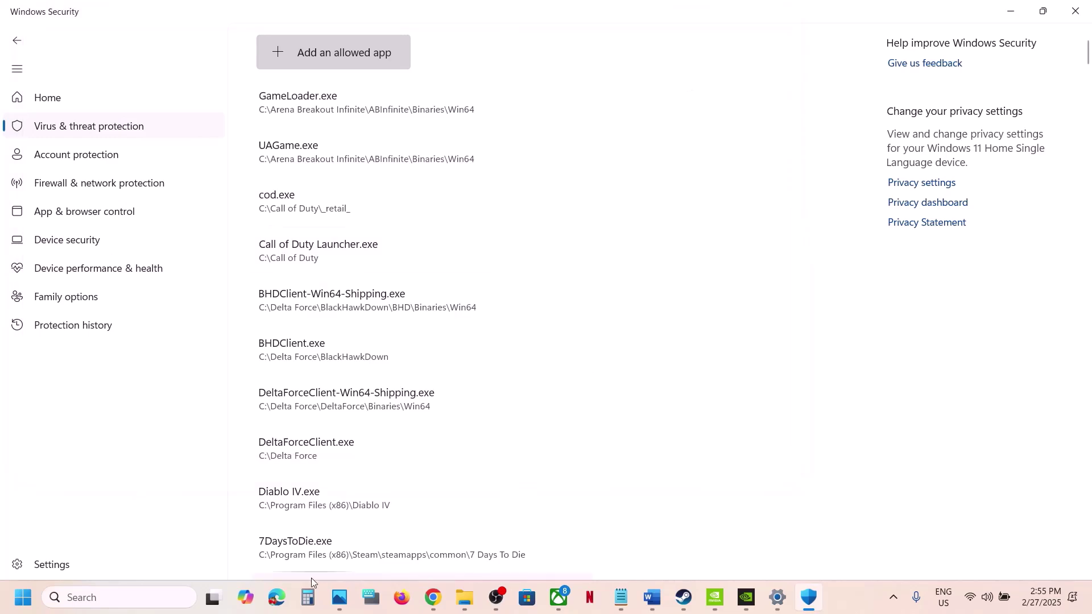
Step: Open Control Panel and go to the list of apps allowed through Windows Defender Firewall under System and Security
left_click(137, 598)
type("control")
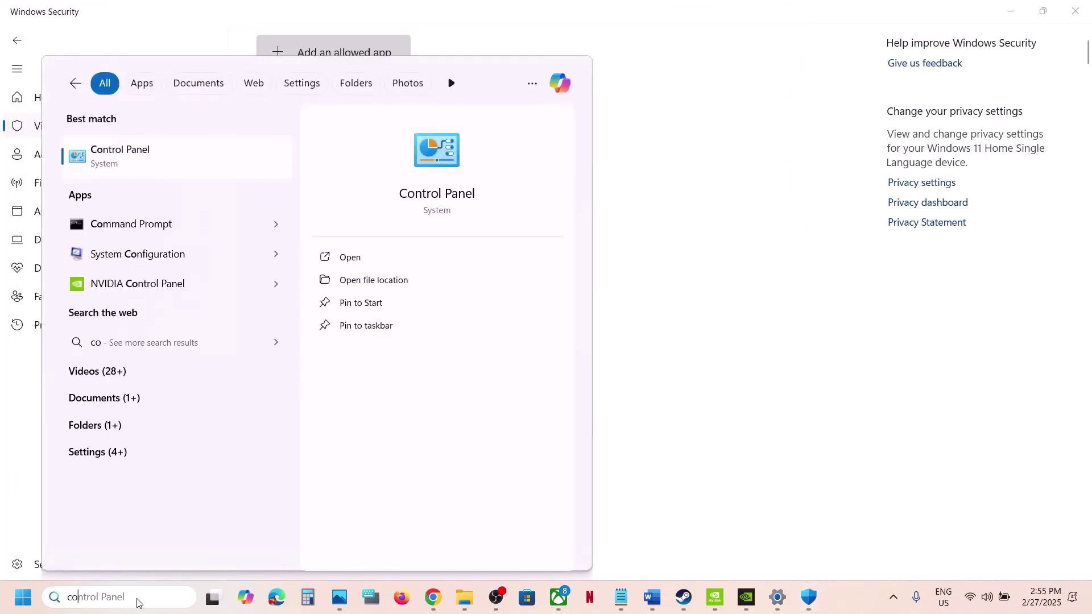
key("Return")
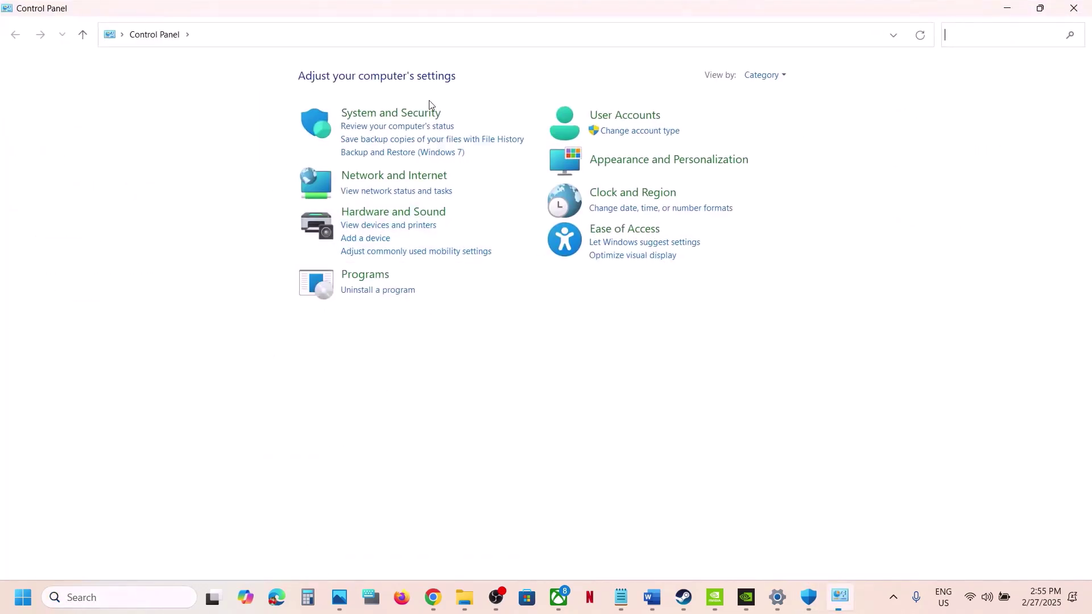
left_click(405, 114)
left_click(230, 125)
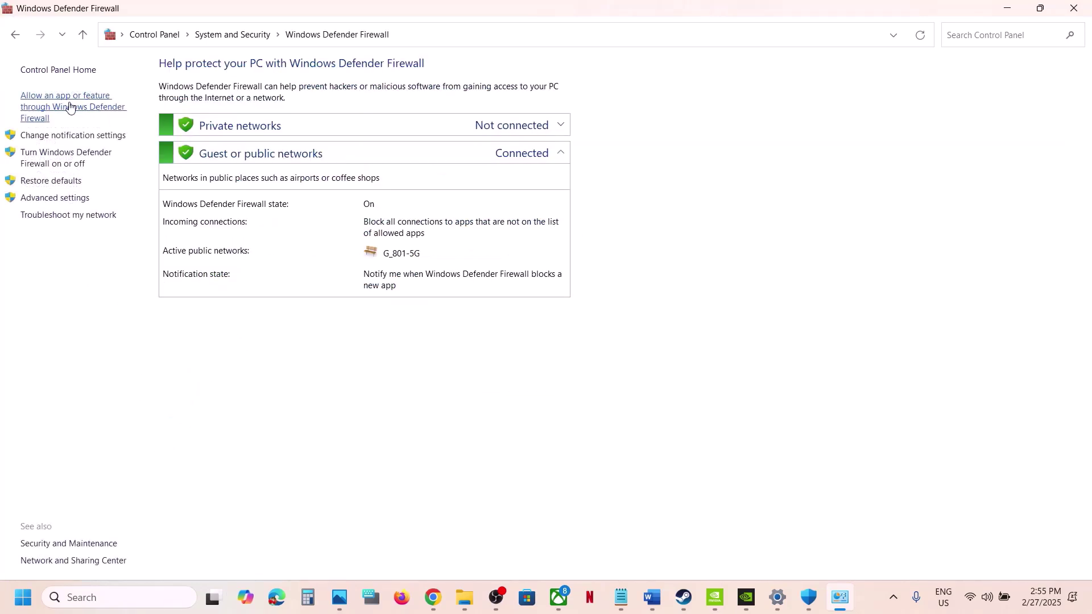
left_click(69, 107)
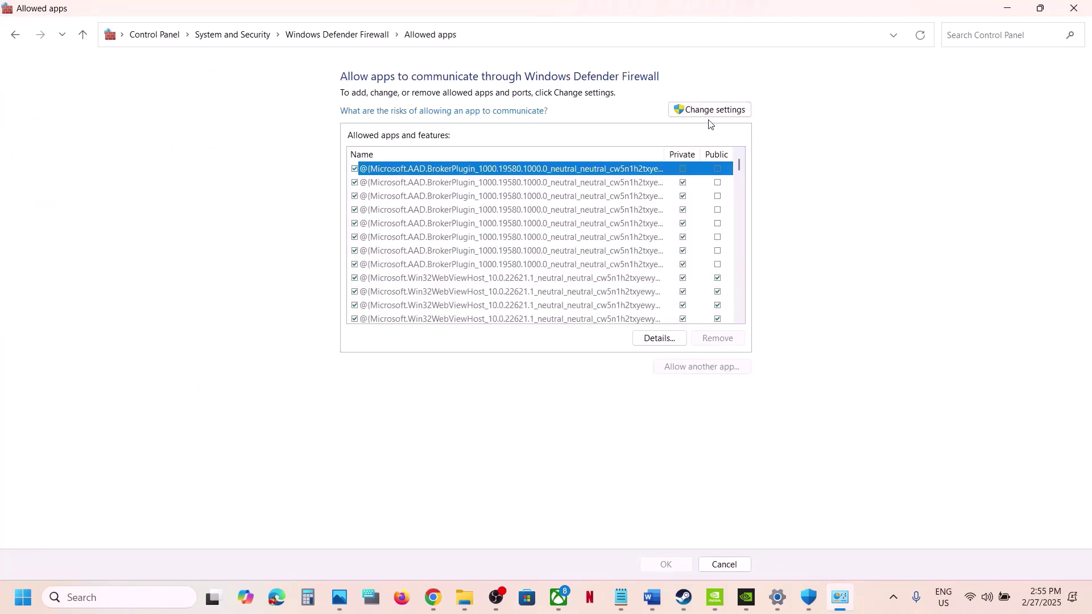
Step: Unlock the firewall's allowed apps settings and start browsing for another app to allow
left_click(713, 110)
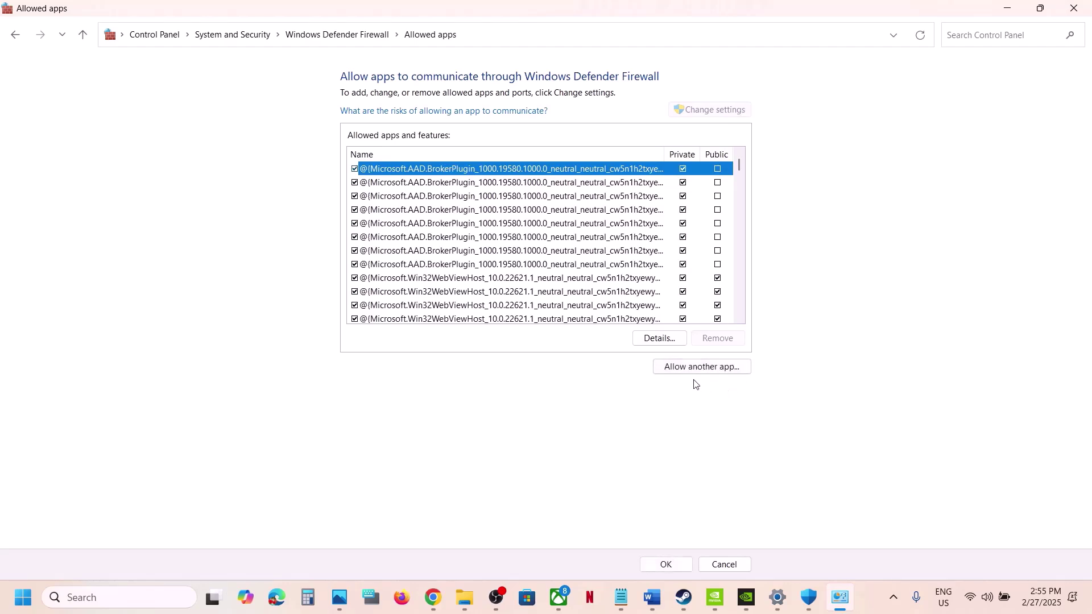
left_click(715, 368)
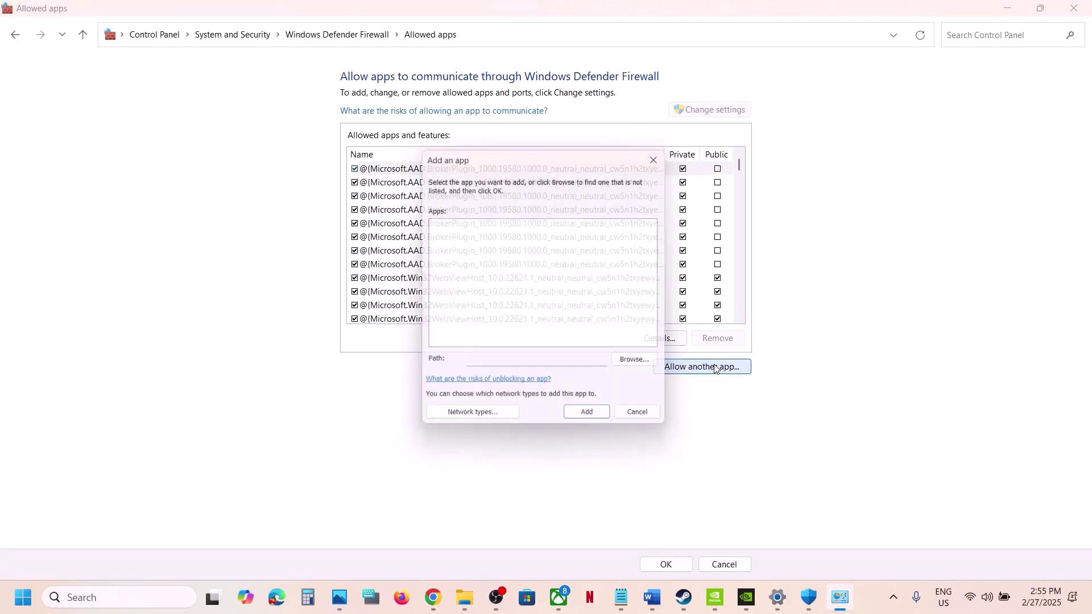
left_click(640, 364)
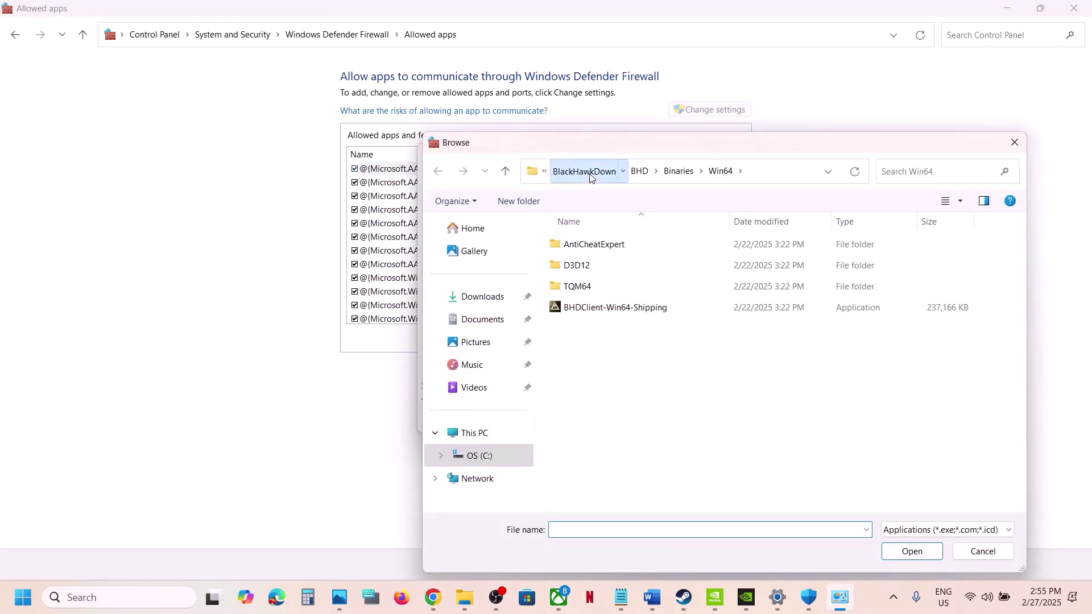
Step: Browse to the Steam folder inside Program Files (x86) on the C: drive
left_click(589, 173)
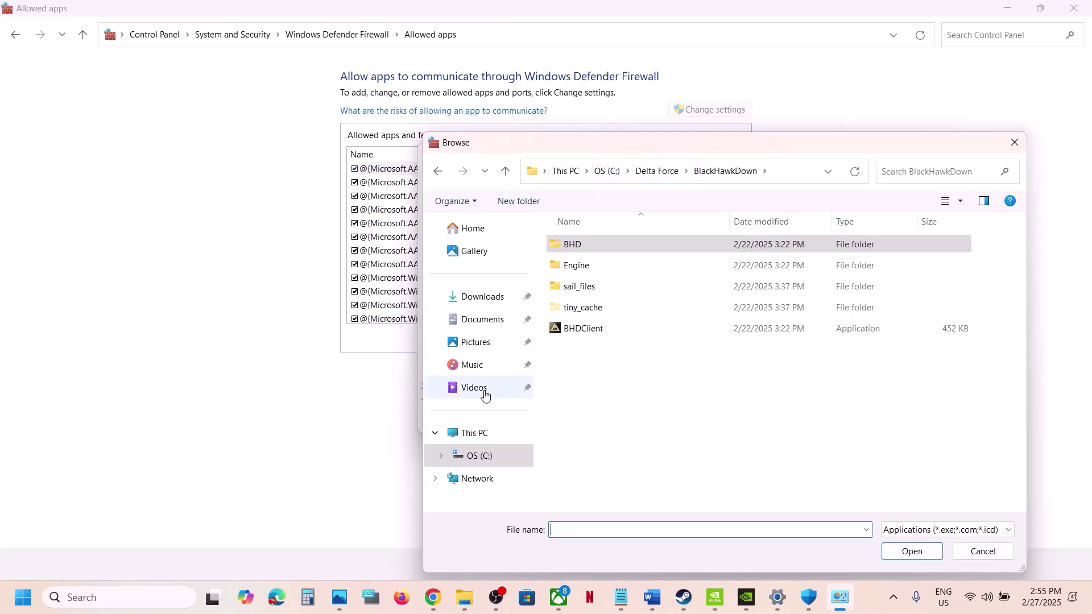
left_click(490, 438)
double_click(612, 267)
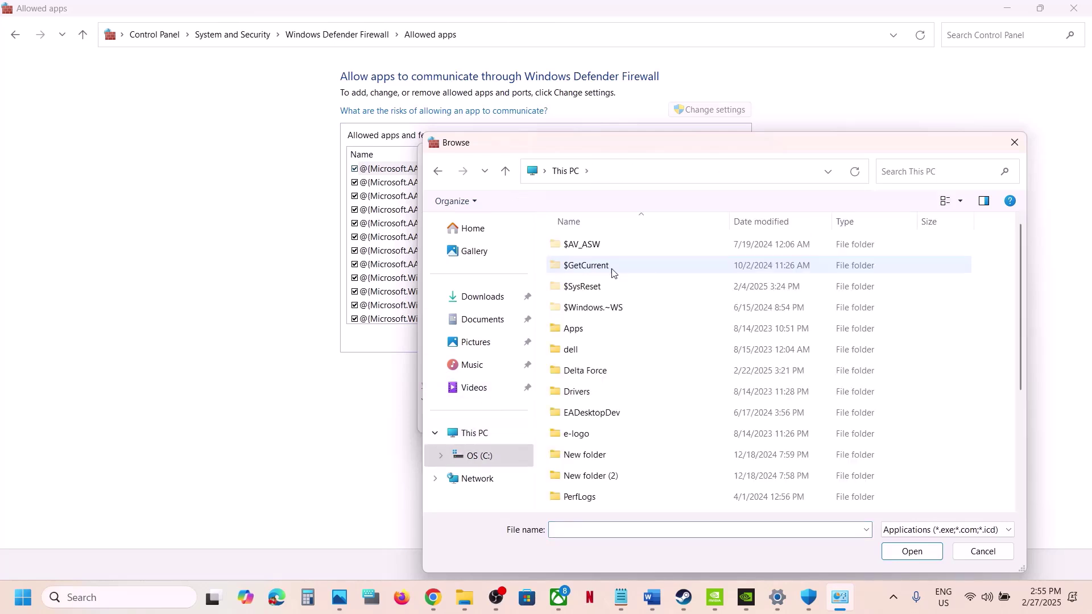
scroll(612, 273, "down", 4)
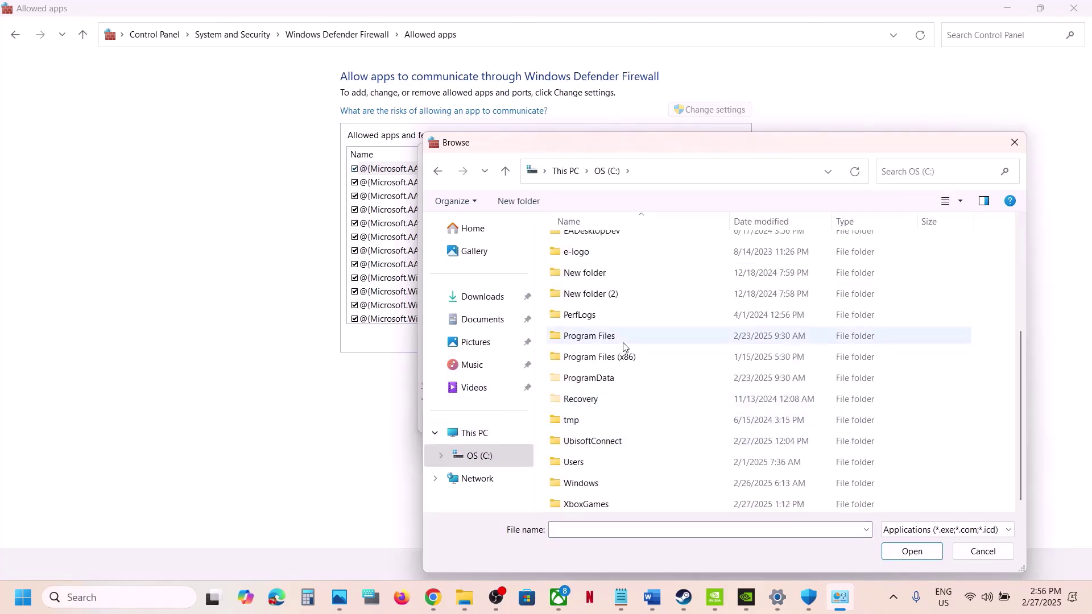
double_click(617, 360)
scroll(601, 445, "down", 5)
scroll(601, 444, "down", 4)
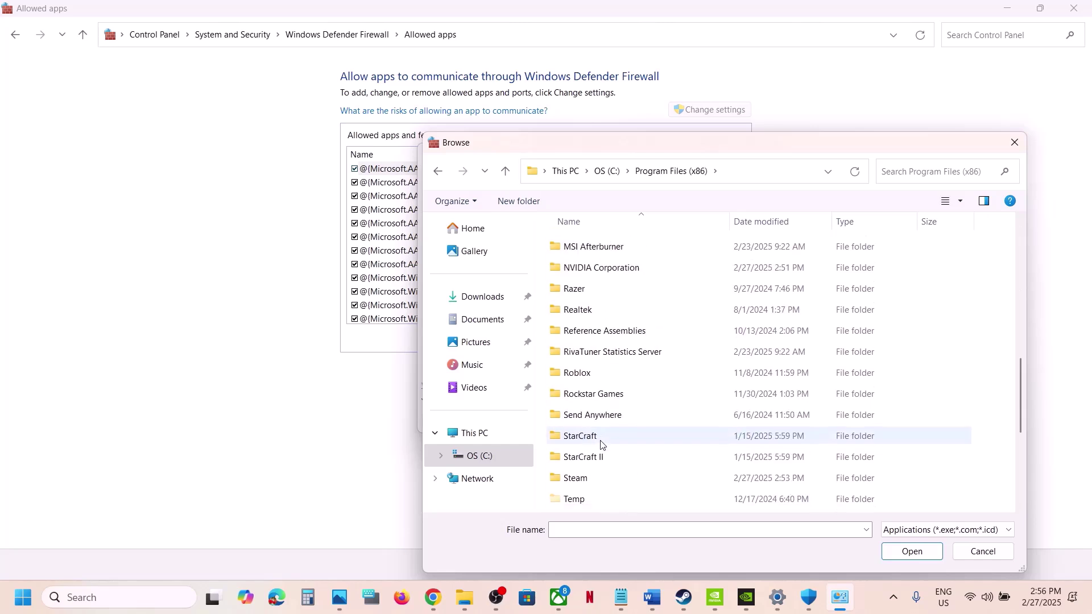
double_click(587, 478)
Step: Open the game's Win64MasterMasterSteamPGO folder under steamapps, common, KingdomComeDeliverance2 and Bin
scroll(609, 276, "down", 3)
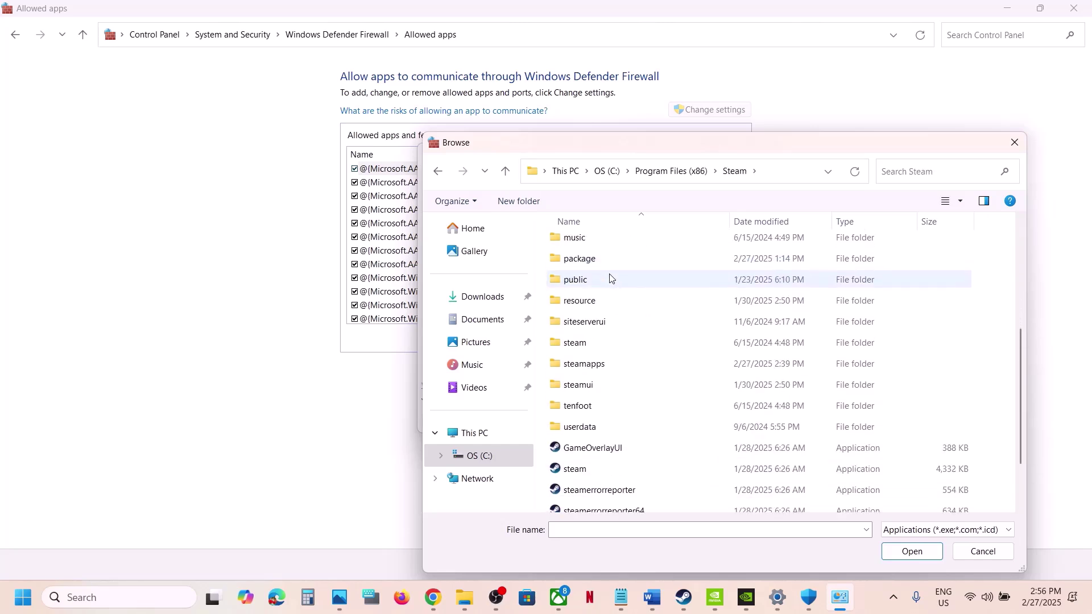
double_click(604, 364)
double_click(610, 244)
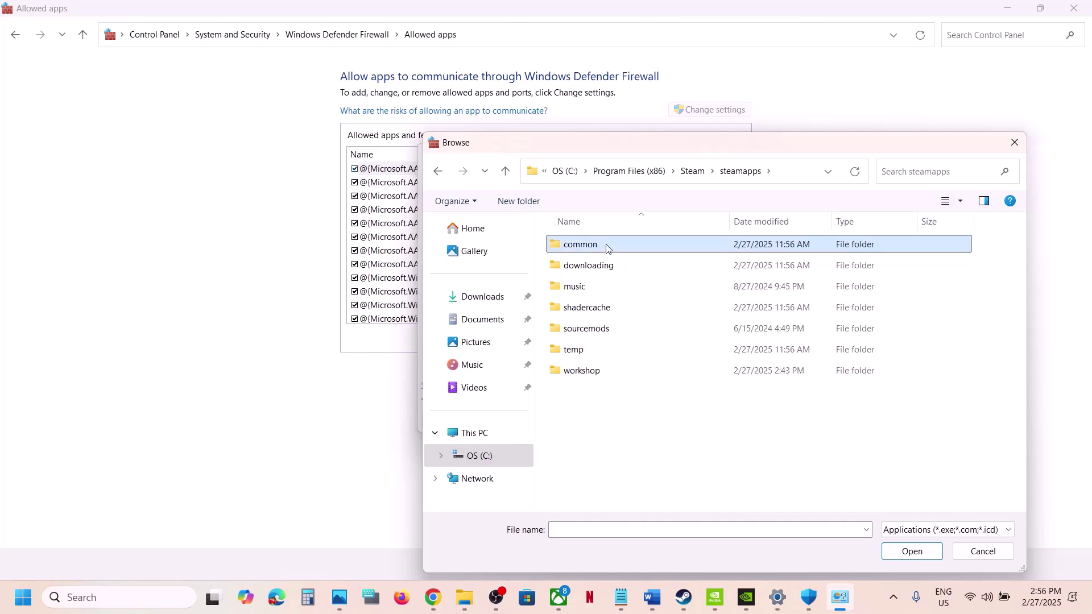
double_click(619, 311)
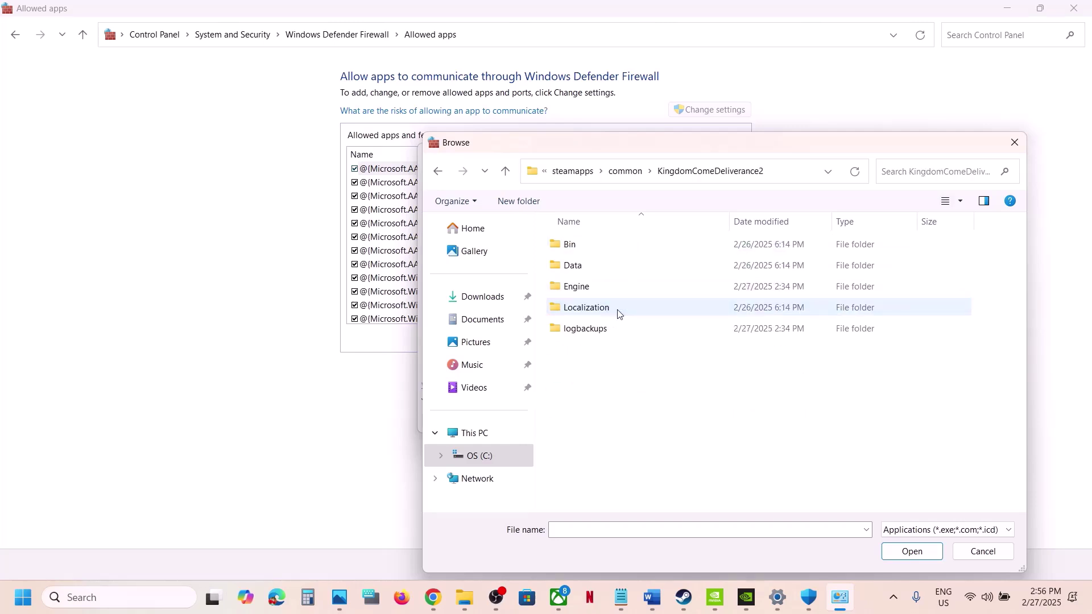
double_click(581, 248)
double_click(581, 248)
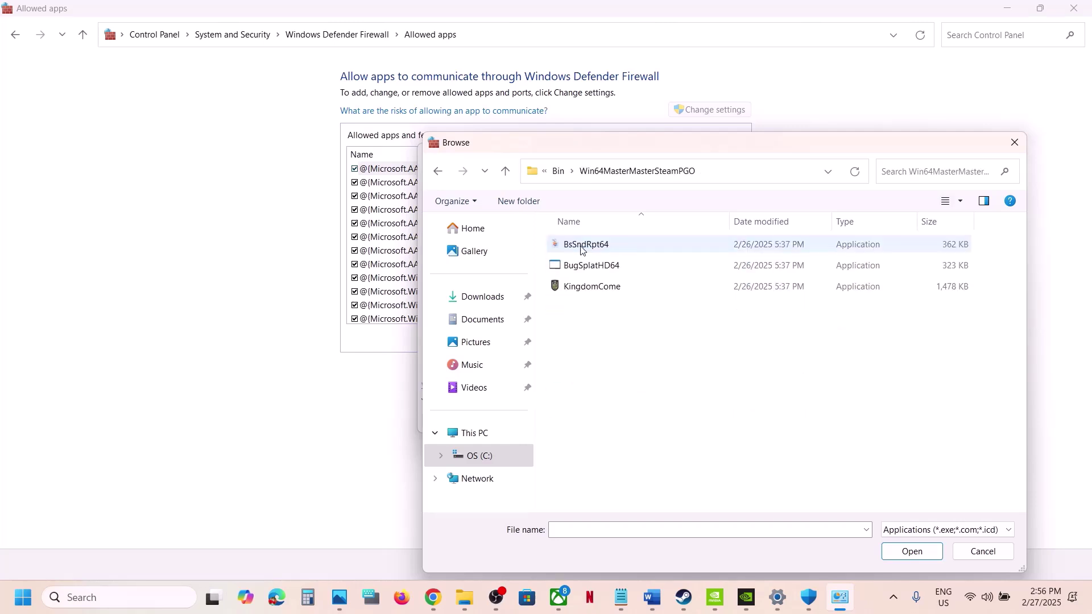
Step: Try to add the KingdomCome application to the firewall's allowed apps
left_click(592, 288)
left_click(923, 551)
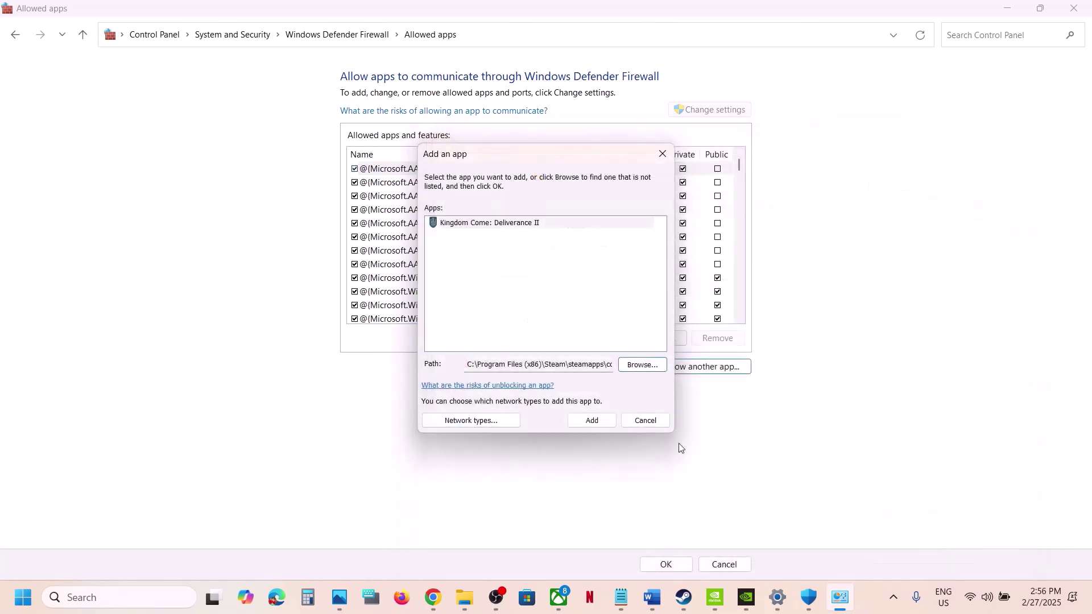
left_click(599, 421)
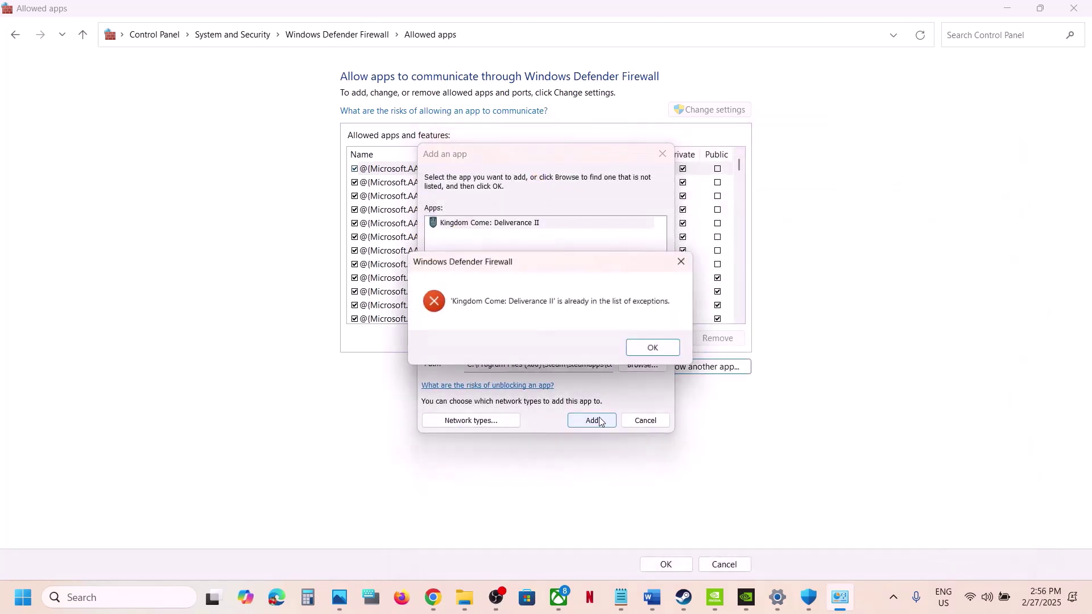
left_click(651, 351)
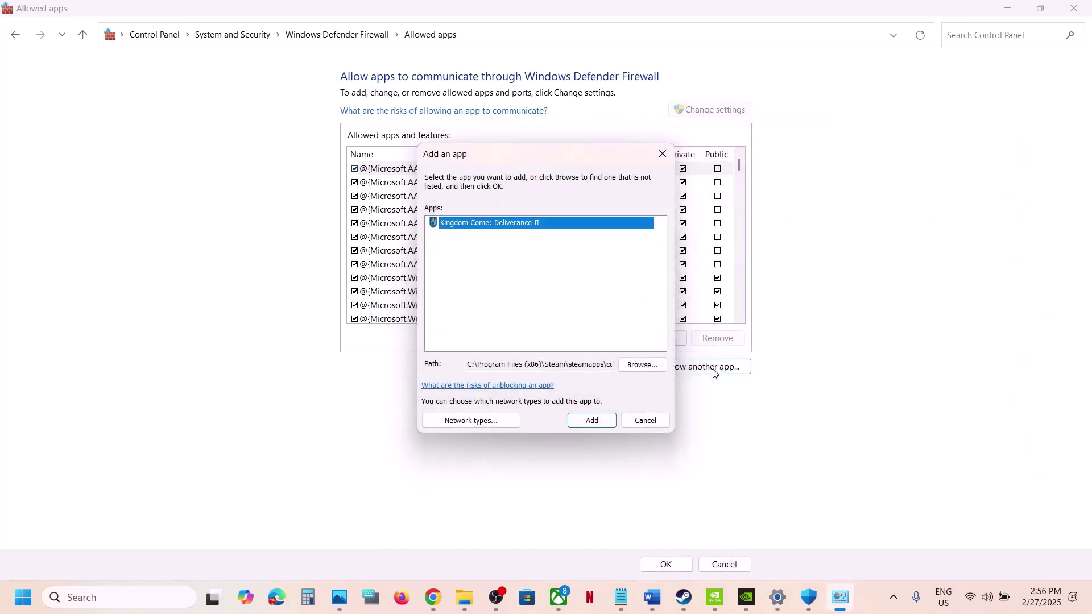
Step: Add the BsSndRpt64 application from the Win64MasterMasterSteamPGO folder to the firewall's allowed apps
left_click(643, 365)
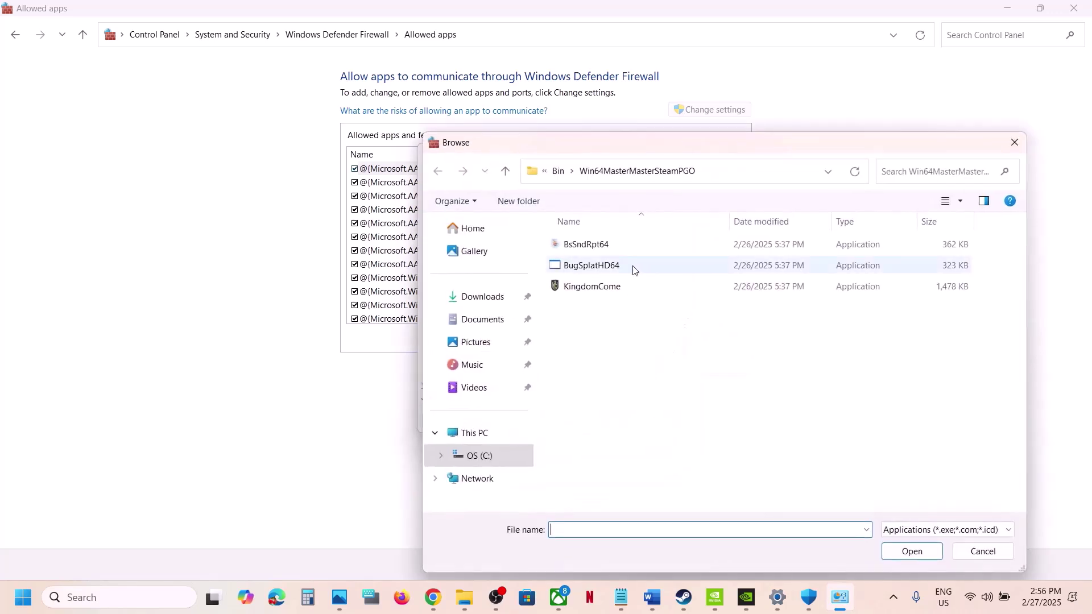
left_click(597, 249)
left_click(912, 551)
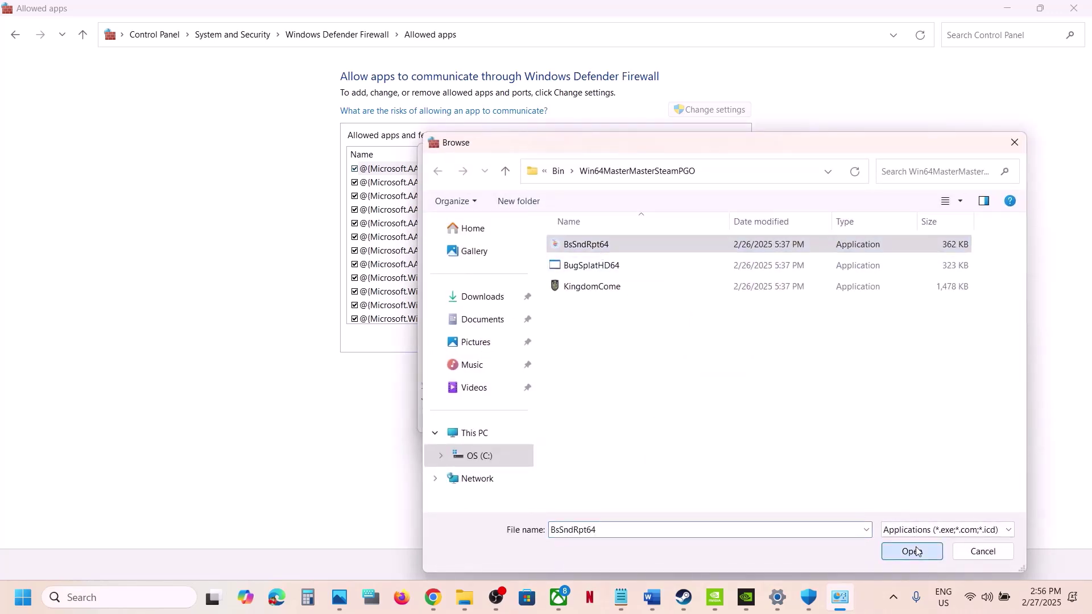
left_click(583, 424)
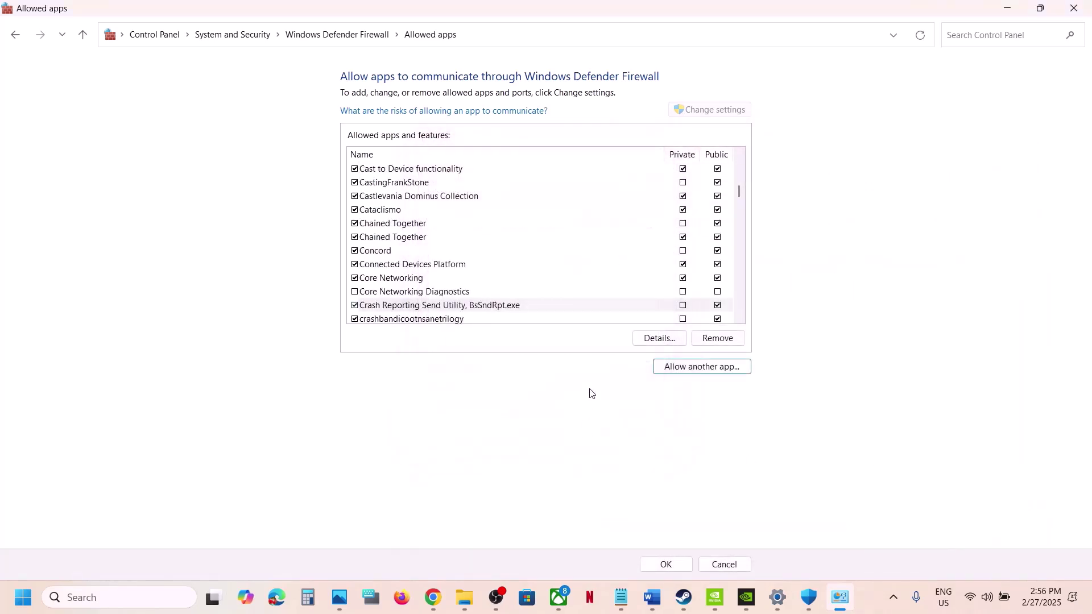
Step: Check the Private and Public access of Kingdom Come: Deliverance II in the allowed apps list, and close the firewall, security and settings windows
left_click(418, 270)
key("k")
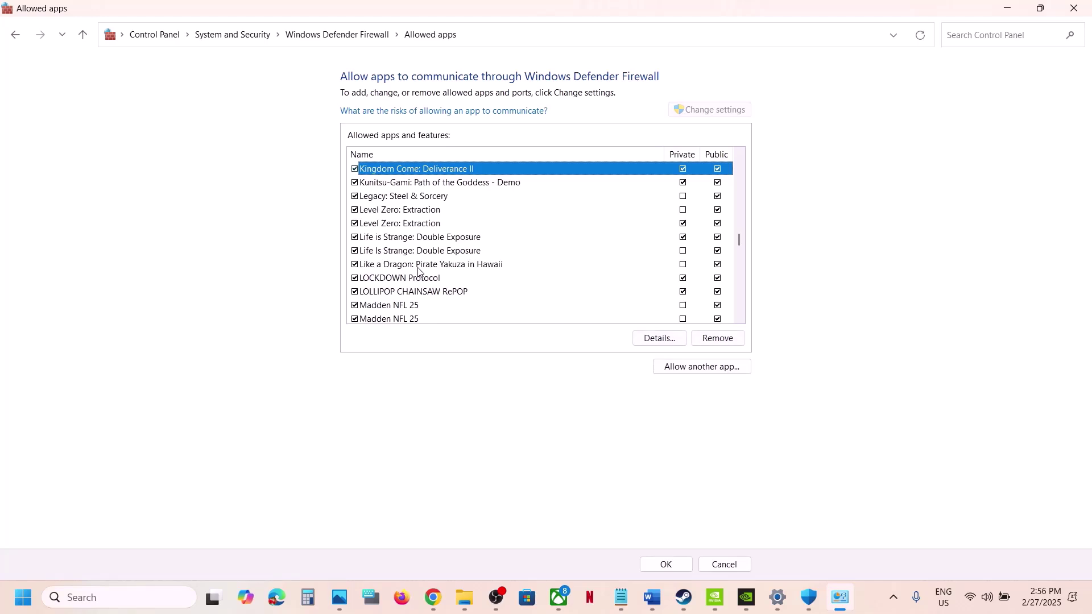
left_click(1074, 8)
left_click(1074, 17)
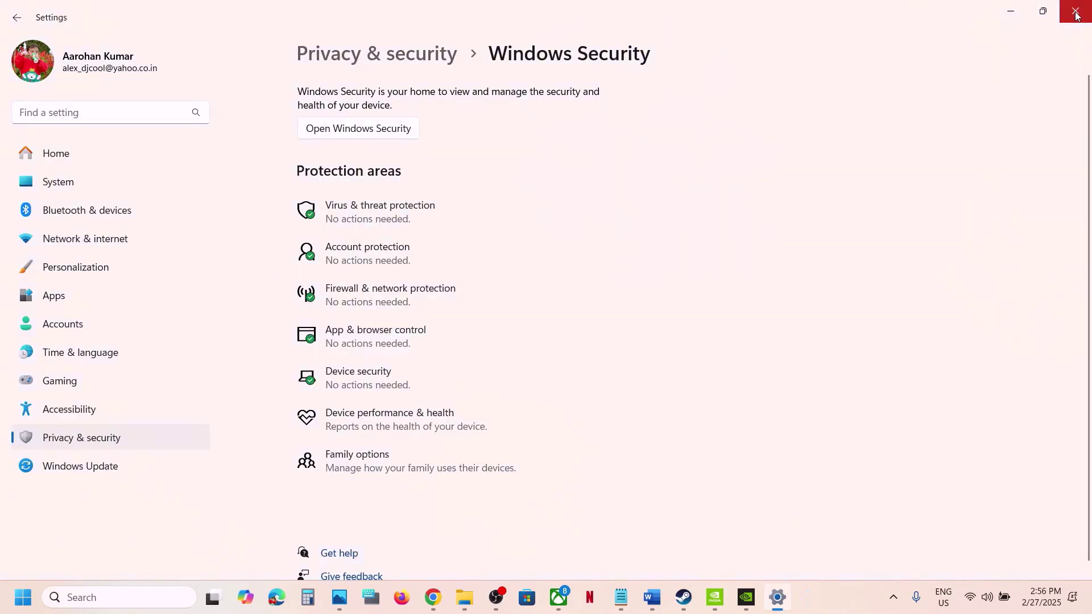
left_click(1075, 11)
Step: Go to Step 12 of the guide, and view the file verification option in Kingdom Come: Deliverance II's Installed Files properties in Steam
scroll(529, 360, "down", 3)
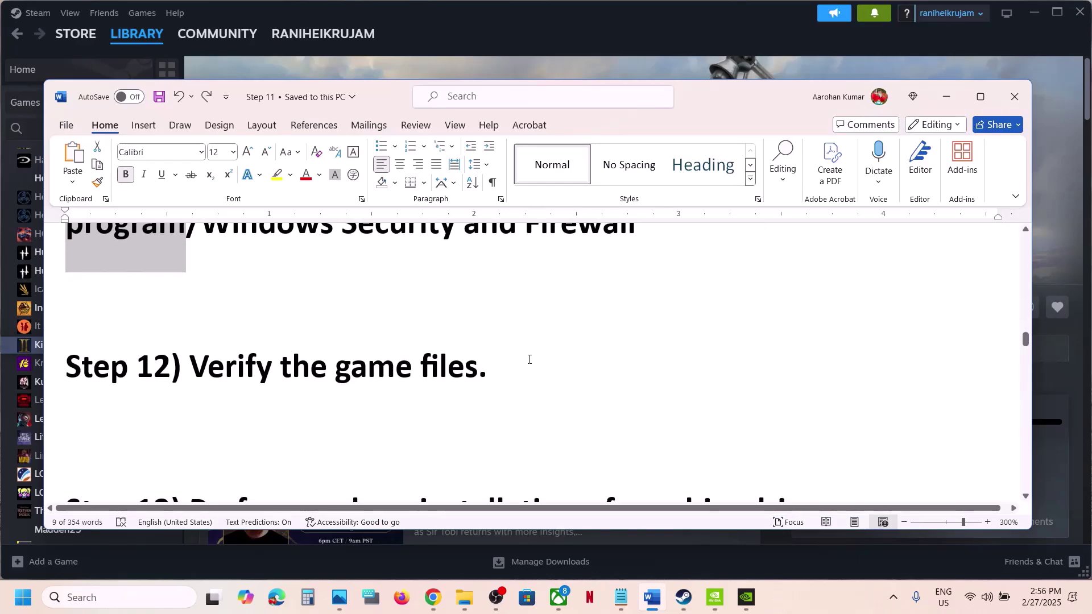
left_click(521, 52)
right_click(100, 344)
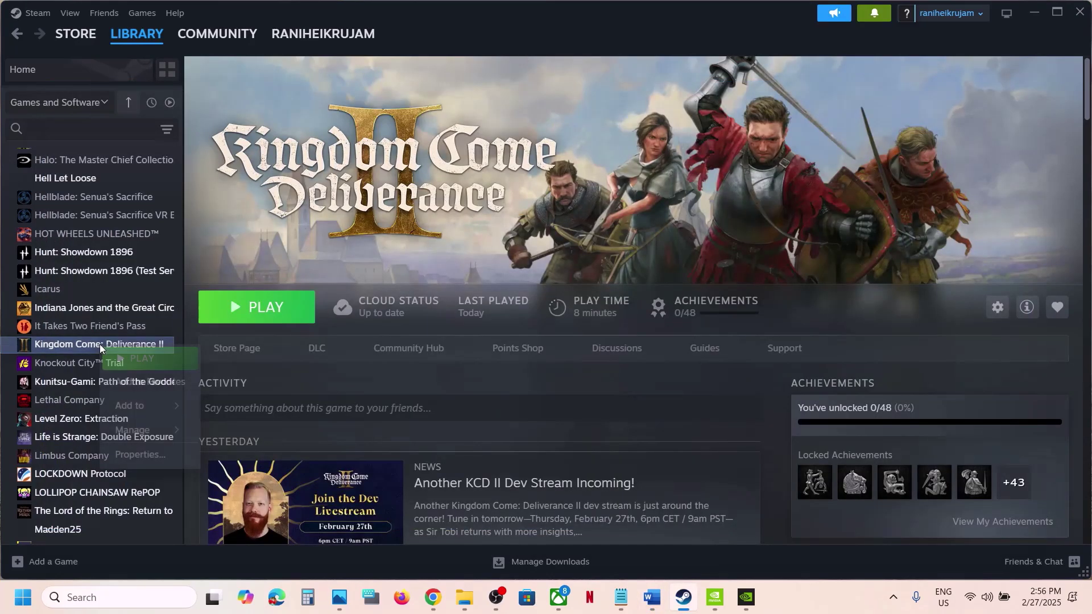
left_click(142, 456)
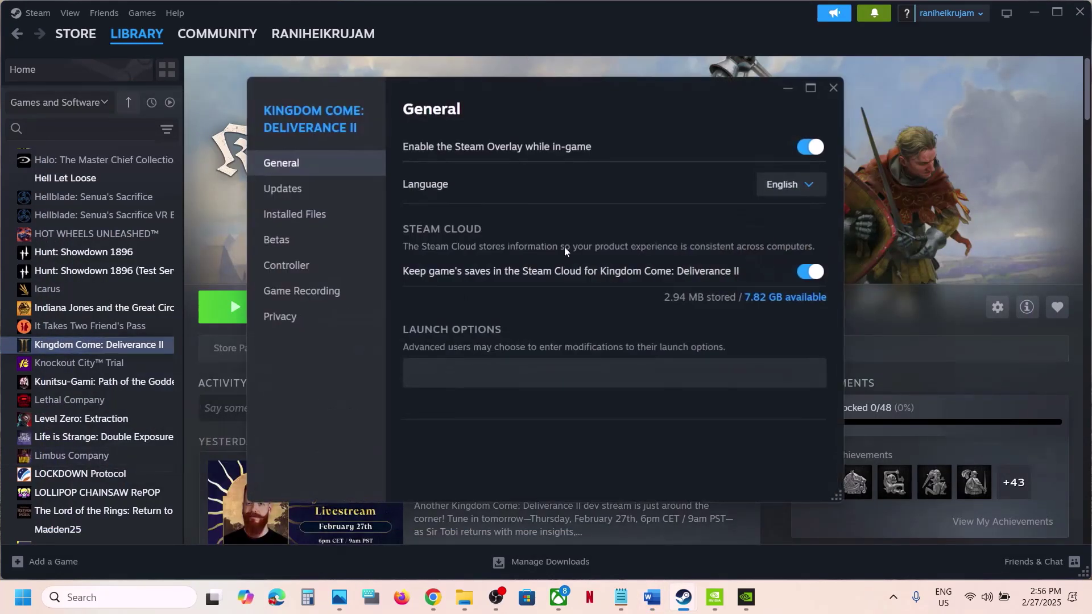
left_click(312, 225)
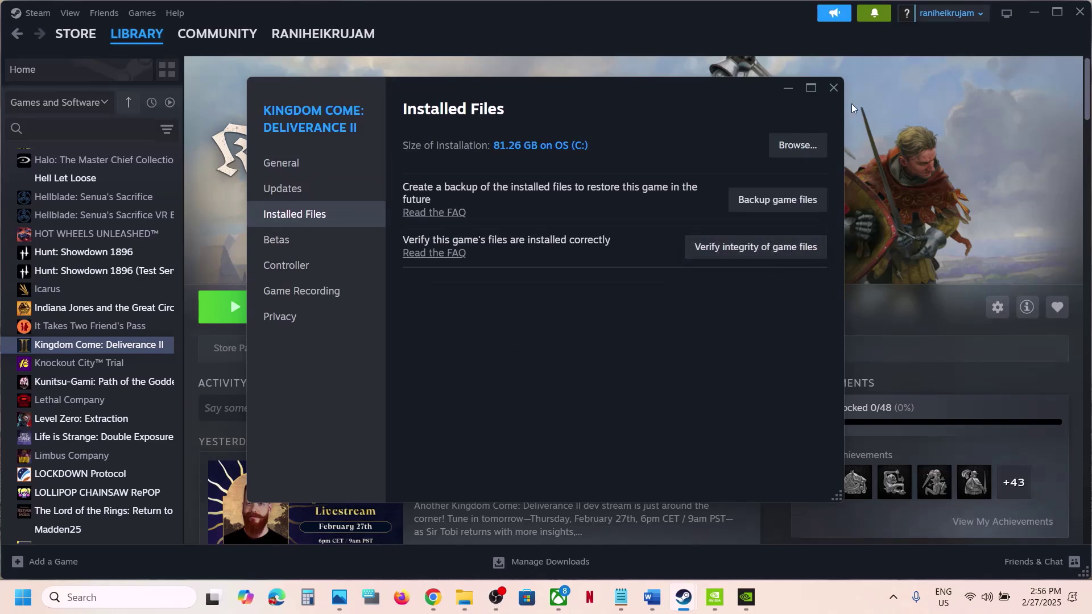
left_click(835, 91)
Step: Return to the Word guide and review Step 13 on clean graphics driver installation, highlighting the NVIDIA and AMD download links
left_click(648, 598)
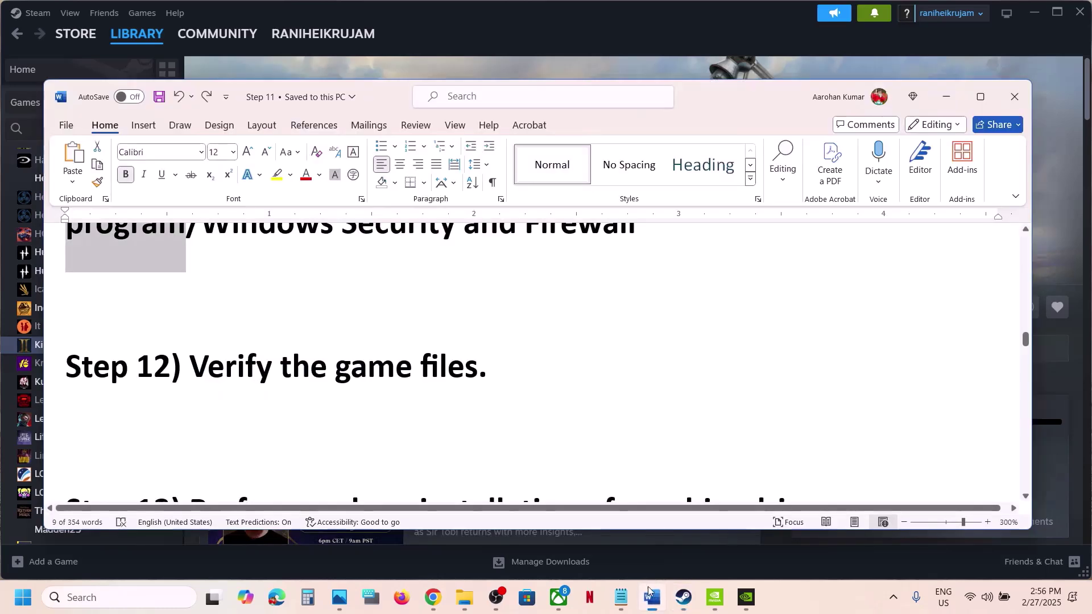
scroll(468, 390, "down", 4)
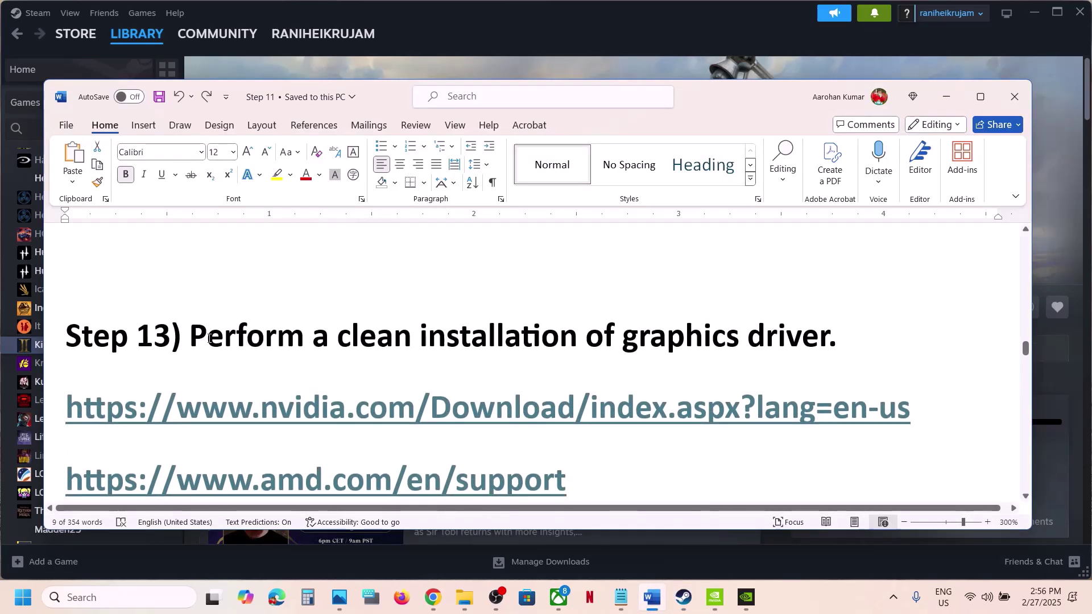
left_click_drag(190, 323, 829, 328)
scroll(456, 430, "down", 1)
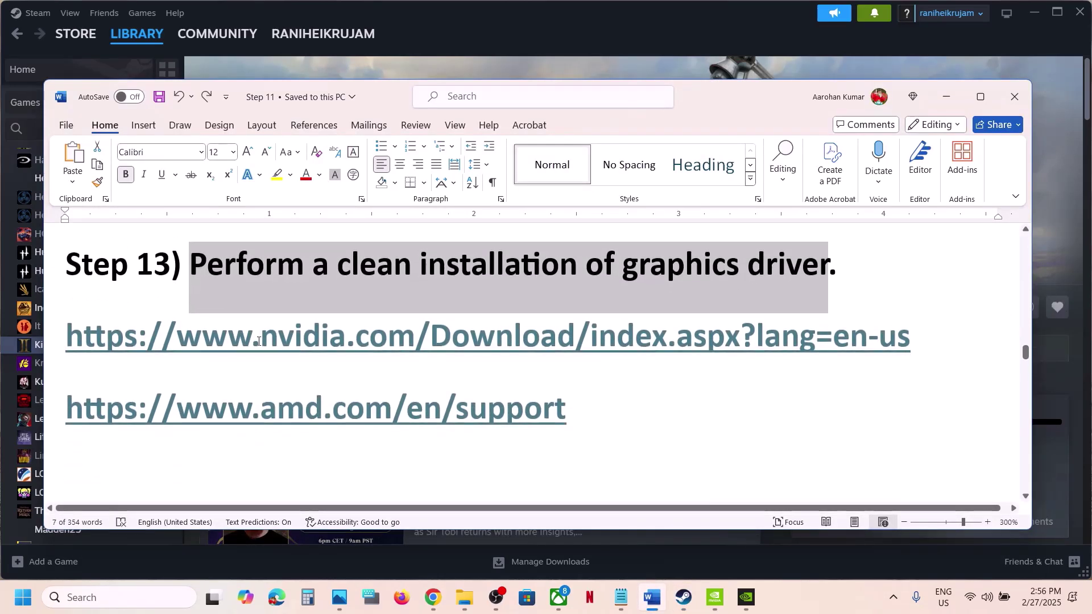
left_click_drag(228, 336, 551, 324)
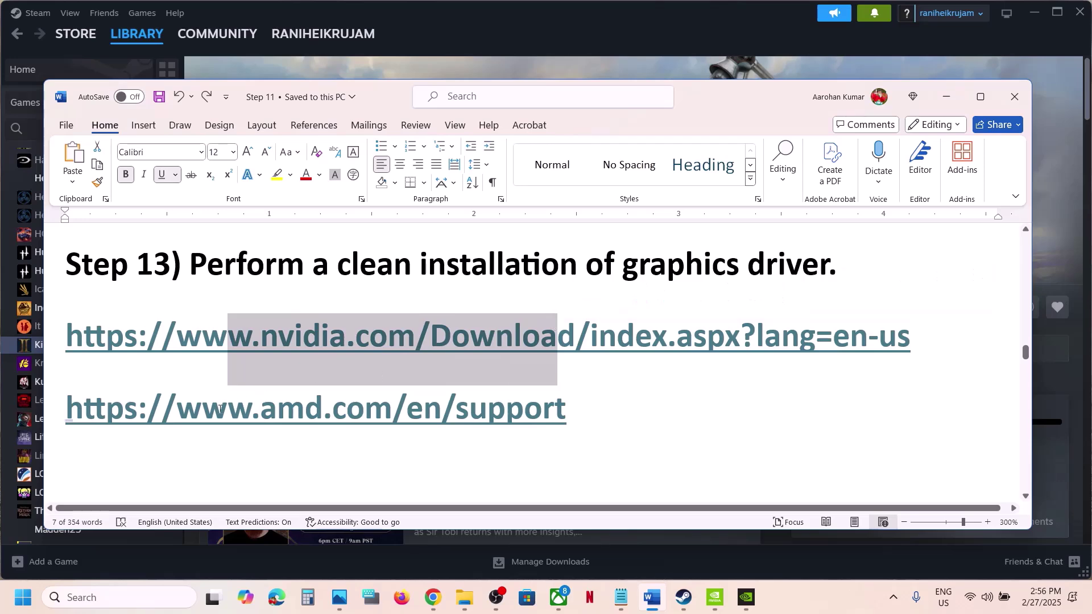
left_click_drag(228, 409, 469, 409)
left_click_drag(910, 336, 577, 336)
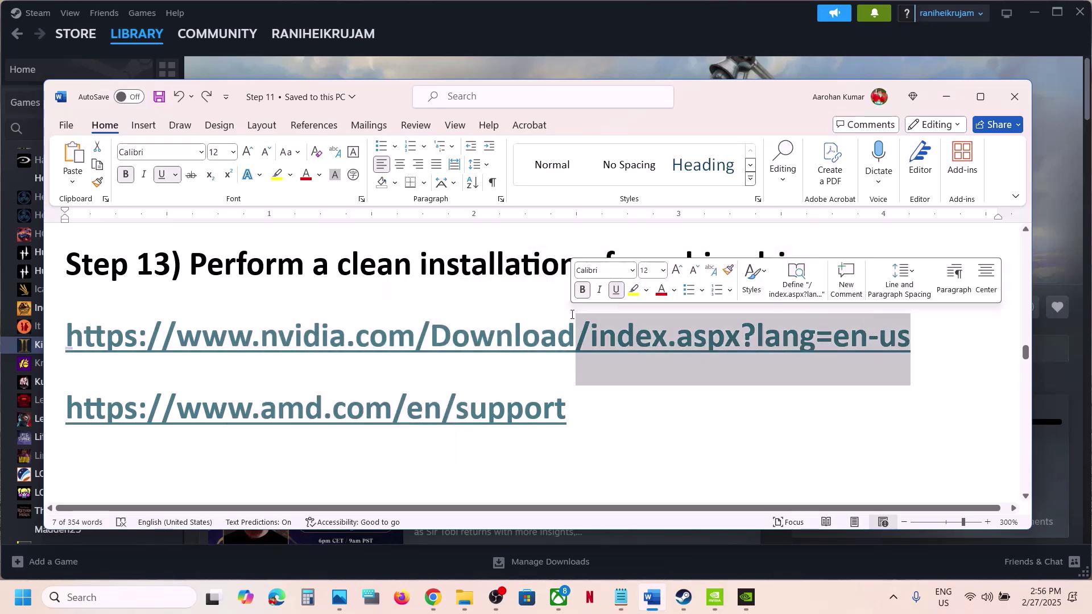
Step: Switch to NVIDIA's drivers page in Chrome and search for the GeForce RTX 3050 Laptop GPU driver for Windows 11
key("alt+Tab")
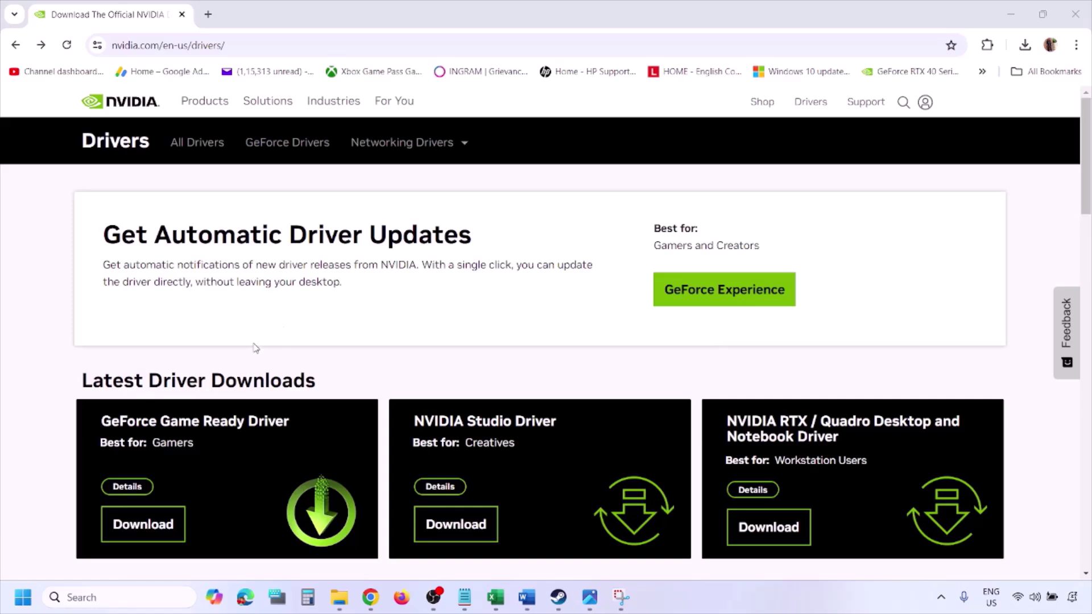
scroll(256, 348, "down", 8)
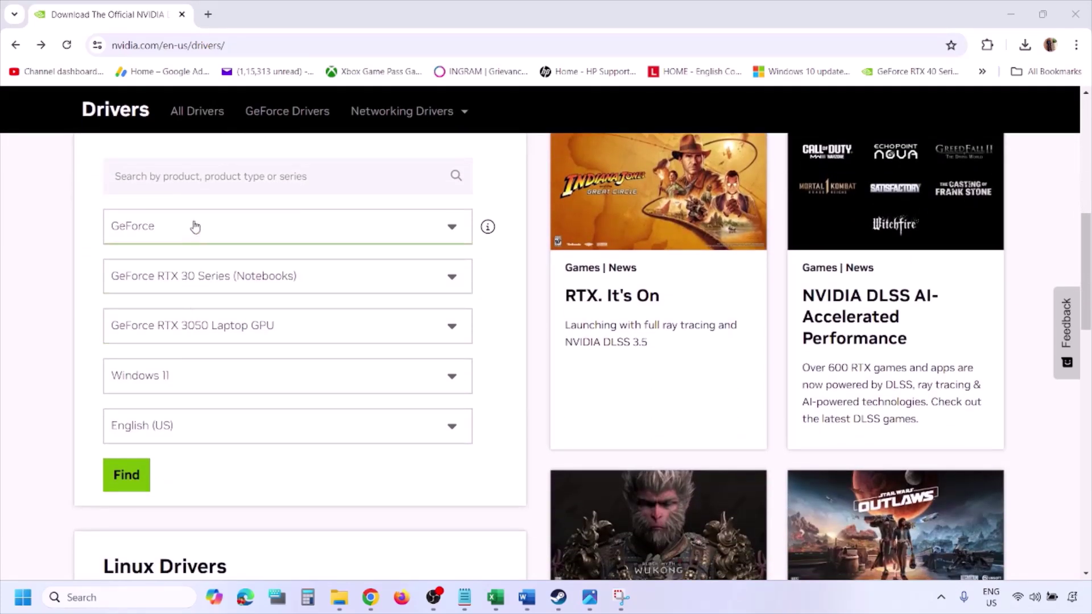
left_click(180, 379)
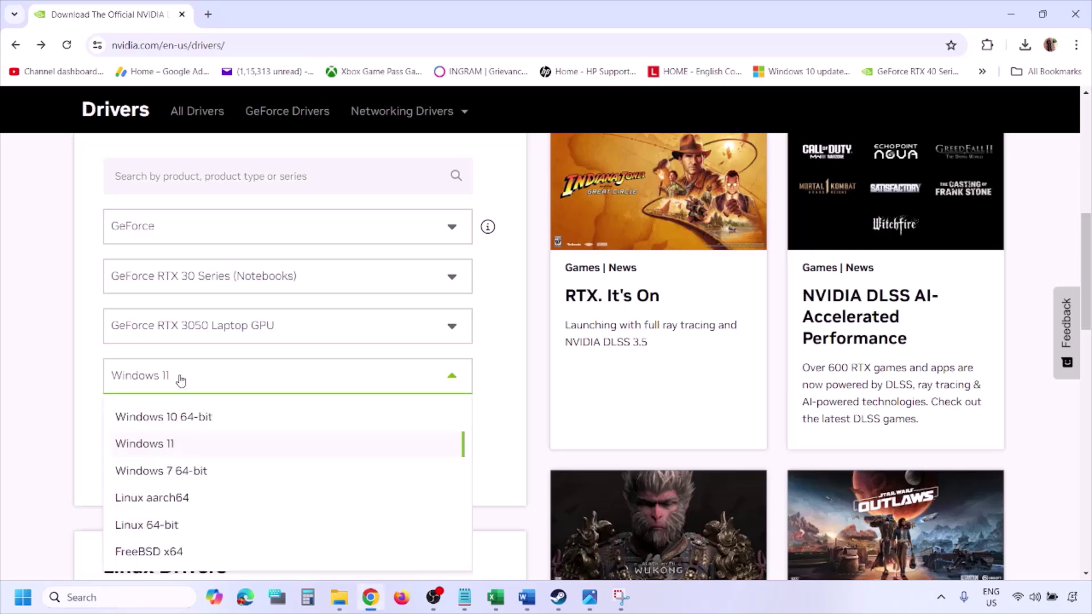
left_click(159, 447)
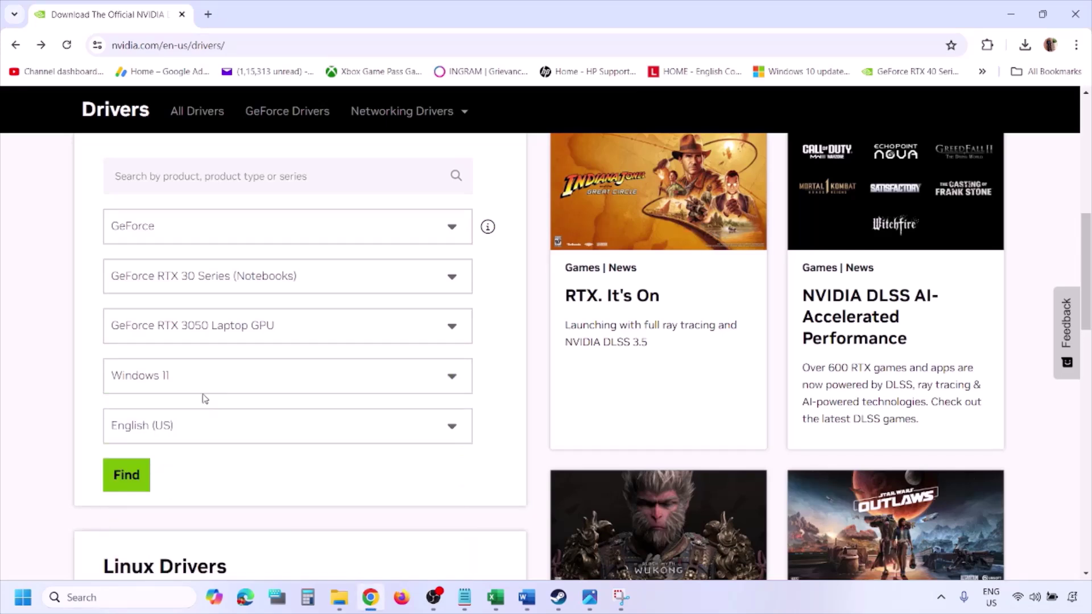
left_click(130, 479)
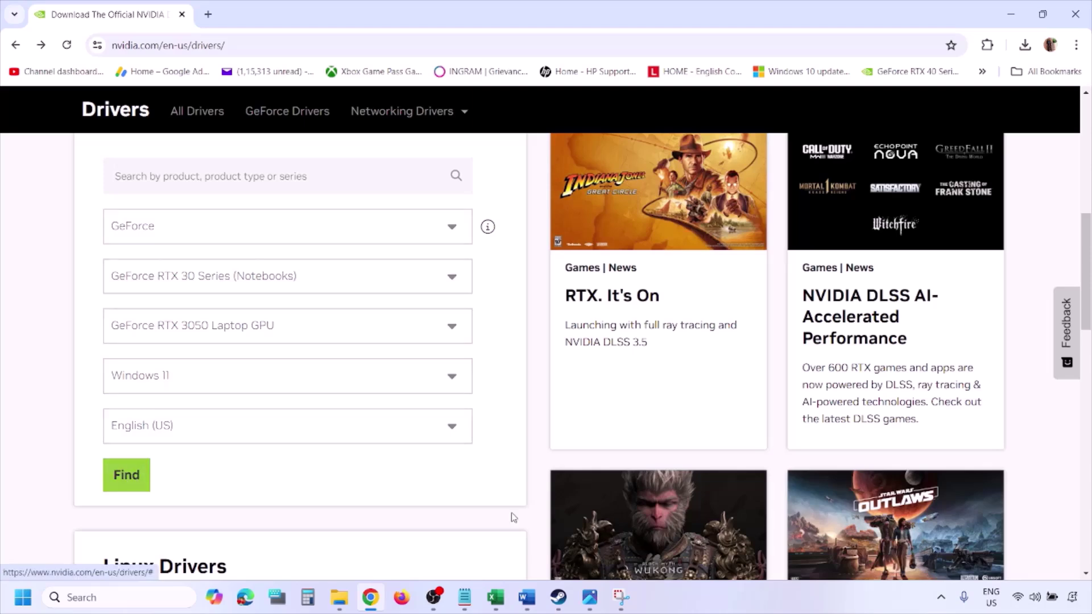
Step: Switch to the Photos app and examine images 1.png to 5.png covering the driver download, installer and clean installation options
left_click(592, 606)
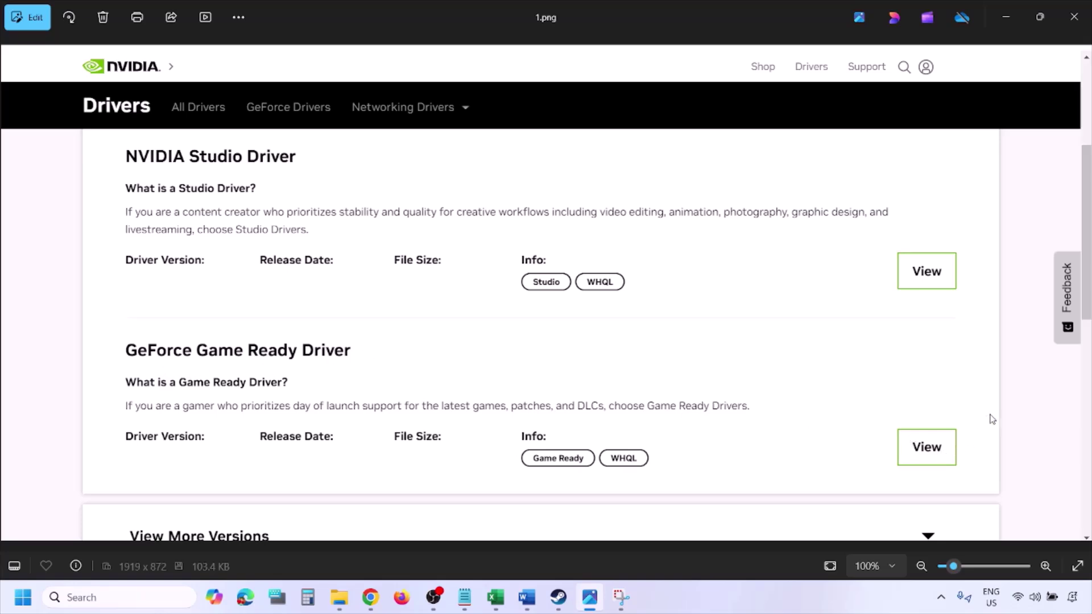
key("Right")
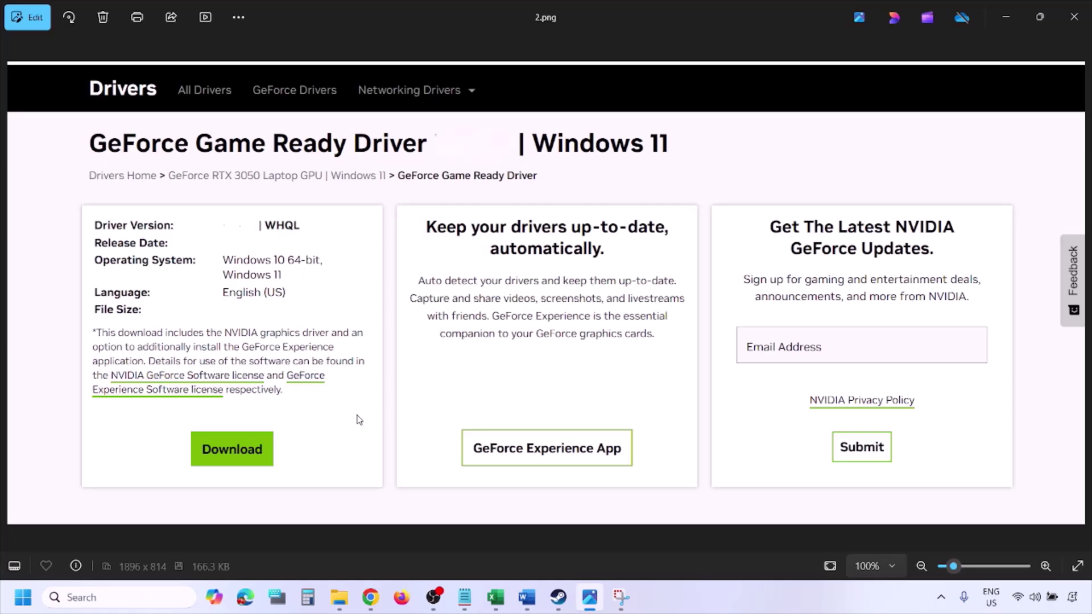
key("Right")
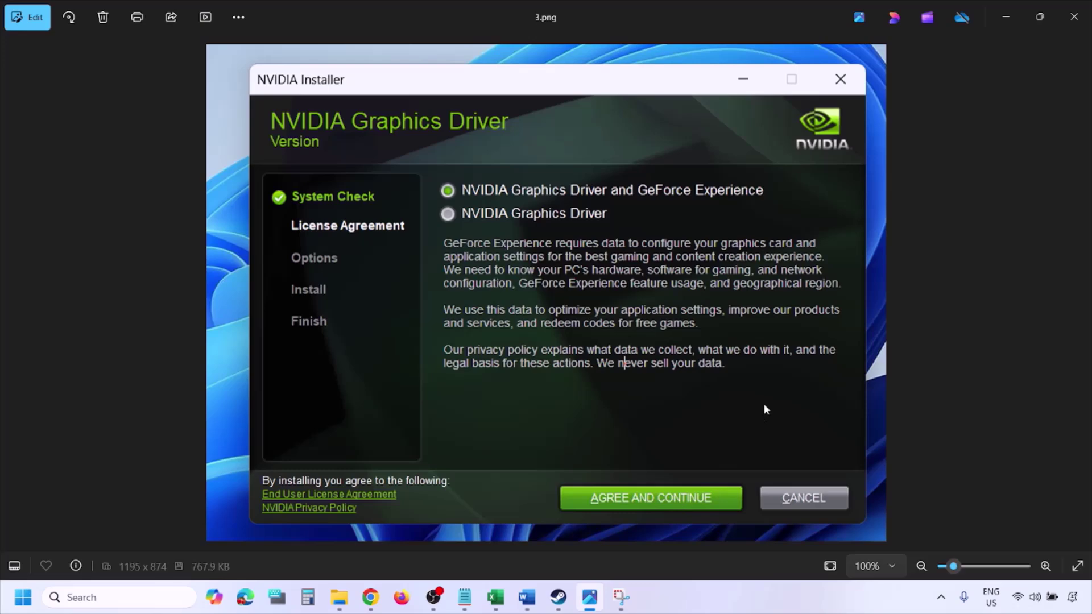
key("Right")
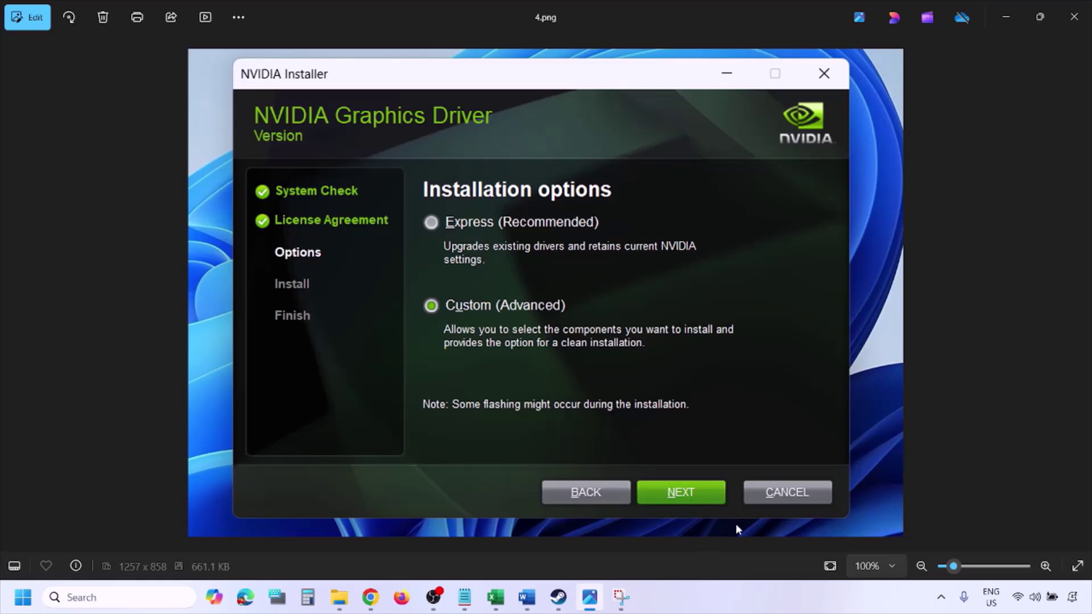
key("Right")
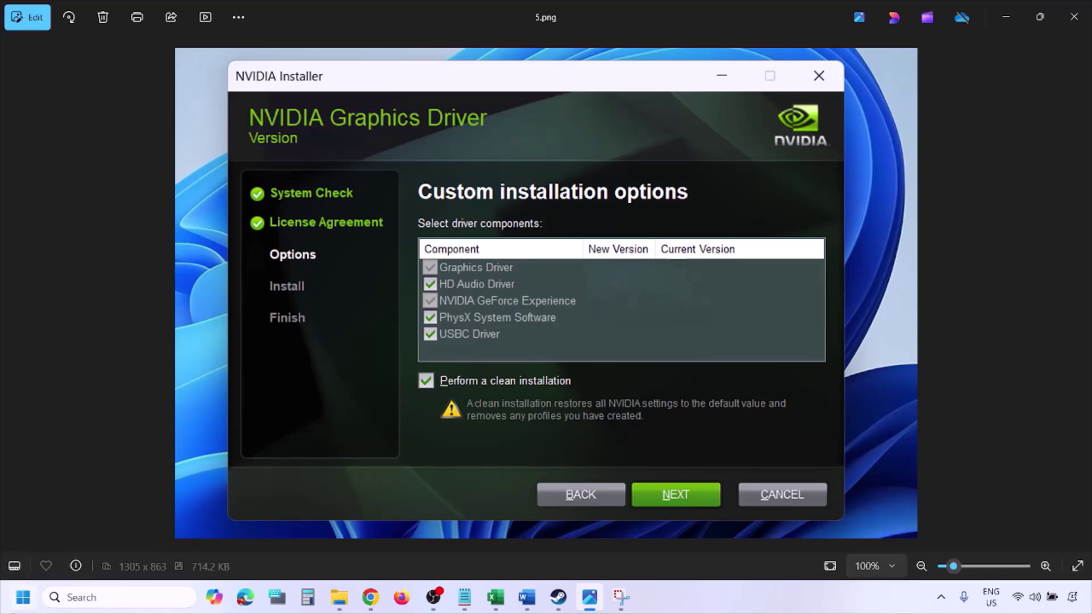
Step: Return to the Word guide and highlight the AMD support link under Step 13
left_click(23, 598)
left_click(414, 549)
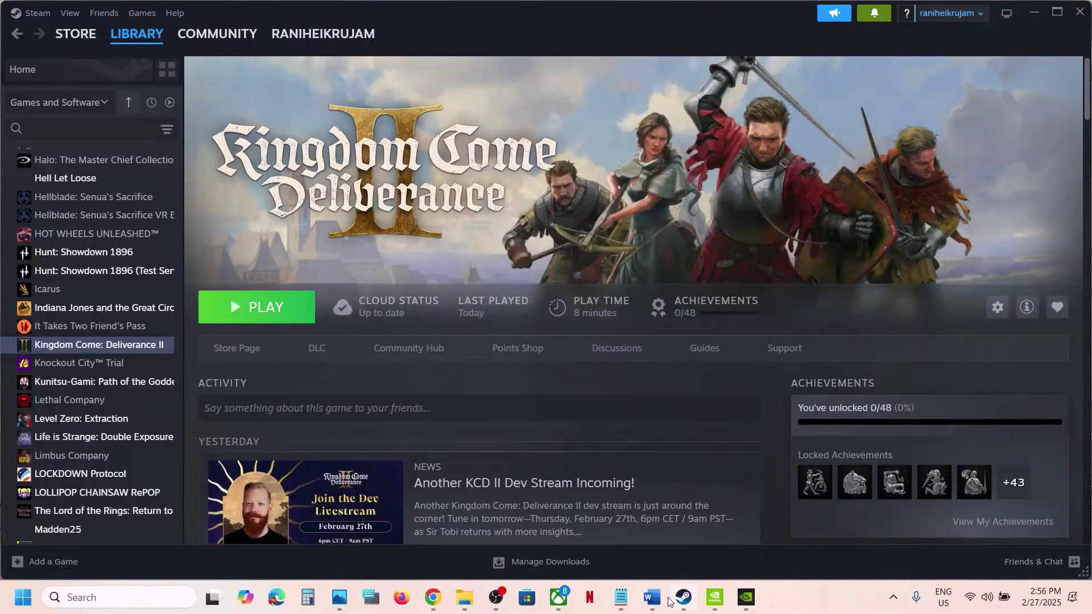
left_click(652, 597)
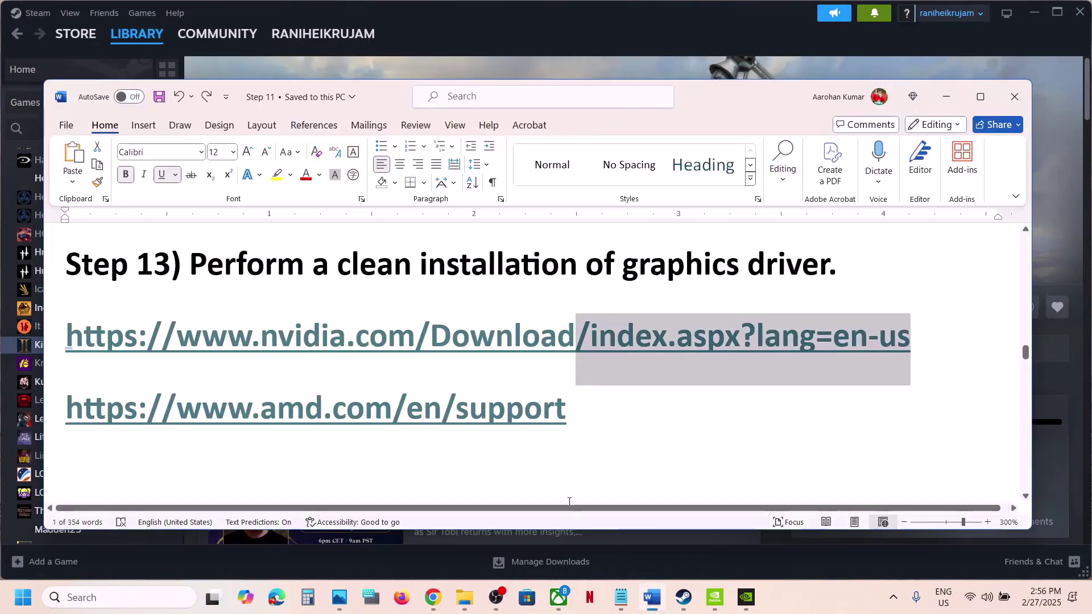
left_click(202, 408)
left_click_drag(271, 397, 563, 395)
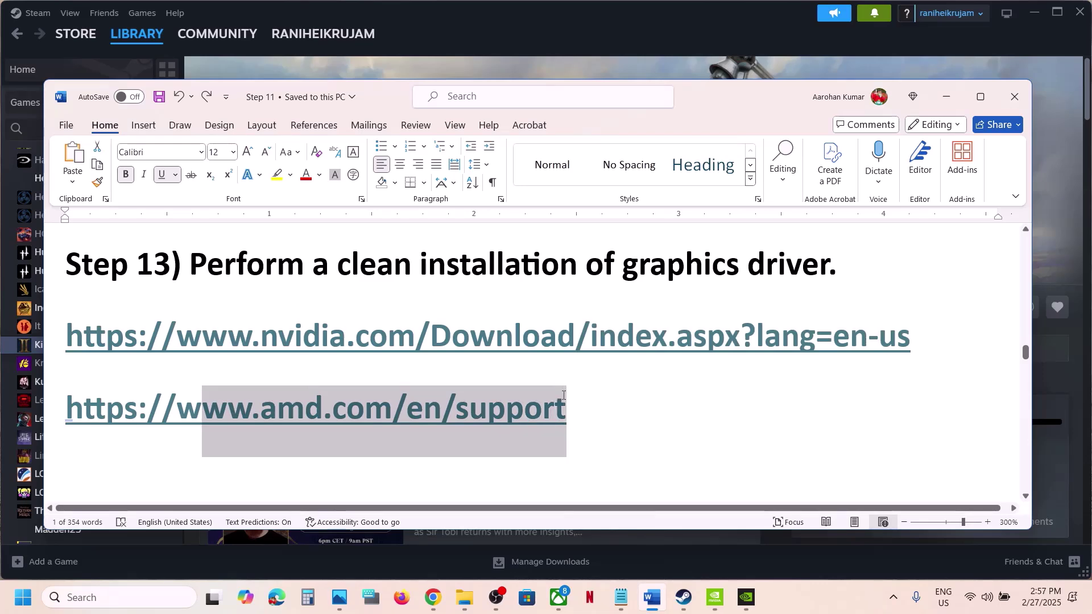
left_click_drag(563, 394, 563, 398)
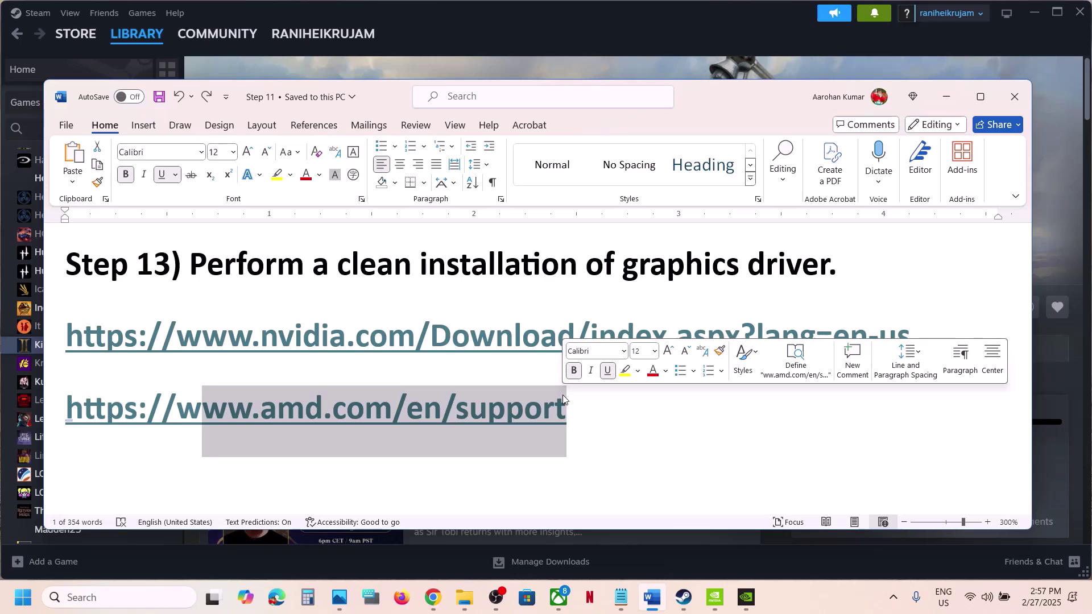
Step: Go to Step 14 of the guide, copy the word "graphics", and use it in Windows Search to open Graphics settings
scroll(568, 399, "down", 2)
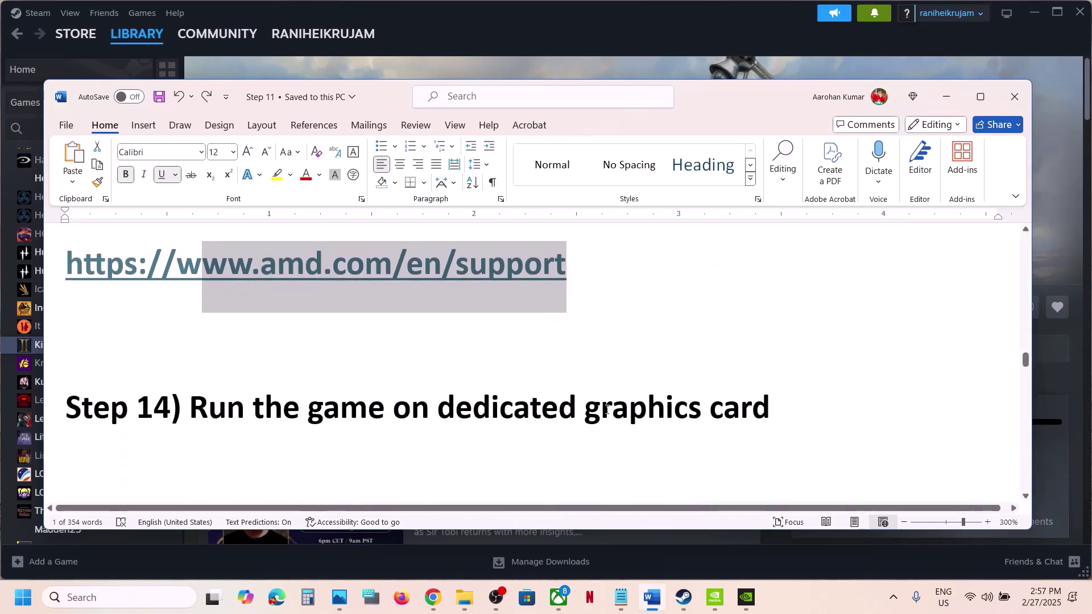
double_click(606, 408)
key("ctrl+c")
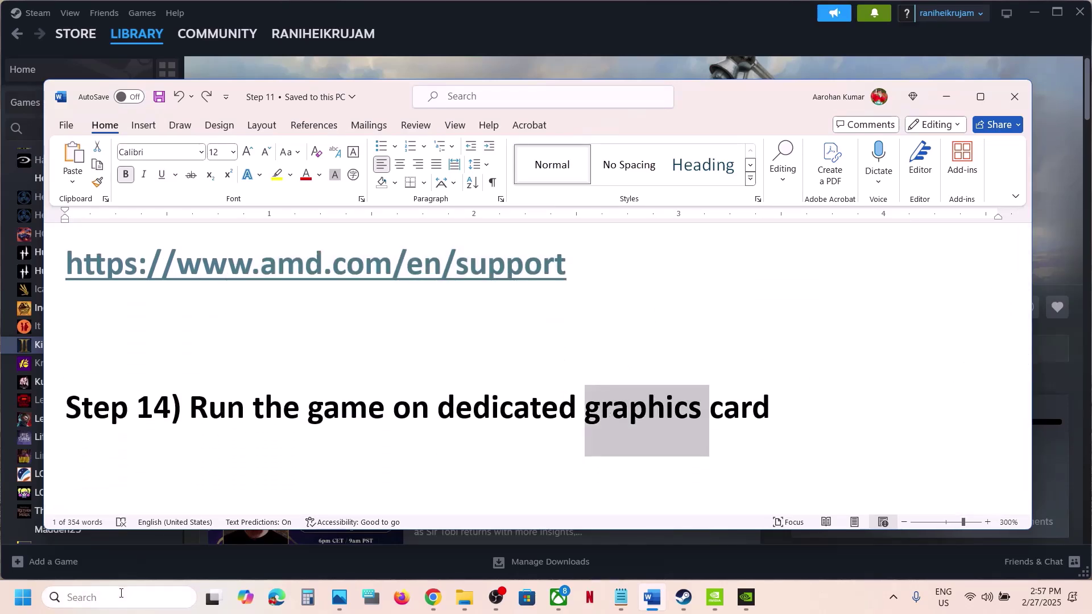
left_click(121, 593)
key("ctrl+v")
left_click(162, 164)
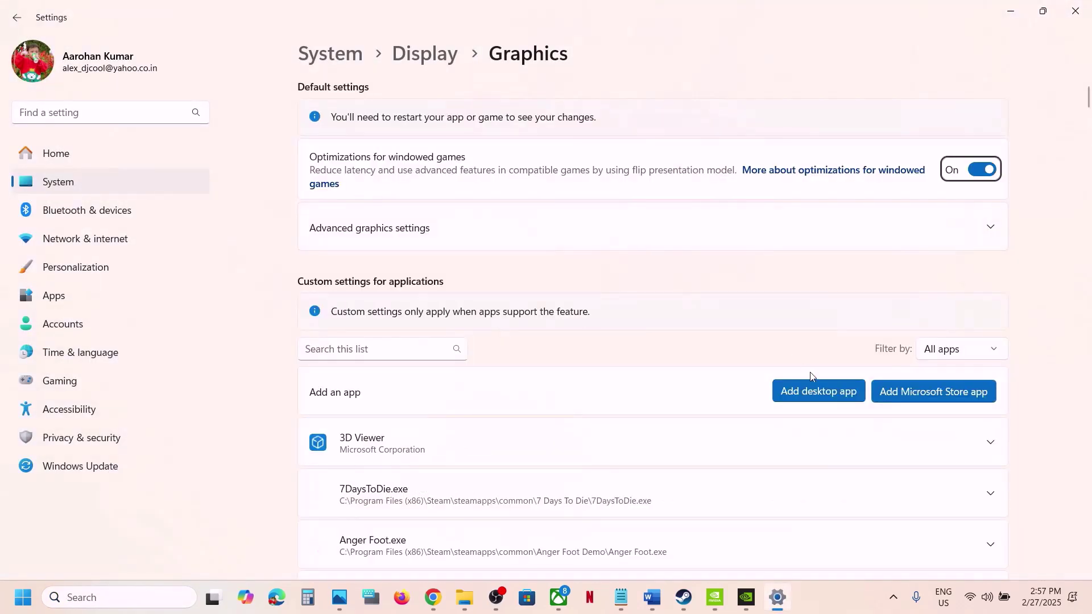
Step: Start adding a desktop app and browse to C:\Program Files (x86)\Steam\steamapps\common
left_click(801, 390)
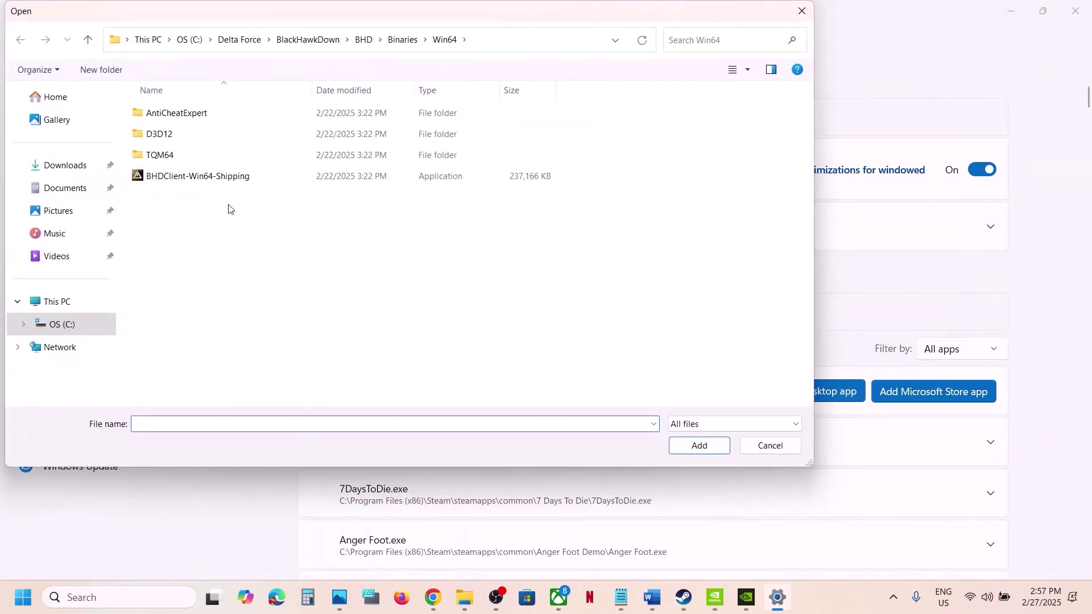
left_click(75, 300)
double_click(247, 131)
scroll(216, 353, "down", 3)
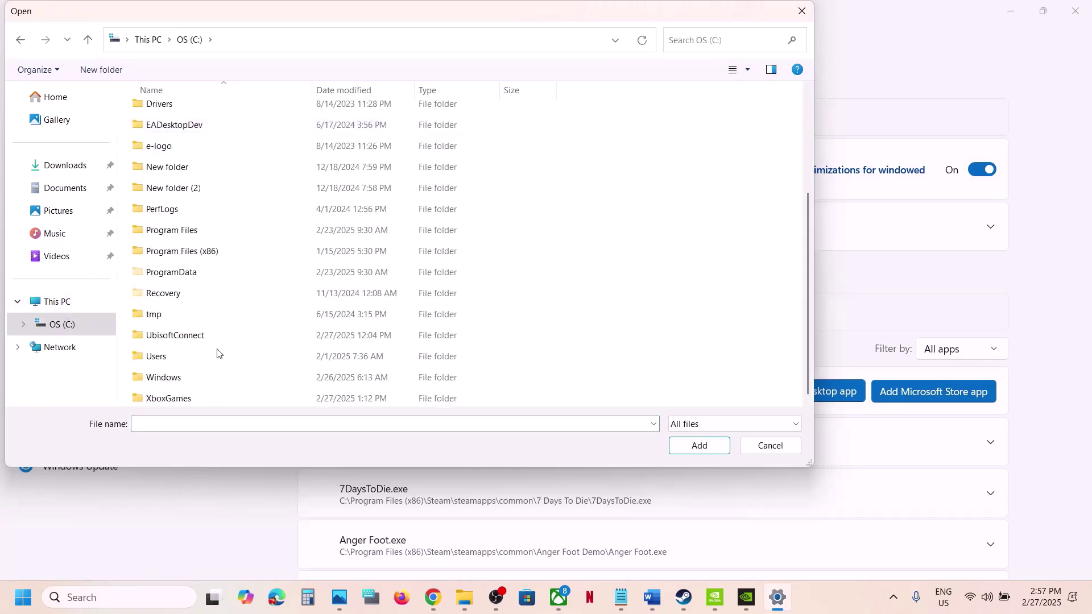
double_click(193, 250)
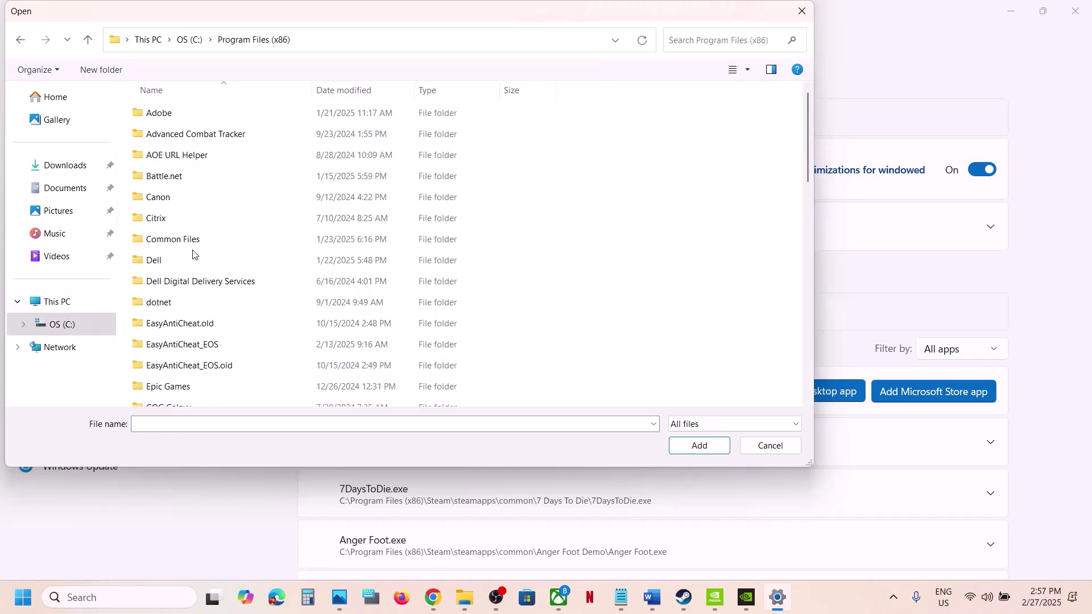
scroll(192, 251, "down", 8)
double_click(161, 126)
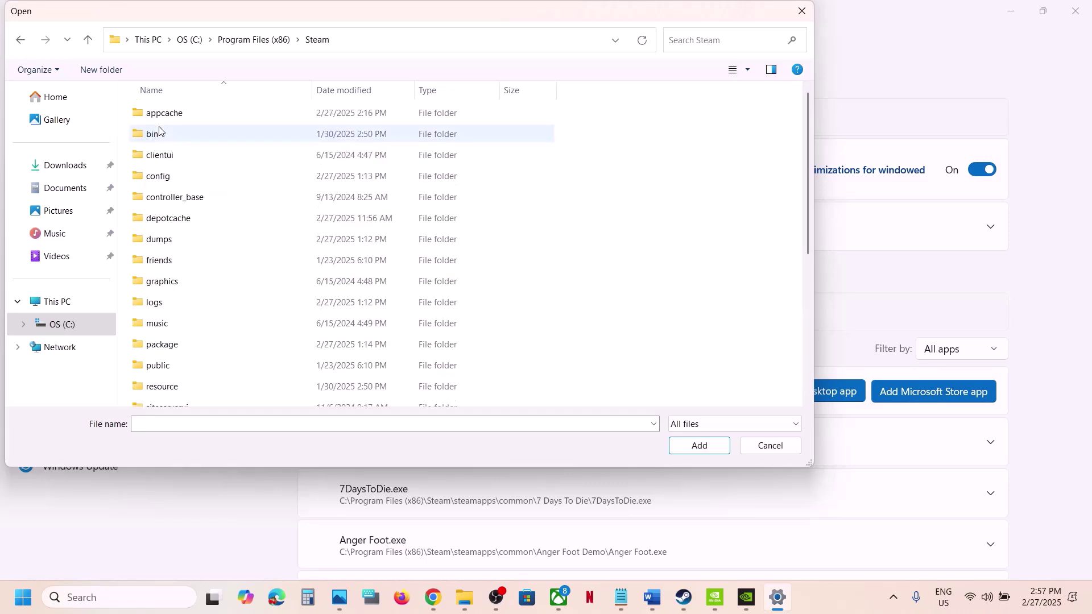
scroll(190, 171, "down", 6)
scroll(182, 147, "up", 5)
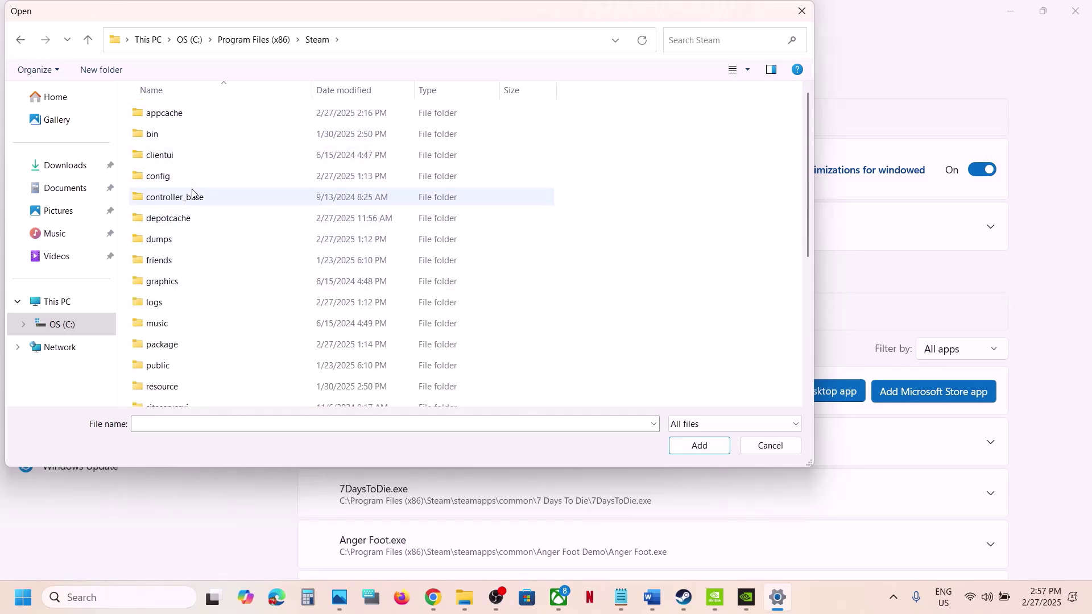
scroll(192, 191, "down", 4)
double_click(179, 209)
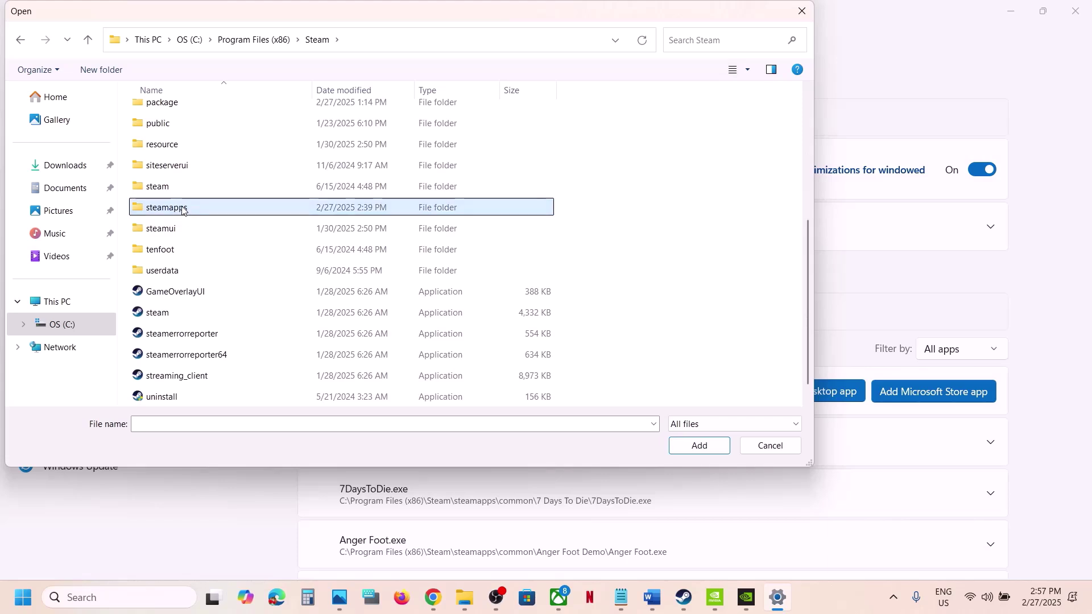
left_click(175, 120)
double_click(175, 120)
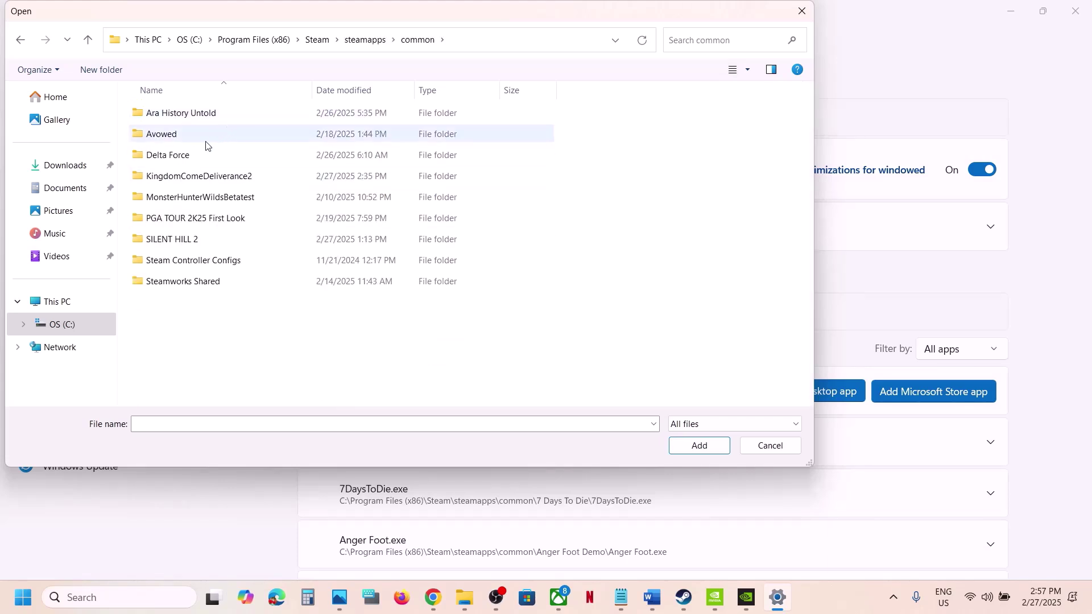
Step: Add the KingdomCome application from KingdomComeDeliverance2\Bin\Win64MasterMasterSteamPGO to the custom graphics settings
left_click(193, 180)
double_click(193, 180)
left_click(171, 114)
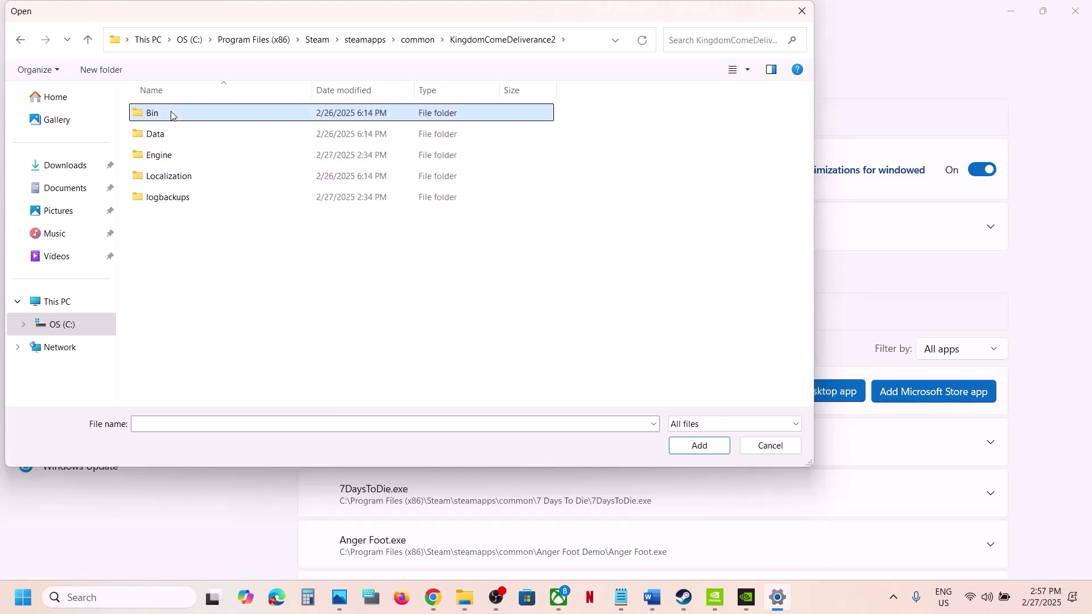
double_click(171, 114)
double_click(170, 114)
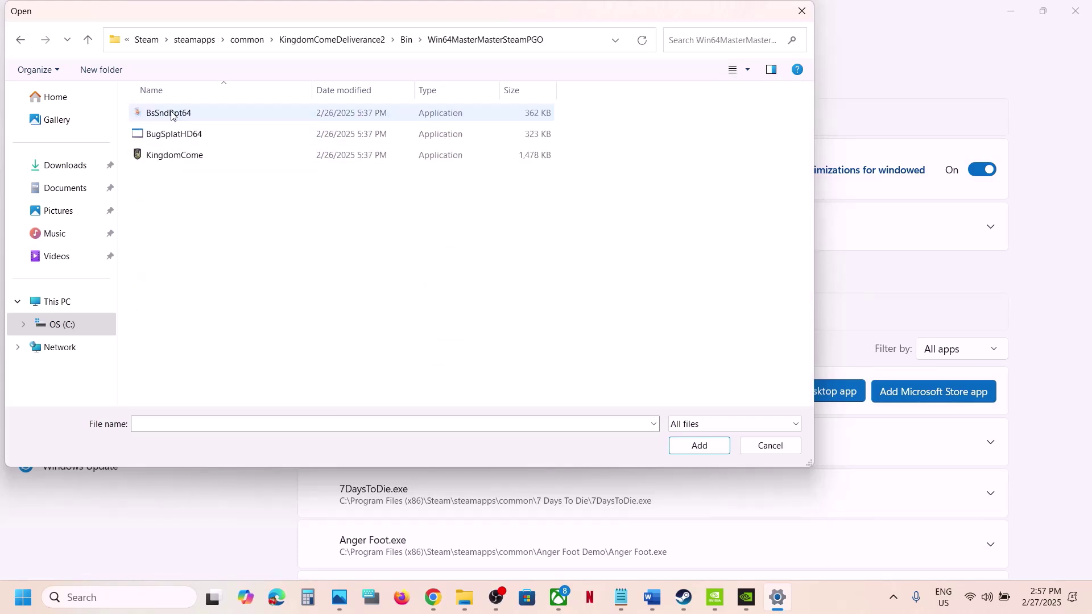
left_click(188, 160)
left_click(691, 448)
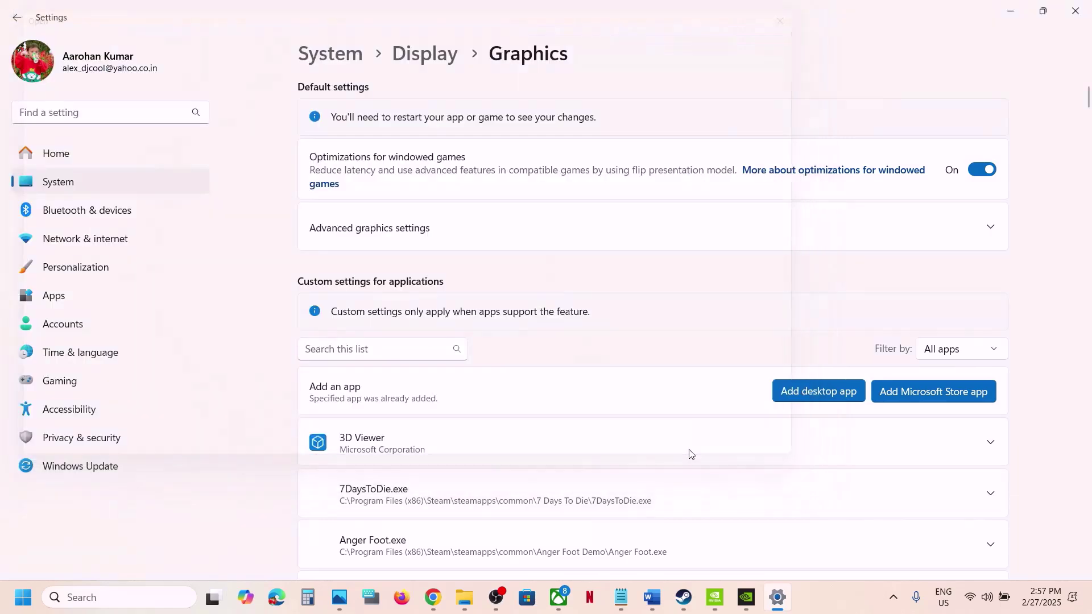
Step: Set Kingdom Come: Deliverance II's GPU preference to High Performance (NVIDIA GeForce RTX 3050 Laptop GPU) and close Settings
scroll(541, 441, "down", 5)
scroll(540, 442, "down", 12)
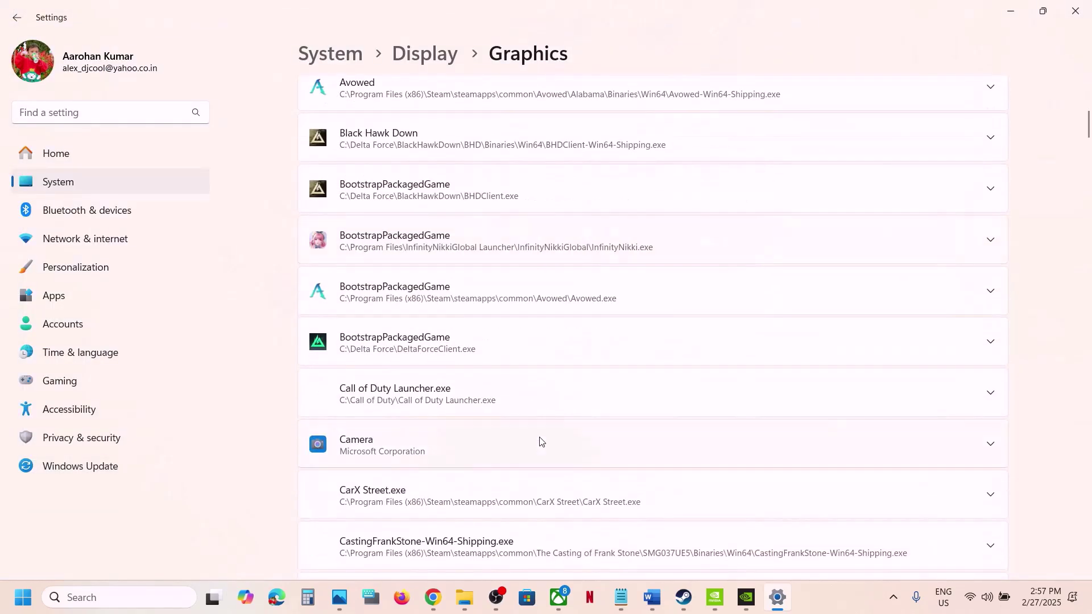
scroll(540, 441, "down", 20)
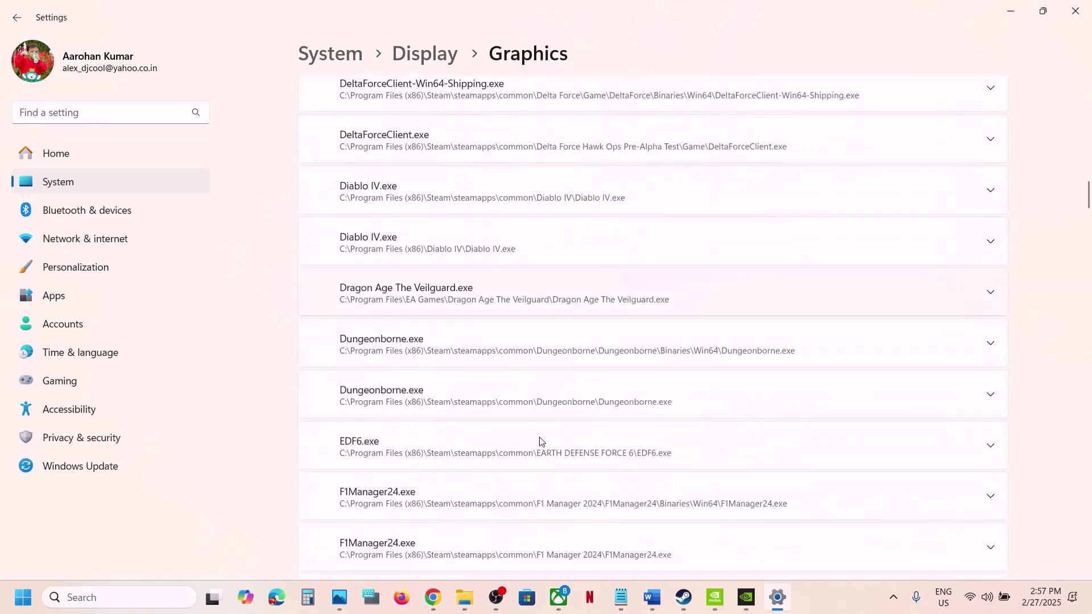
scroll(540, 442, "down", 15)
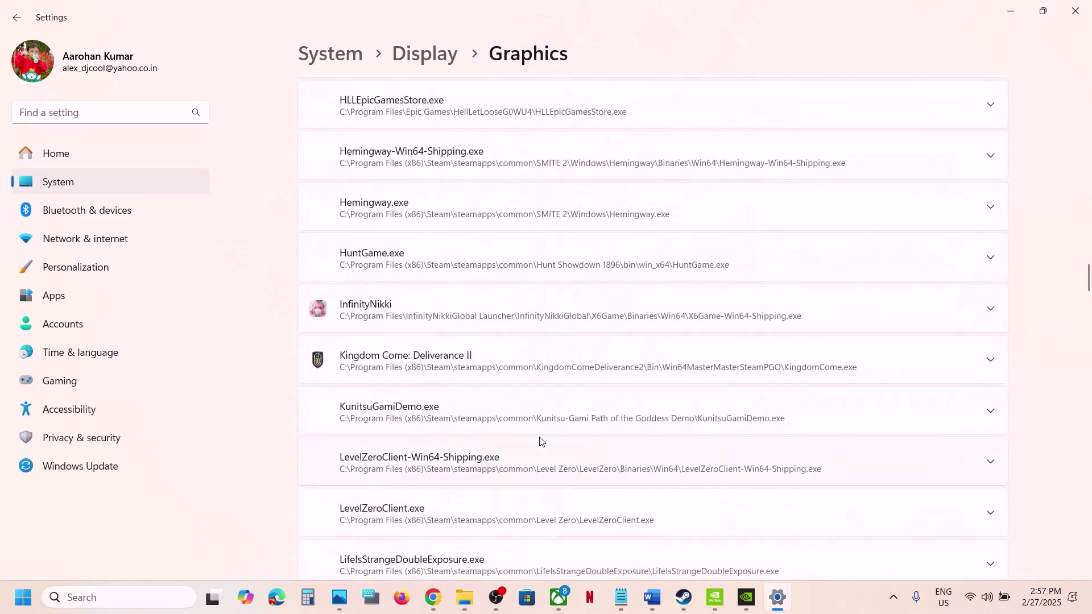
left_click(489, 333)
scroll(488, 334, "up", 1)
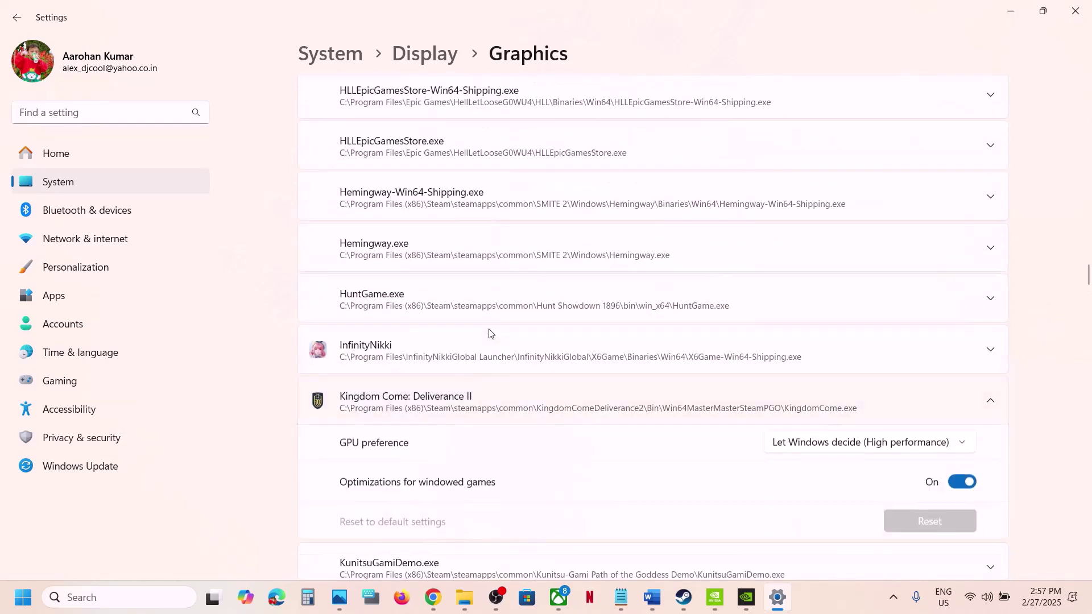
left_click(898, 443)
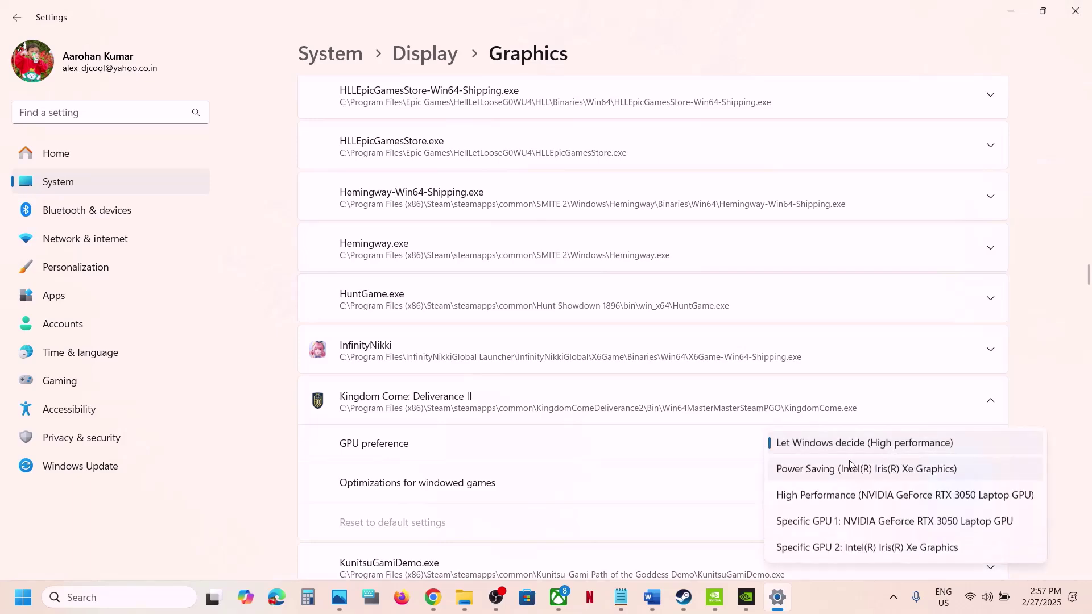
left_click(853, 503)
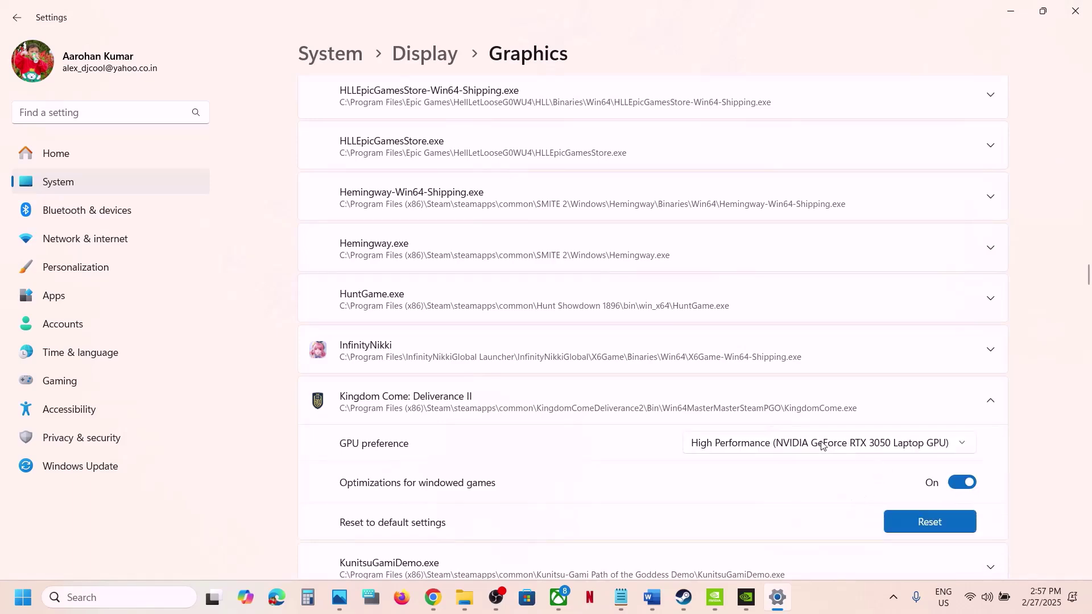
left_click(1086, 16)
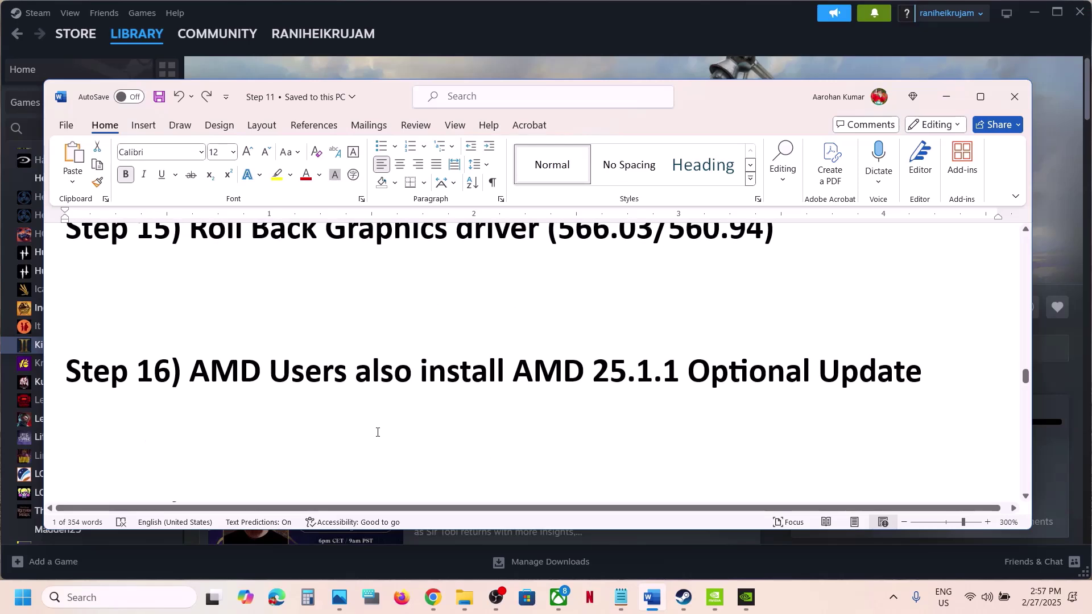
Step: Review Step 15 on rolling back the graphics driver to 566.03/560.94, and copy the NVIDIA download link from Step 13
scroll(377, 432, "up", 3)
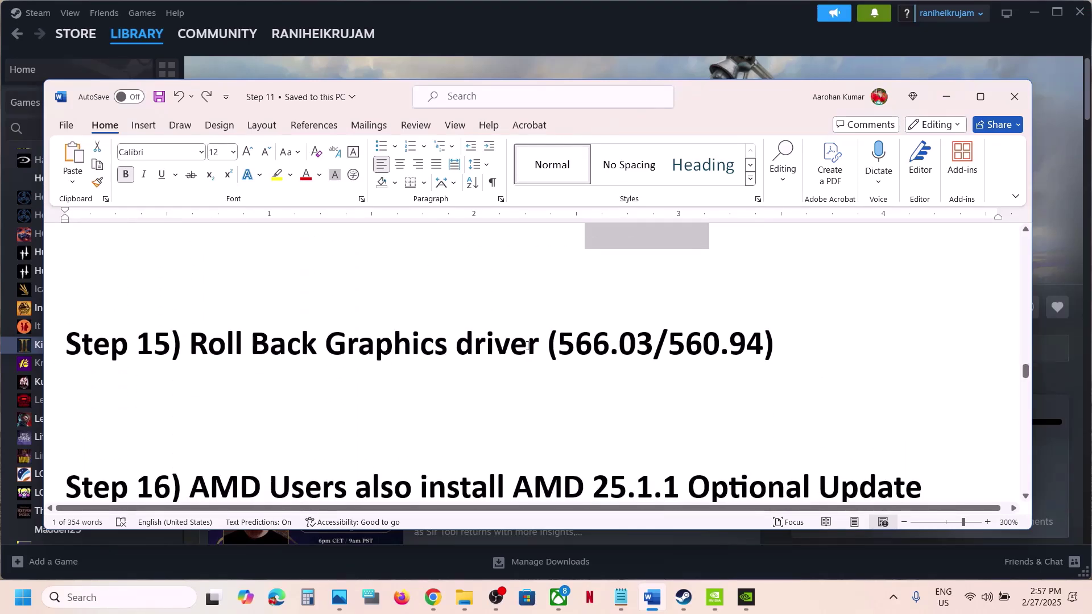
left_click_drag(535, 344, 720, 346)
scroll(296, 370, "up", 5)
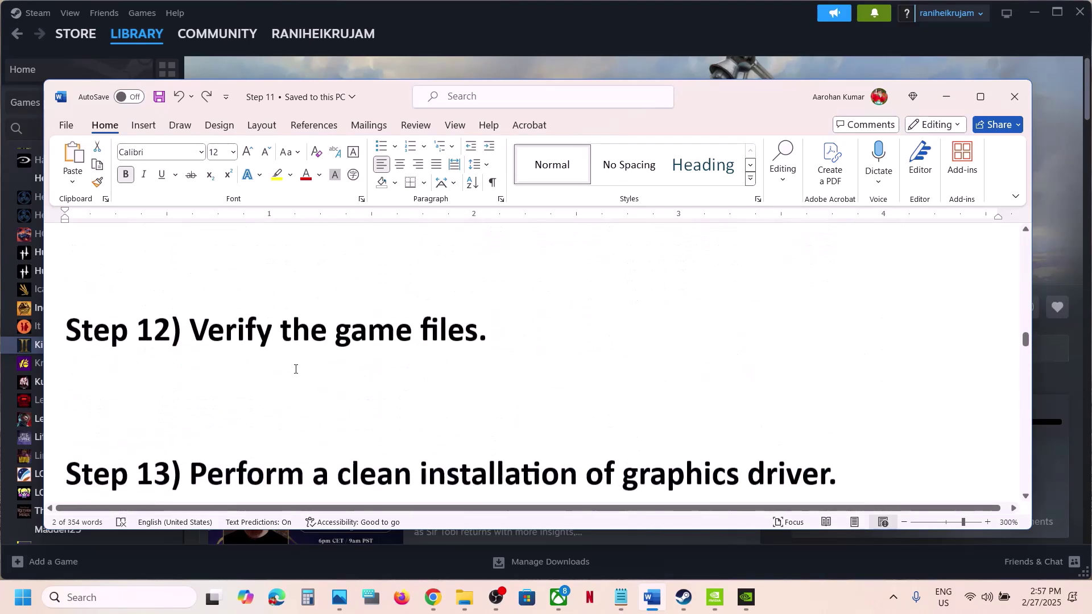
scroll(295, 369, "down", 2)
scroll(295, 369, "down", 3)
triple_click(455, 291)
key("ctrl+c")
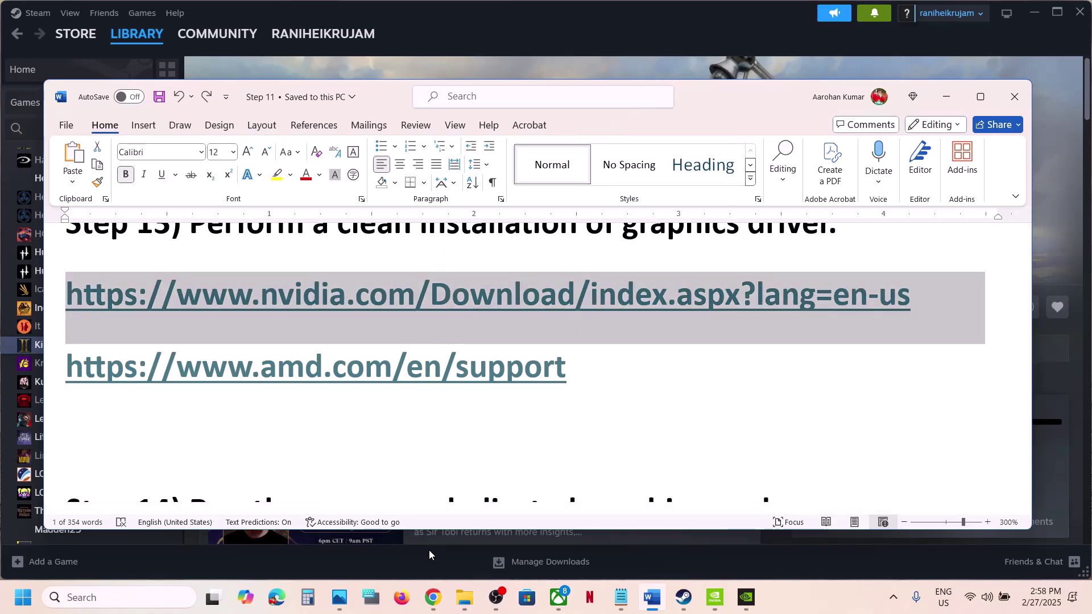
Step: Open the copied NVIDIA download link in a new Chrome window and maximize it
right_click(432, 598)
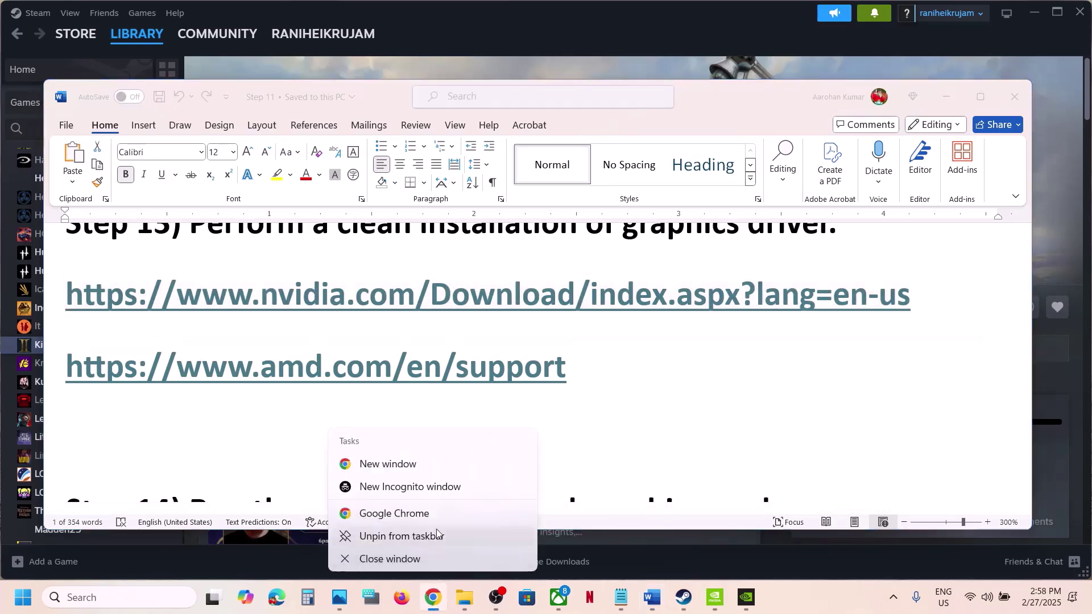
left_click(406, 466)
key("ctrl+v")
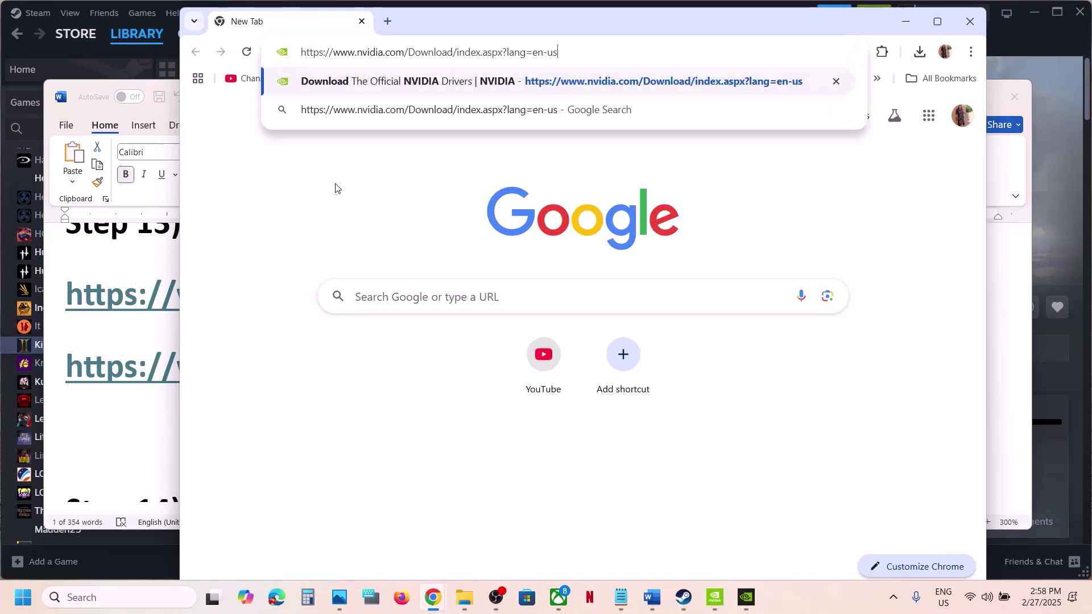
key("Return")
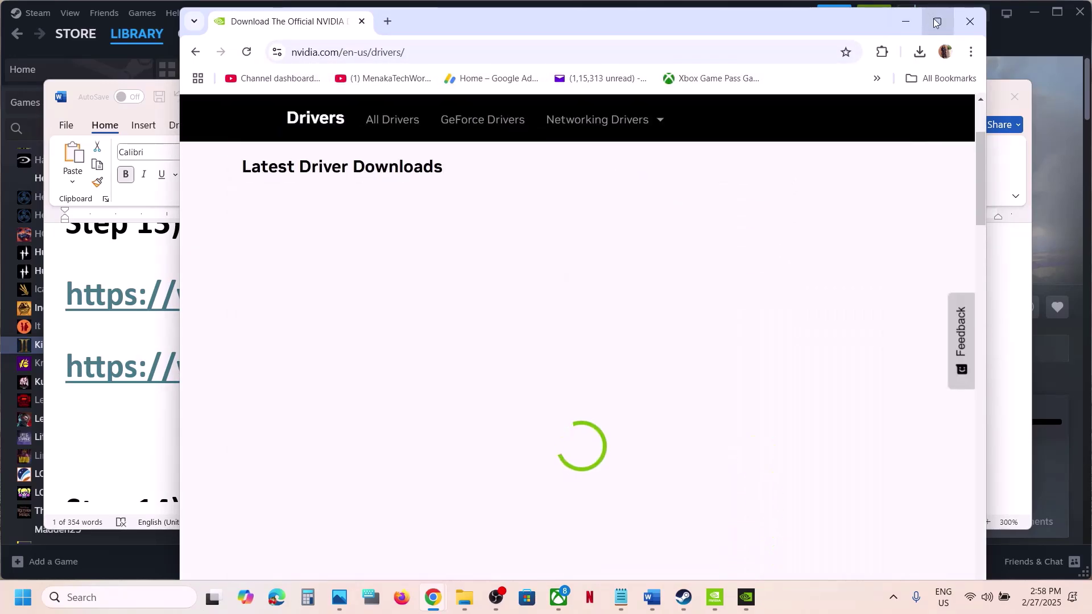
left_click(936, 21)
Step: Find drivers for the GeForce RTX 3050 Laptop GPU on Windows 11 and expand the list of older versions
scroll(425, 258, "down", 4)
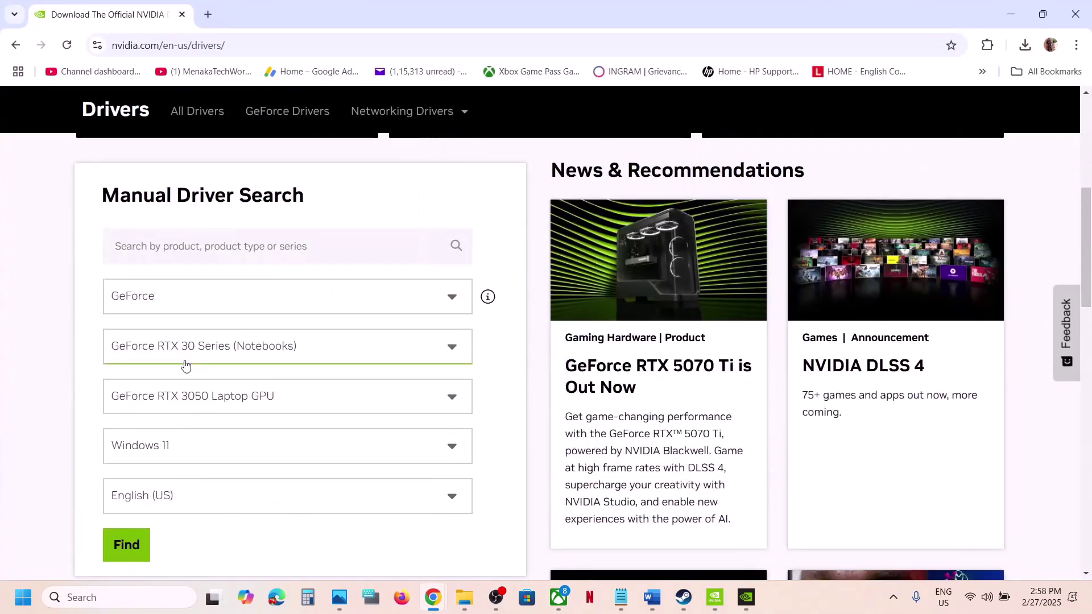
scroll(171, 373, "down", 1)
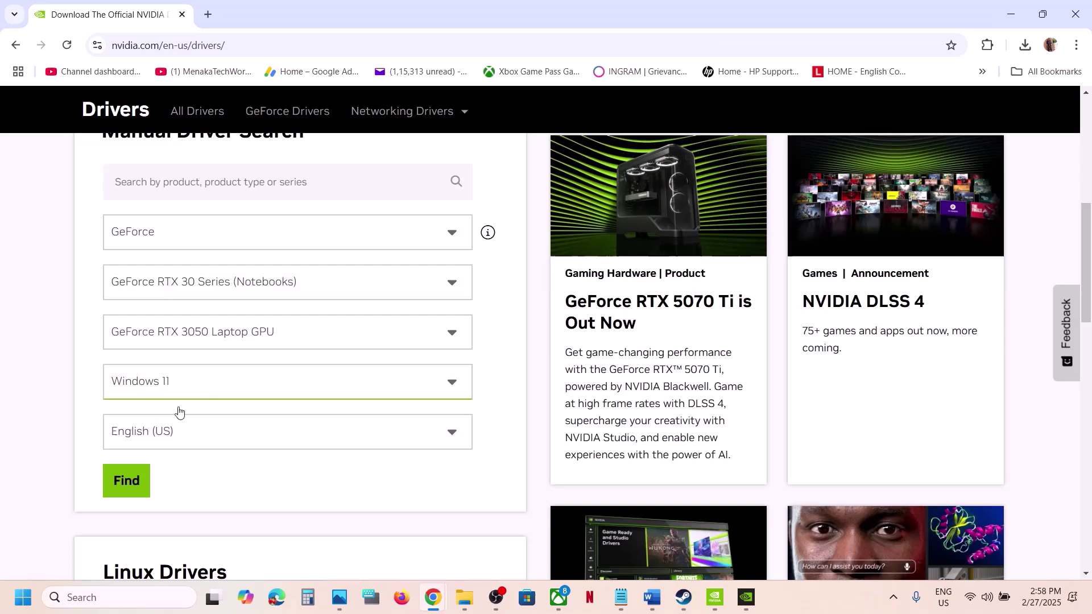
left_click(138, 484)
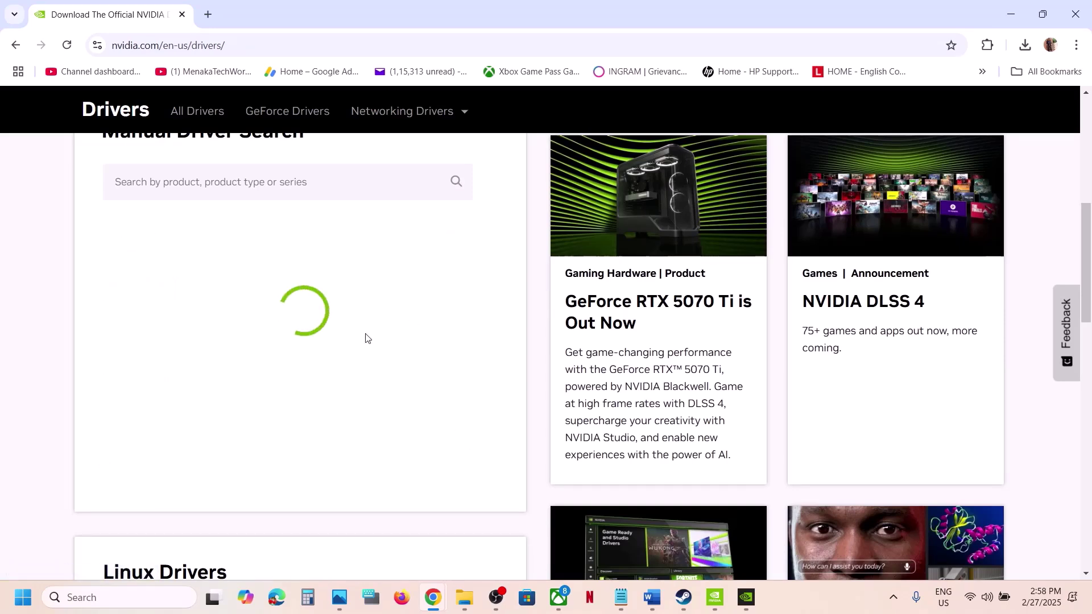
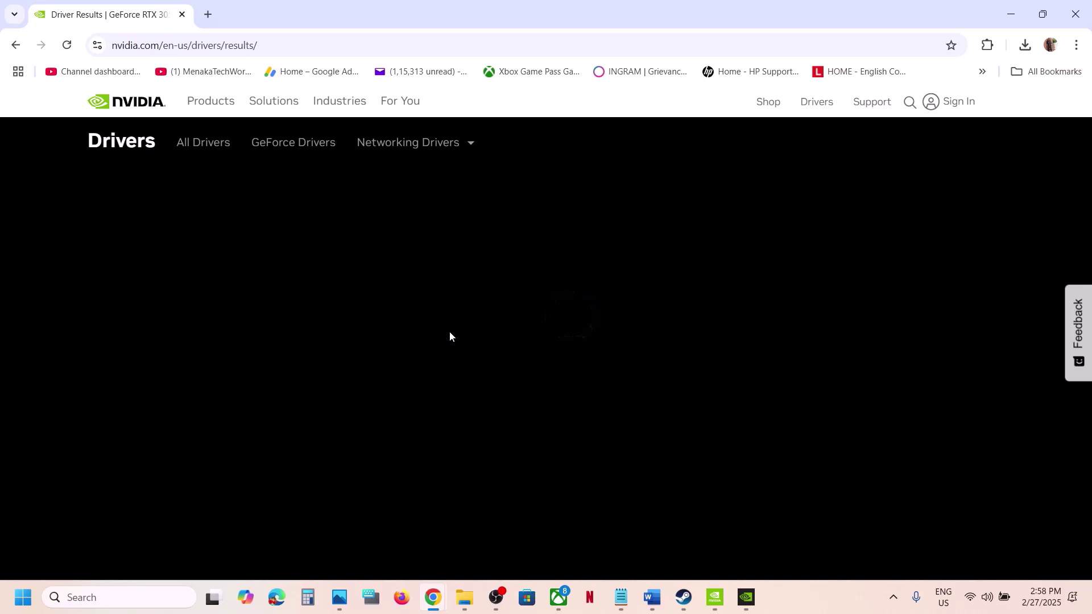
scroll(450, 336, "down", 10)
scroll(258, 313, "down", 1)
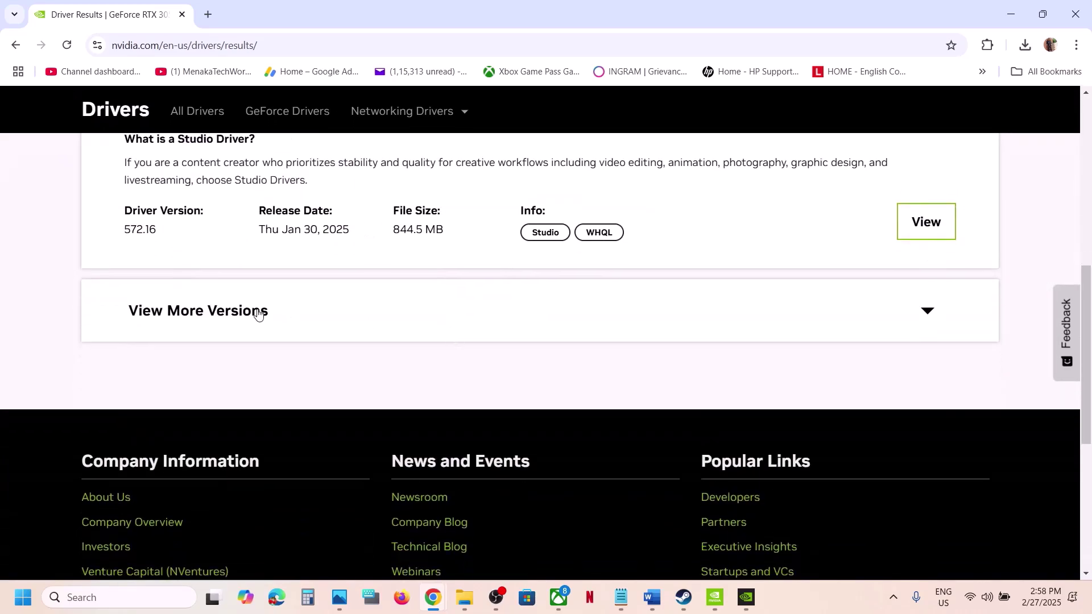
left_click(209, 311)
scroll(209, 324, "down", 2)
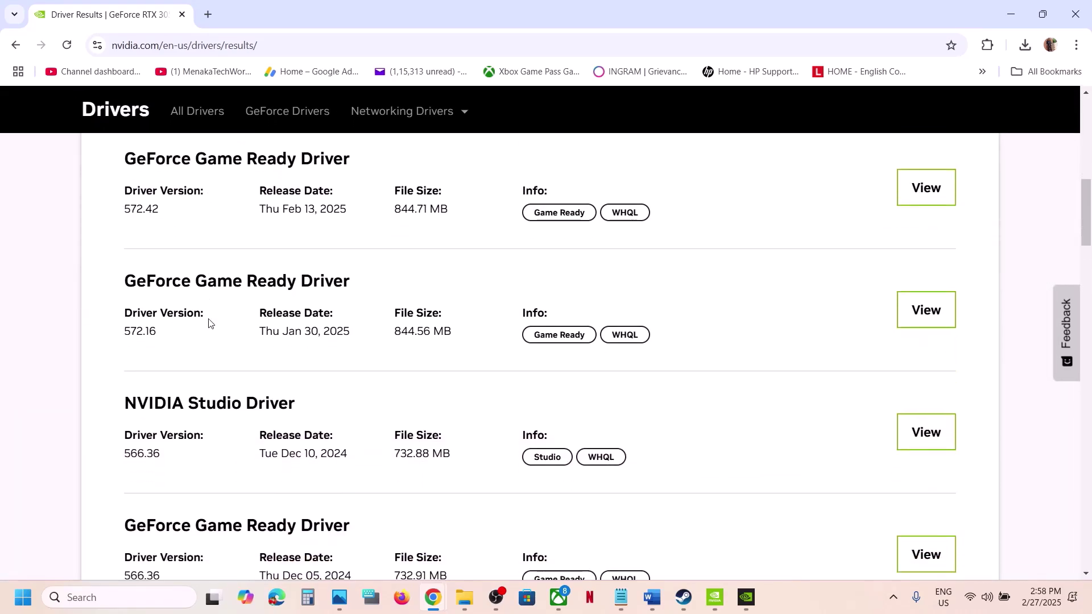
Step: Switch to the Word guide and highlight driver version 566.03 in Step 15
left_click(660, 599)
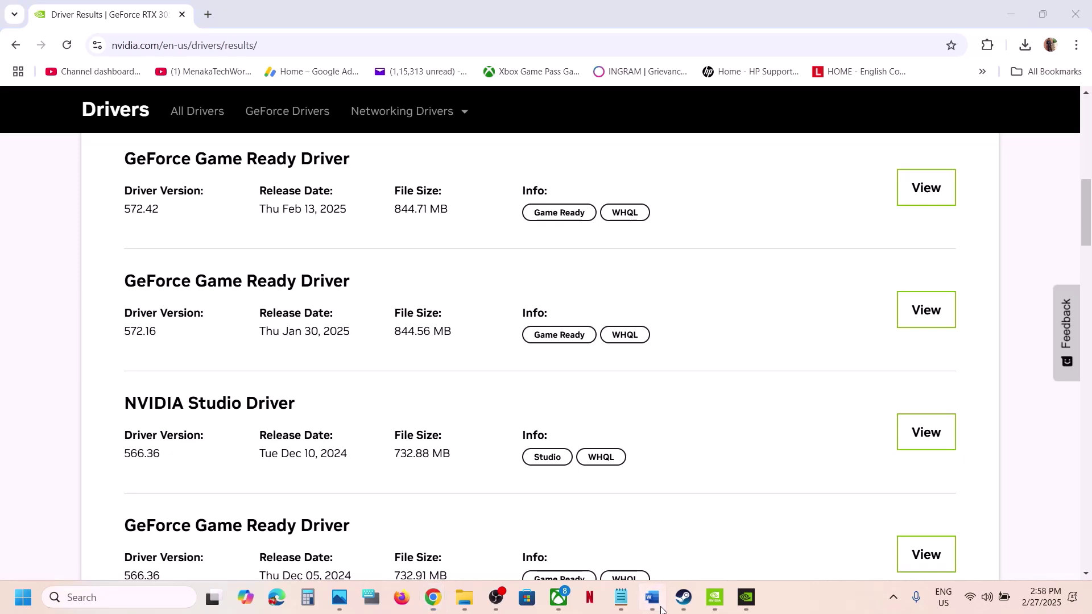
scroll(598, 418, "down", 5)
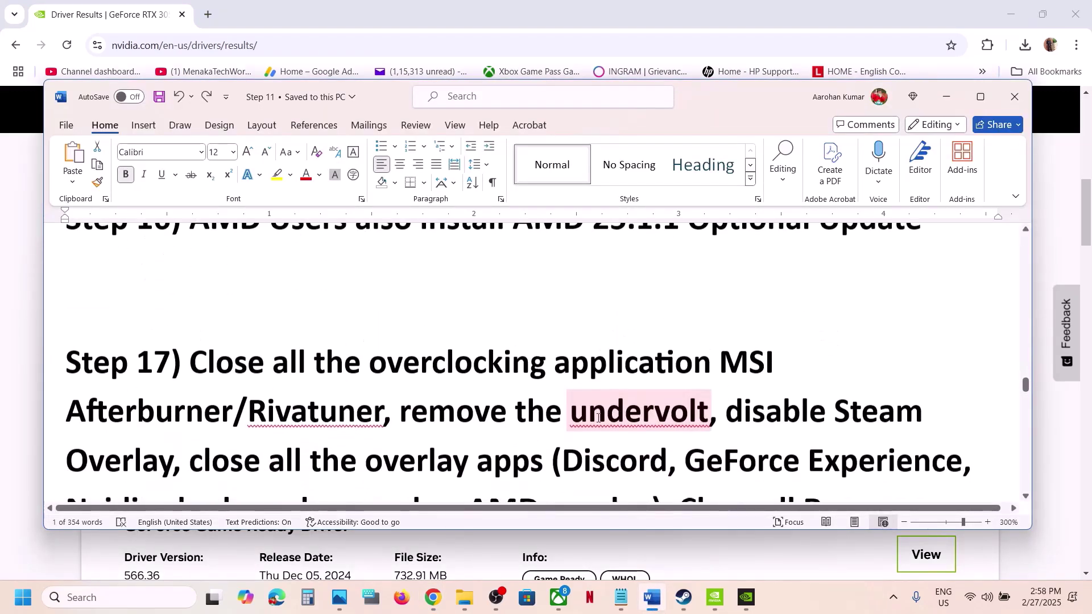
scroll(598, 418, "up", 3)
left_click_drag(561, 360, 653, 361)
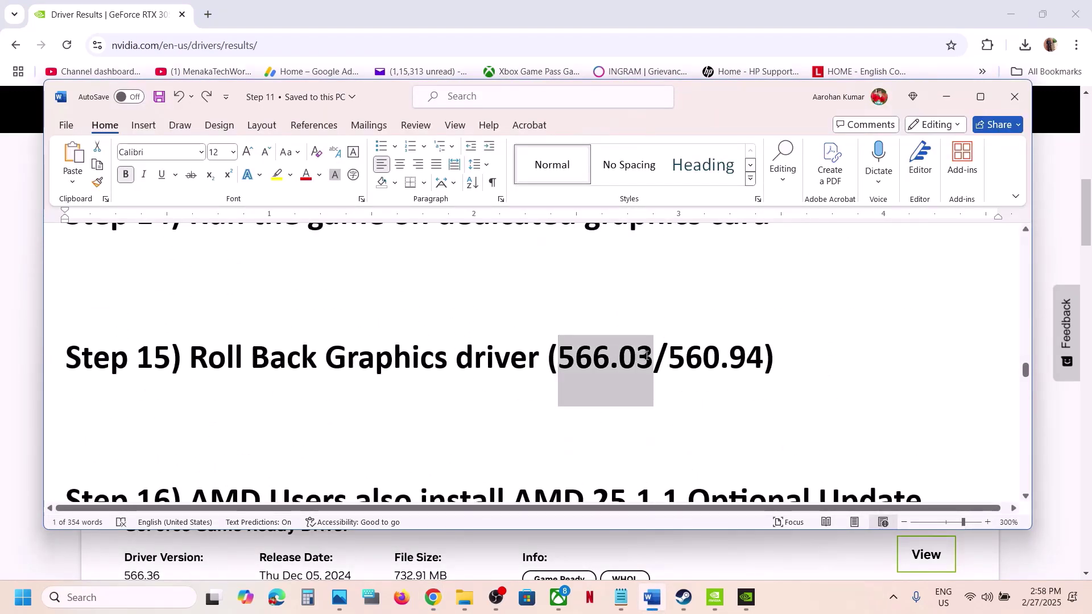
Step: Return to the NVIDIA results in Chrome and look through the older versions for Game Ready Driver 566.03
left_click(29, 472)
scroll(263, 373, "up", 4)
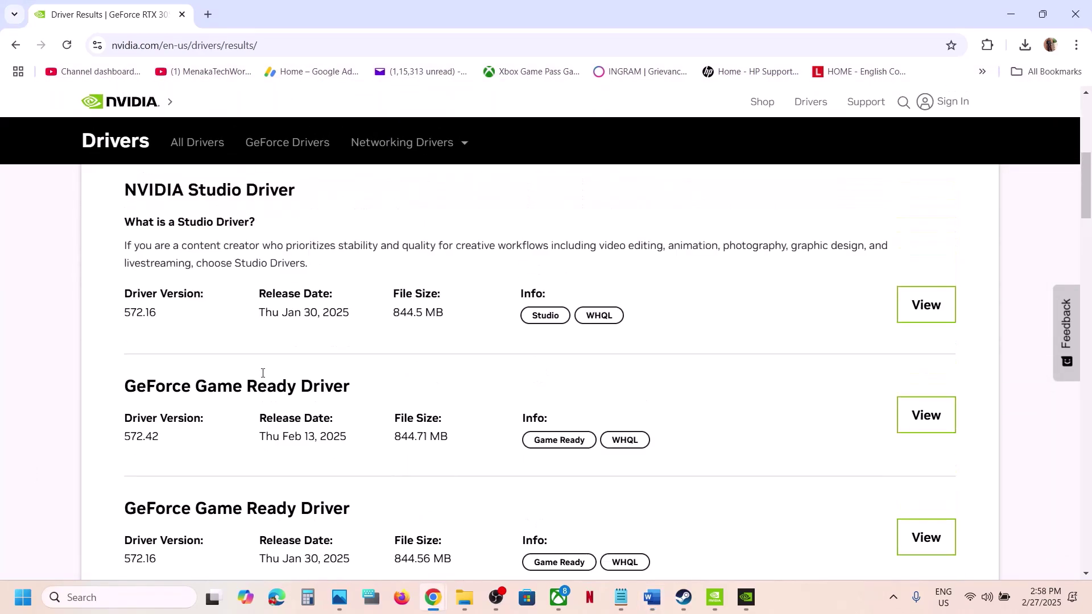
scroll(262, 373, "down", 2)
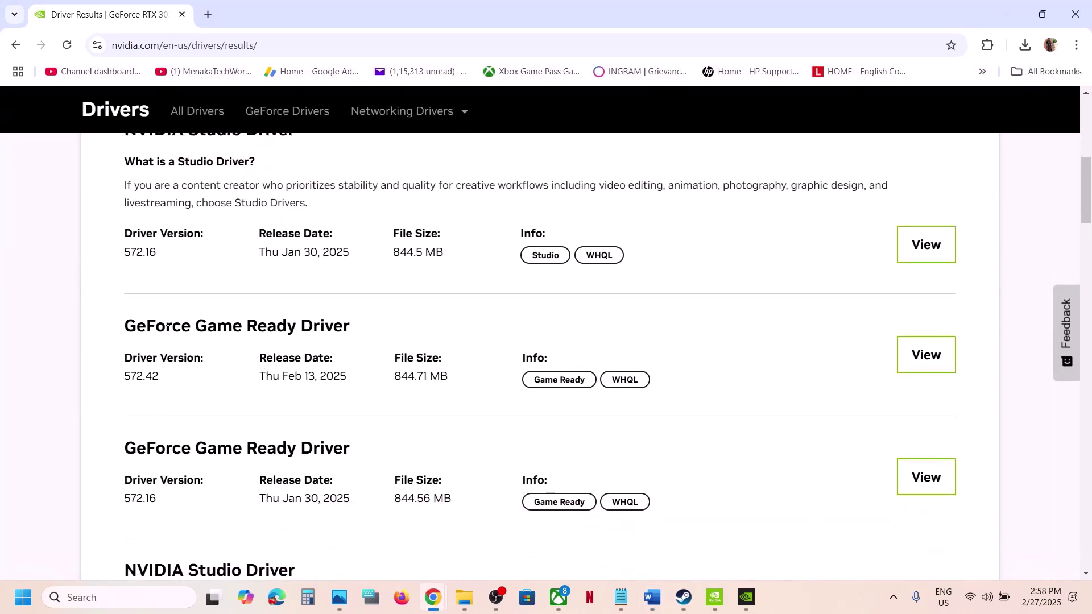
scroll(167, 331, "up", 1)
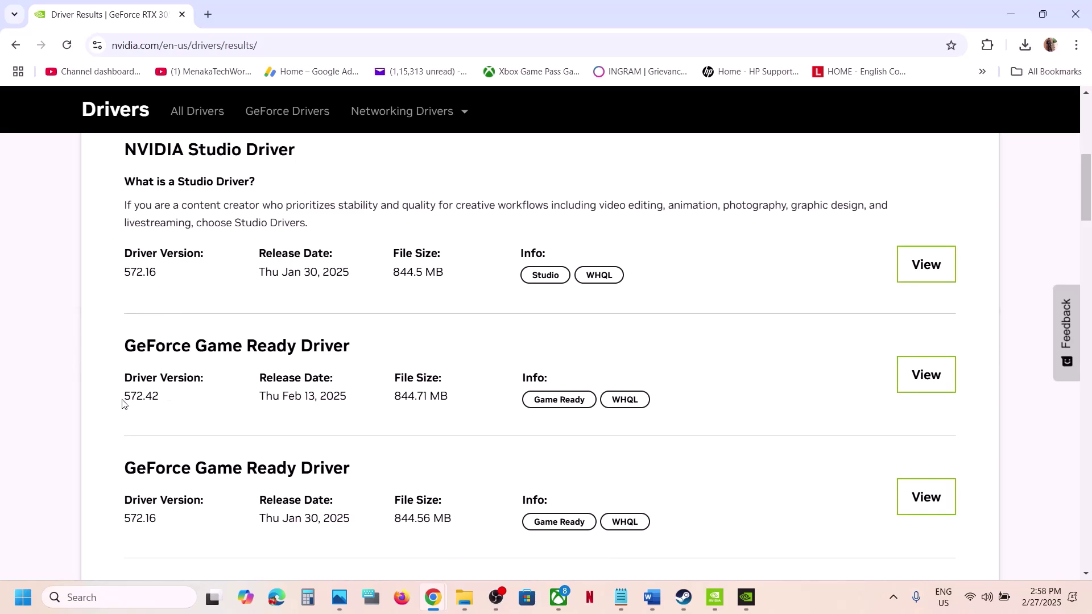
left_click_drag(122, 404, 160, 404)
left_click(166, 404)
scroll(166, 405, "down", 2)
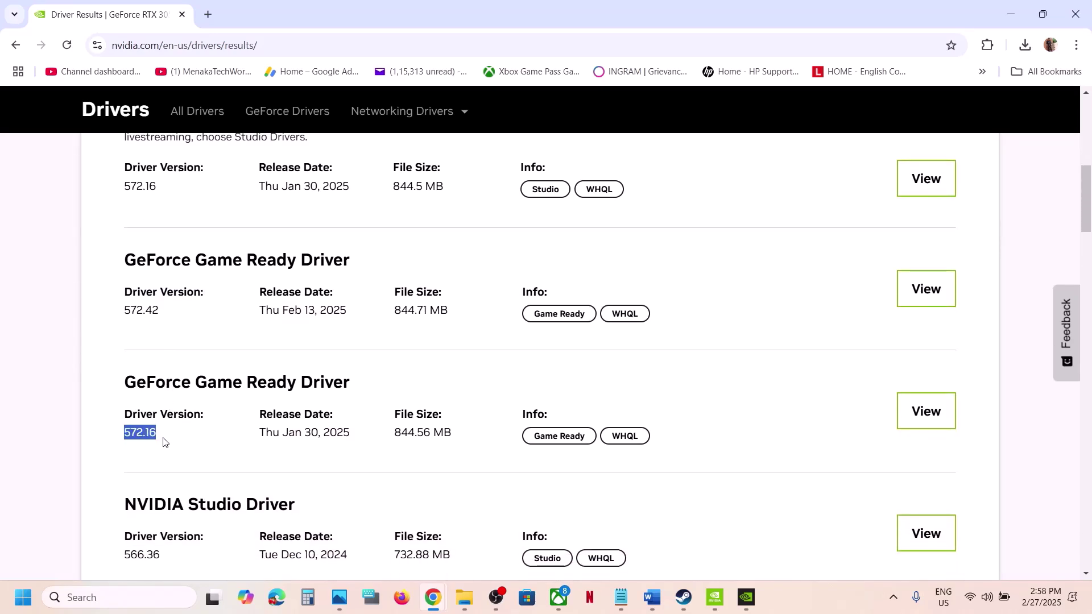
scroll(163, 442, "down", 3)
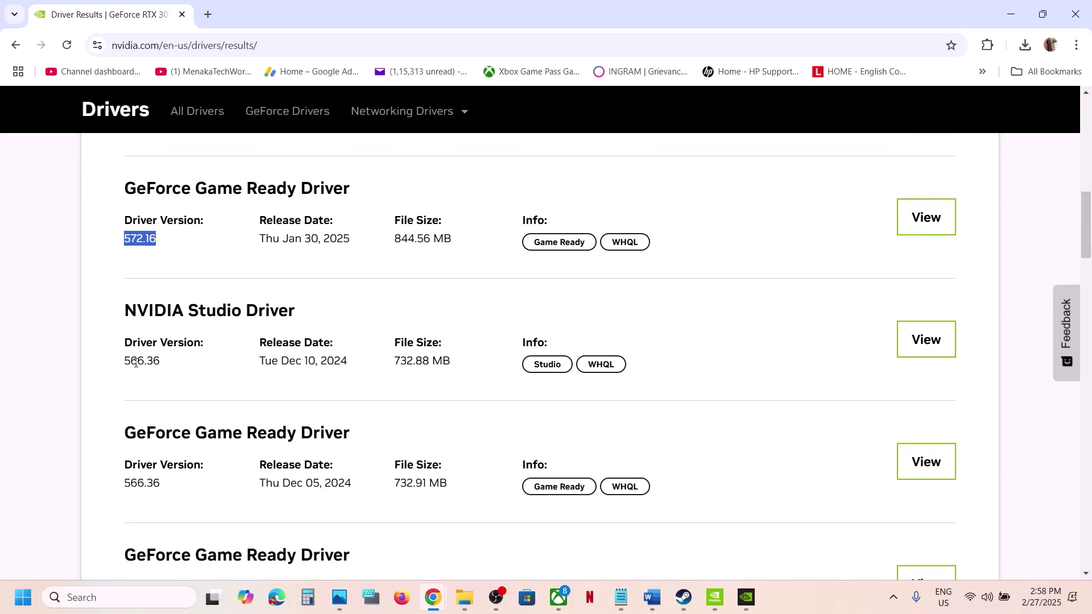
scroll(173, 365, "down", 6)
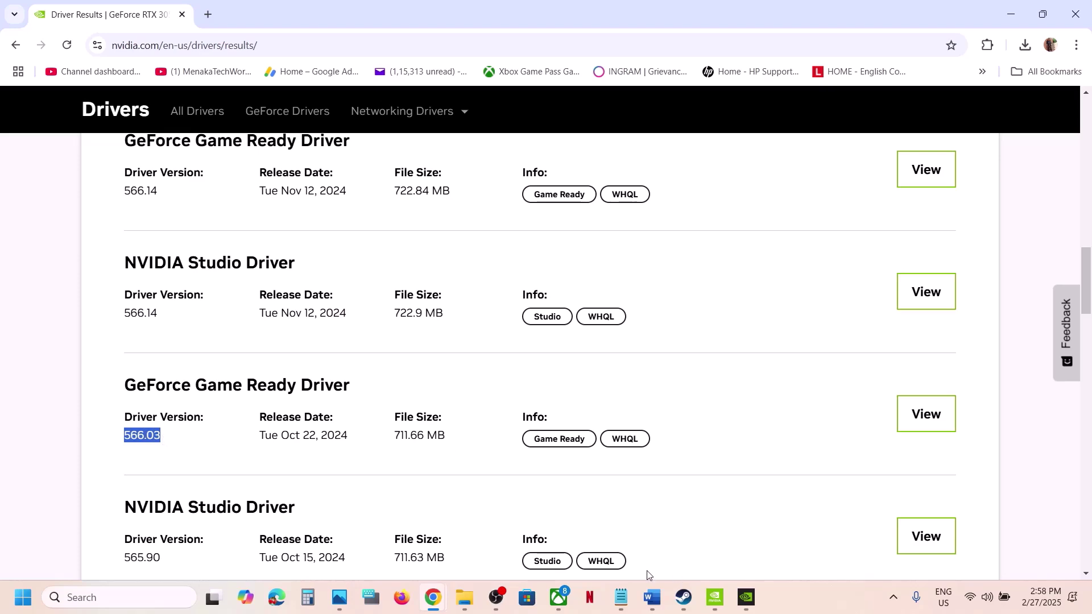
Step: Highlight the alternative version 560.94 in Word's Step 15, and locate that Game Ready Driver in Chrome's NVIDIA list
left_click(652, 600)
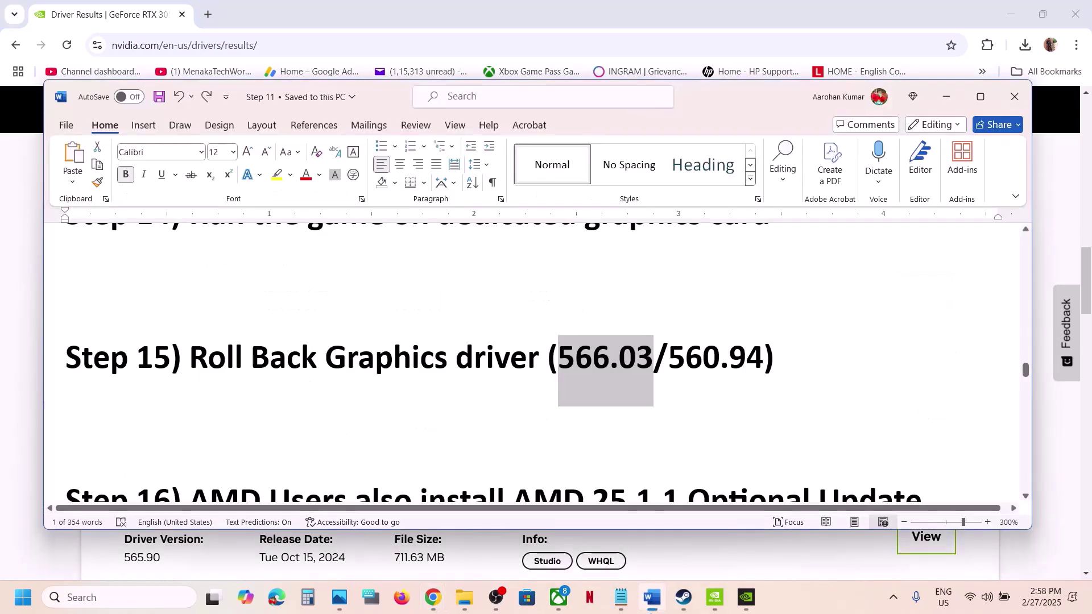
left_click_drag(668, 346, 764, 355)
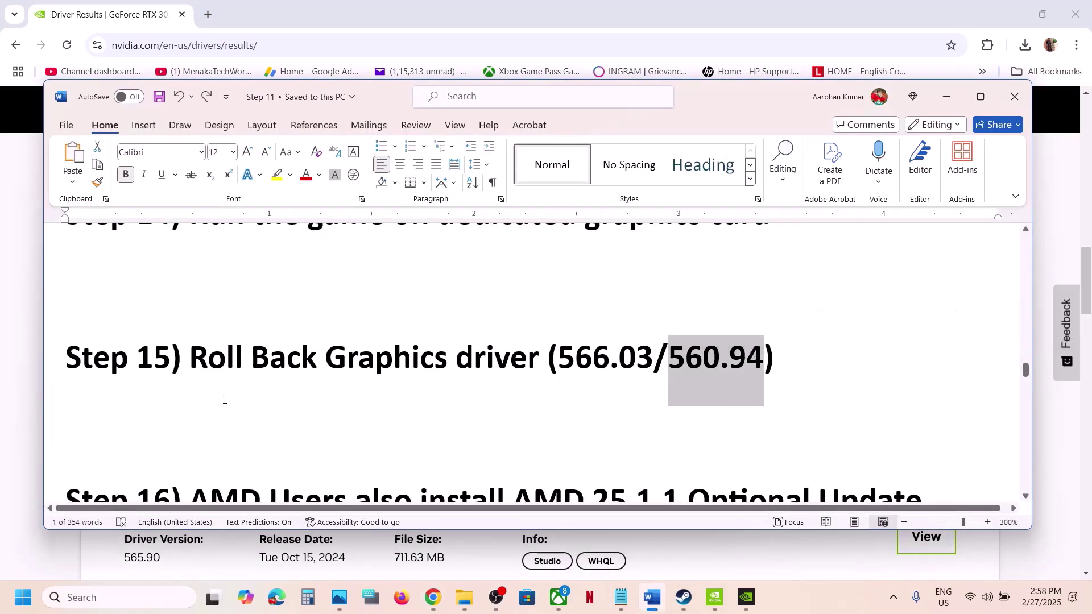
left_click(27, 490)
scroll(206, 493, "down", 5)
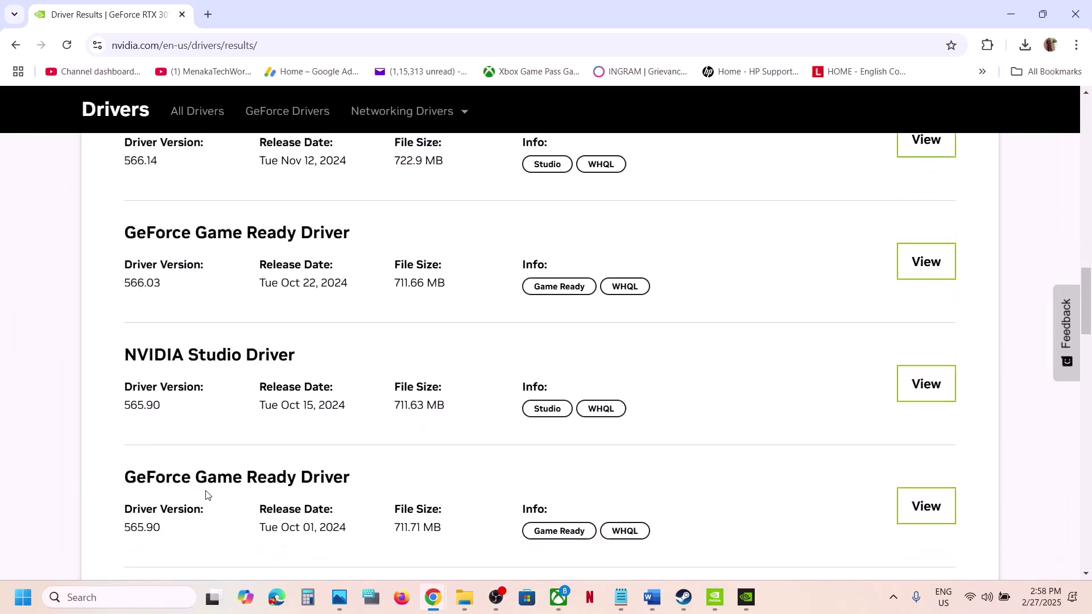
scroll(206, 493, "down", 5)
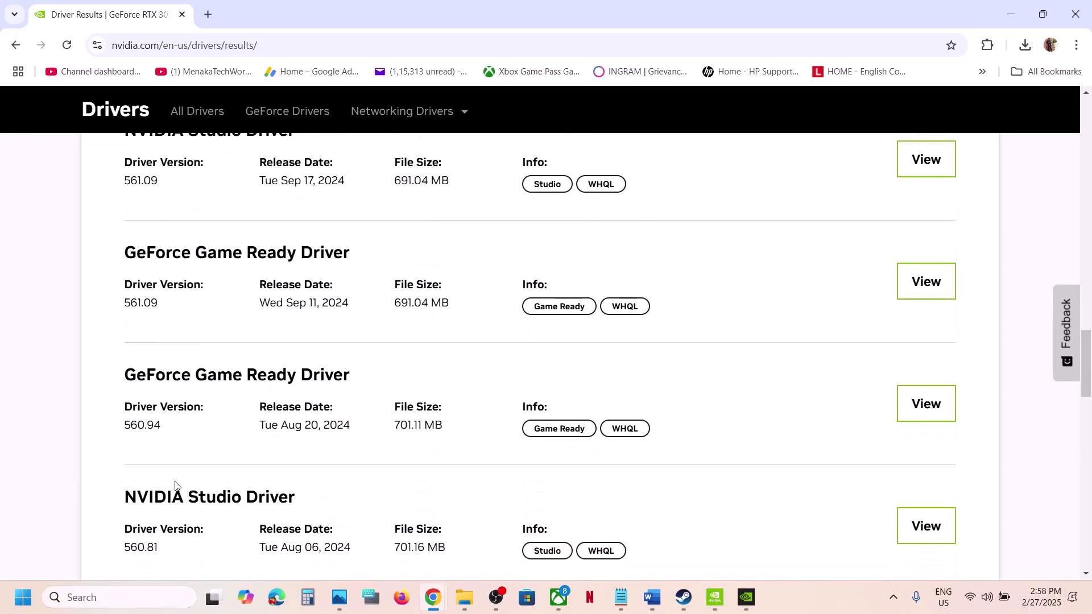
scroll(175, 485, "down", 1)
scroll(175, 485, "up", 1)
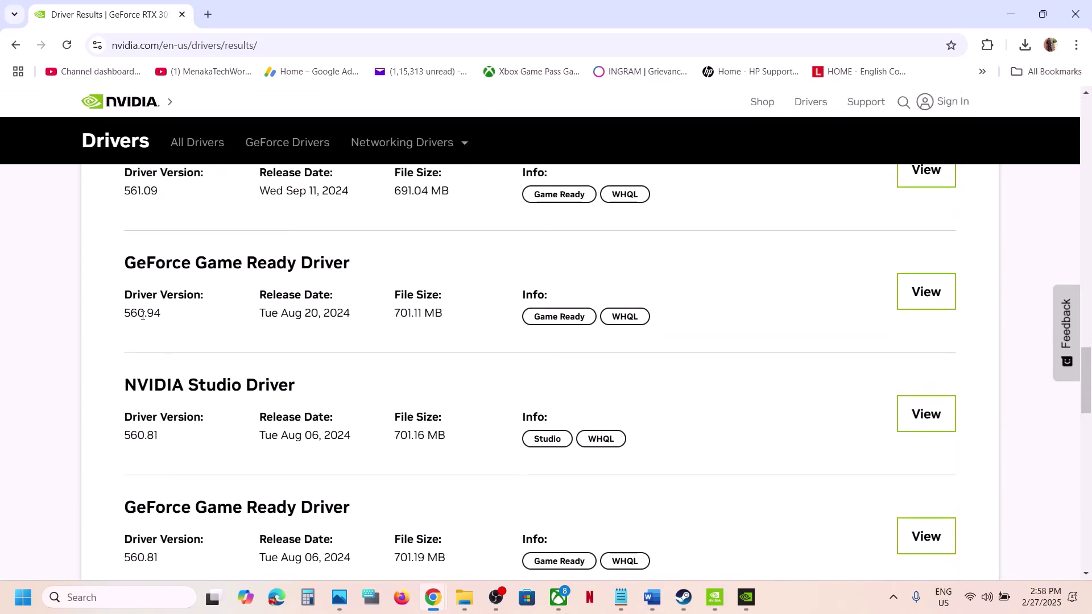
left_click_drag(124, 323, 202, 314)
left_click(202, 314)
scroll(313, 302, "up", 4)
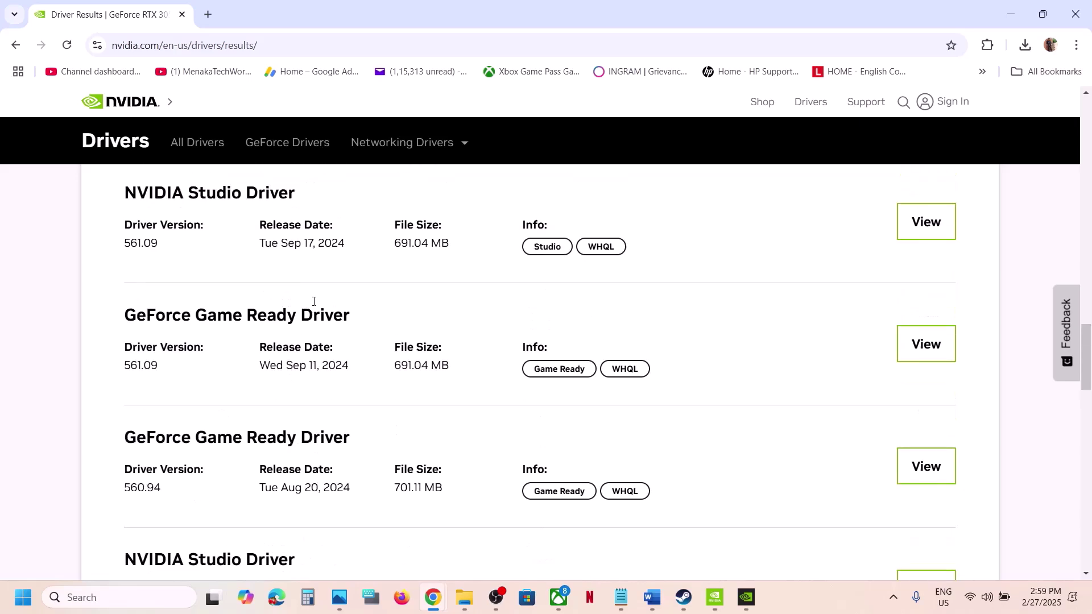
scroll(314, 302, "up", 15)
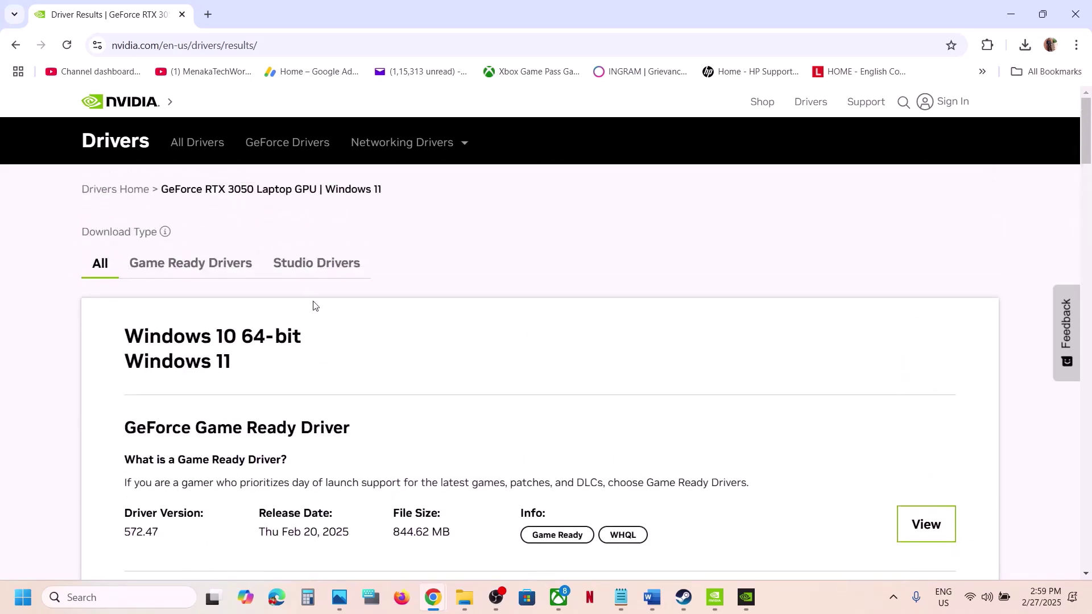
Step: Switch to the Word guide and copy the text "AMD 25.1.1 Optional Update" from Step 16
left_click(652, 597)
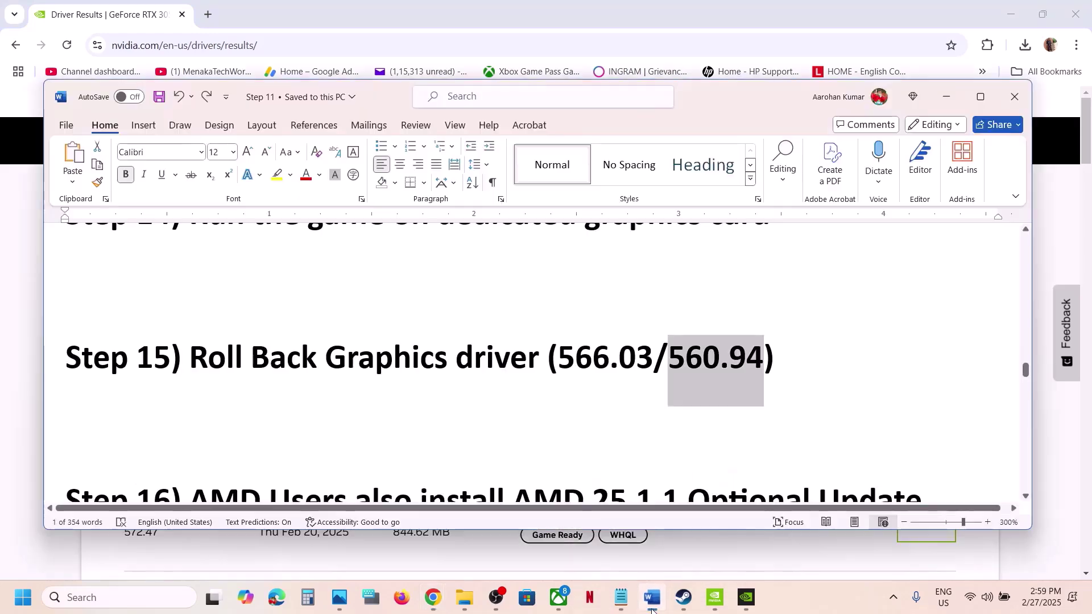
scroll(358, 386, "down", 3)
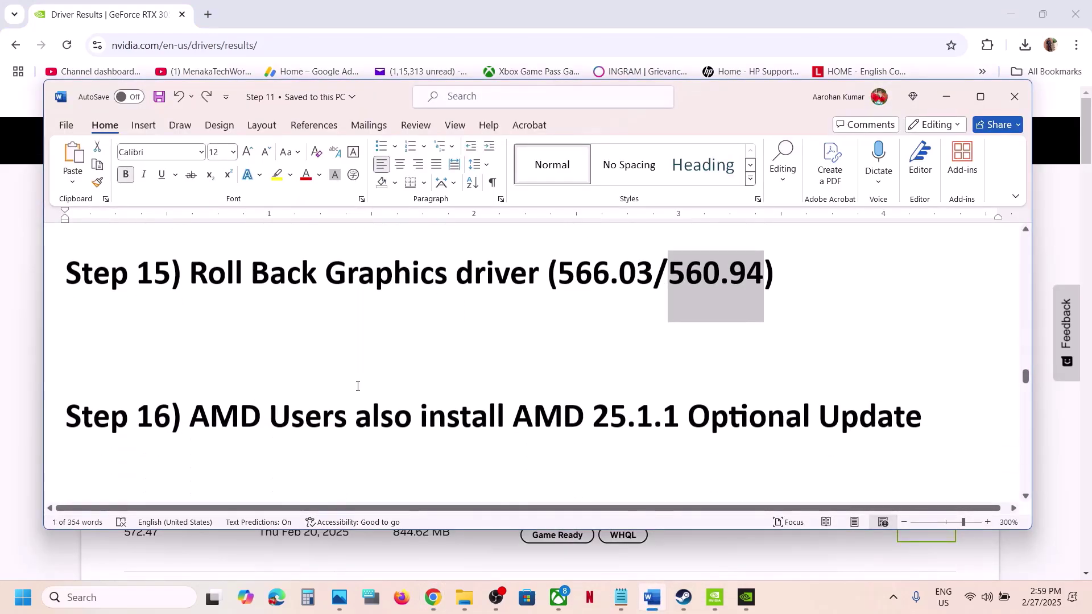
scroll(356, 383, "up", 1)
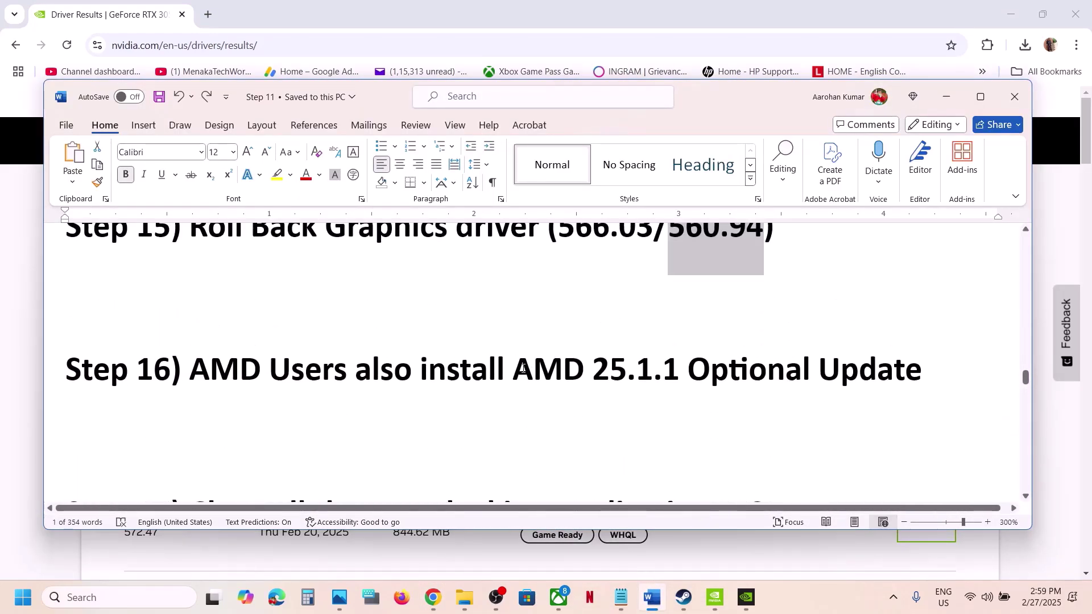
left_click_drag(523, 368, 884, 355)
key("ctrl+c")
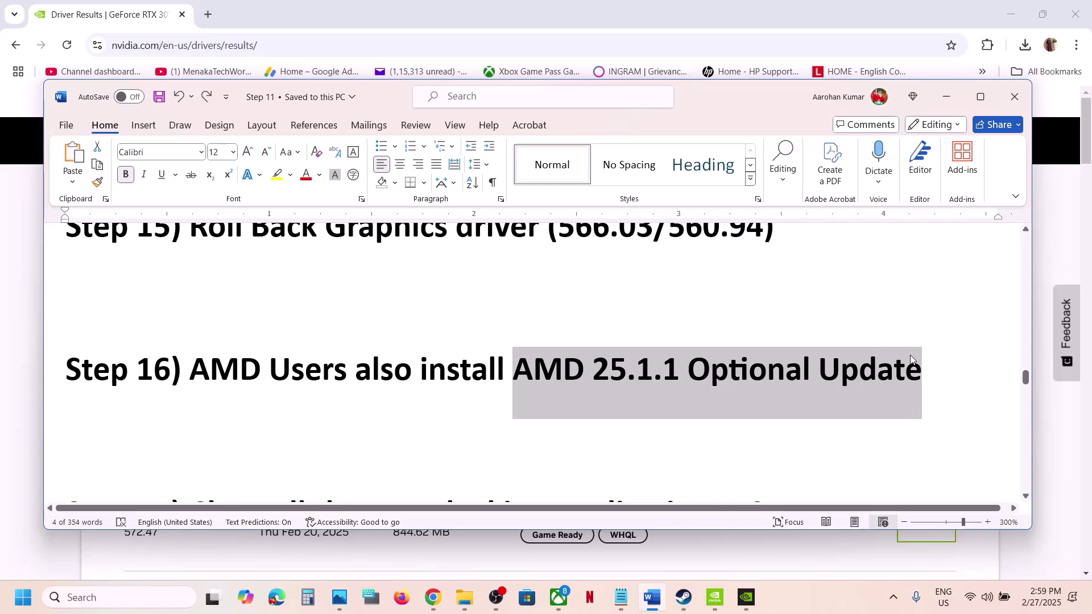
Step: Search Google for the copied "AMD 25.1.1 Optional Update" text in a new tab of the Chrome driver window
mouse_move(438, 600)
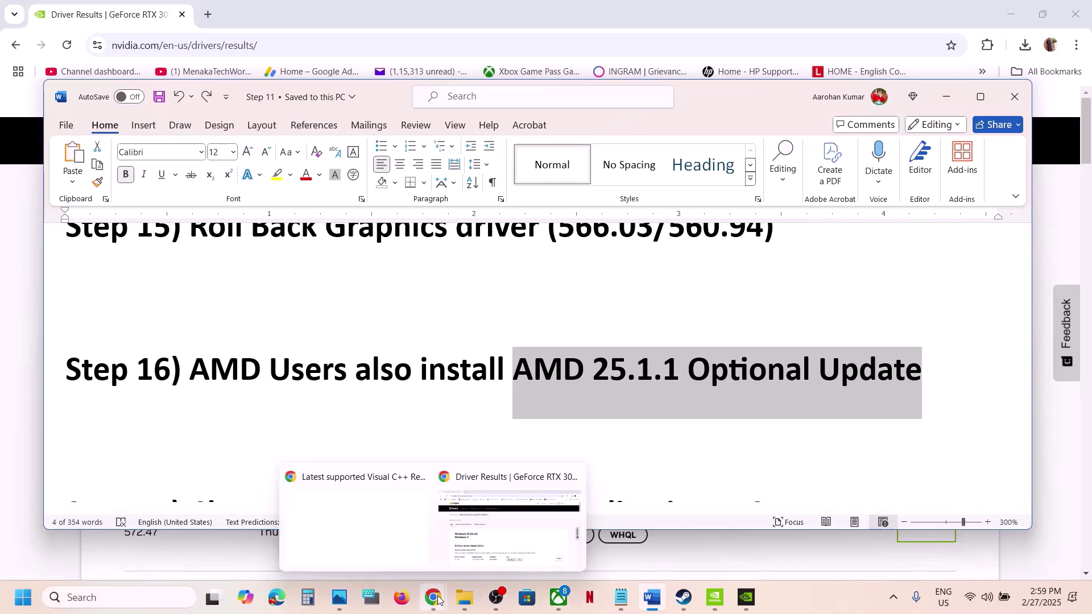
left_click(501, 533)
left_click(207, 20)
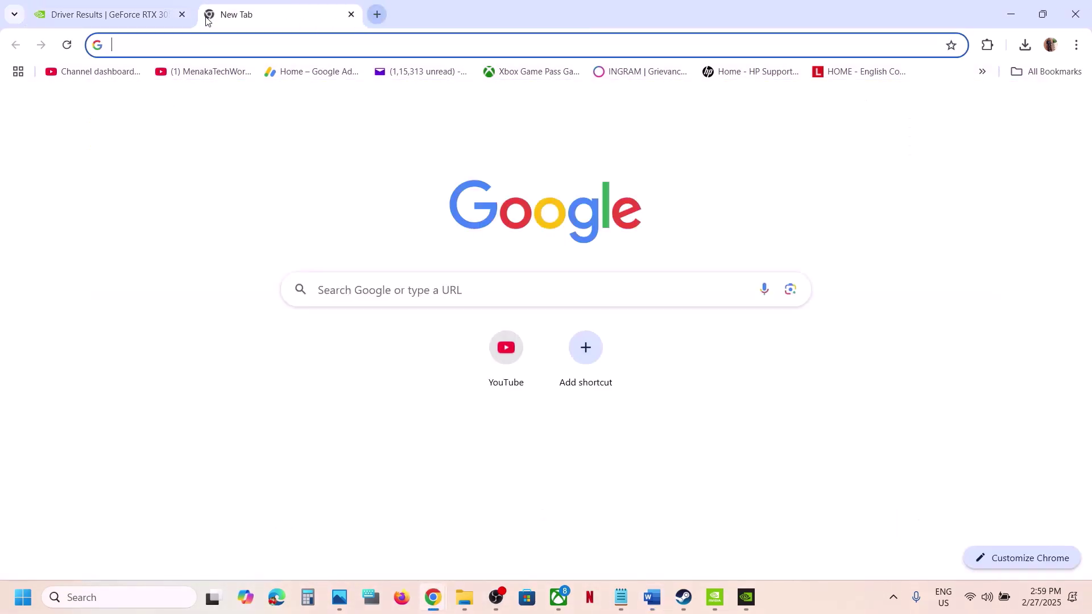
key("ctrl+v")
key("Return")
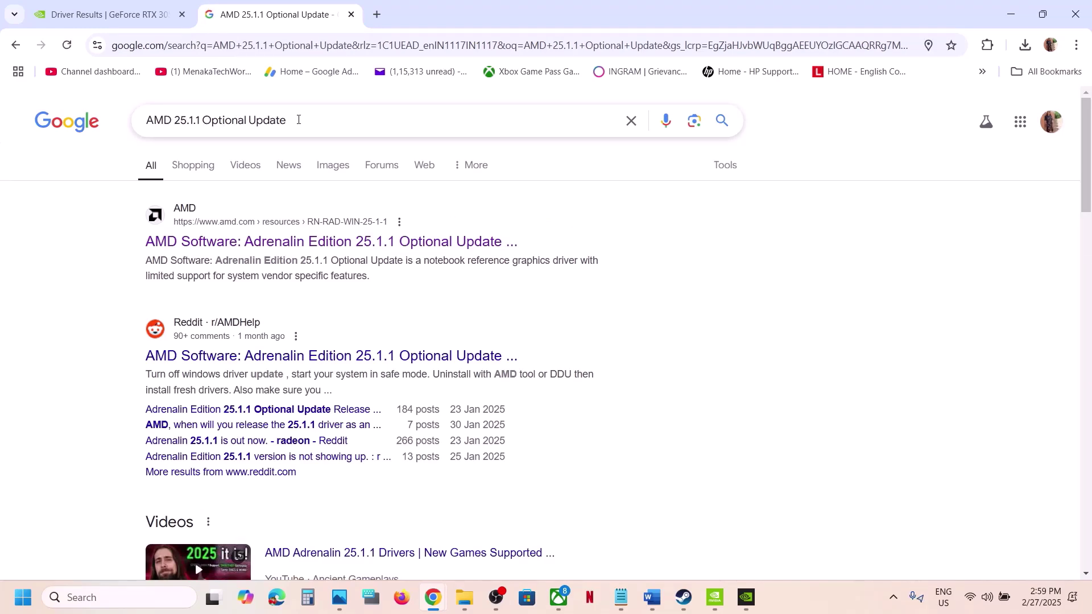
Step: Download the Adrenalin Edition 25.1.1 Optional Update driver for Windows 10 and 11 64-bit from AMD's release notes, and check its progress
left_click(251, 247)
scroll(362, 285, "down", 14)
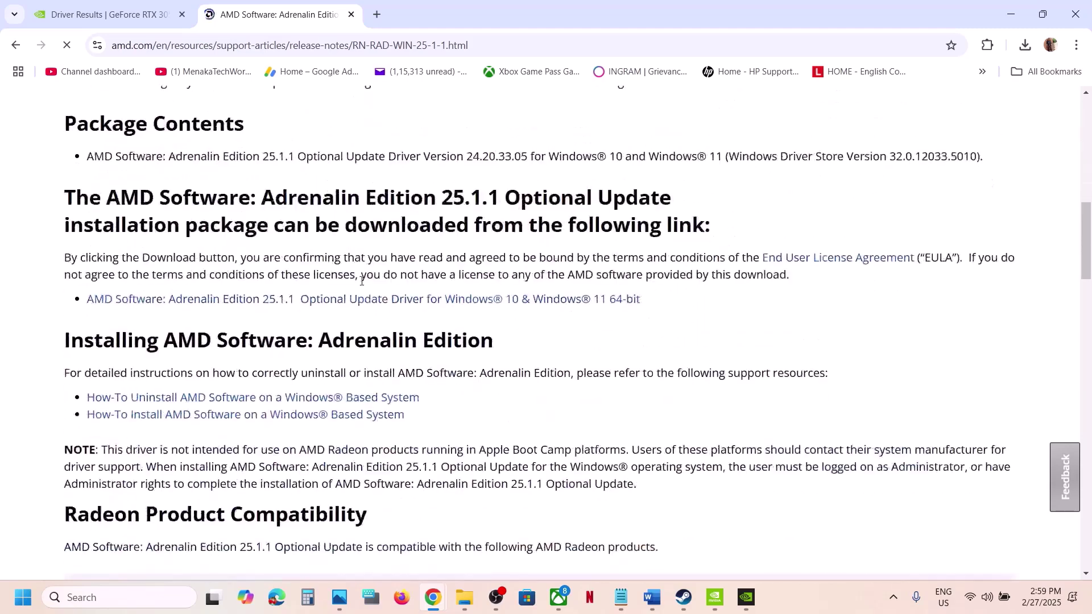
left_click(310, 302)
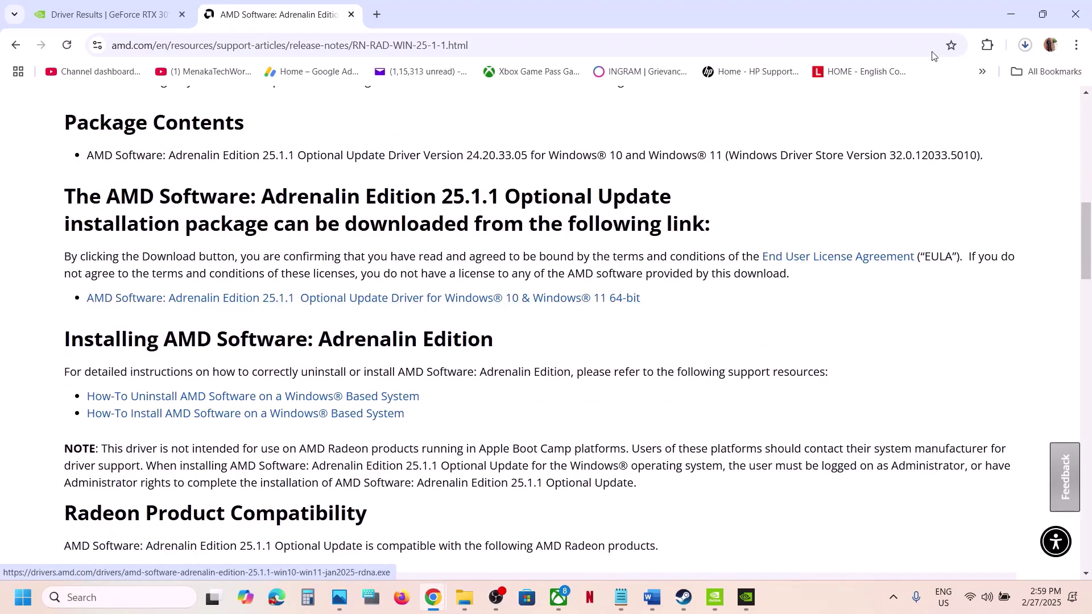
left_click(1028, 44)
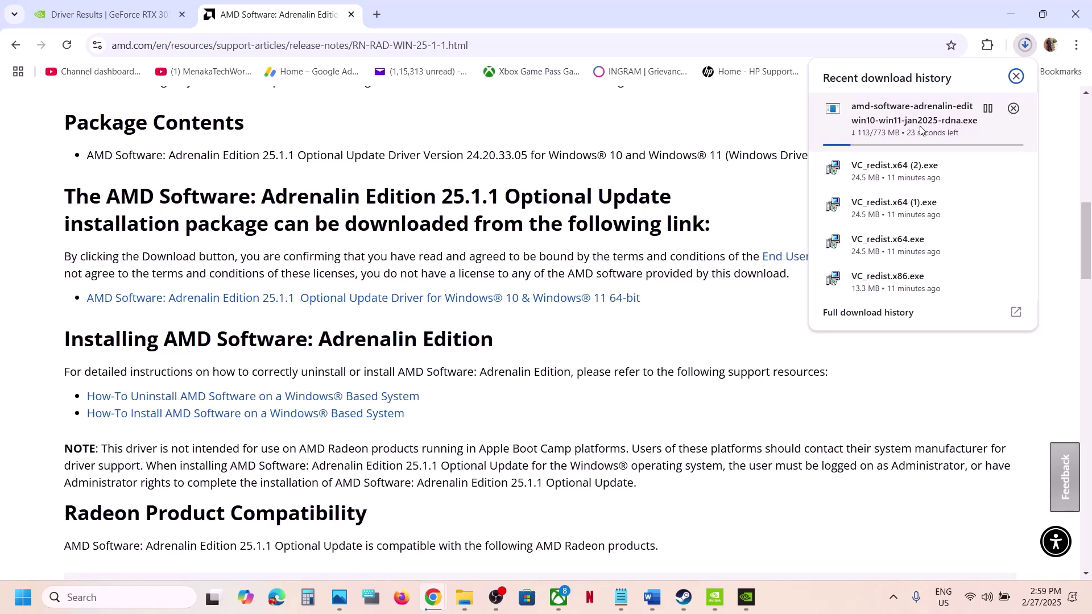
left_click(637, 184)
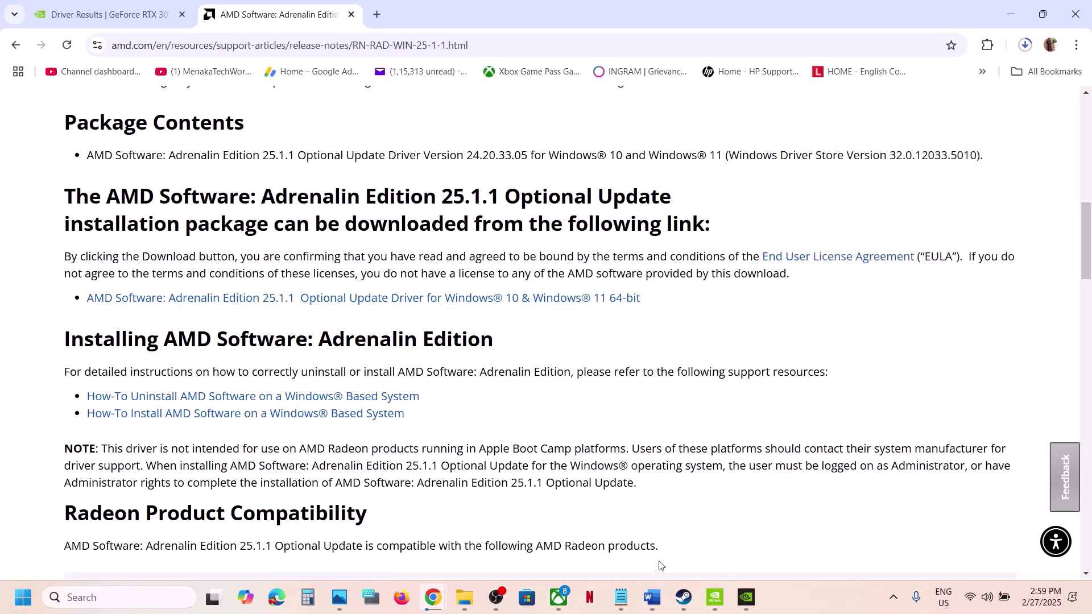
Step: Return to the Word guide over Steam and read Step 17 on closing overclocking and overlay applications
left_click(682, 596)
left_click(653, 597)
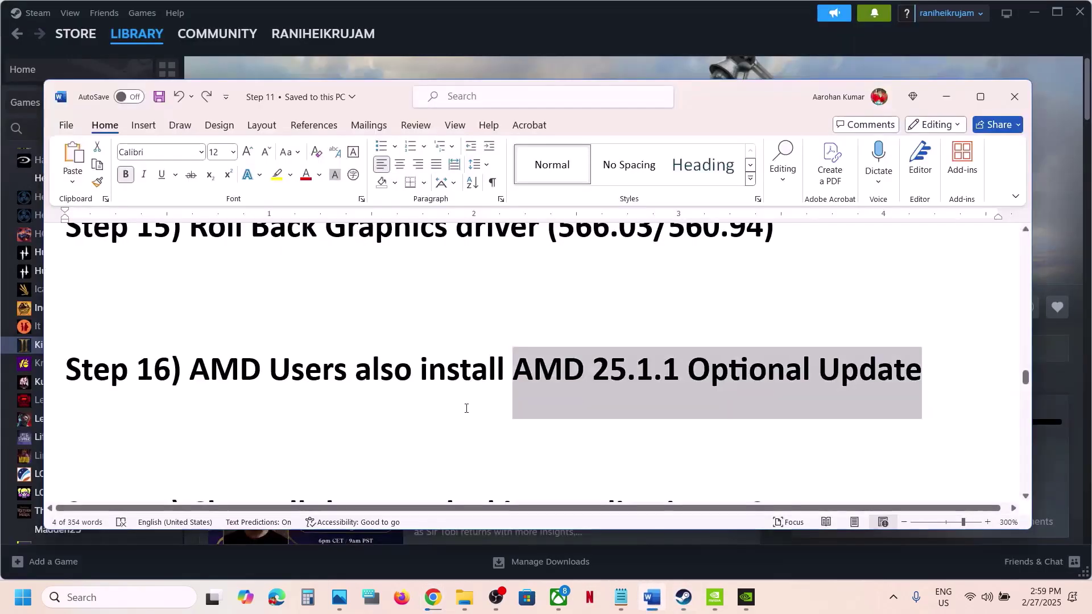
scroll(202, 270, "down", 5)
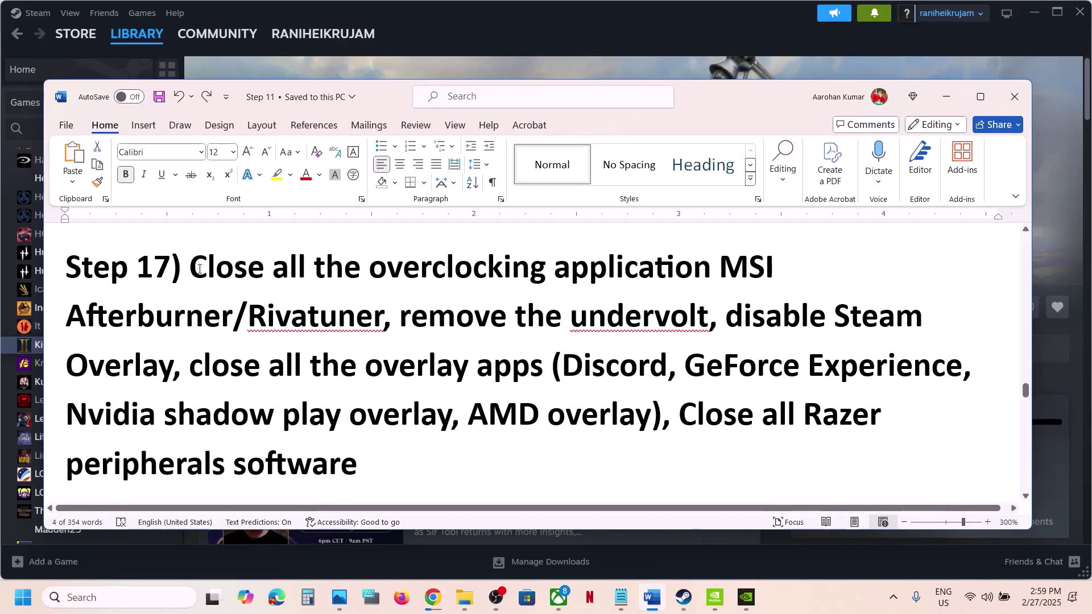
Step: Highlight the MSI Afterburner/Rivatuner instruction in Step 17, and launch MSI Afterburner and RivaTuner Statistics Server from Windows search
left_click_drag(199, 270, 318, 319)
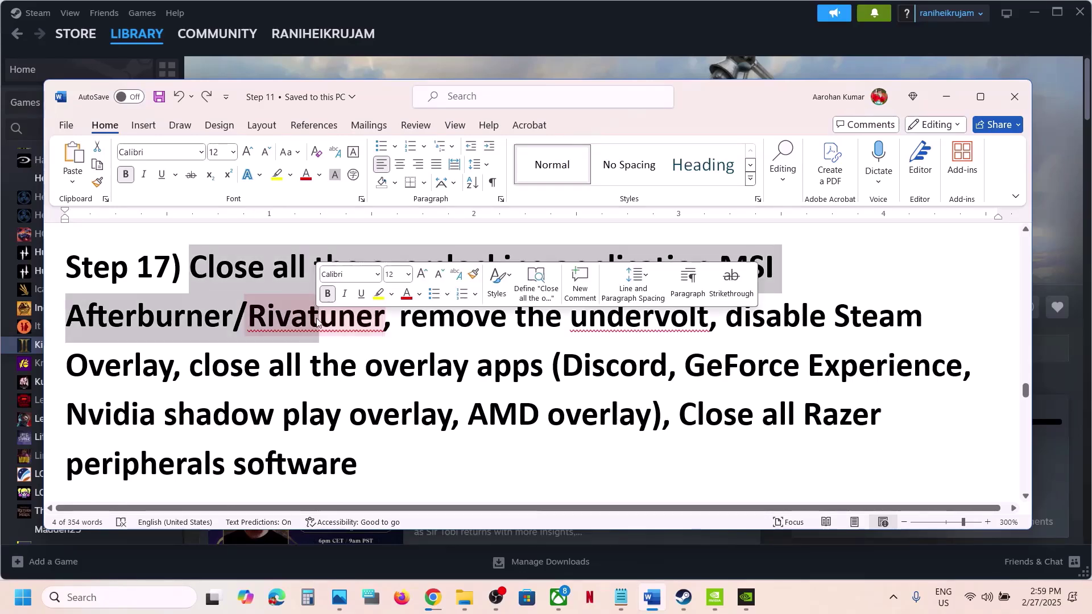
left_click(141, 592)
type("msi afterburner")
key("Return")
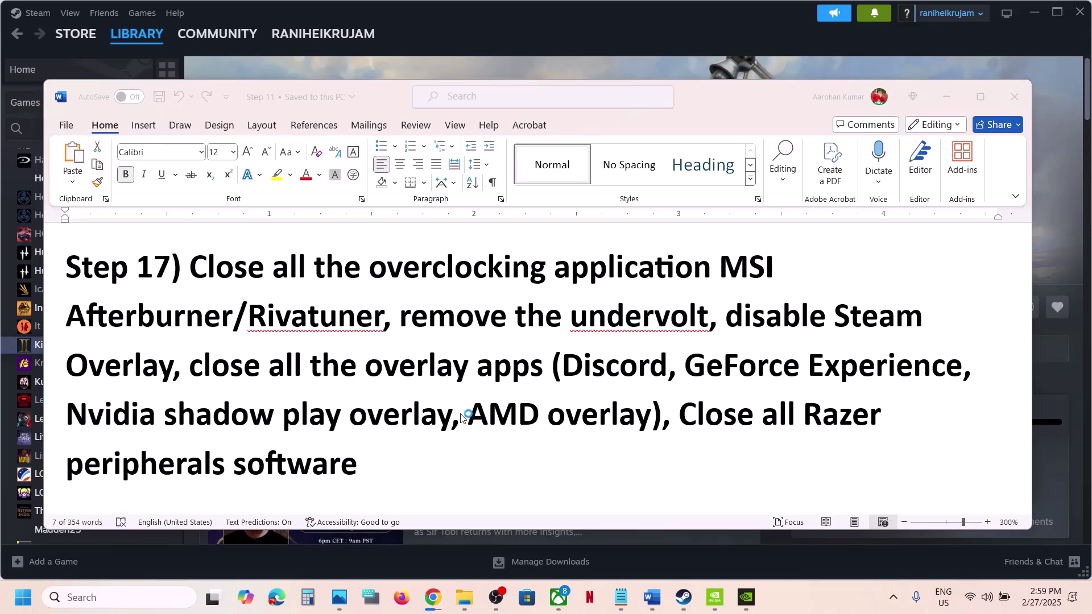
left_click(102, 601)
type("riva")
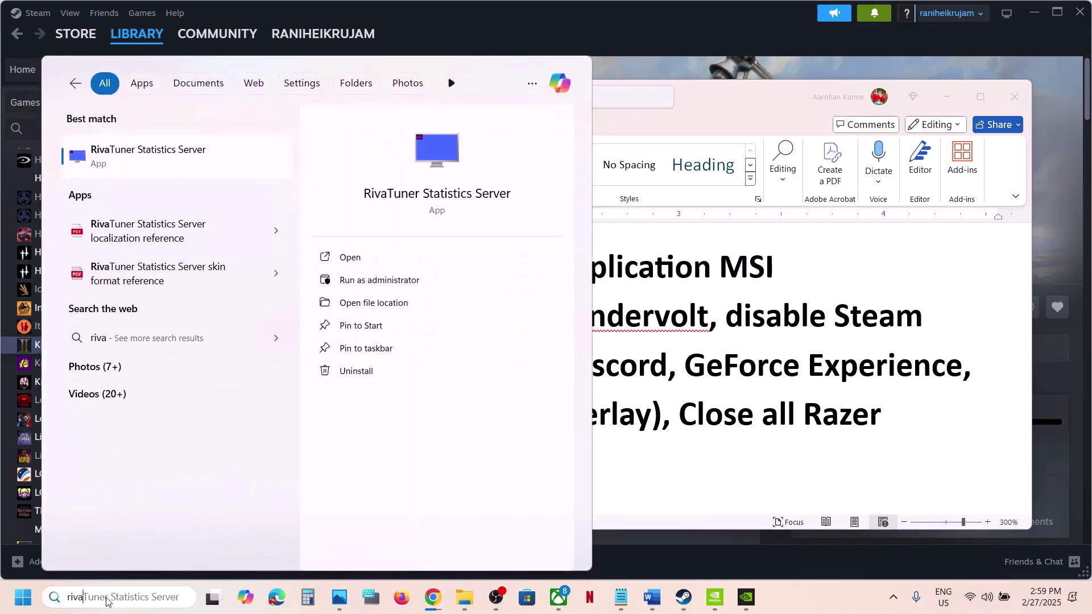
key("Return")
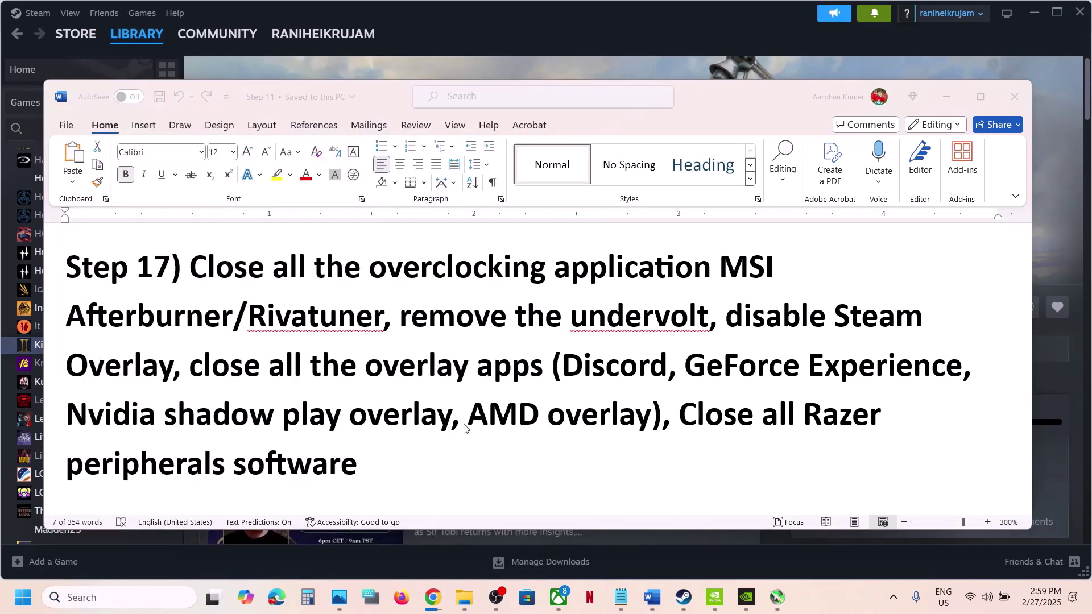
Step: Minimize the MSI Afterburner window and quit both MSI Afterburner and RivaTuner Statistics Server running in the background
left_click(895, 600)
left_click(778, 607)
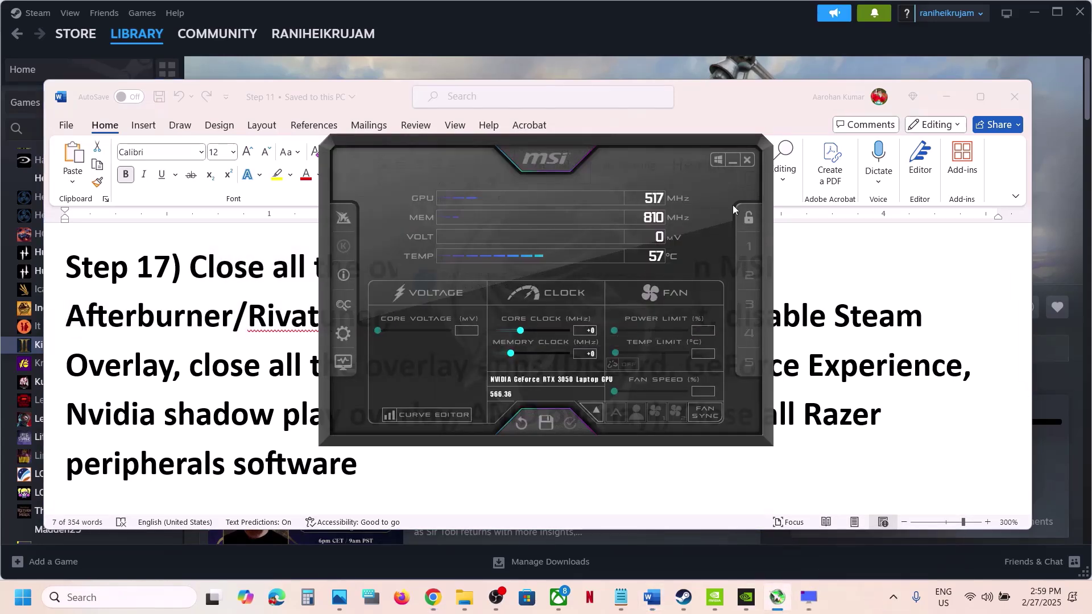
left_click(731, 164)
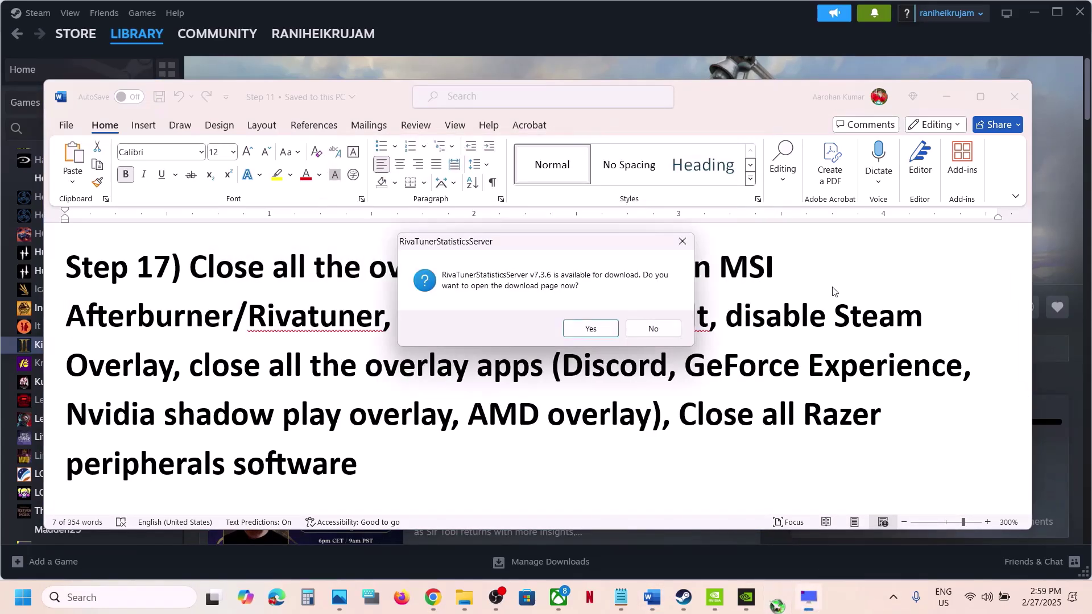
left_click(893, 599)
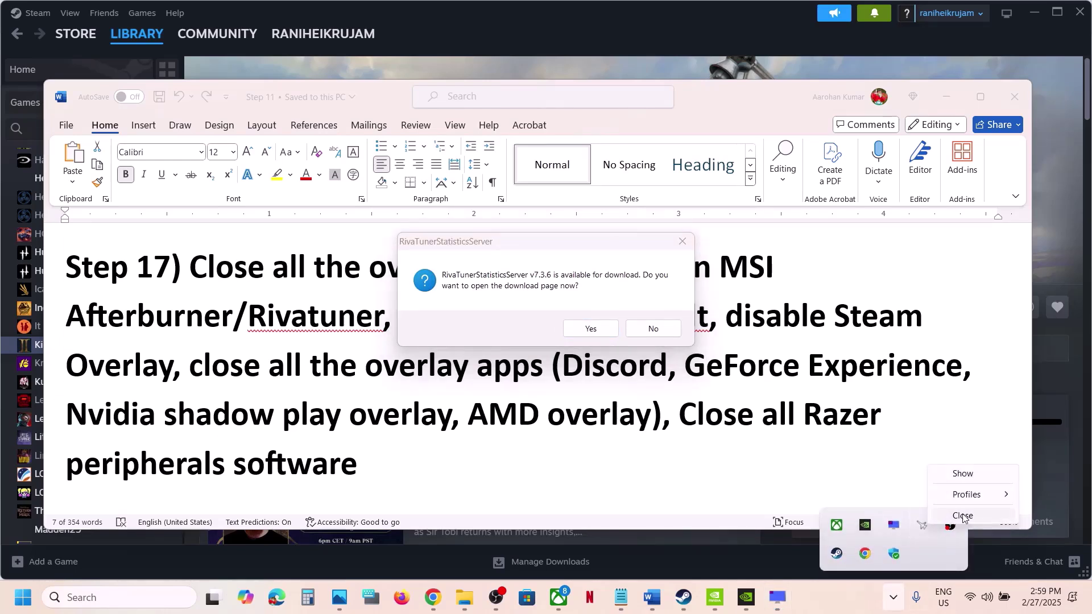
left_click(963, 516)
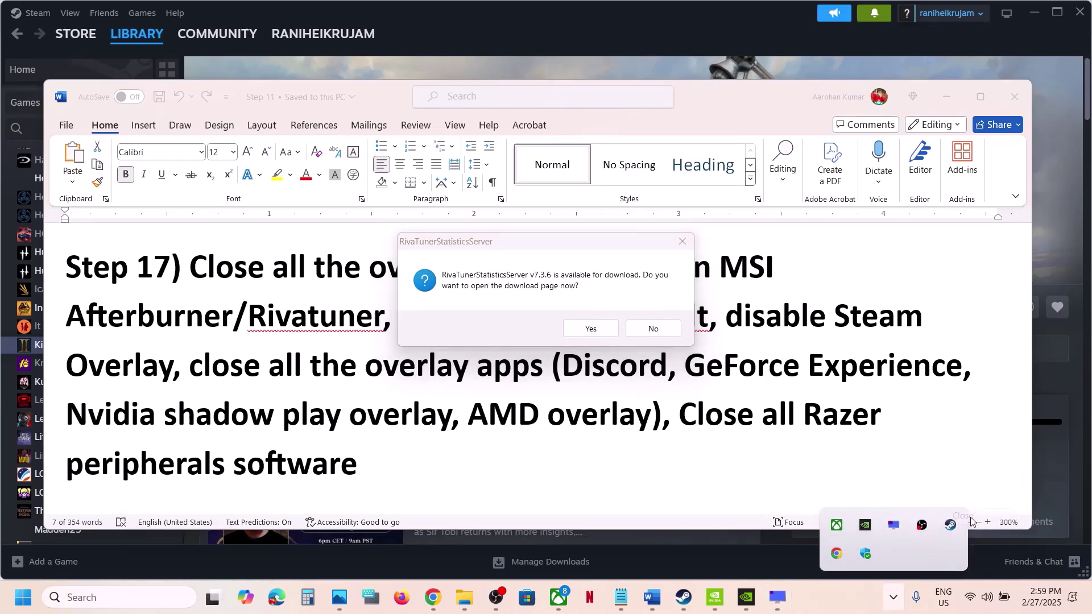
right_click(893, 532)
left_click(931, 563)
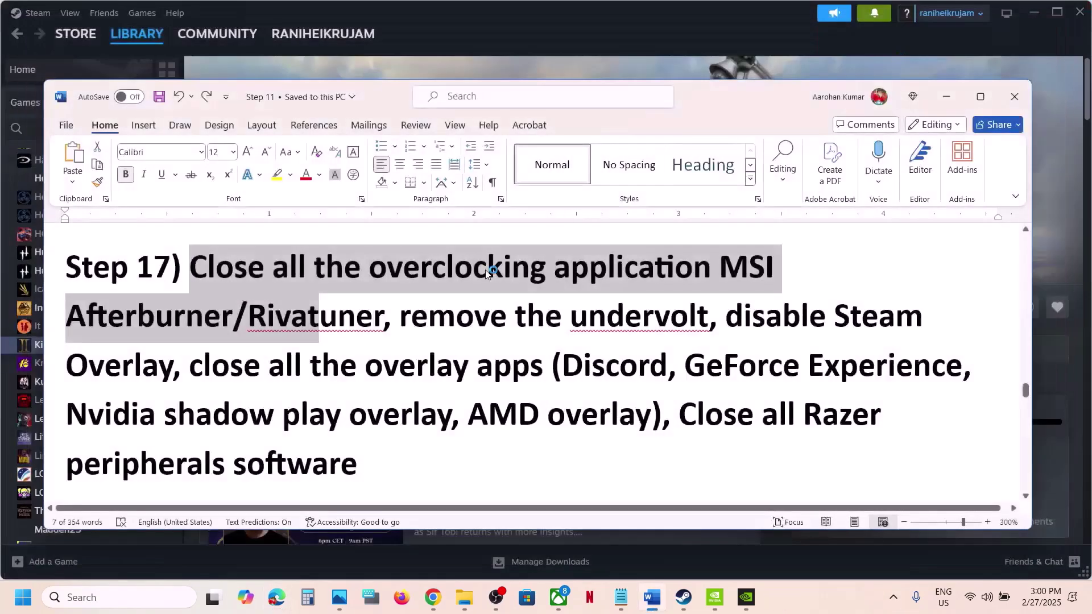
Step: Read the Step 17 instructions on removing the undervolt, and highlight "disable Steam Overlay" in the Word guide
left_click(419, 319)
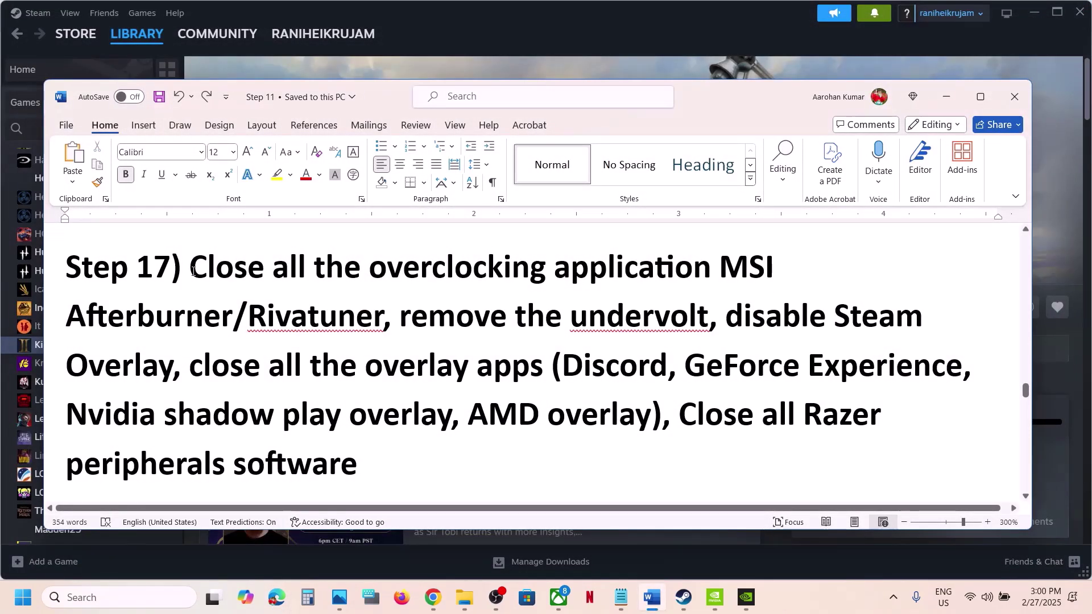
left_click_drag(190, 267, 625, 319)
right_click(574, 333)
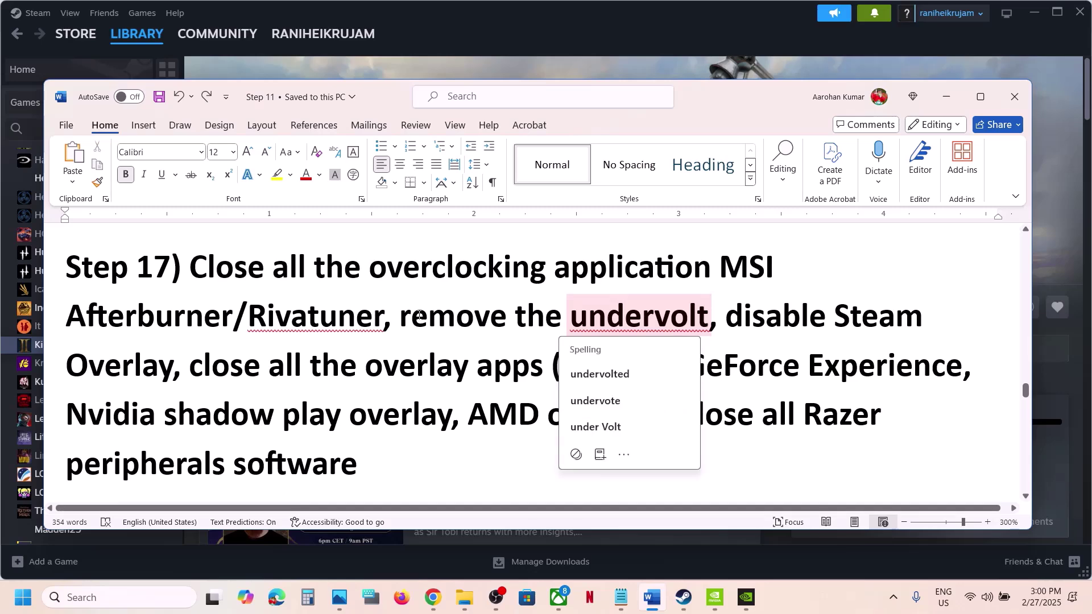
left_click_drag(500, 318, 181, 367)
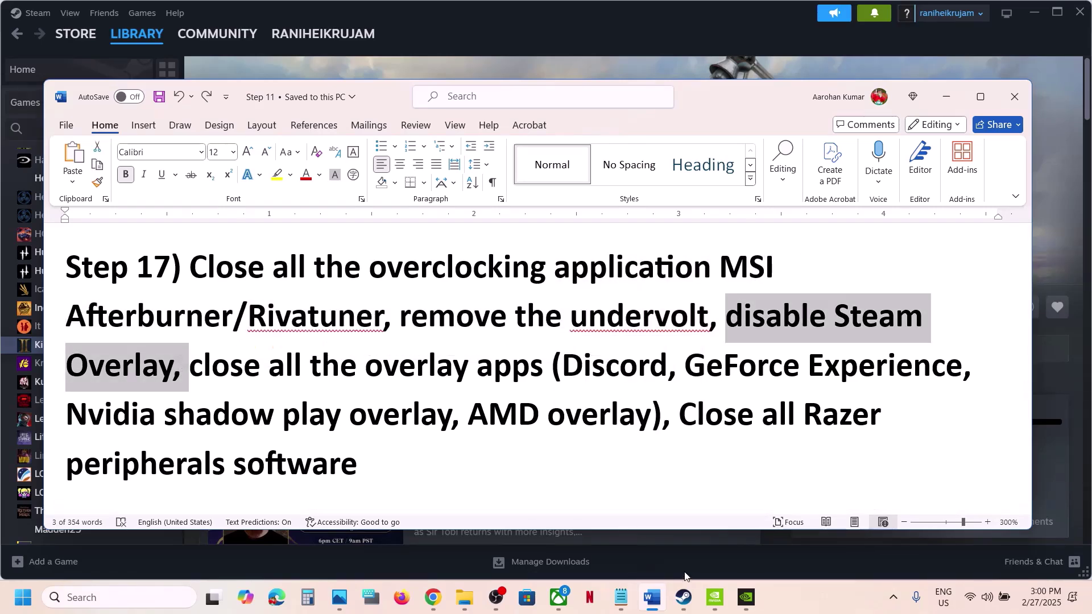
Step: Switch to Steam, check the in-game Steam Overlay setting in the properties of Kingdom Come: Deliverance II, and close the properties
left_click(683, 602)
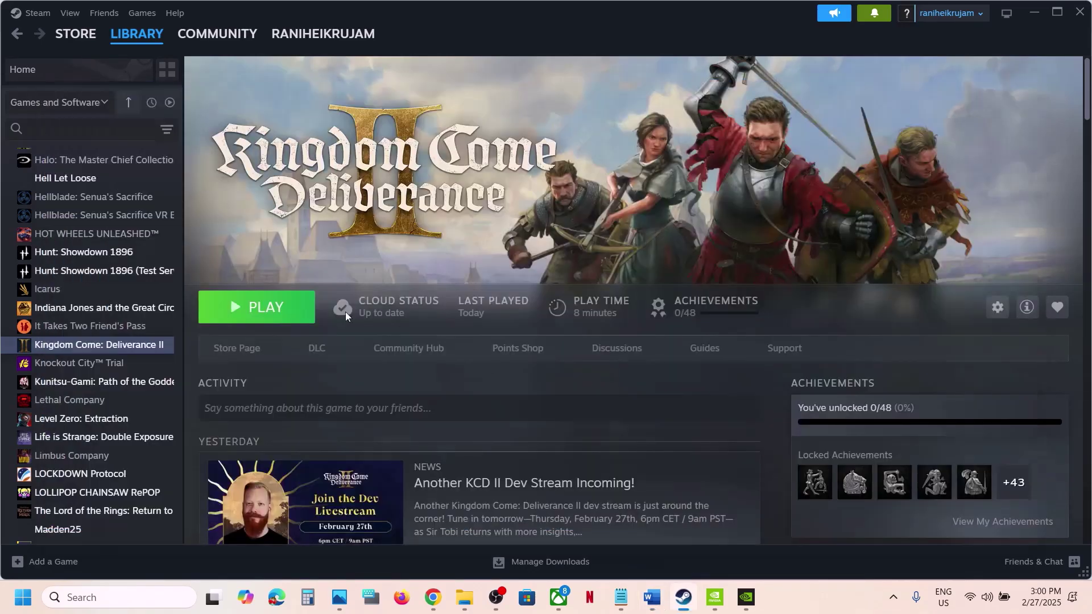
right_click(128, 352)
left_click(199, 454)
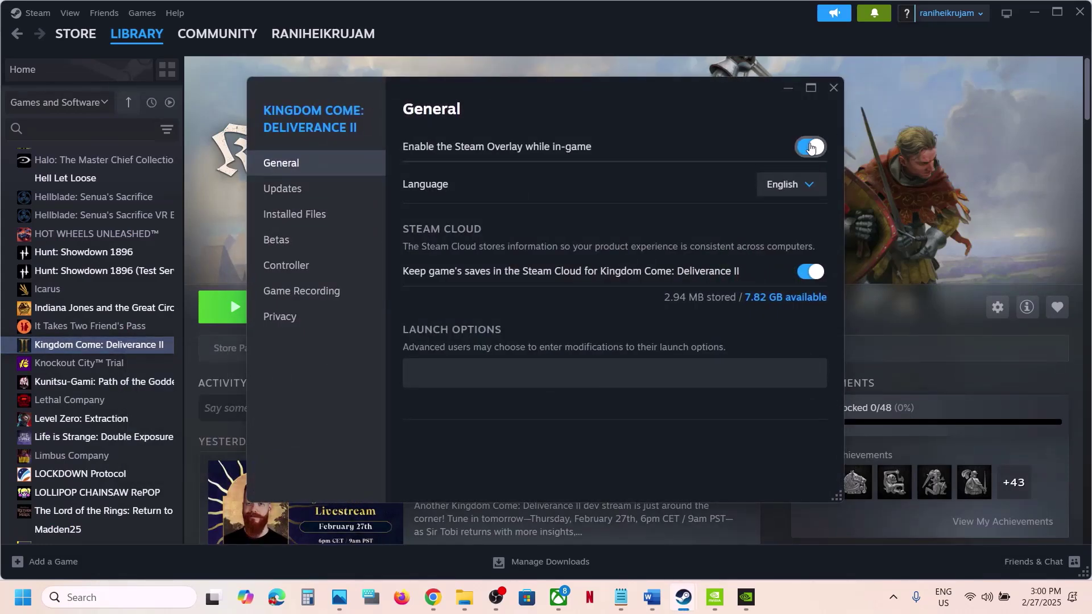
left_click(833, 88)
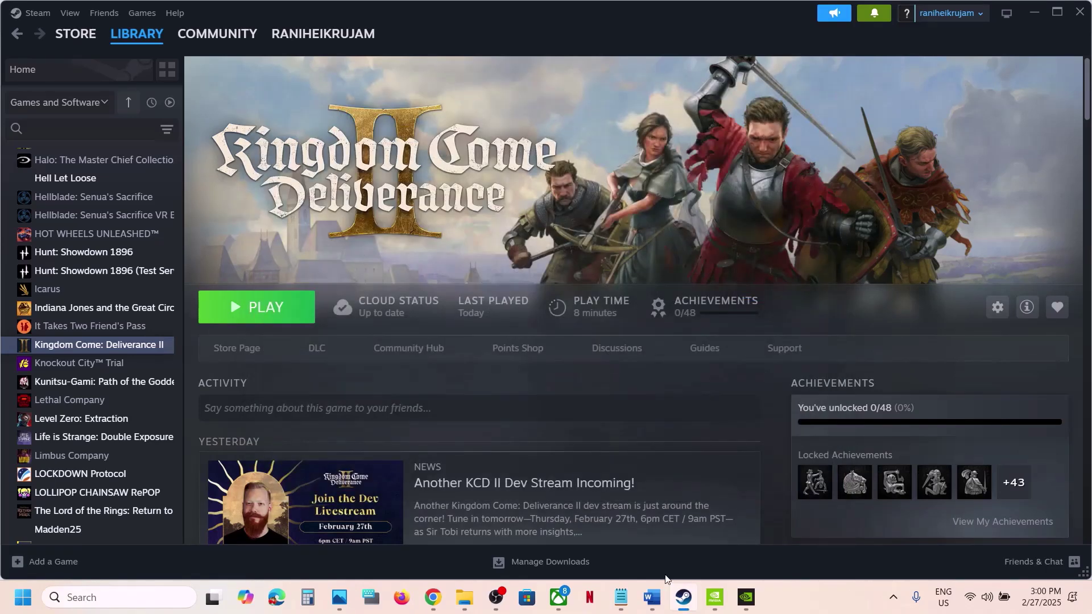
Step: Highlight the Discord and GeForce Experience mention in the Word guide, and check the NVIDIA overlay setting in the NVIDIA app
left_click(652, 599)
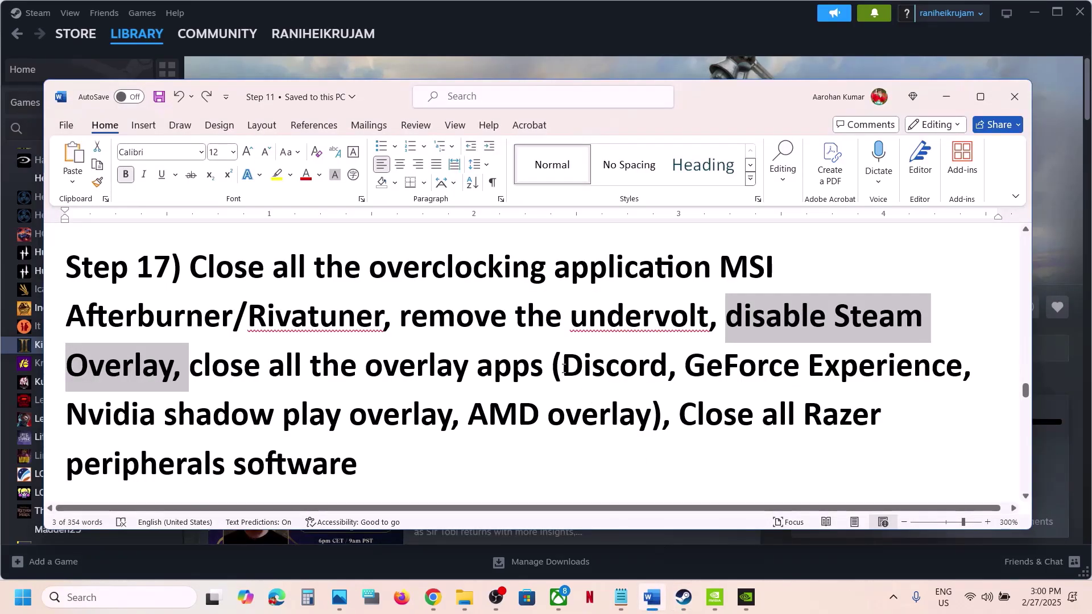
left_click_drag(563, 368, 776, 390)
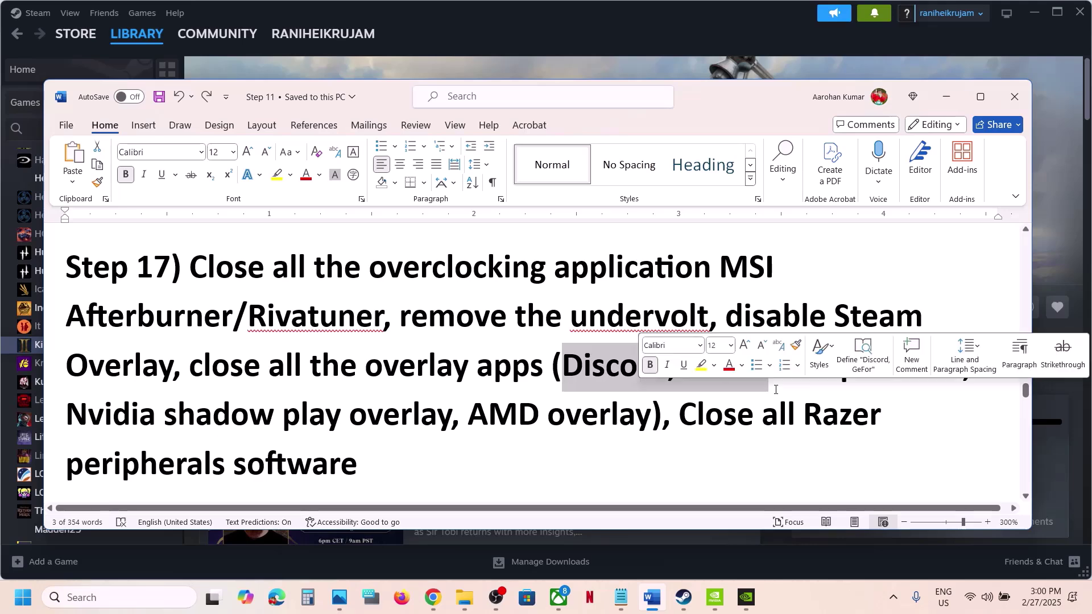
left_click(747, 598)
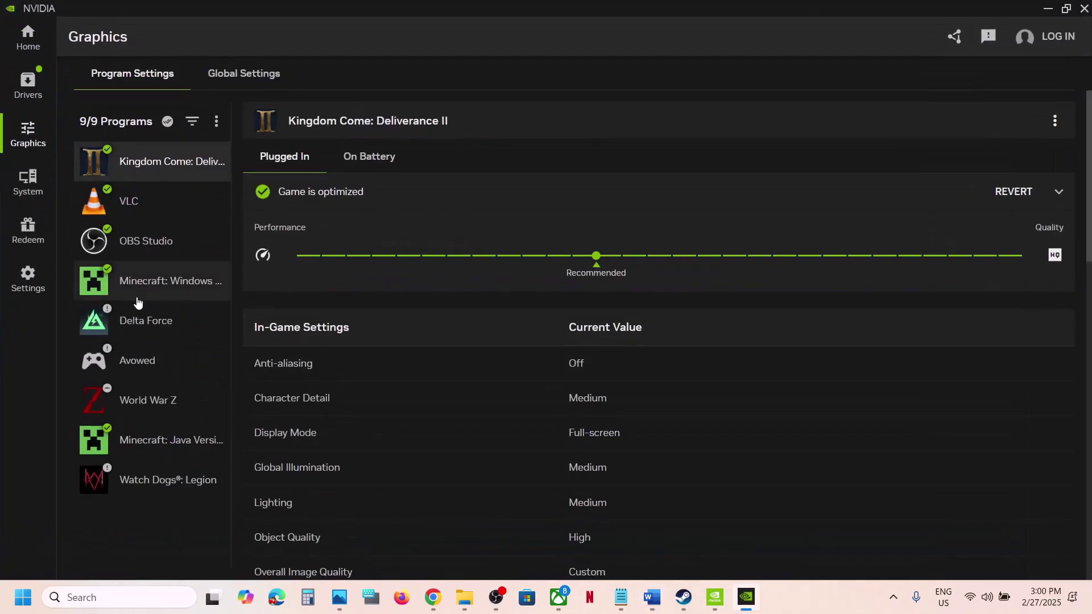
left_click(27, 281)
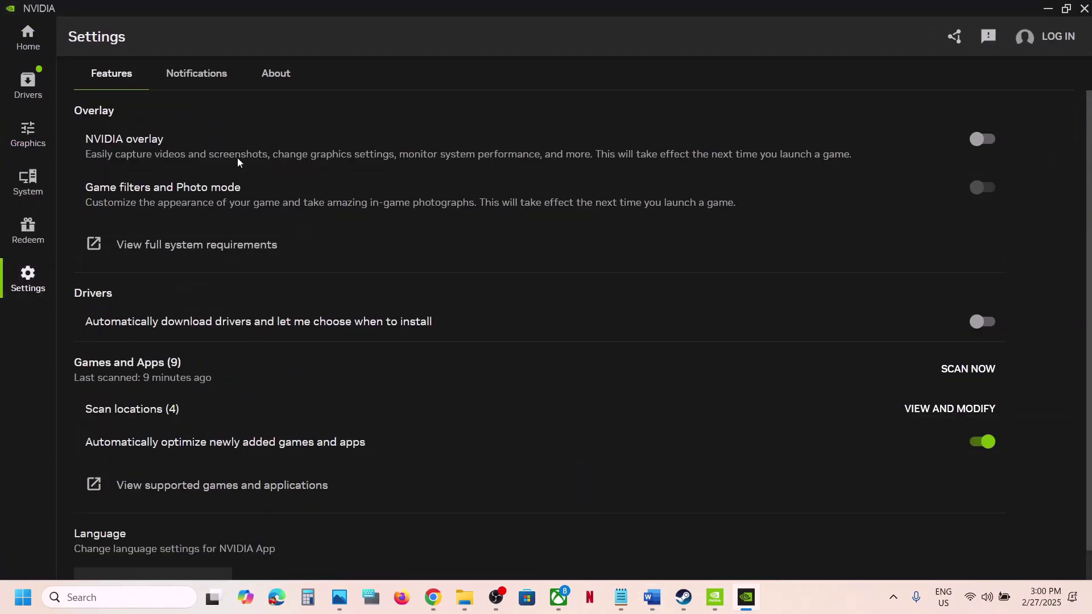
left_click(1047, 10)
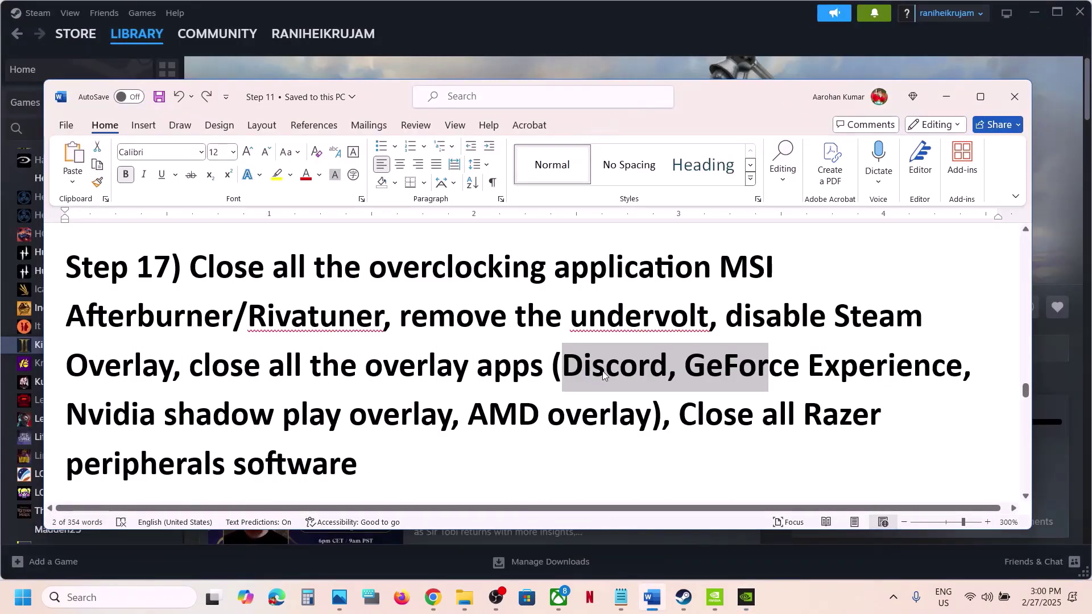
Step: Read the rest of Step 17 on closing all overlay apps and Razer peripherals software, and continue to Step 18
left_click_drag(201, 372, 510, 380)
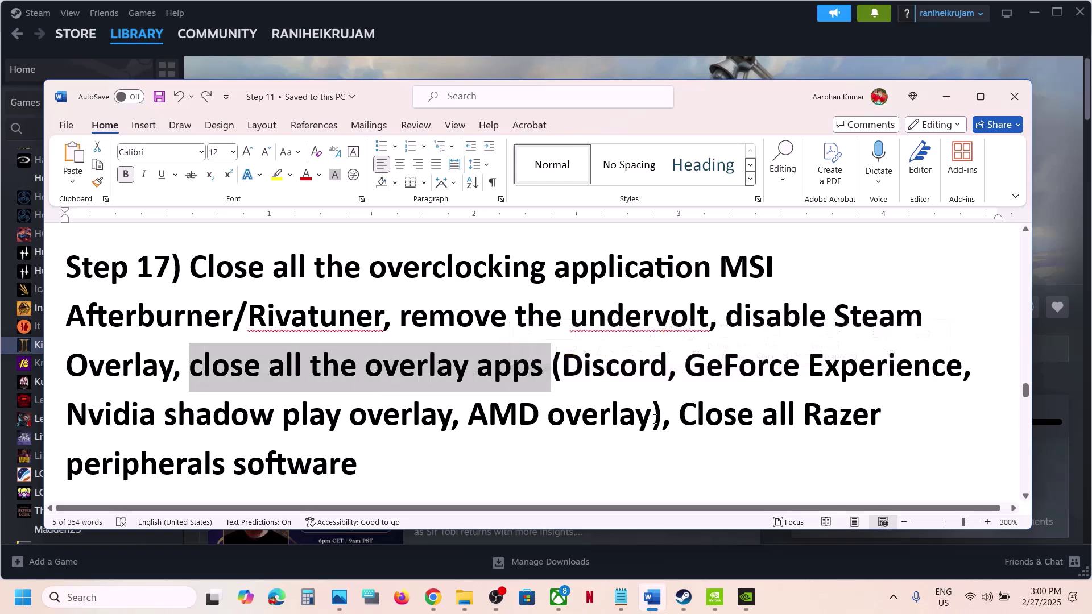
left_click_drag(681, 413, 400, 452)
scroll(400, 449, "down", 5)
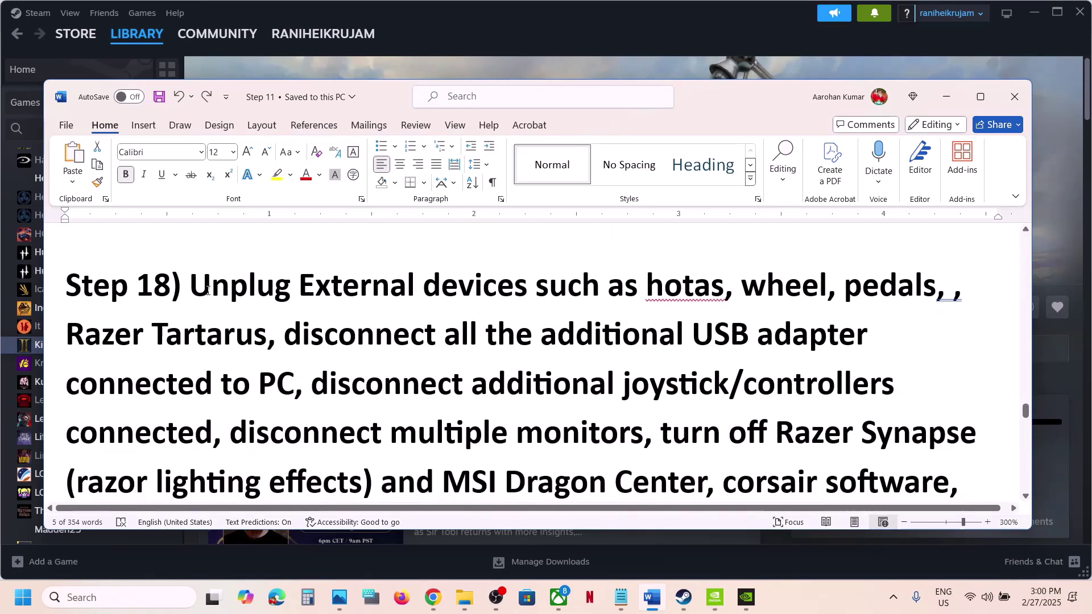
Step: Read Step 18 on unplugging external devices, USB adapters, controllers and extra monitors, and turning off lighting software and third-party services
left_click_drag(208, 291, 602, 289)
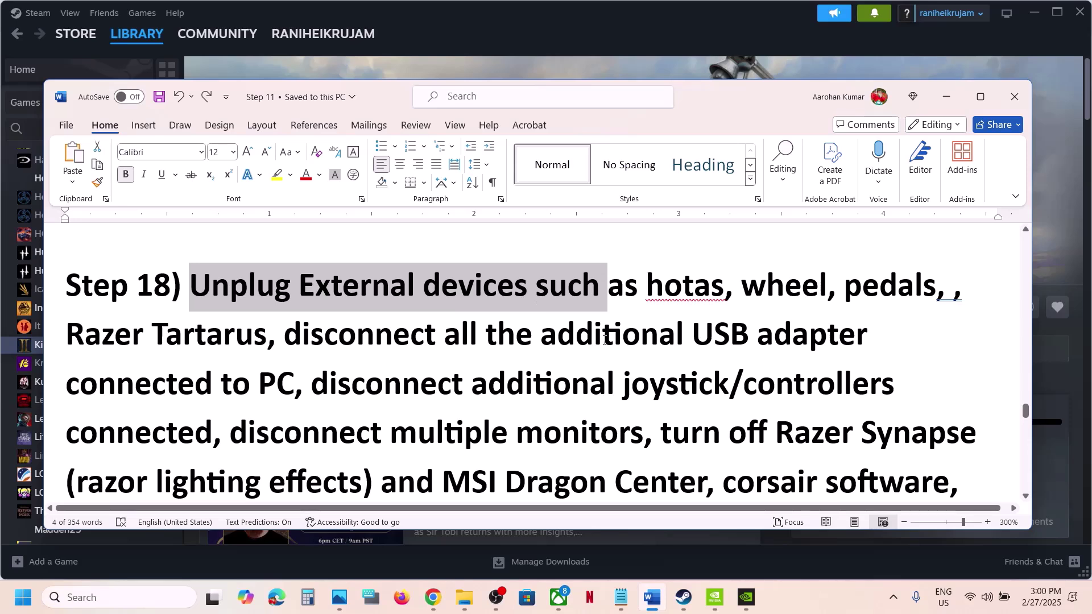
left_click_drag(541, 347, 290, 393)
scroll(291, 393, "down", 1)
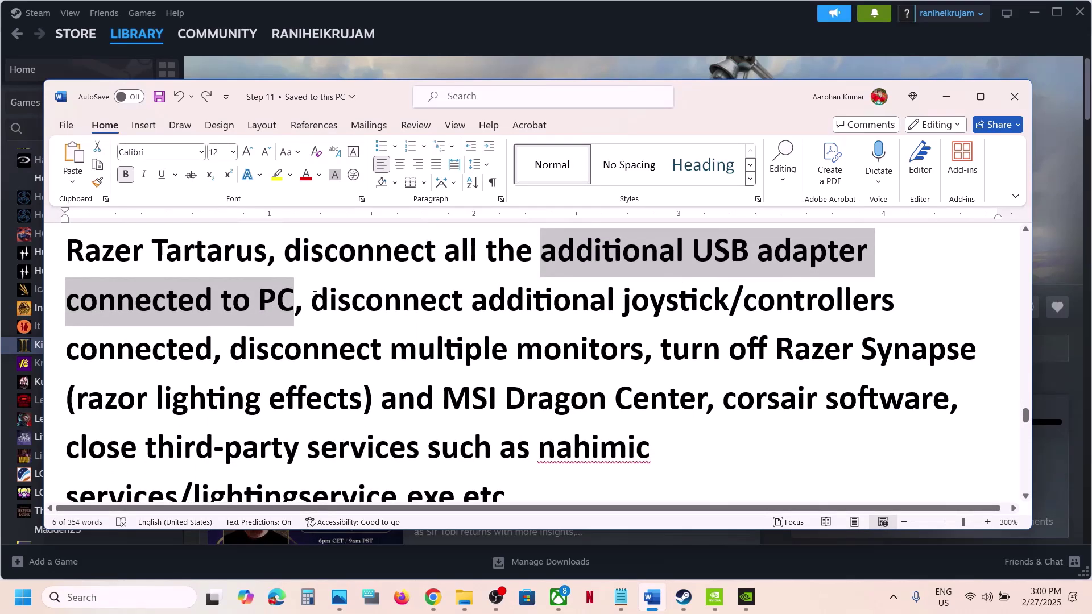
left_click_drag(312, 300, 603, 347)
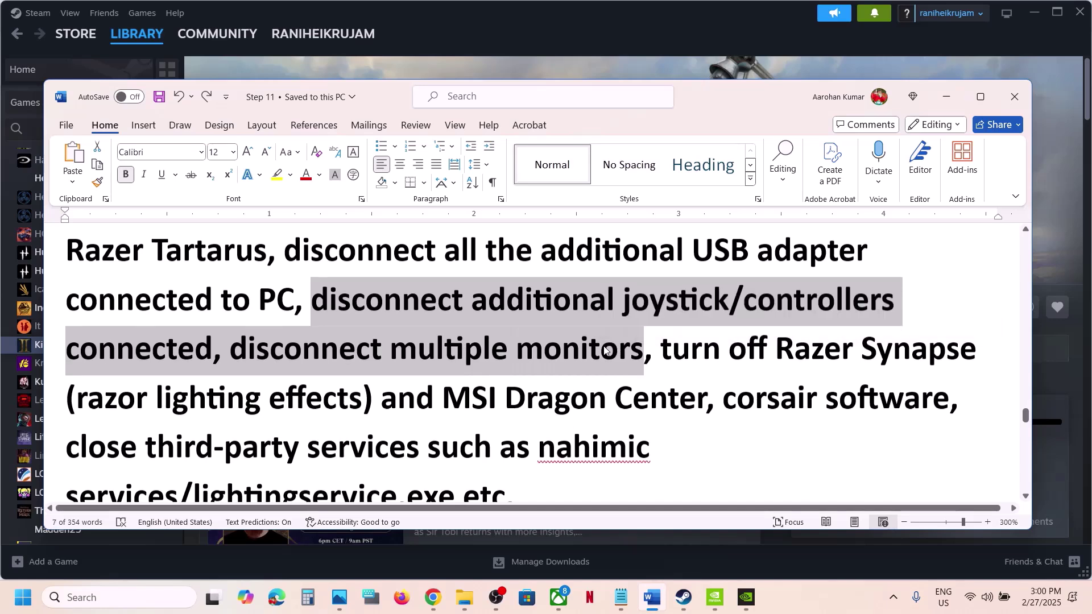
scroll(670, 303, "down", 1)
left_click_drag(661, 302, 533, 447)
left_click(533, 447)
scroll(532, 447, "down", 5)
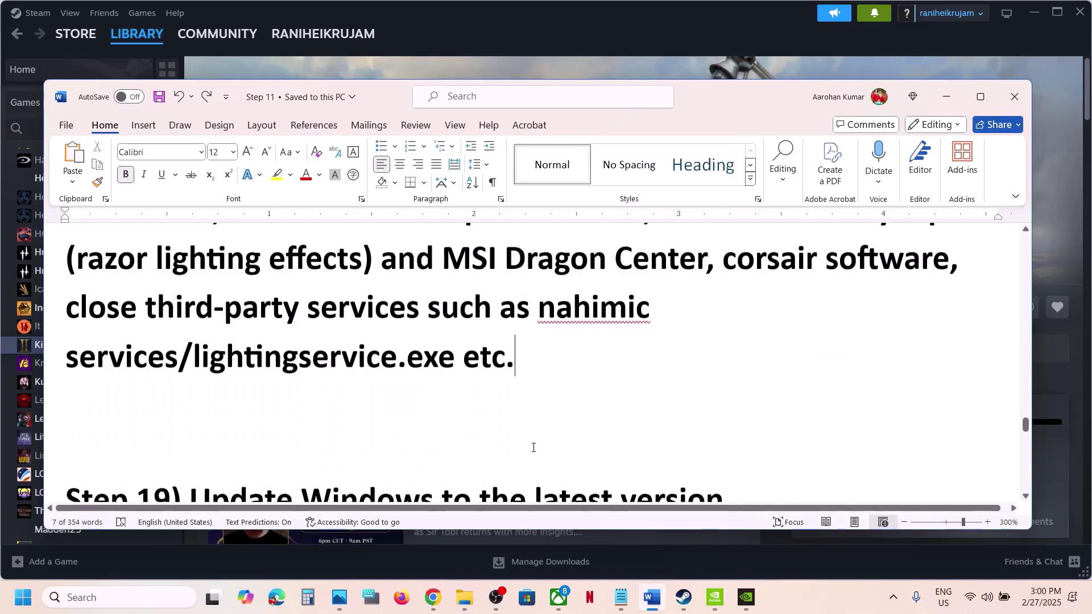
Step: Highlight Step 19 on updating Windows in the guide, and check for updates in the Windows Update settings
left_click_drag(257, 363, 725, 356)
key("super+i")
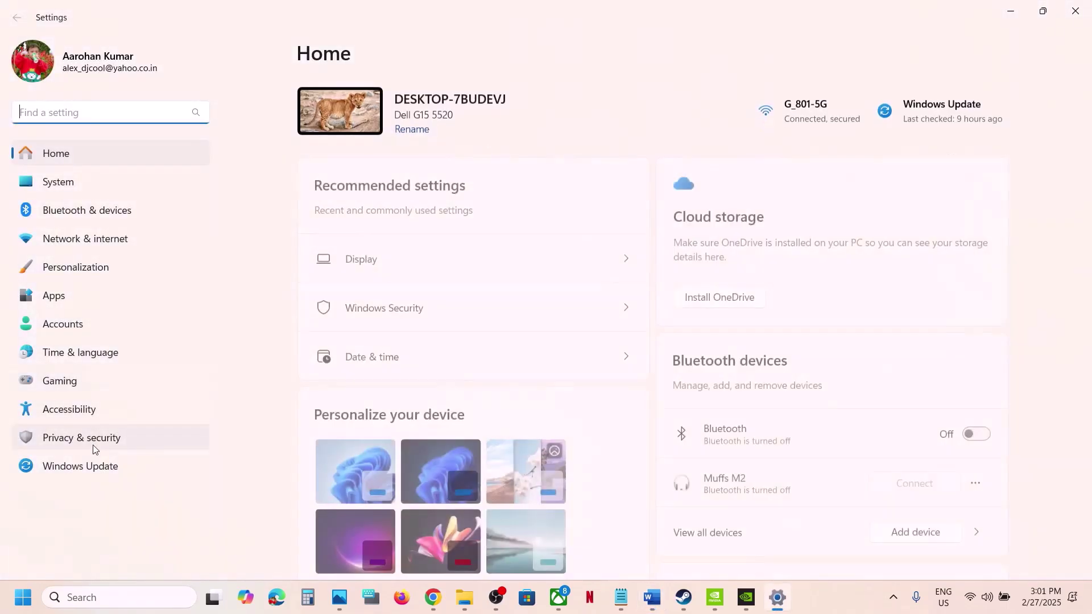
left_click(89, 463)
left_click(956, 112)
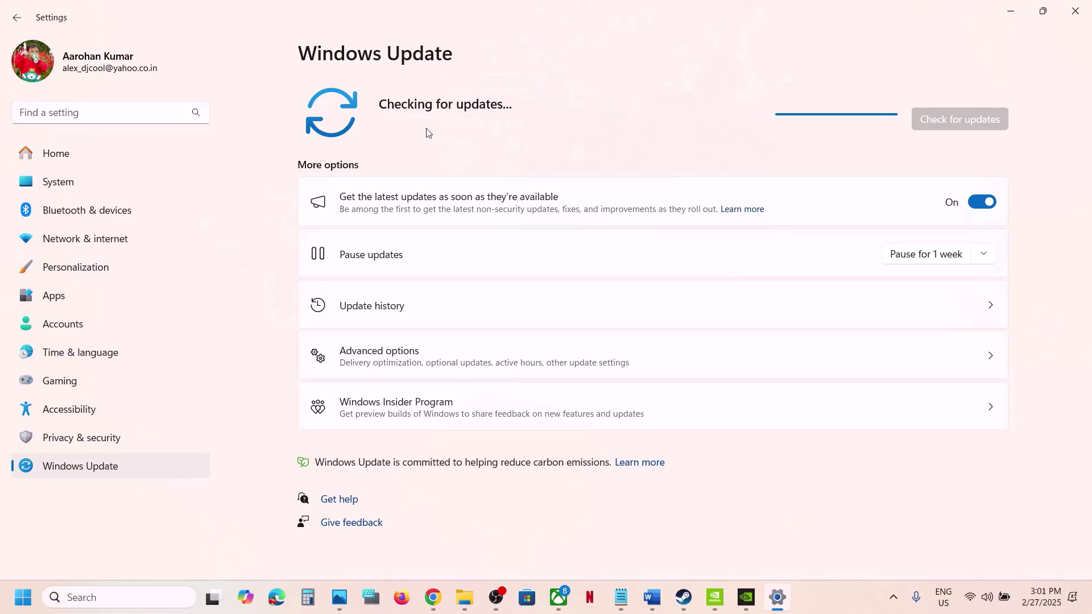
Step: View the Windows power options and close them again
left_click(22, 597)
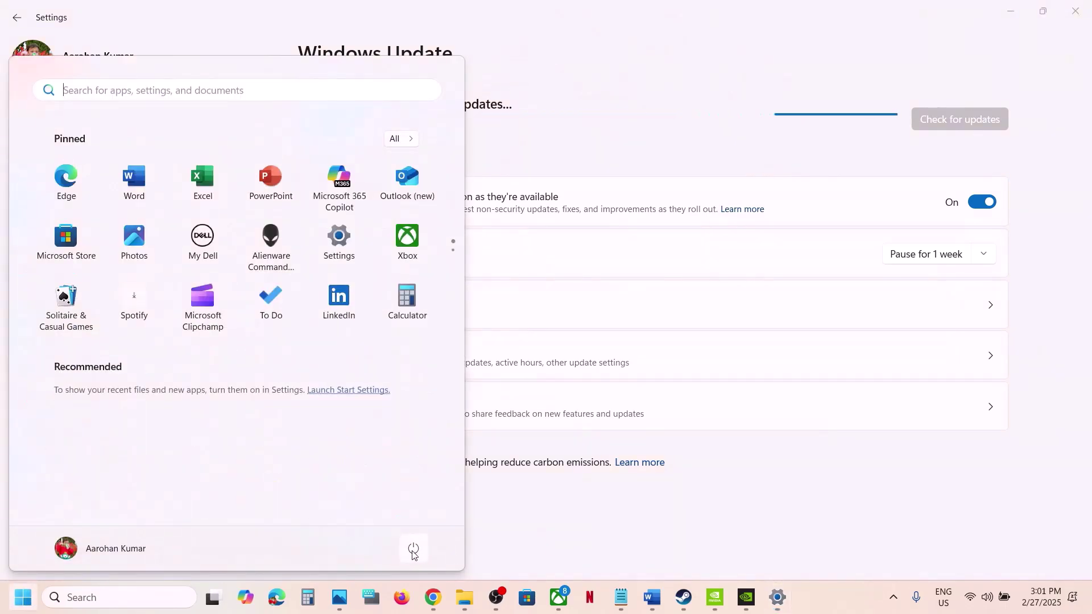
left_click(413, 548)
left_click(575, 551)
left_click(575, 548)
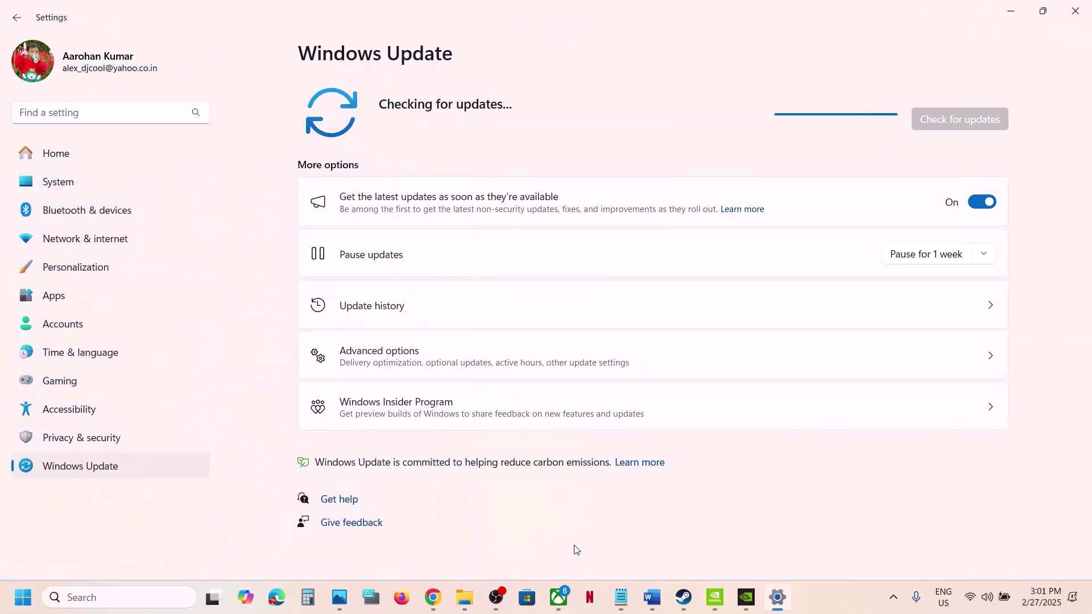
Step: Run winver from Windows search to check the installed Windows version, and close the About Windows dialog
left_click(120, 598)
type("in")
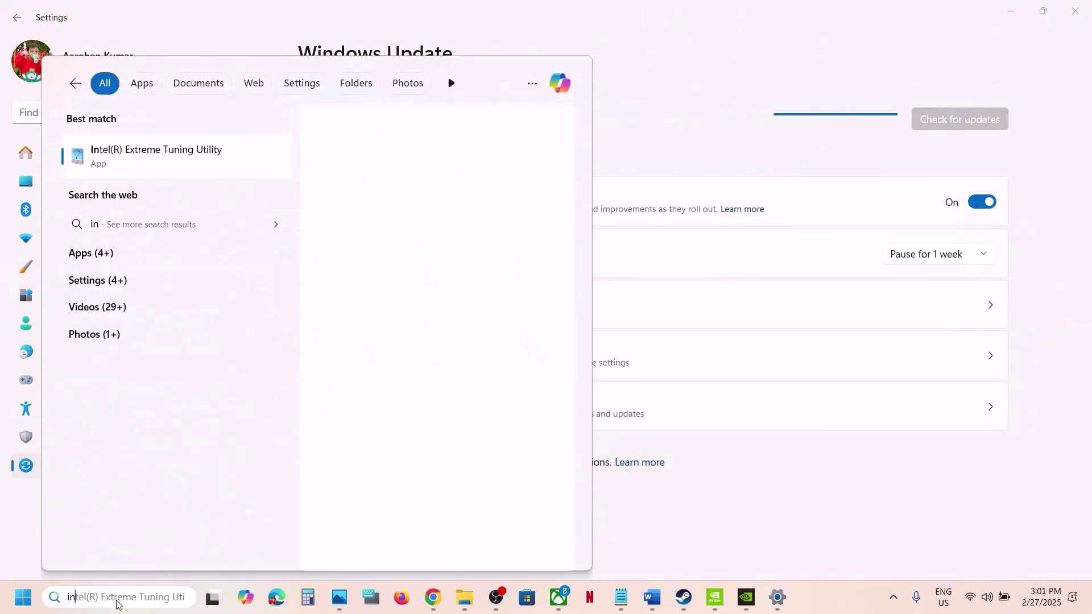
type("ver")
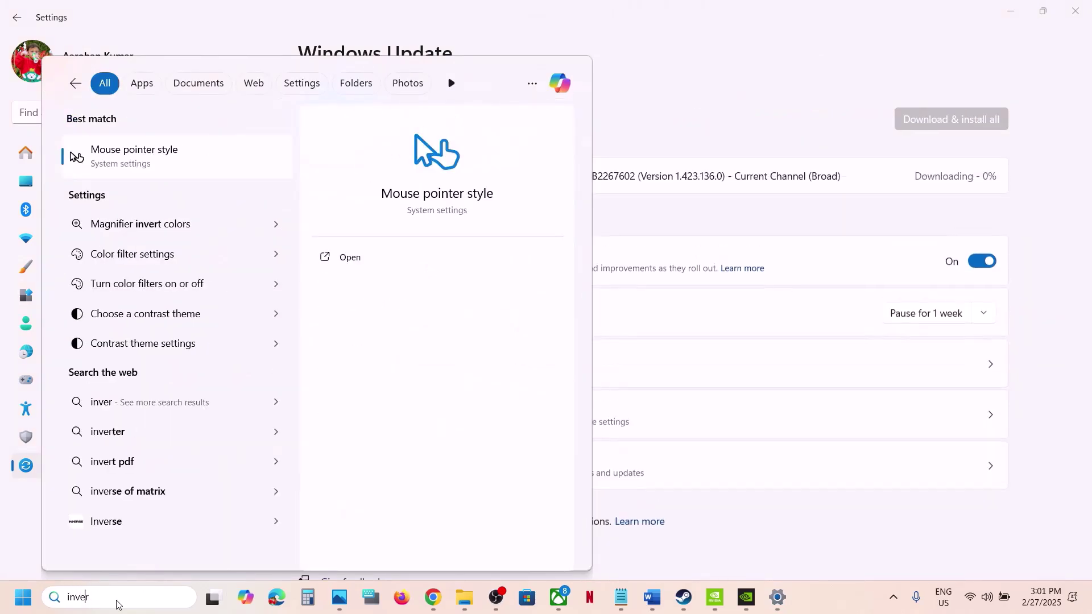
key("Home")
type("w")
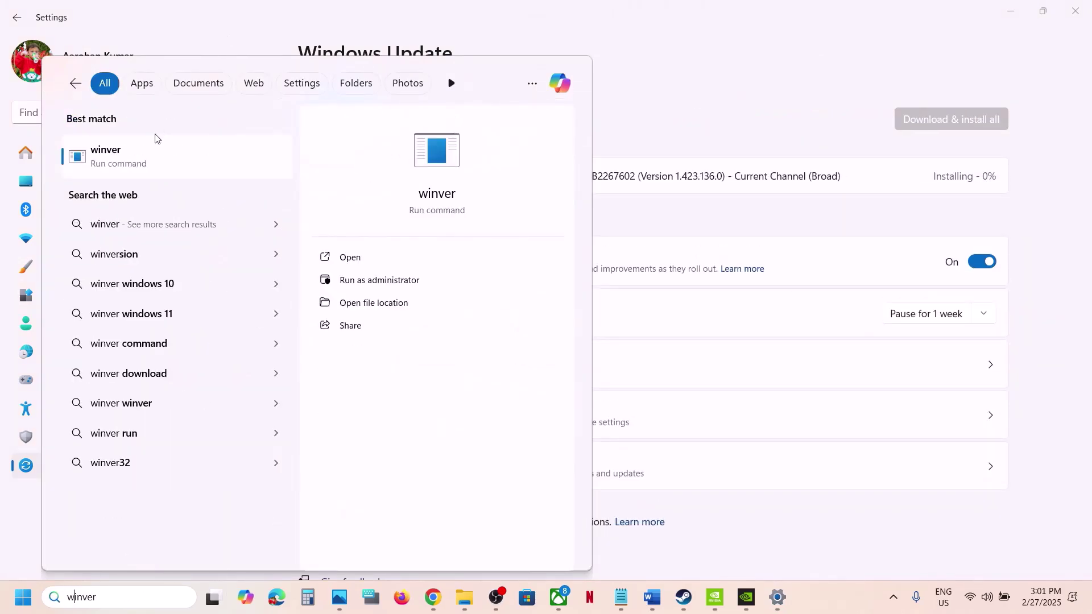
left_click(151, 149)
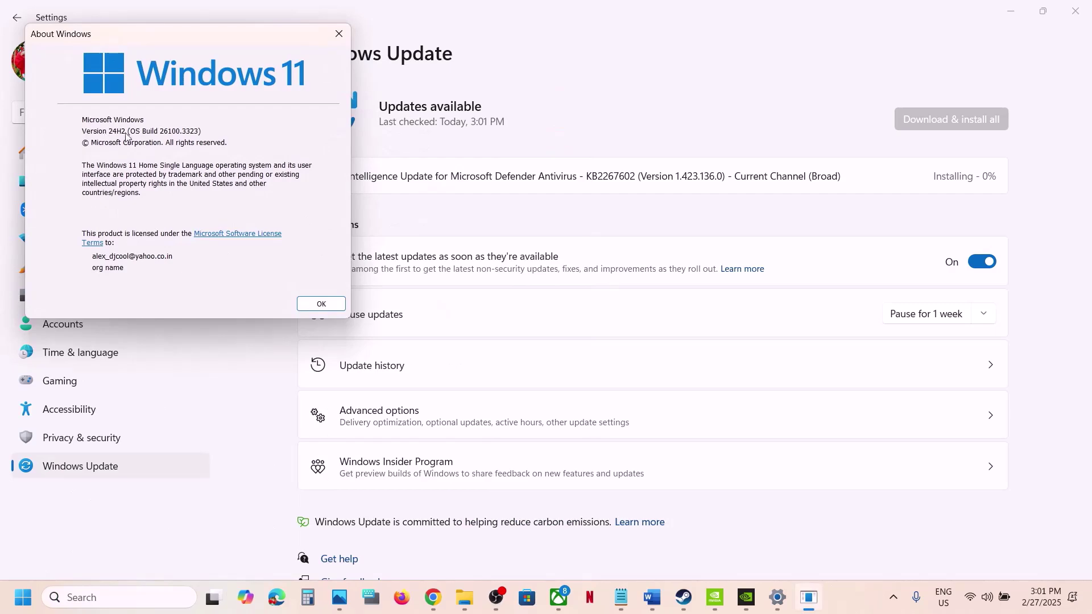
left_click(335, 44)
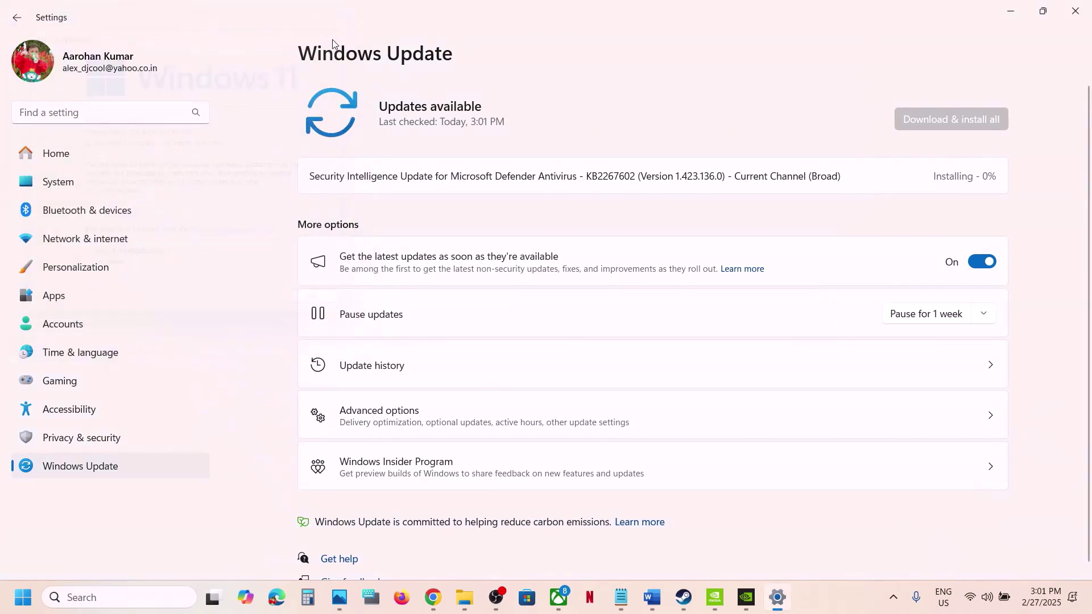
Step: Copy the "View Advanced system settings" line from the Word guide, search Windows for it, and open that result
left_click(651, 597)
scroll(393, 377, "down", 5)
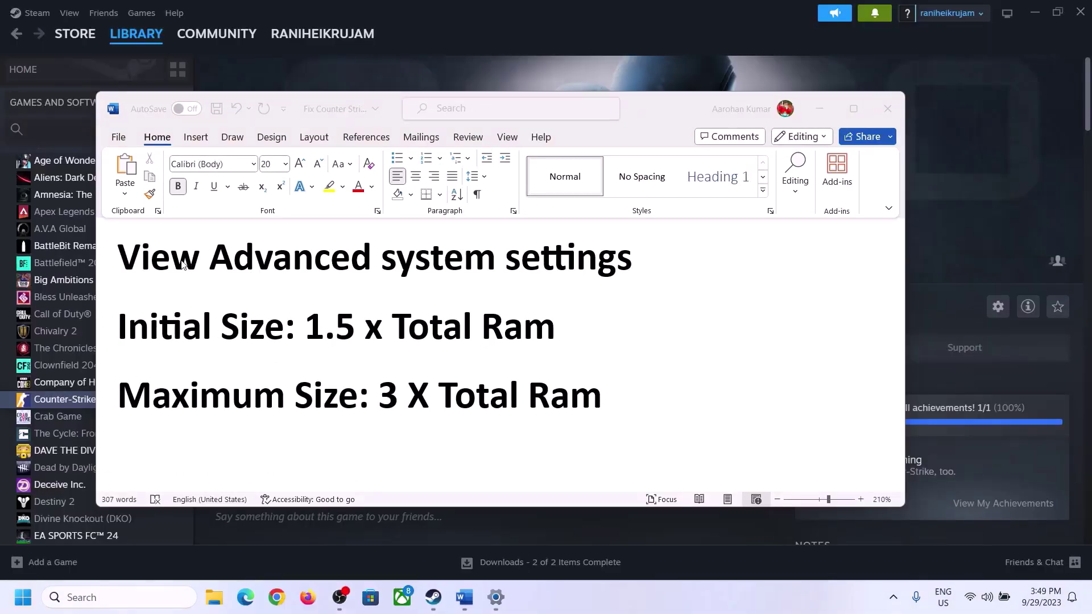
left_click(132, 263)
left_click_drag(198, 271, 610, 269)
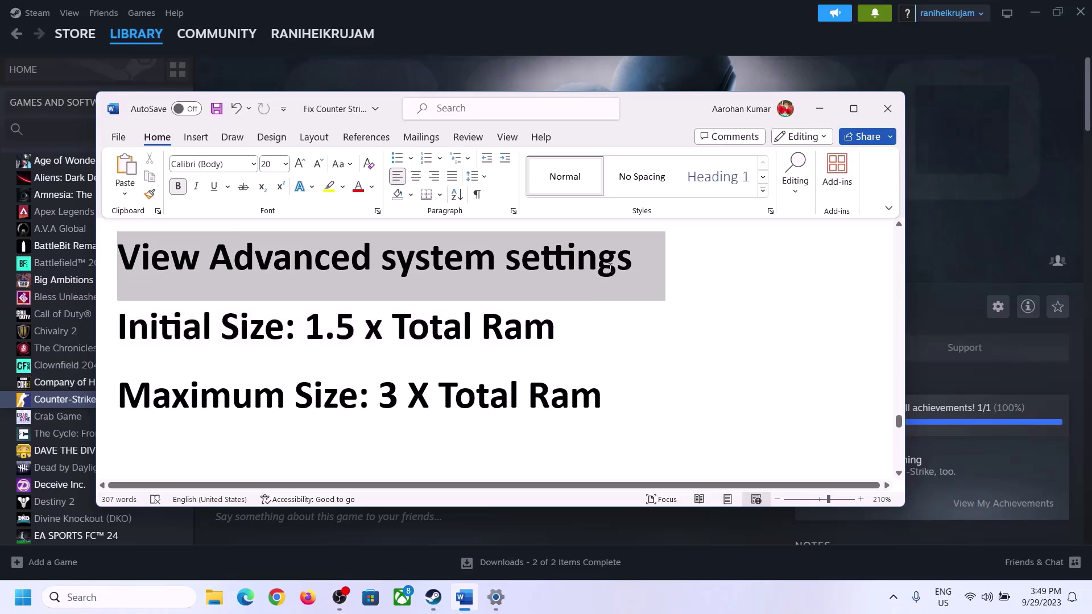
key("ctrl+c")
left_click(121, 597)
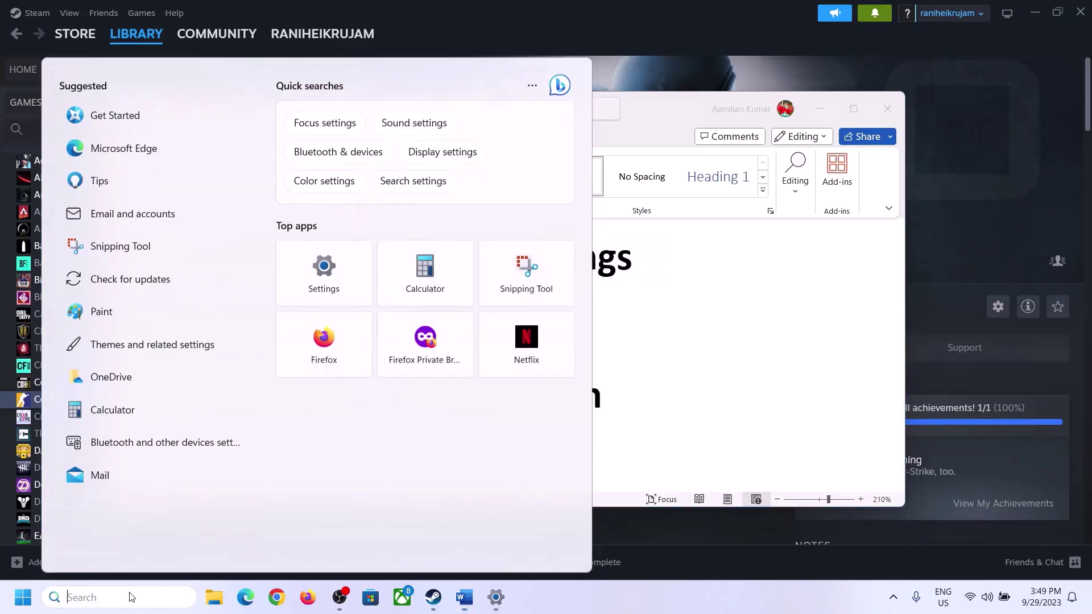
key("ctrl+v")
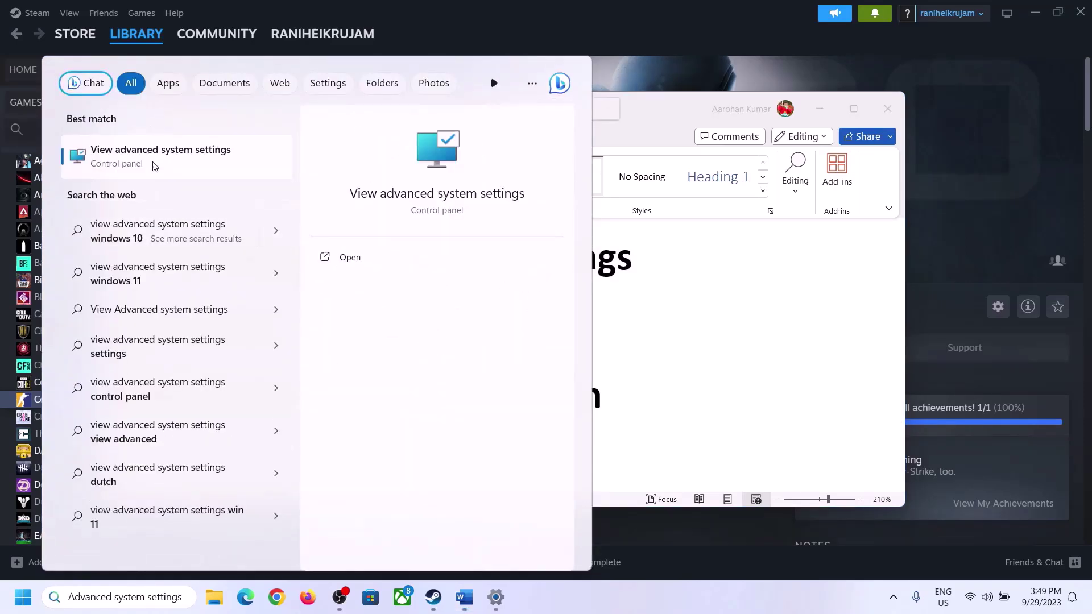
left_click(155, 165)
Step: Open the virtual memory settings, turn off automatic paging file management, and choose a custom size for drive C:
left_click_drag(224, 108, 482, 190)
left_click(613, 290)
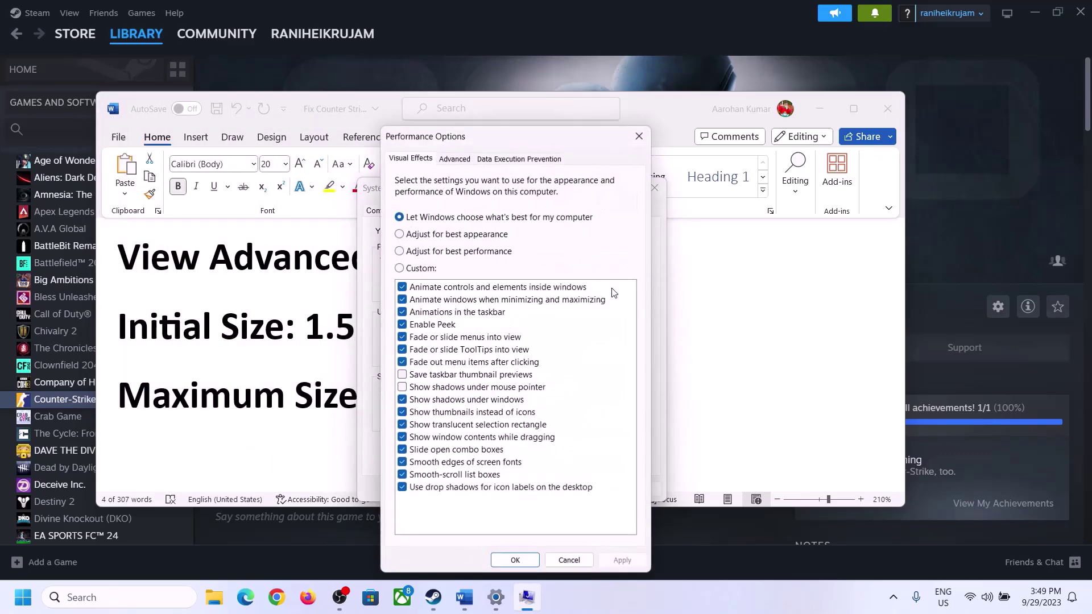
left_click(461, 165)
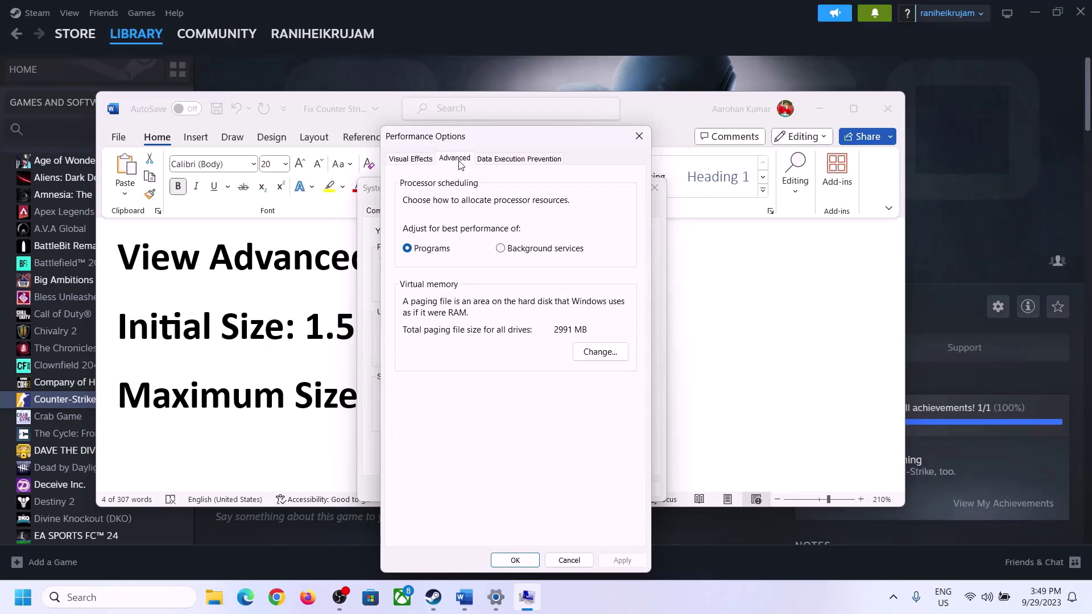
left_click(604, 352)
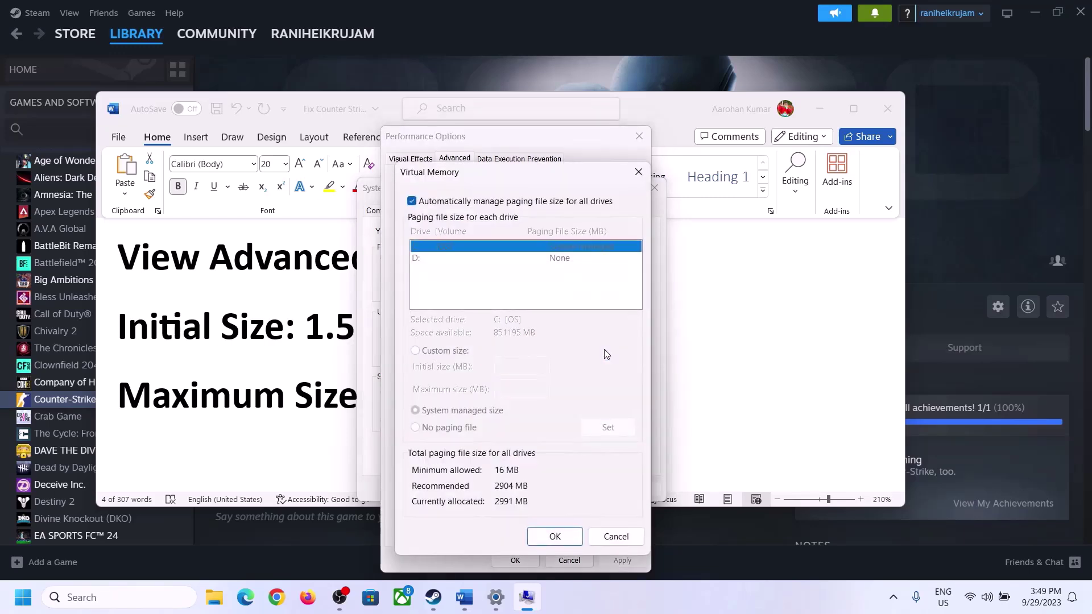
left_click(411, 201)
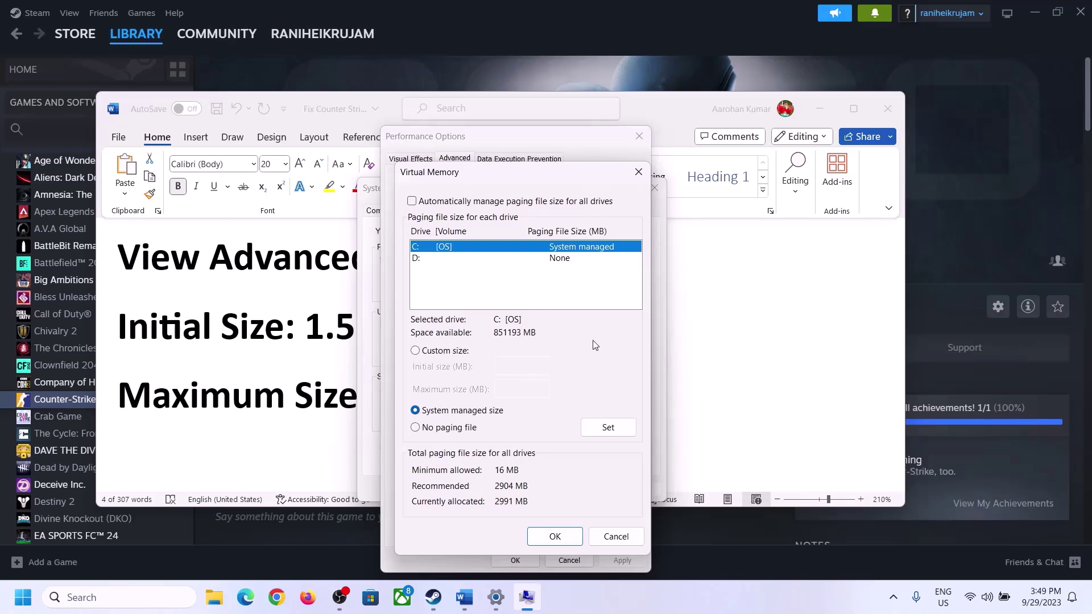
left_click(416, 352)
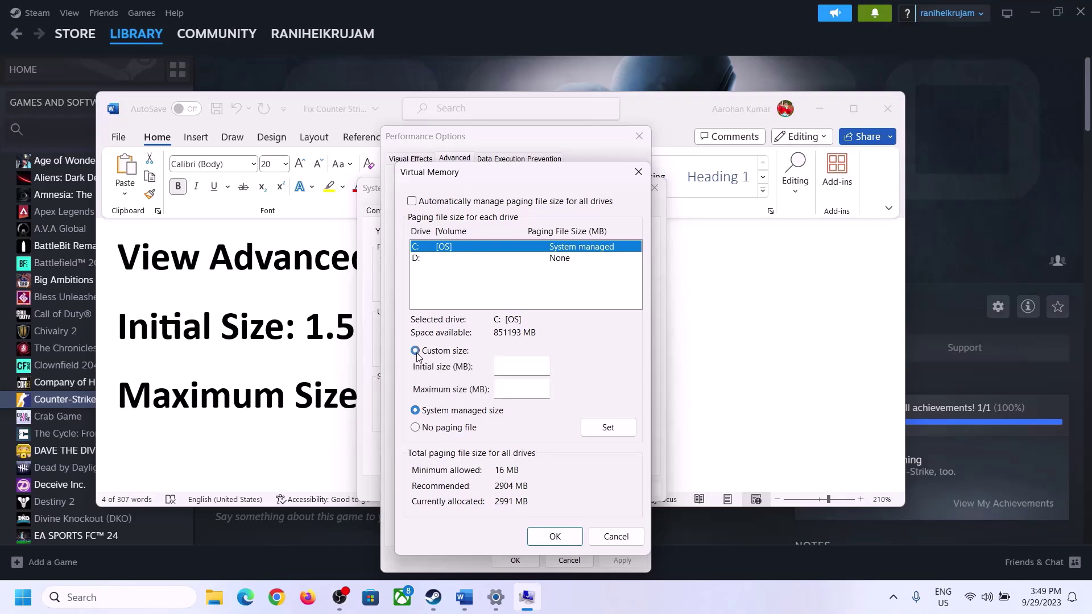
left_click(521, 367)
Step: Highlight the guide's 1.5 x Total Ram initial size formula, and look up the installed RAM on the System About page
left_click(295, 339)
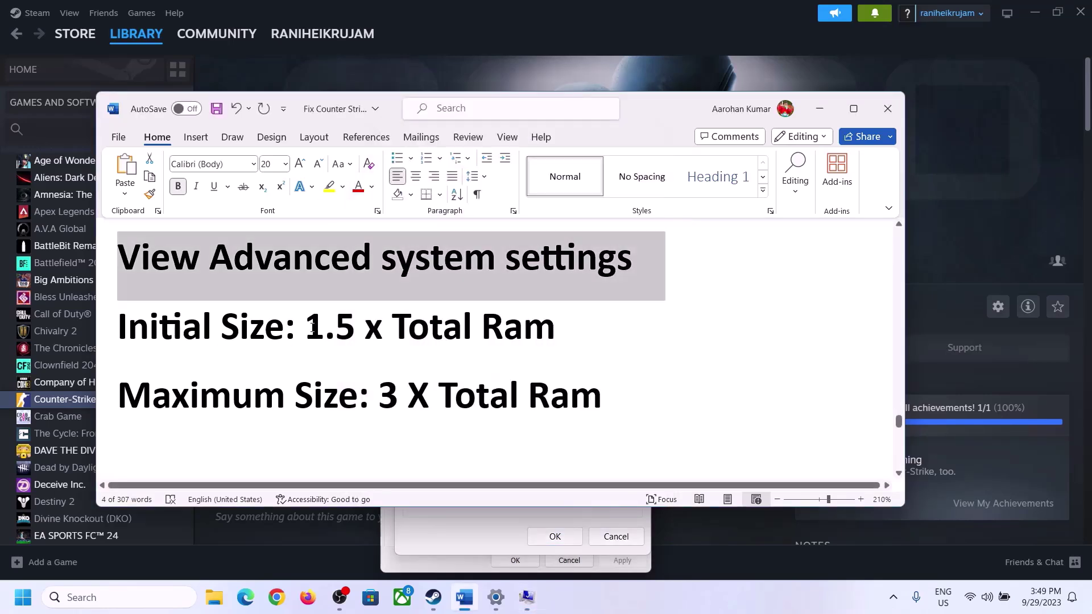
left_click_drag(312, 326, 505, 339)
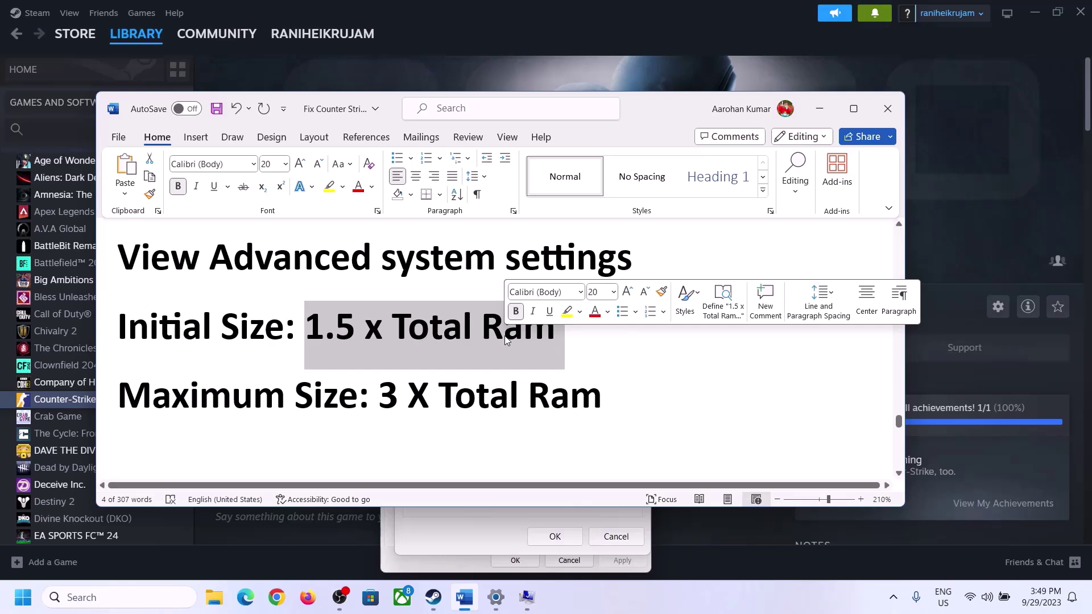
left_click(496, 598)
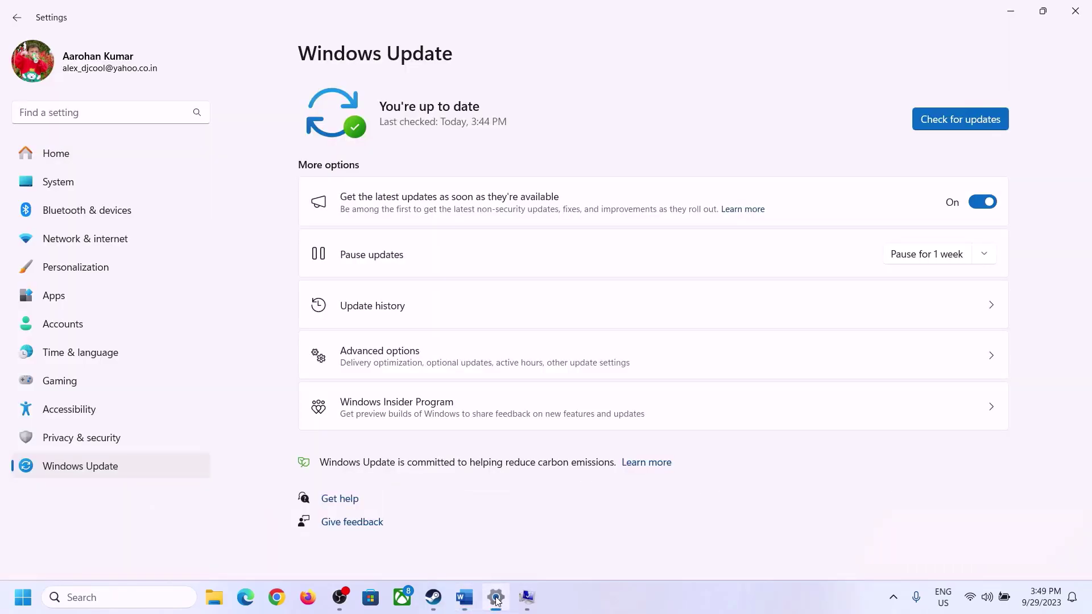
left_click(50, 188)
scroll(401, 408, "down", 7)
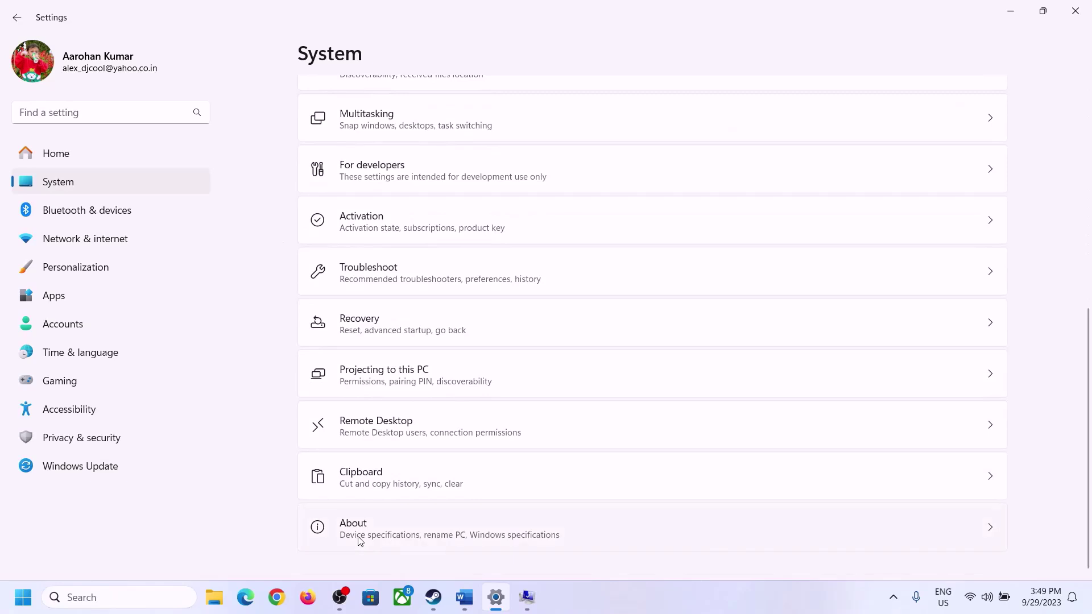
left_click(360, 537)
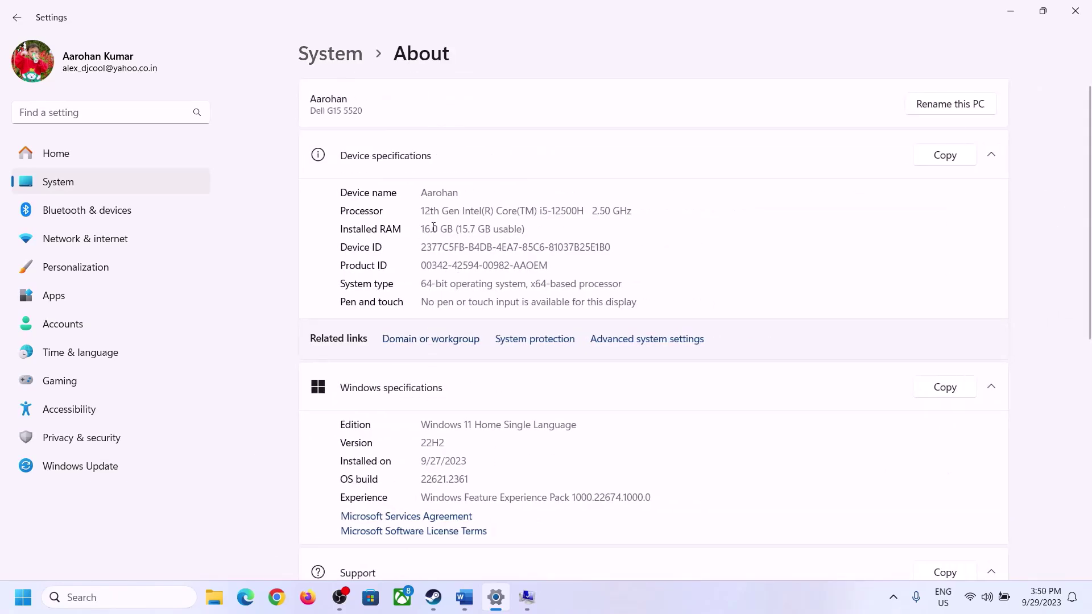
left_click_drag(432, 228, 417, 228)
left_click(429, 230)
left_click_drag(428, 223, 417, 227)
Step: Run calc to open Calculator, place it beside the Virtual Memory dialog, and recheck the initial size formula in the guide
left_click(527, 598)
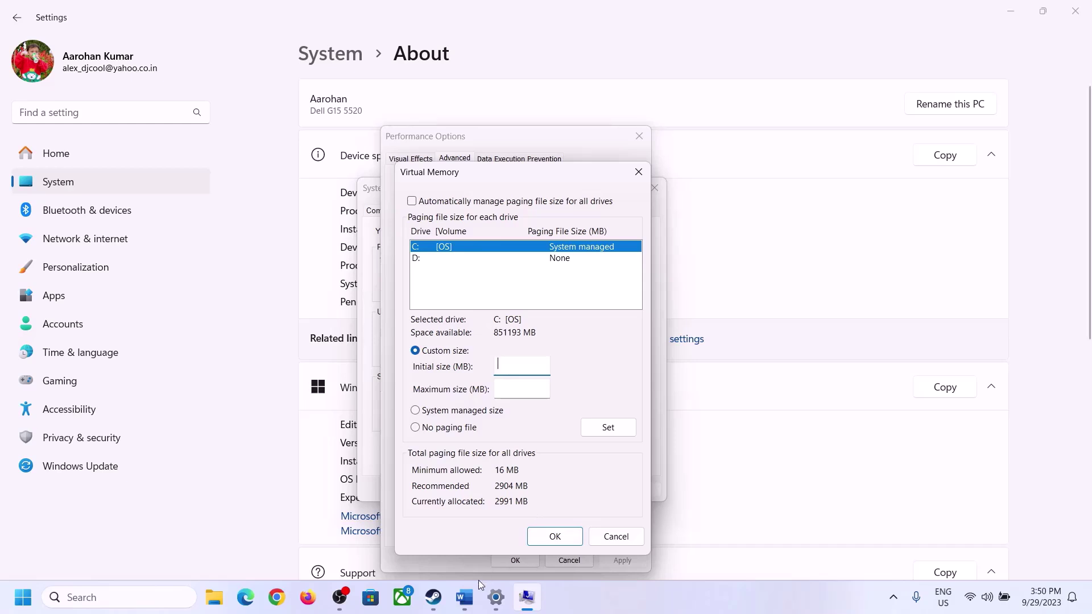
mouse_move(496, 597)
key("super+r")
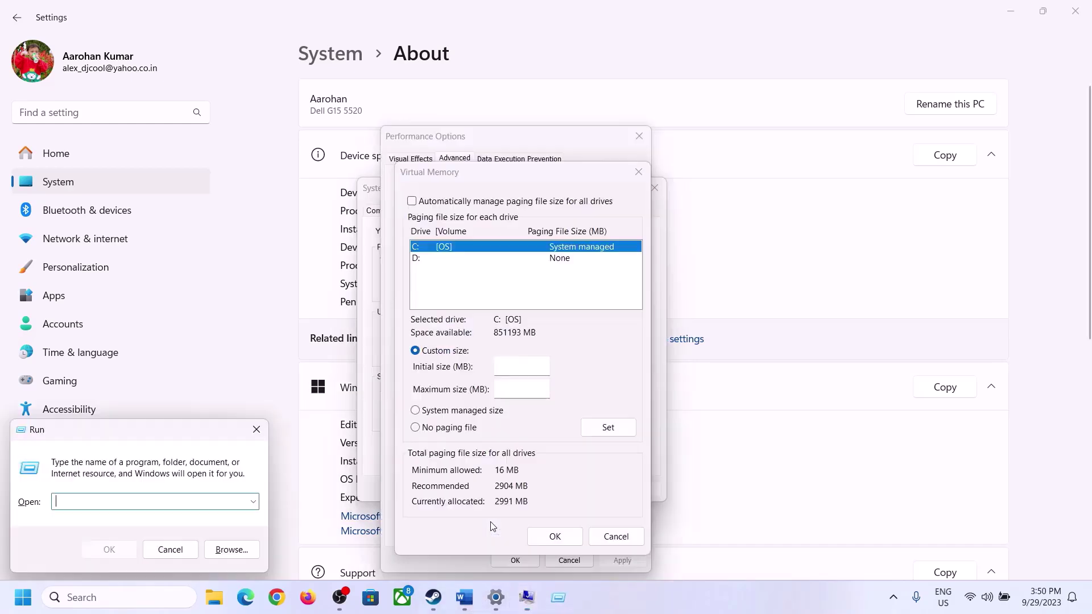
type("ca")
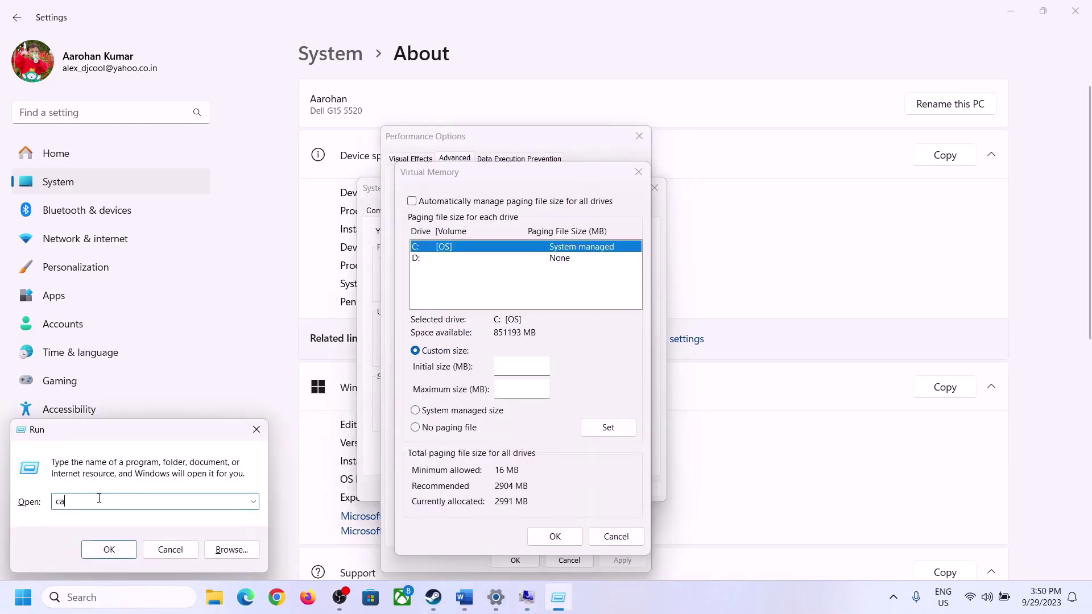
type("lc")
left_click(108, 550)
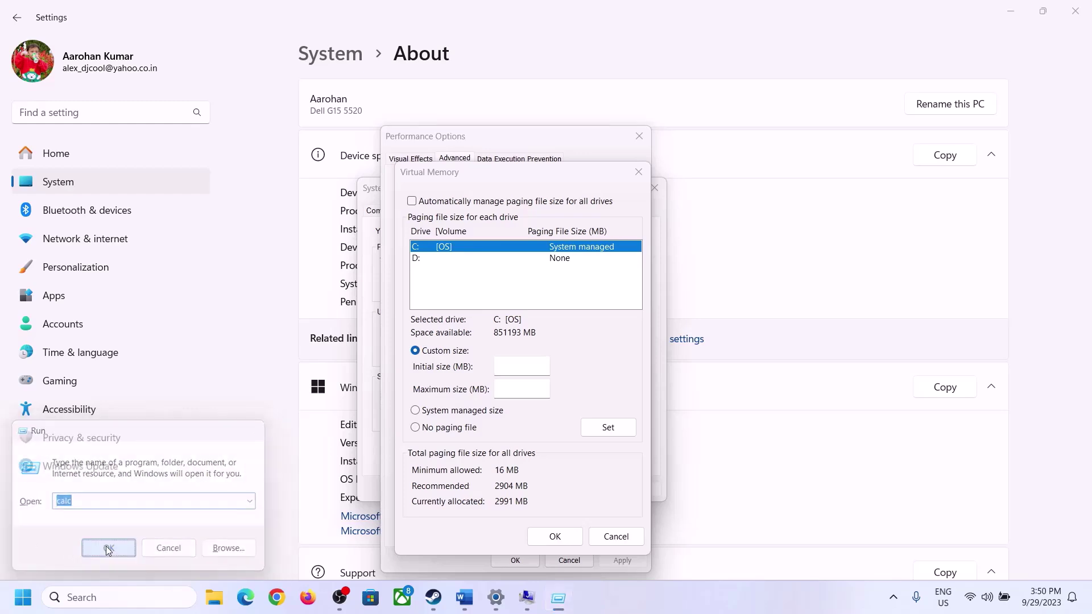
left_click_drag(134, 20, 795, 184)
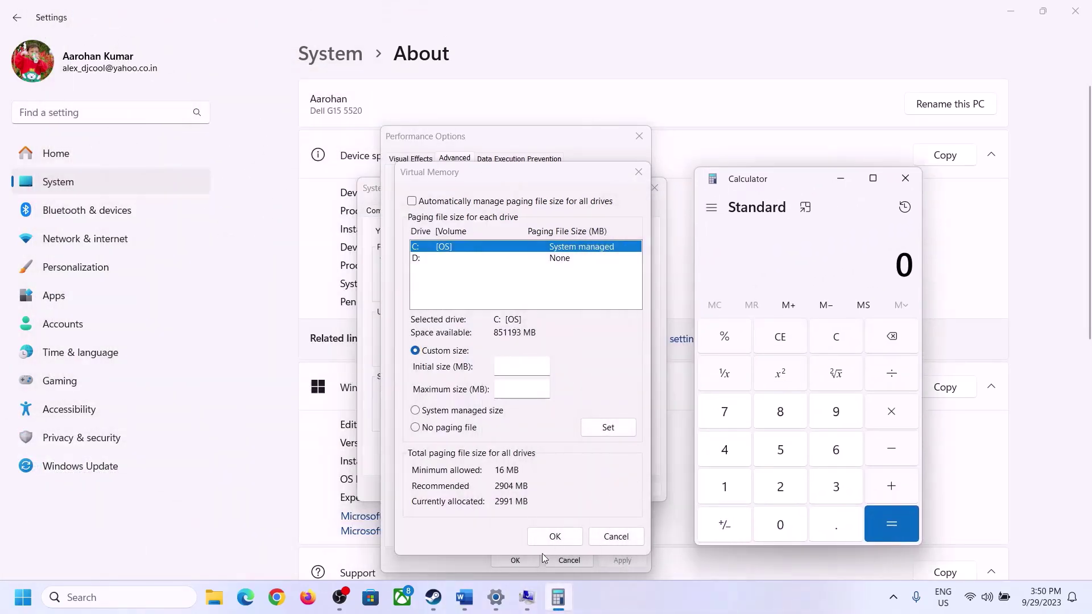
mouse_move(464, 597)
left_click(461, 520)
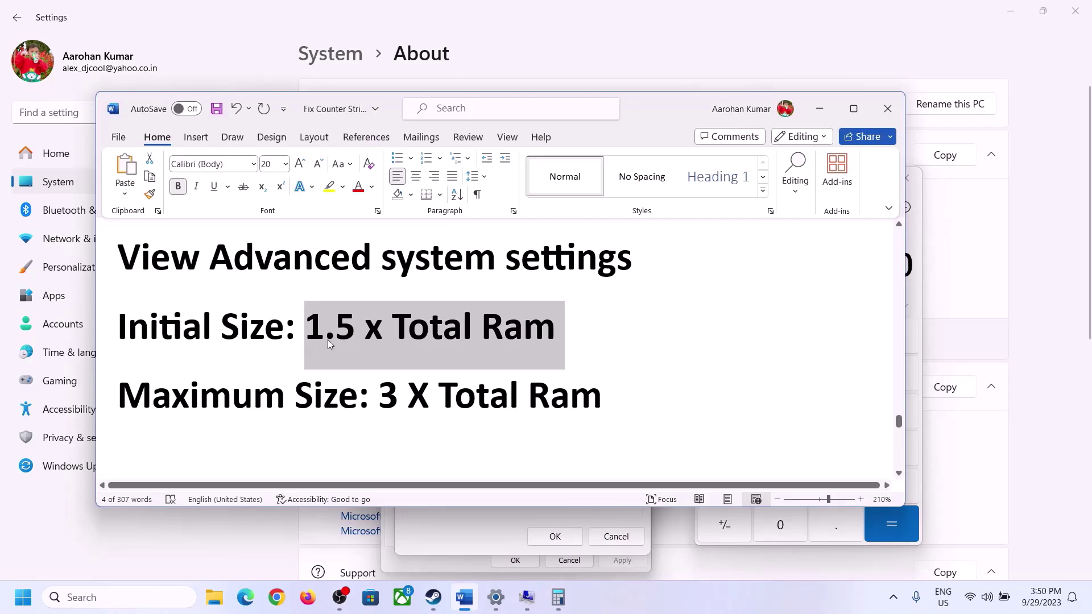
left_click(559, 597)
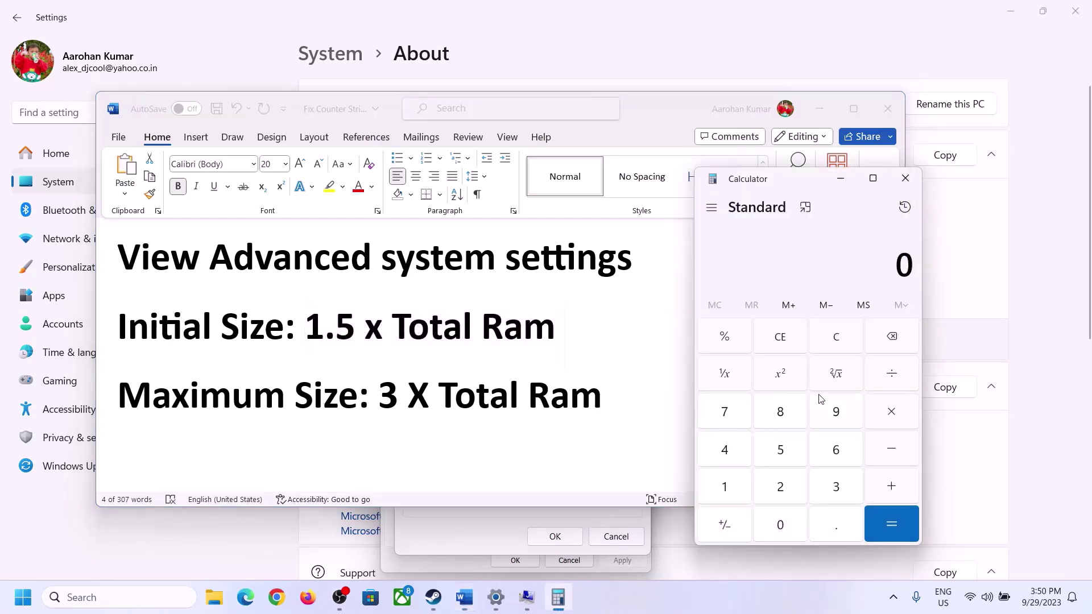
left_click(727, 489)
left_click(833, 458)
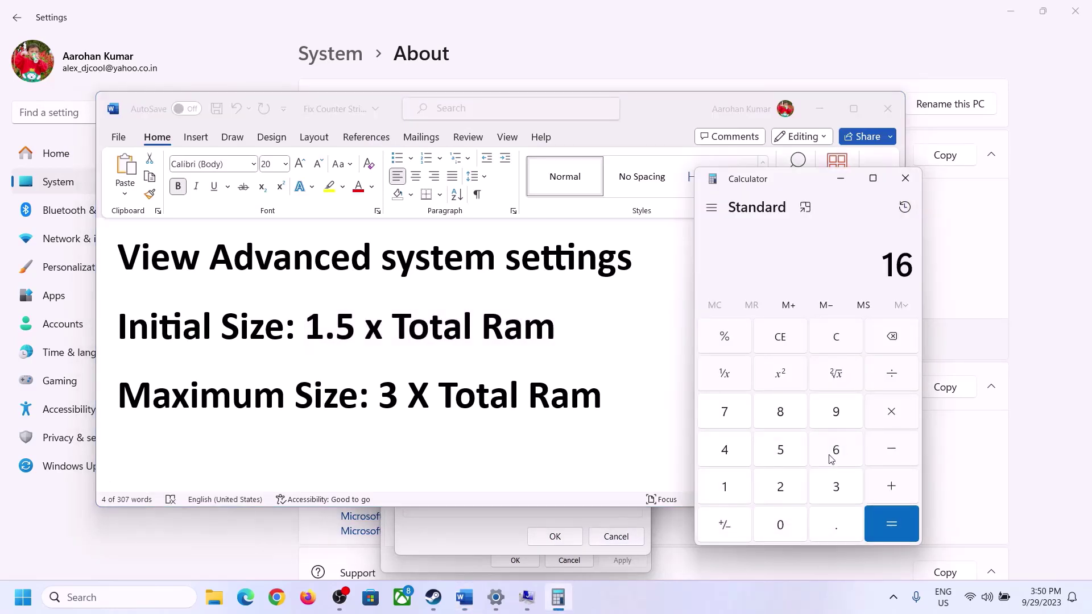
left_click(838, 346)
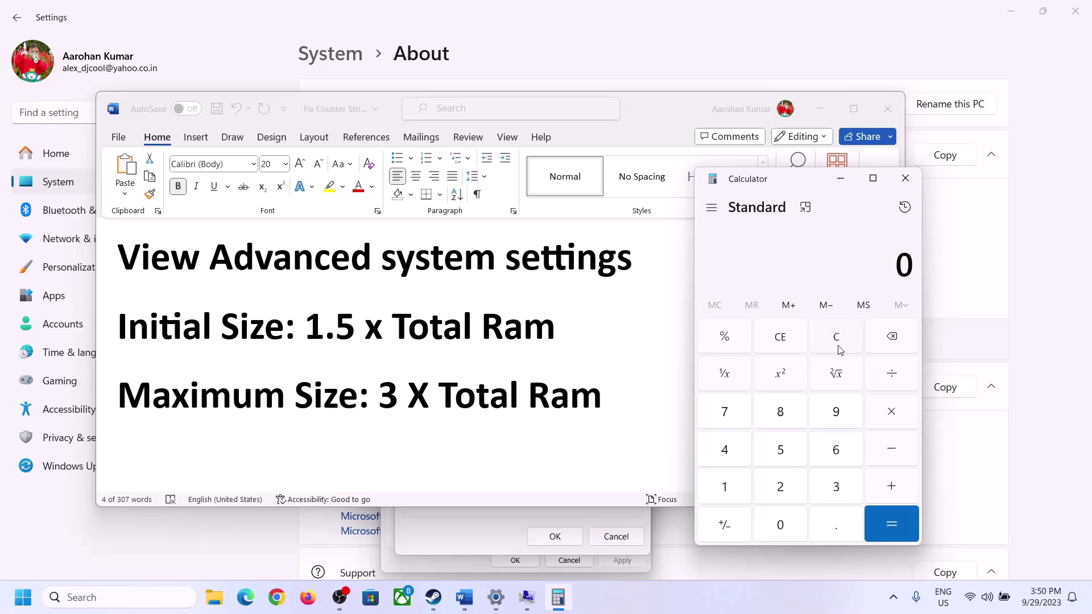
Step: Calculate 16 × 1024 to convert the total RAM from gigabytes to megabytes
left_click(725, 487)
left_click(819, 458)
left_click(891, 418)
left_click(725, 492)
left_click(792, 536)
left_click(781, 496)
key("4")
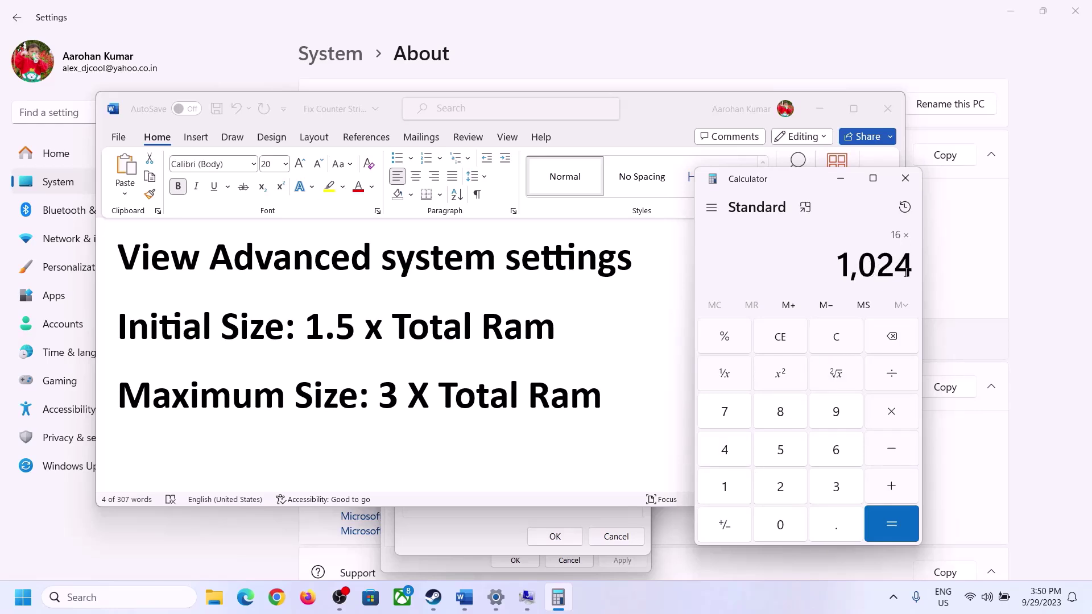
left_click(892, 528)
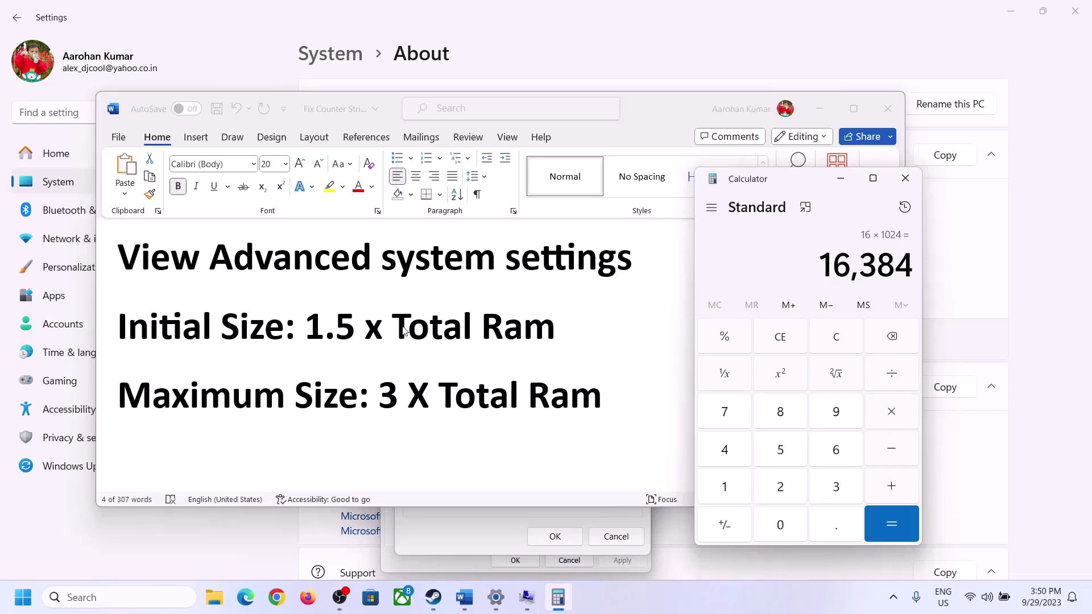
Step: Multiply the RAM in megabytes by 1.5 to get the initial paging file size
left_click(893, 417)
left_click(739, 490)
left_click(832, 535)
left_click(792, 460)
left_click(892, 521)
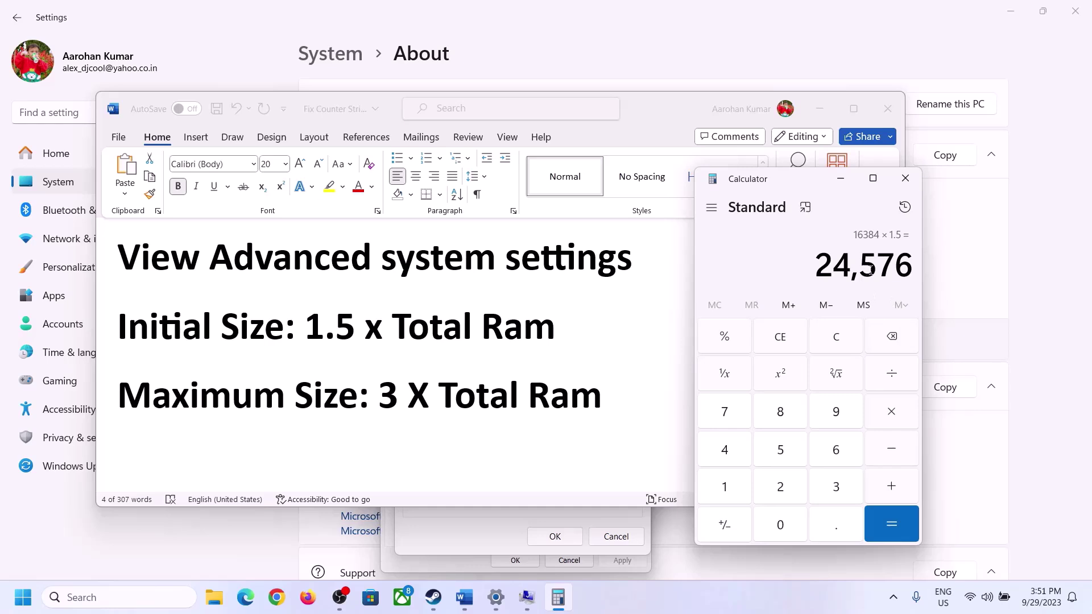
Step: Set the initial size of drive C:'s custom paging file to 24576 MB
left_click(481, 531)
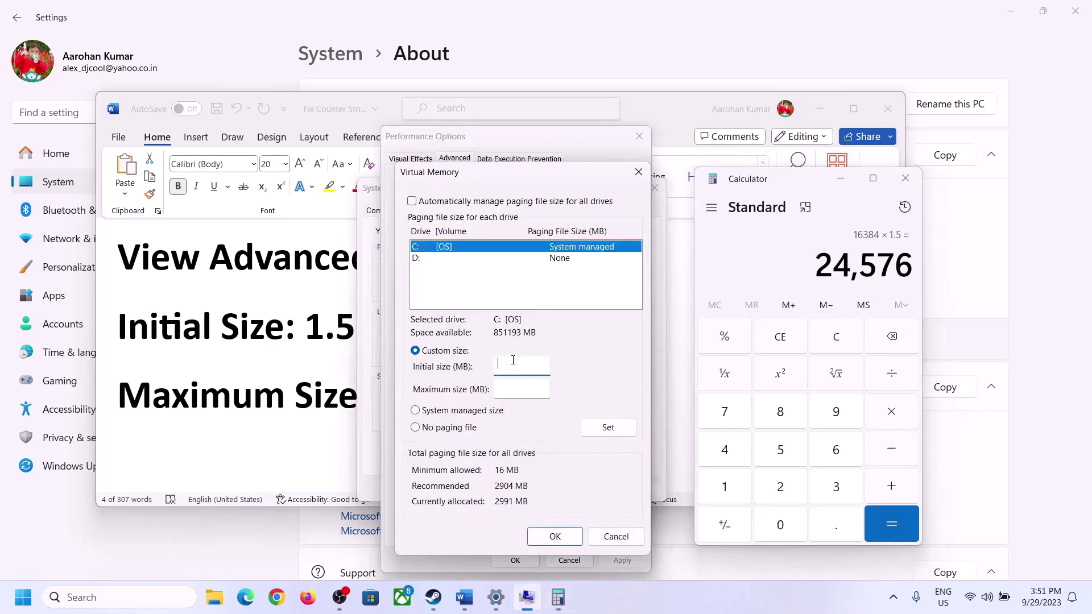
type("24576")
left_click(547, 389)
Step: Check the guide's maximum size formula, clear the Calculator, and look at the installed RAM on the System About page again
left_click(314, 402)
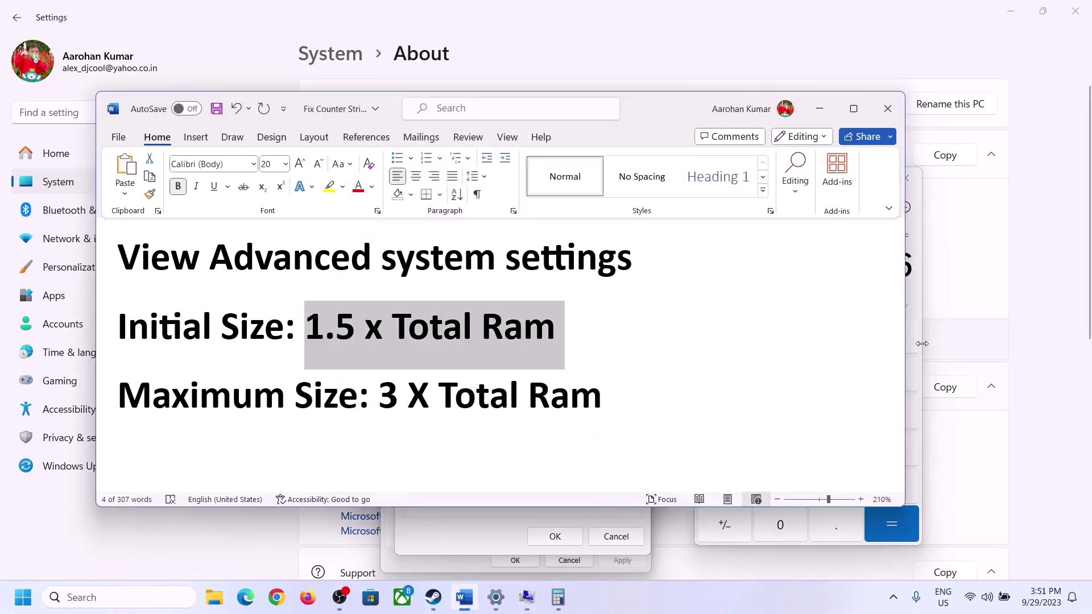
left_click(917, 294)
left_click(846, 337)
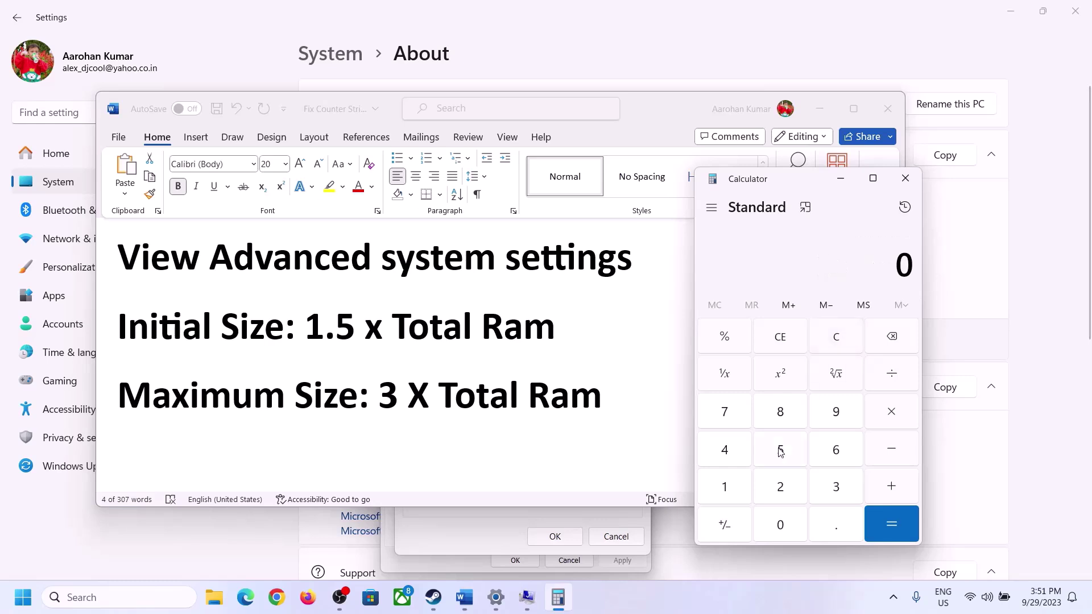
left_click(496, 598)
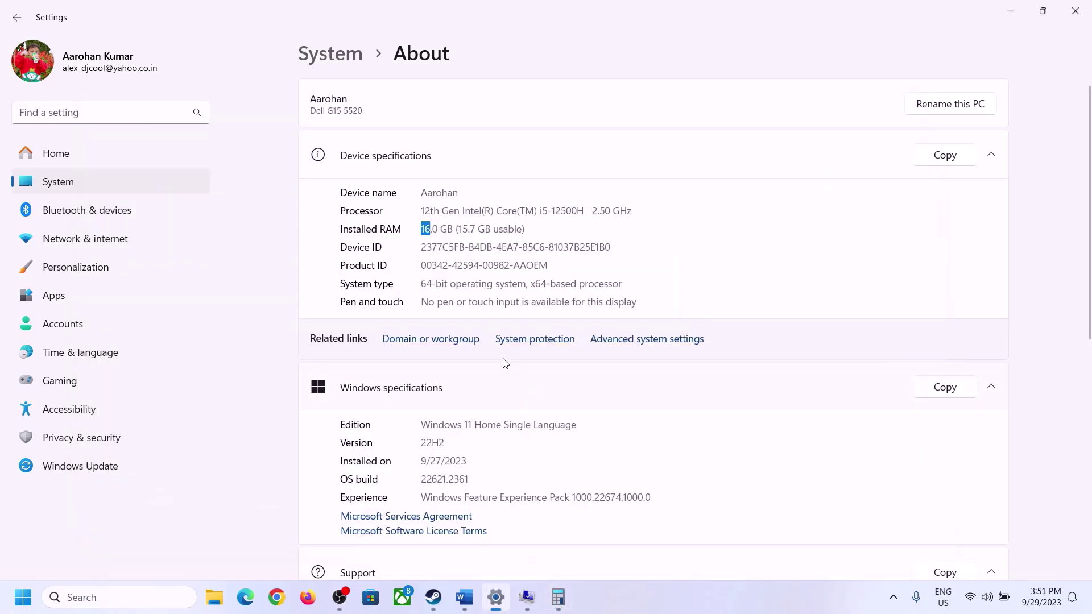
left_click(558, 598)
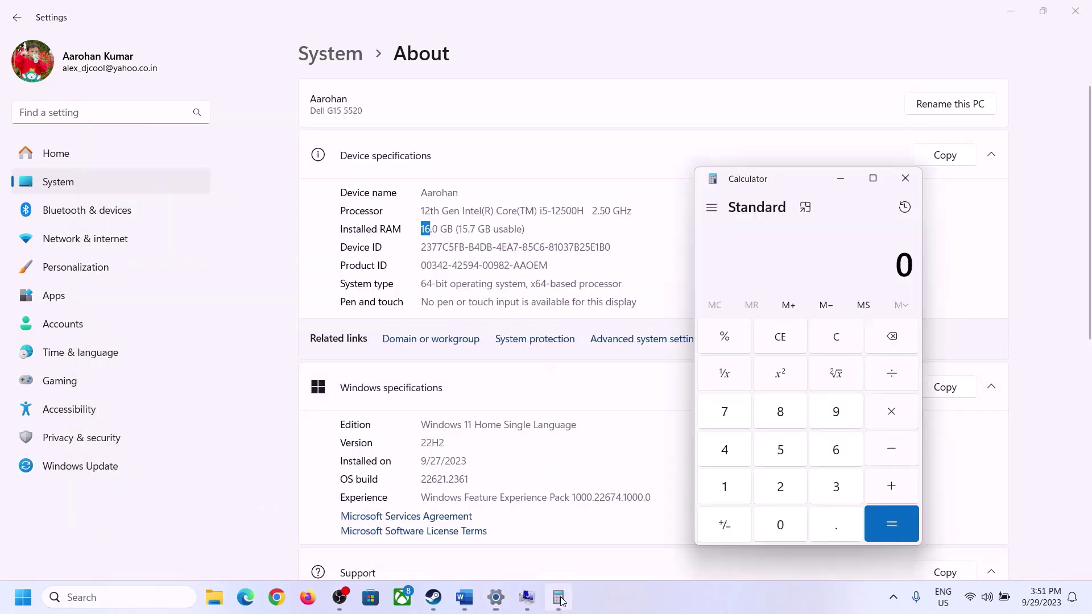
Step: Calculate 16 × 1024 again as the base for the maximum paging file size
left_click(734, 484)
left_click(832, 451)
left_click(888, 413)
left_click(733, 483)
left_click(777, 524)
left_click(777, 483)
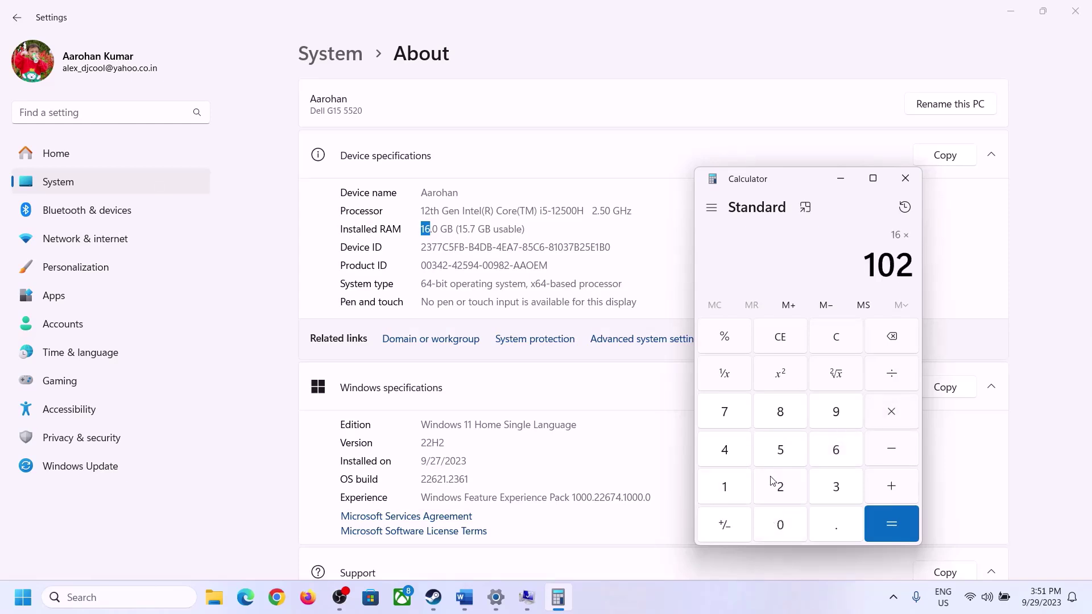
left_click(724, 451)
left_click(877, 534)
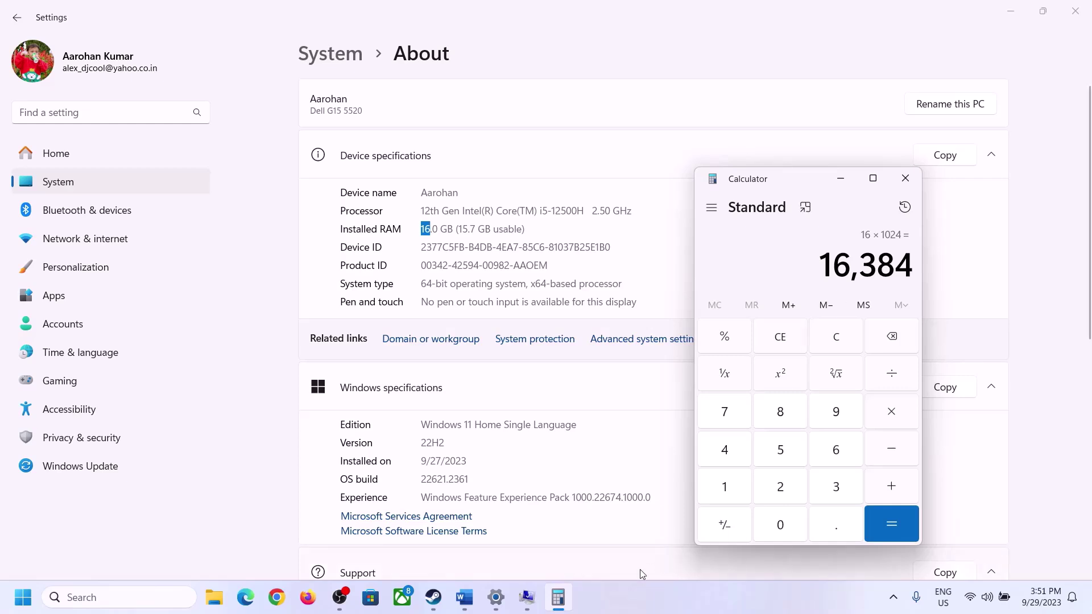
Step: Check the guide's maximum size formula and multiply 16384 by 3 in Calculator to get the maximum paging file size
left_click(465, 597)
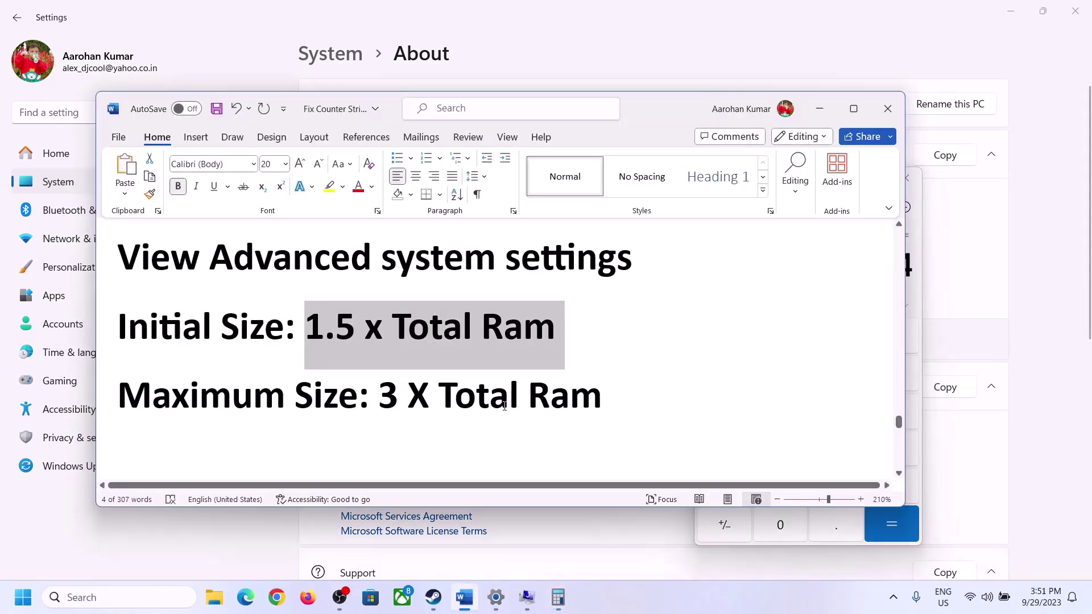
left_click(558, 597)
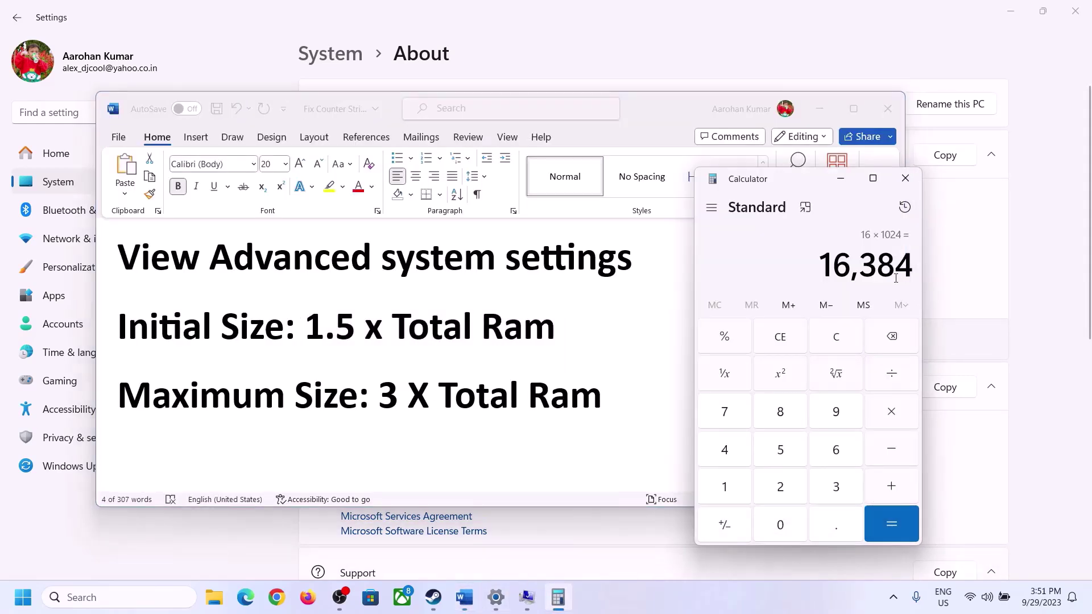
left_click(893, 414)
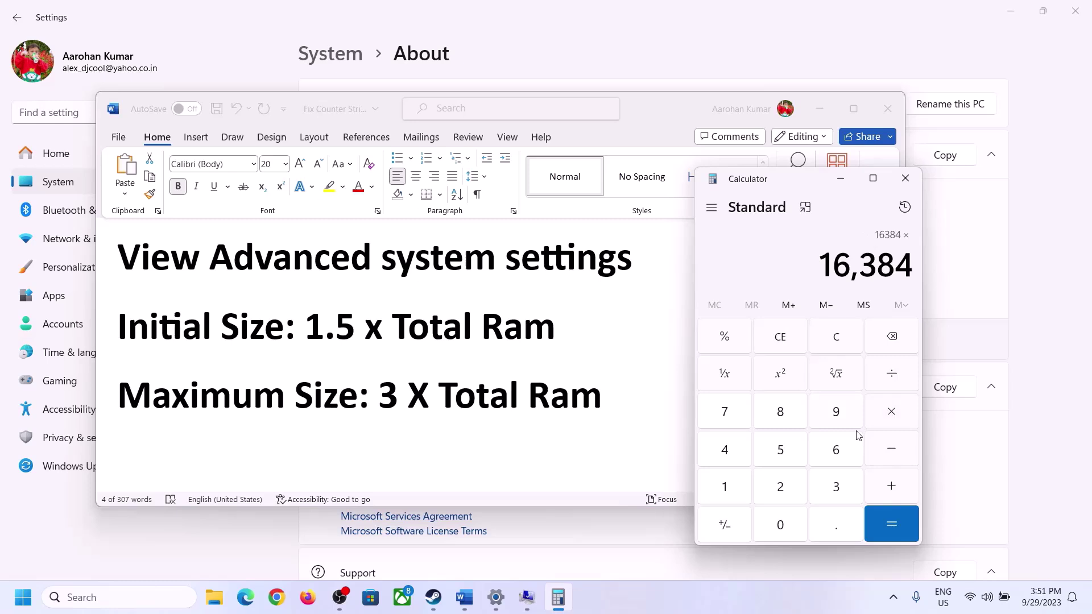
left_click(822, 489)
left_click(900, 523)
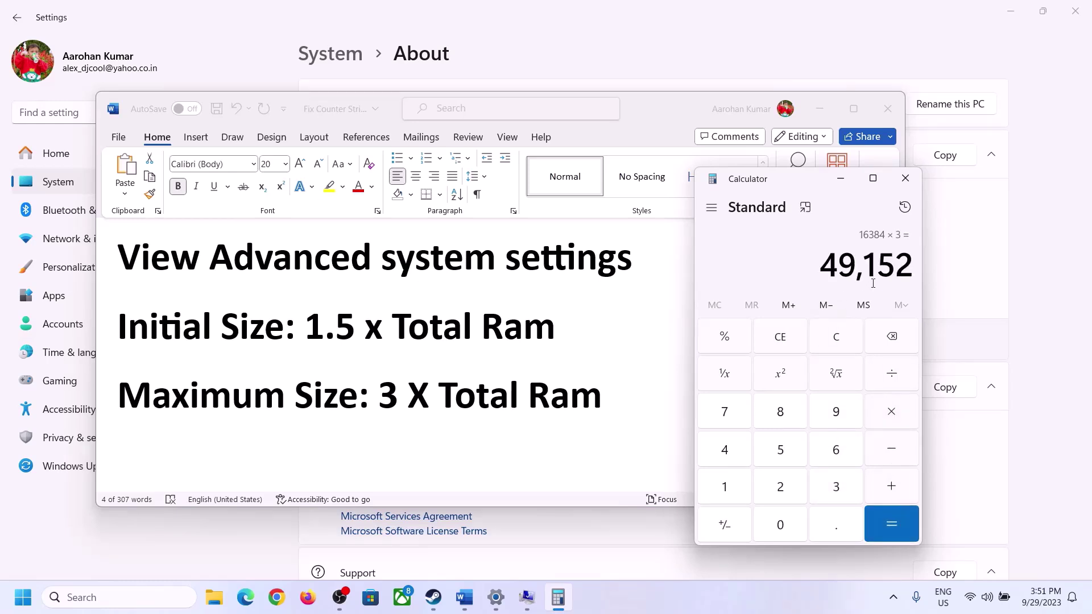
Step: Set the maximum size of drive C:'s custom paging file to 49152 MB, apply it and confirm the Virtual Memory settings
left_click(526, 598)
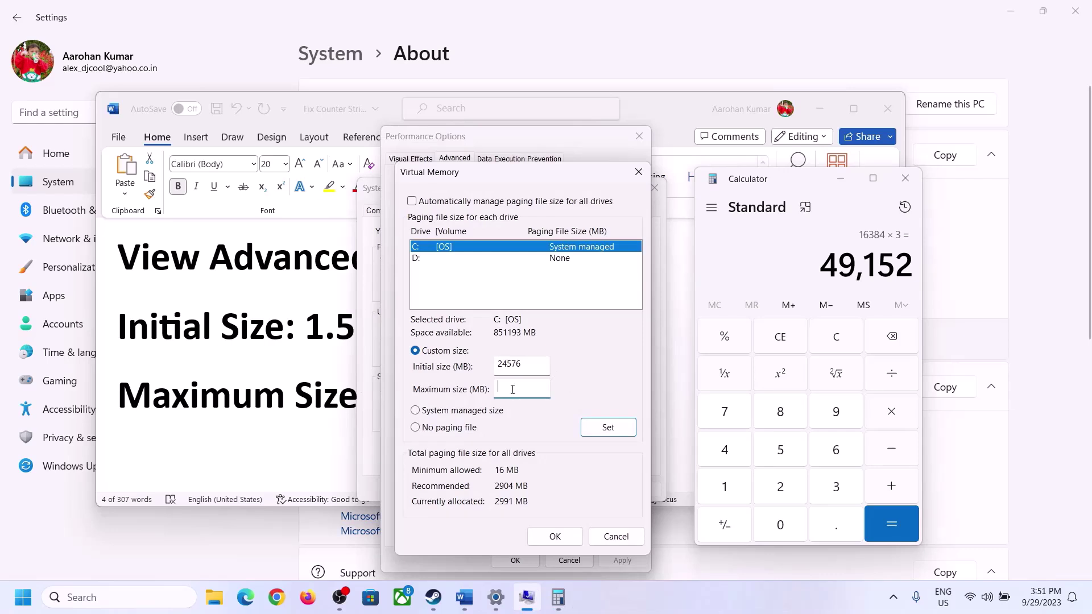
type("49152")
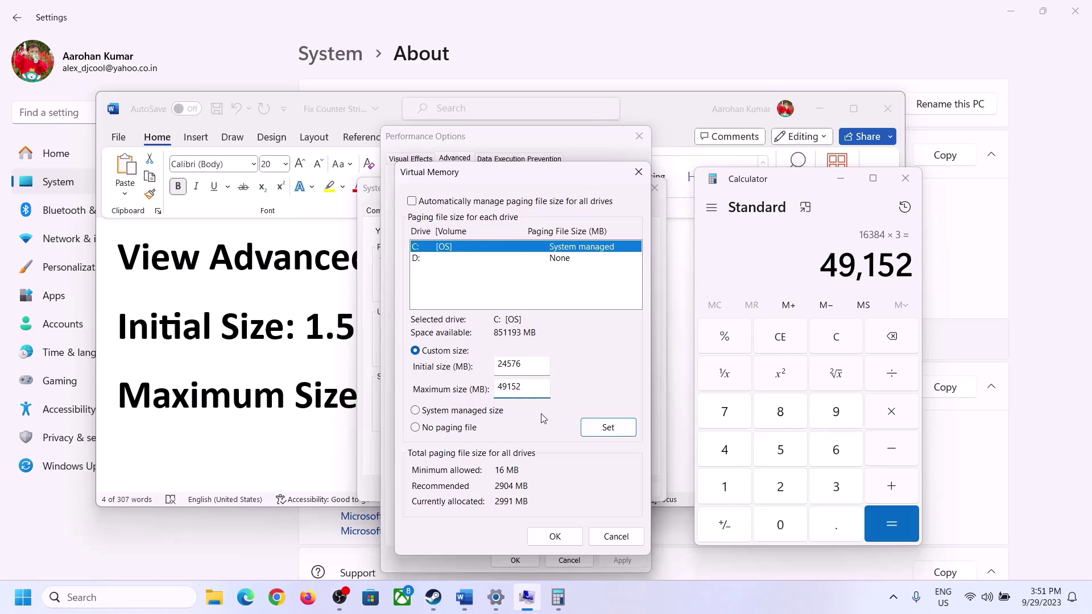
left_click(608, 428)
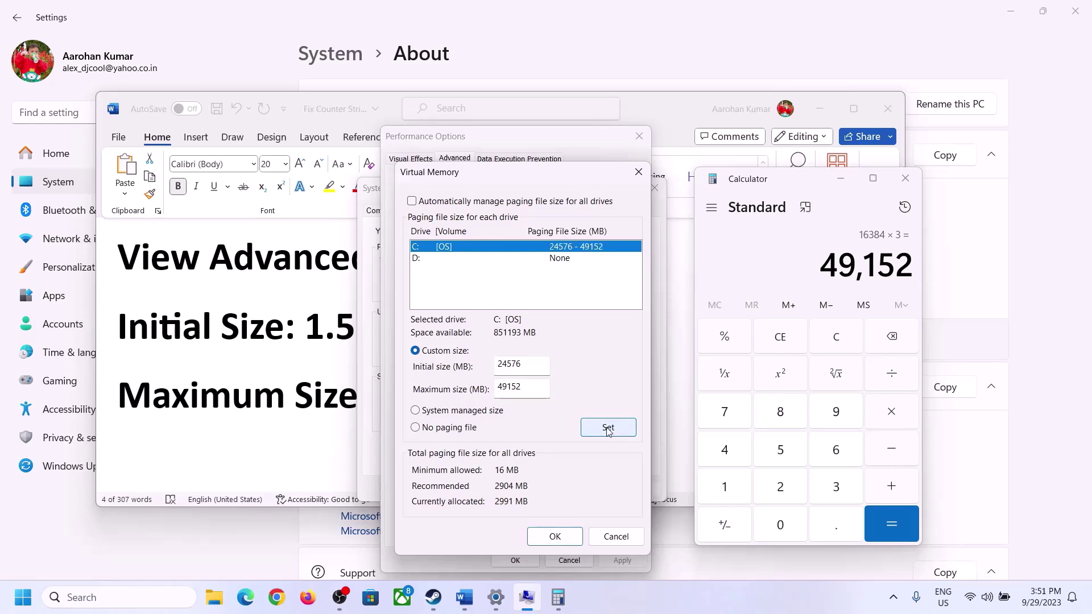
left_click(557, 536)
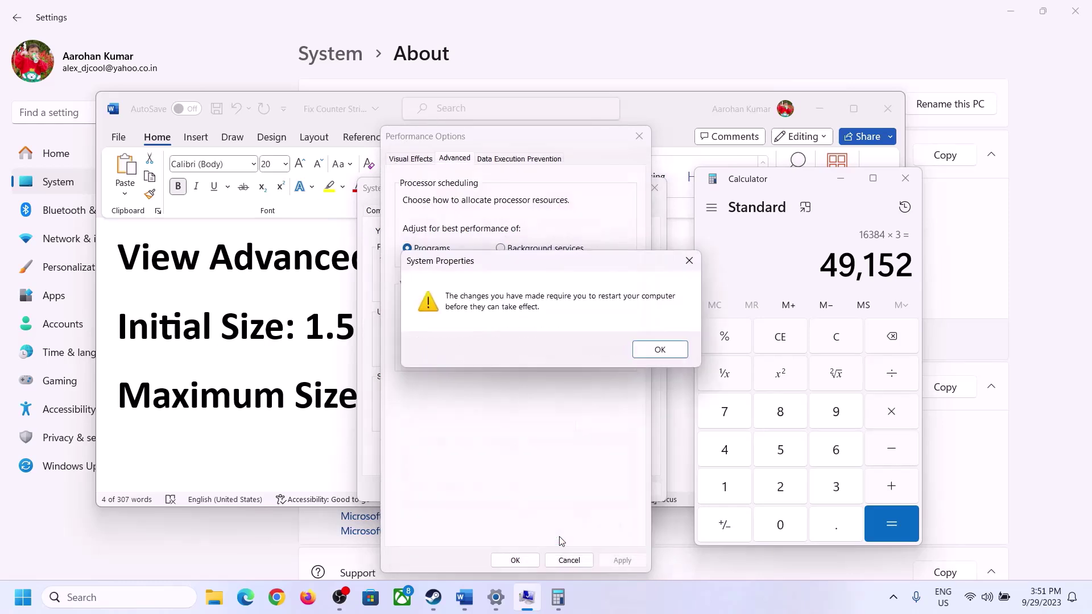
left_click(676, 351)
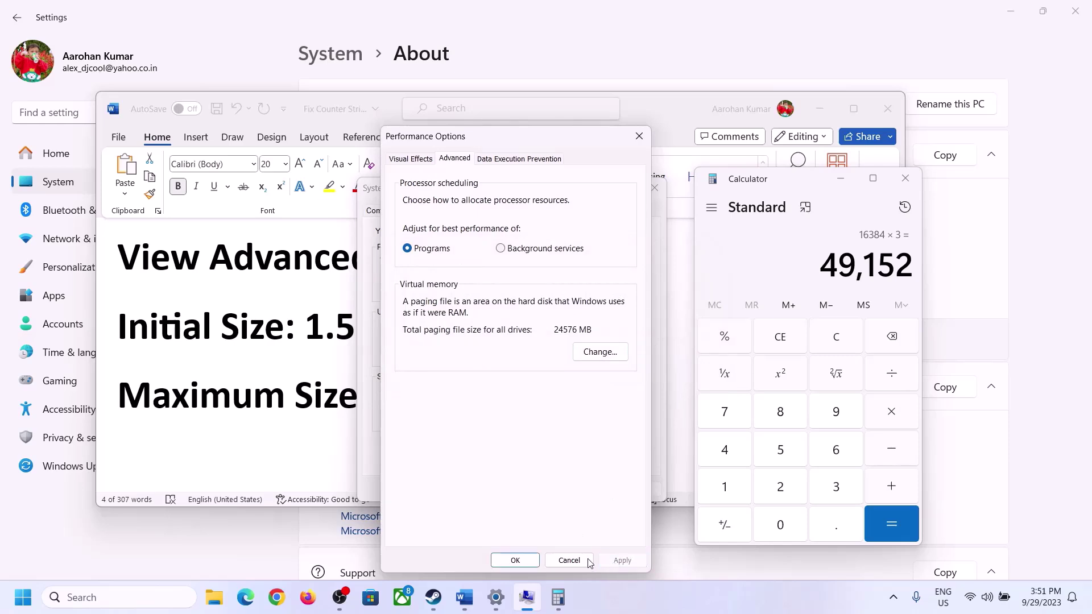
Step: Confirm the Performance Options and System Properties dialogs, and dismiss the restart prompt without restarting
left_click(516, 560)
left_click(517, 488)
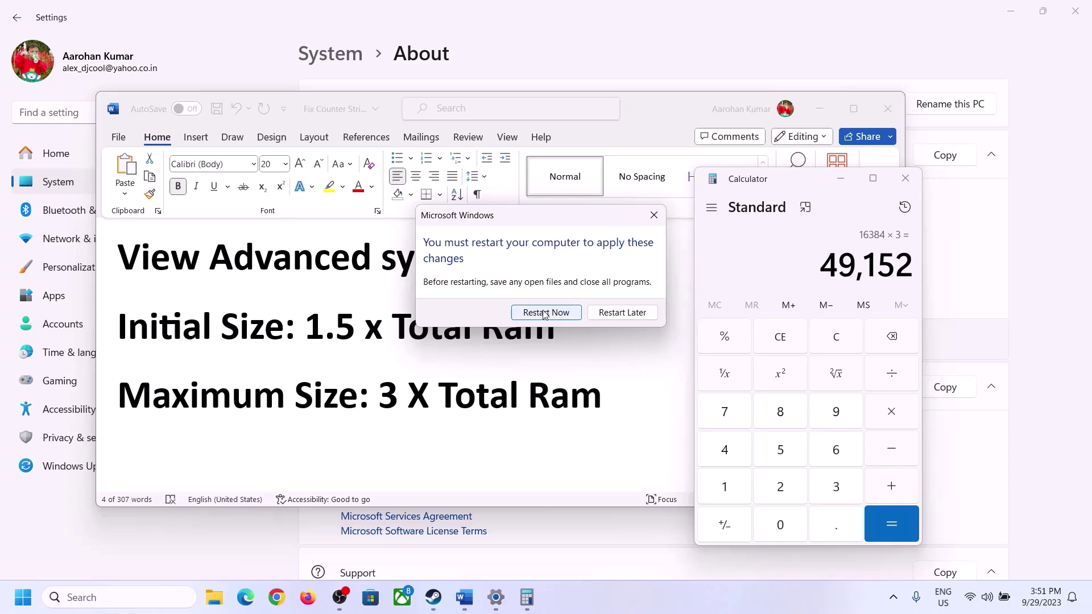
left_click(654, 215)
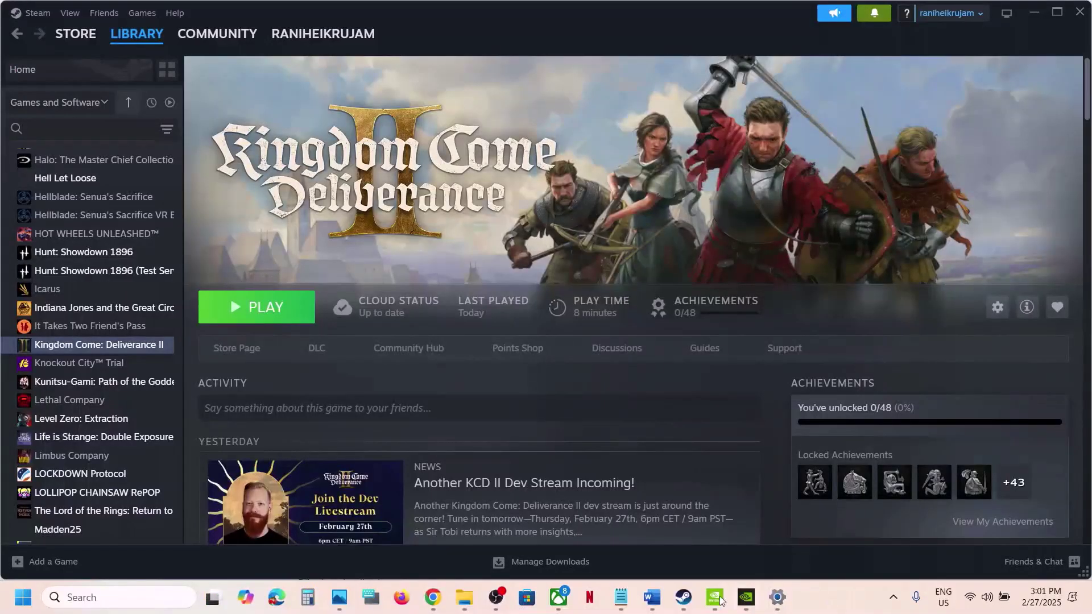
Step: Read Step 21 on updating the BIOS in the Word guide and check the laptop's battery charge level
left_click(652, 598)
scroll(431, 380, "down", 3)
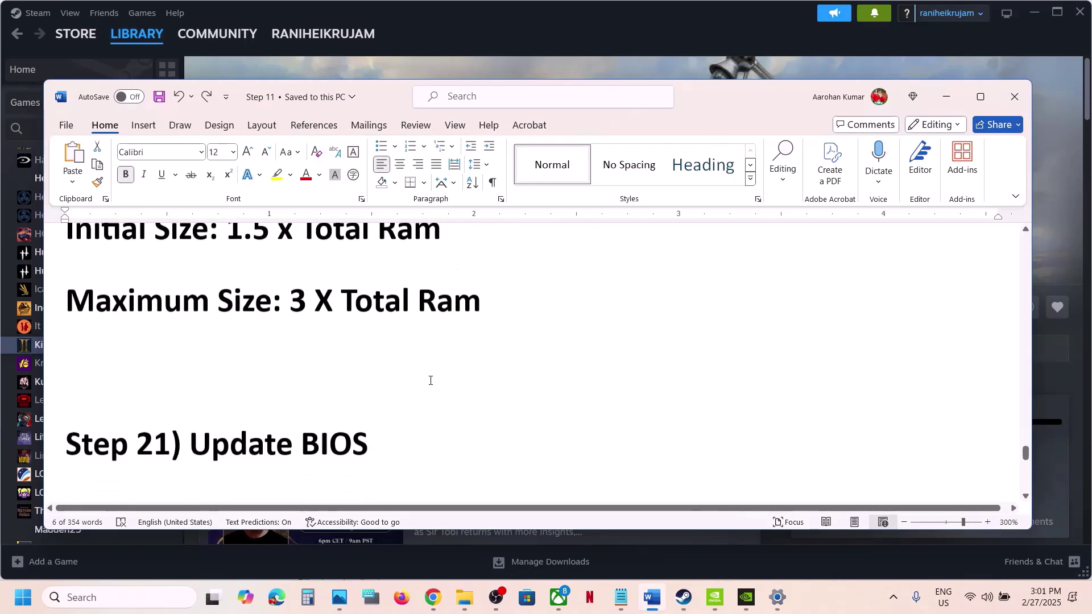
left_click_drag(199, 417, 399, 393)
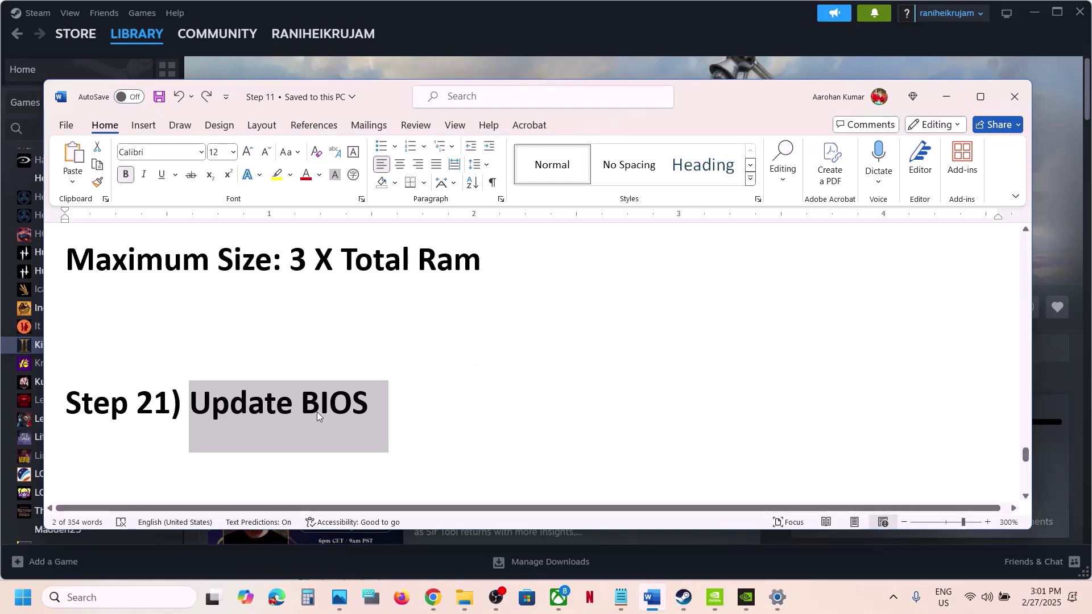
left_click(1003, 598)
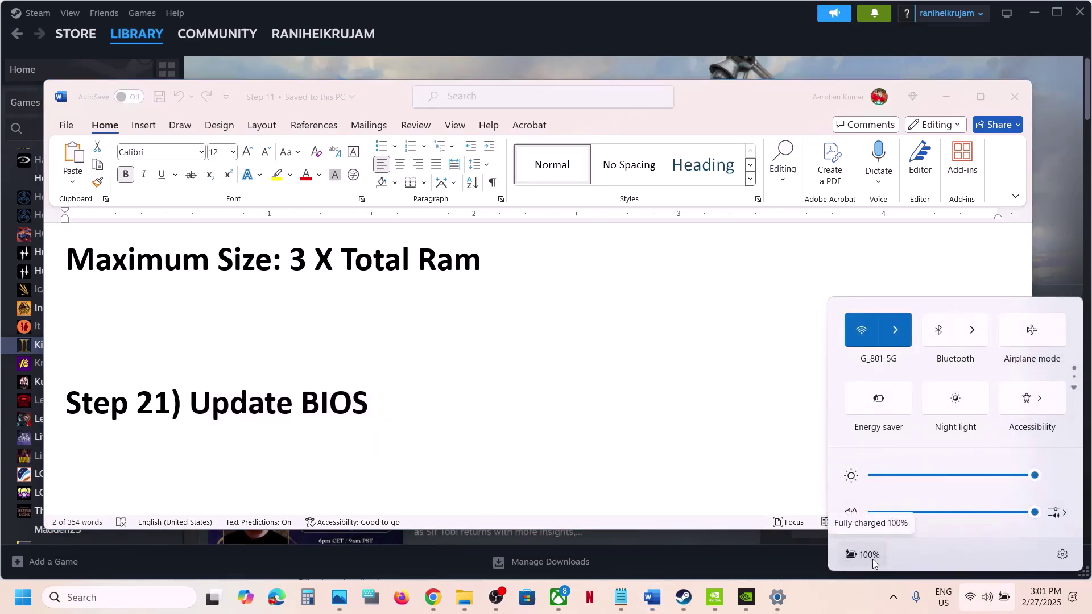
left_click(855, 611)
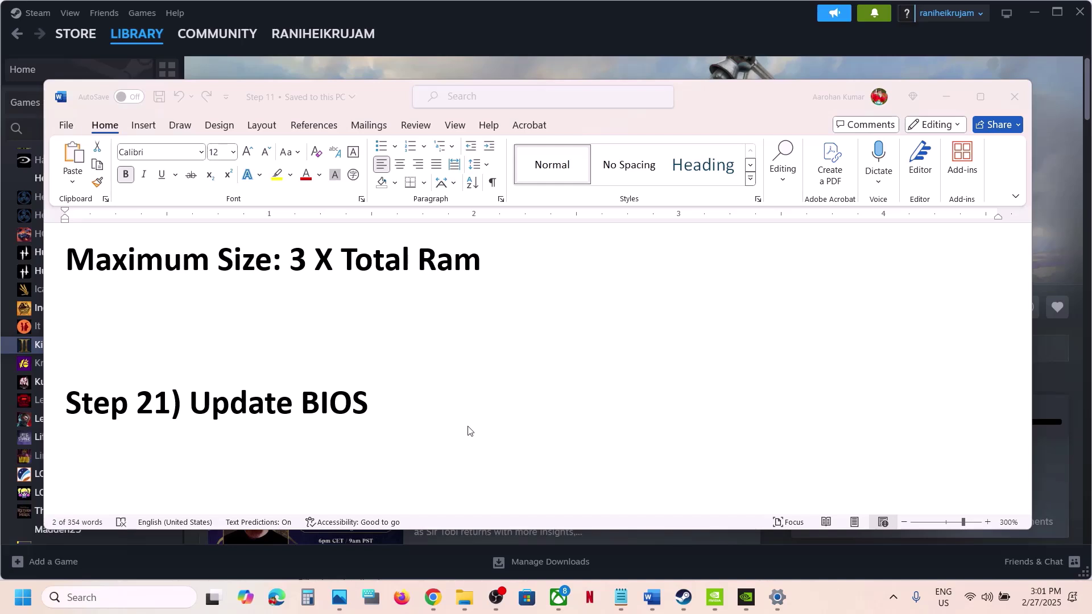
Step: Read the guide's Step 22 on turning off DLSS, switching to windowed mode and lowering the video settings and graphics preset
scroll(469, 431, "down", 4)
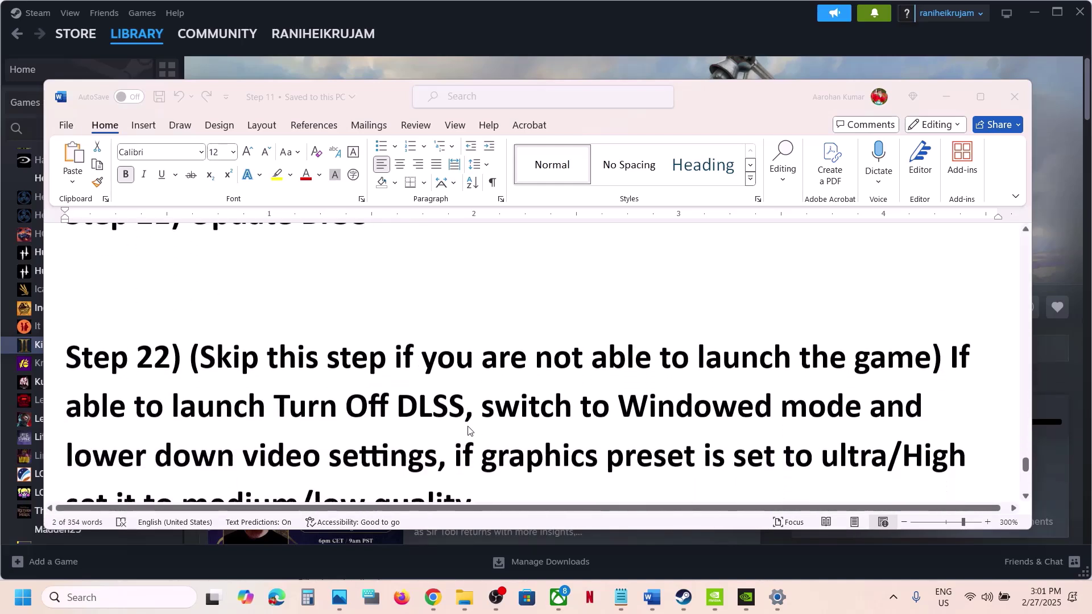
left_click(206, 355)
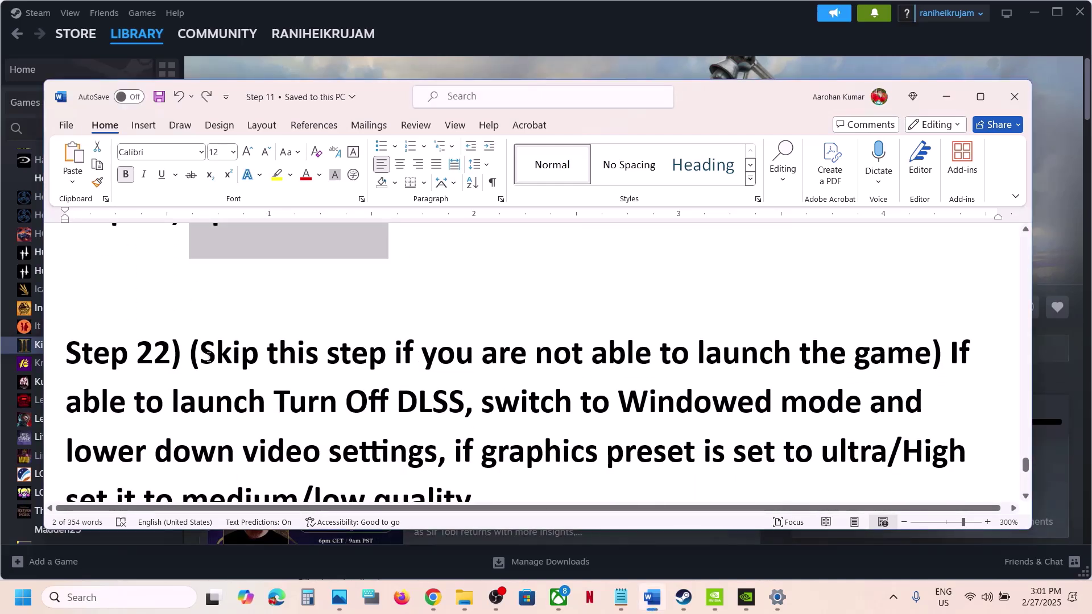
left_click_drag(208, 357, 932, 357)
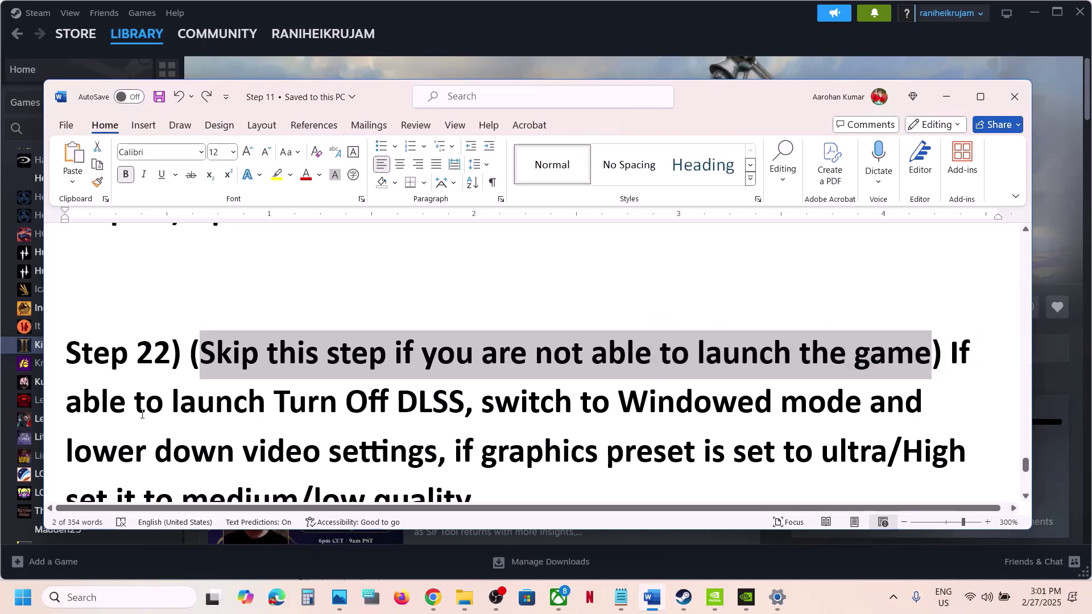
left_click_drag(142, 414, 390, 404)
left_click(278, 403)
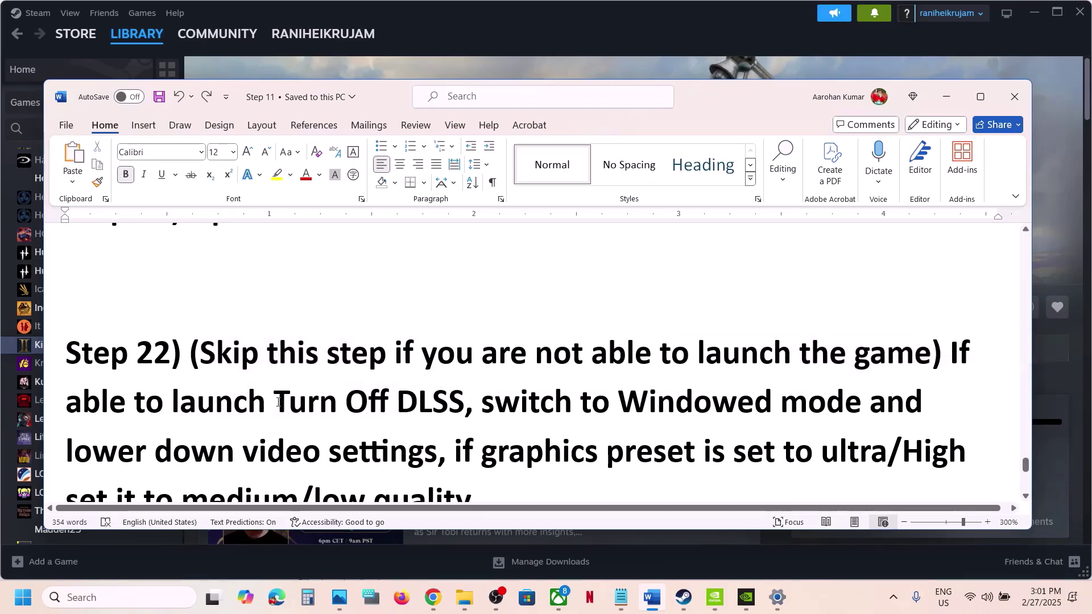
left_click_drag(277, 402, 464, 404)
scroll(442, 401, "down", 2)
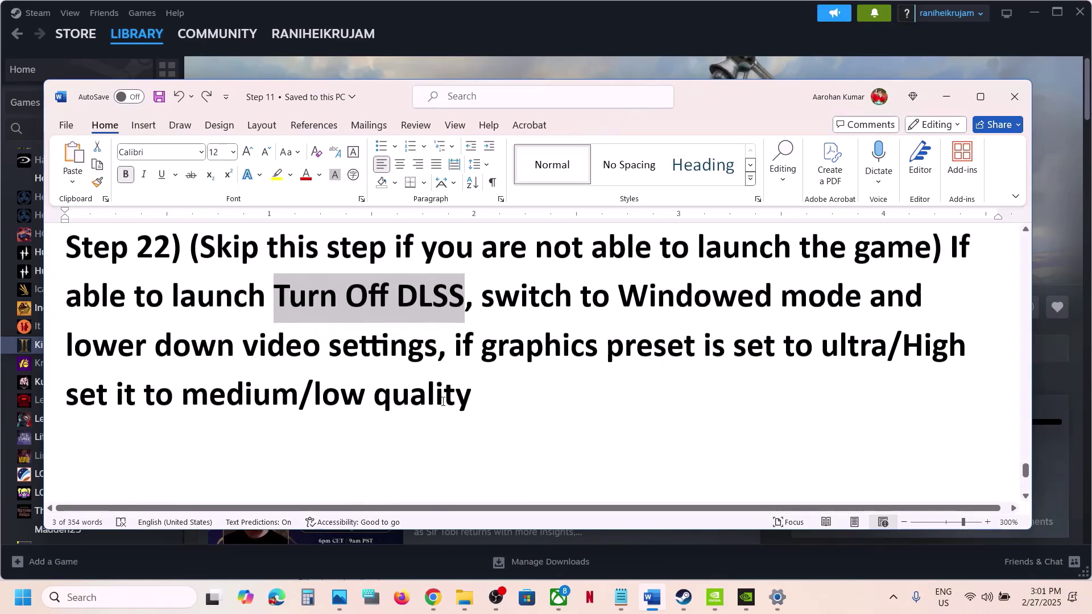
scroll(415, 362, "up", 1)
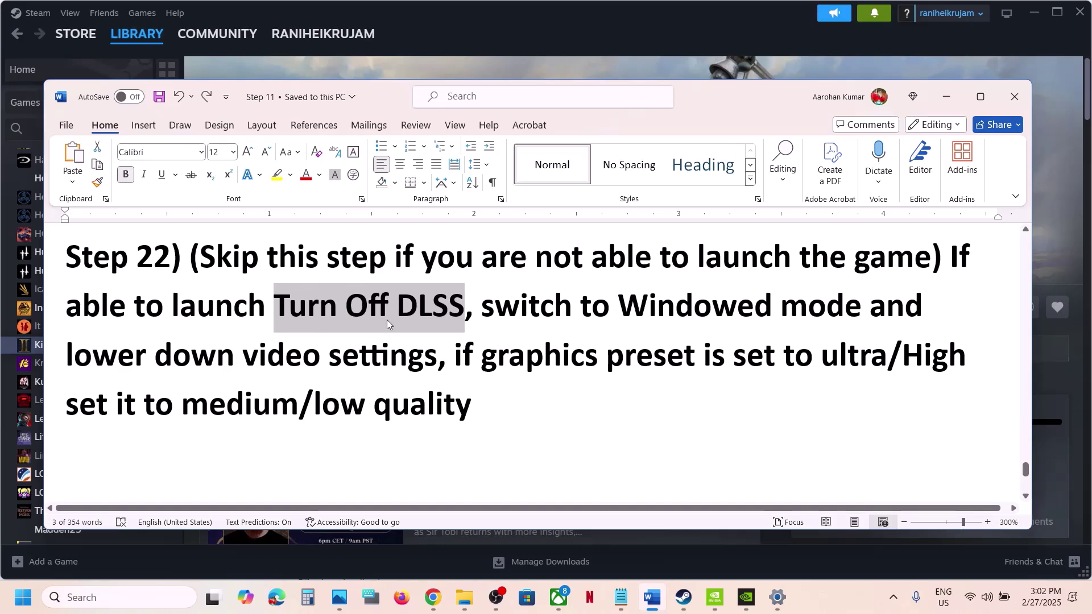
left_click_drag(481, 307, 407, 343)
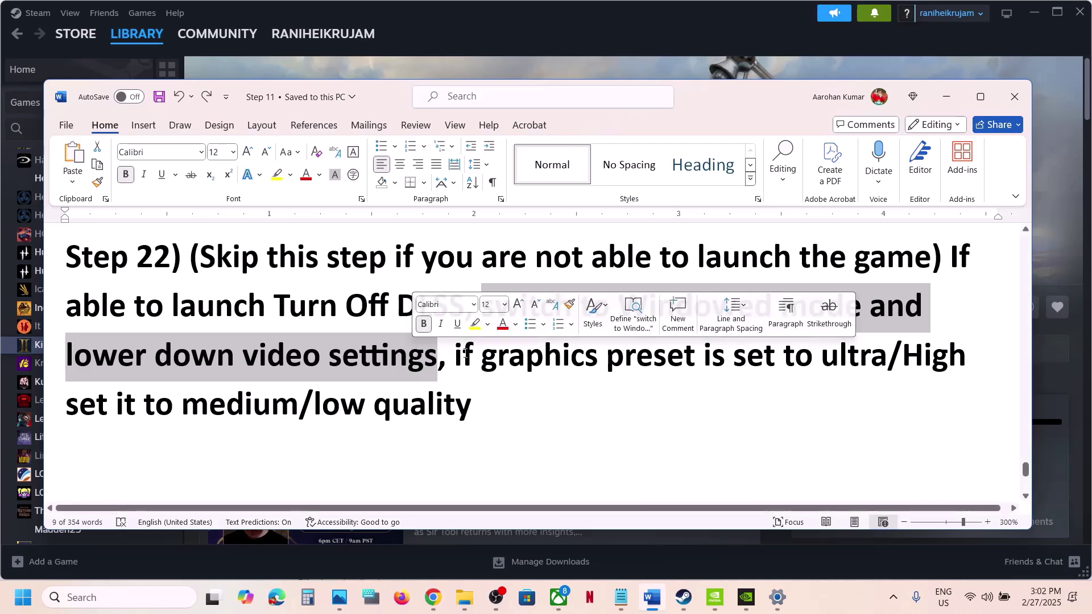
left_click_drag(455, 357, 686, 358)
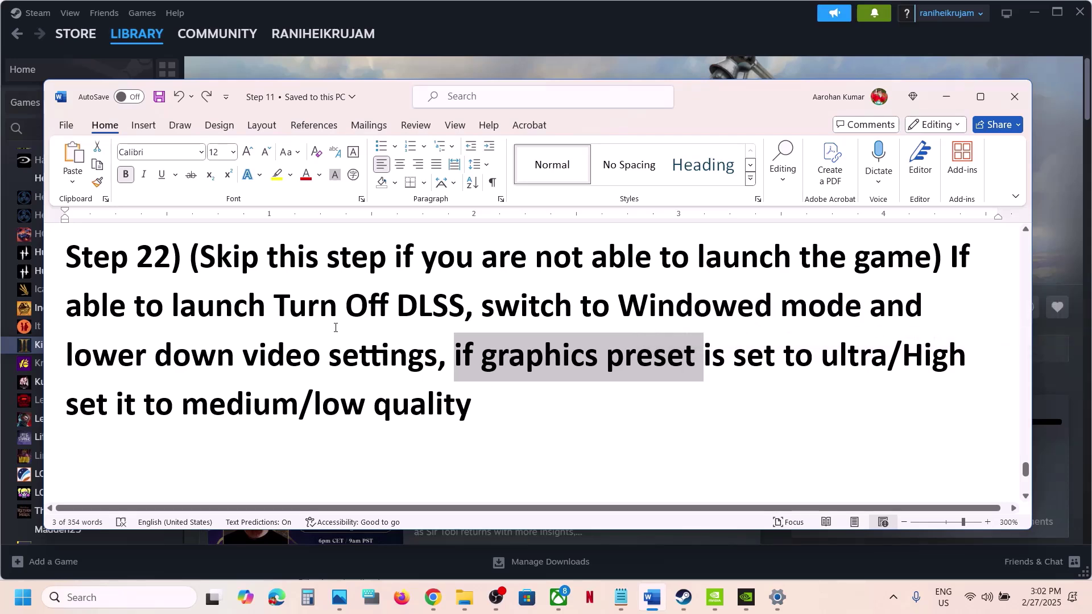
Step: Switch to Steam, launch Kingdom Come: Deliverance II and bring its game window to the front
left_click(422, 30)
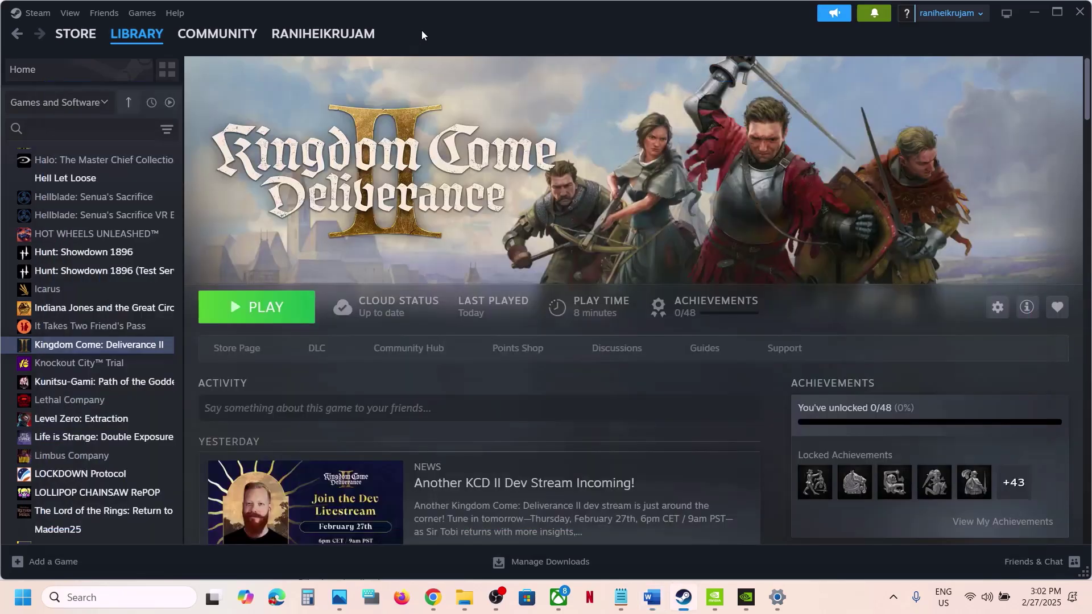
left_click(238, 307)
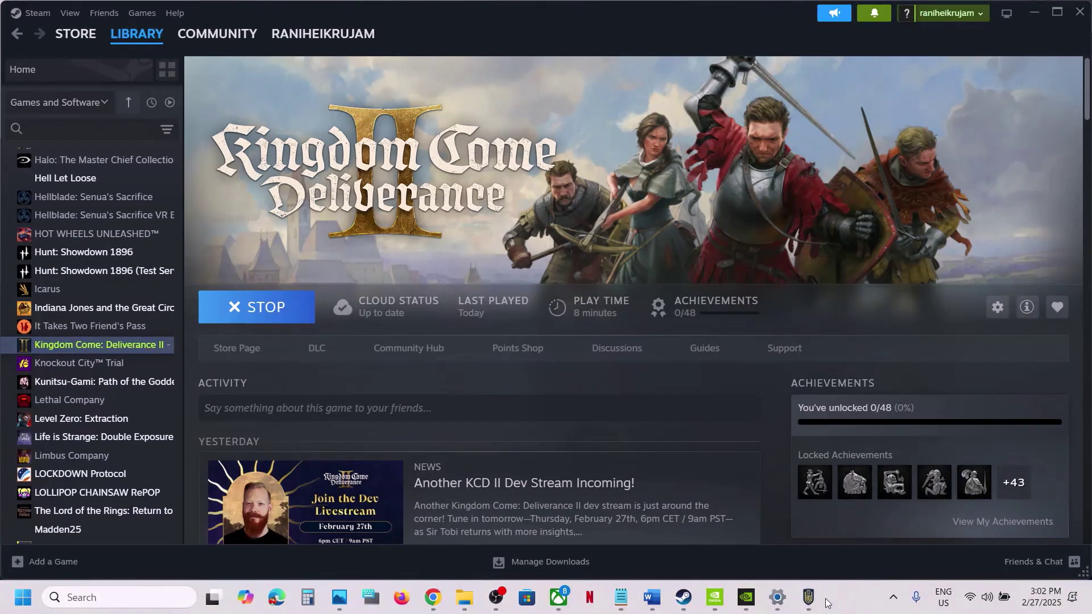
left_click(808, 597)
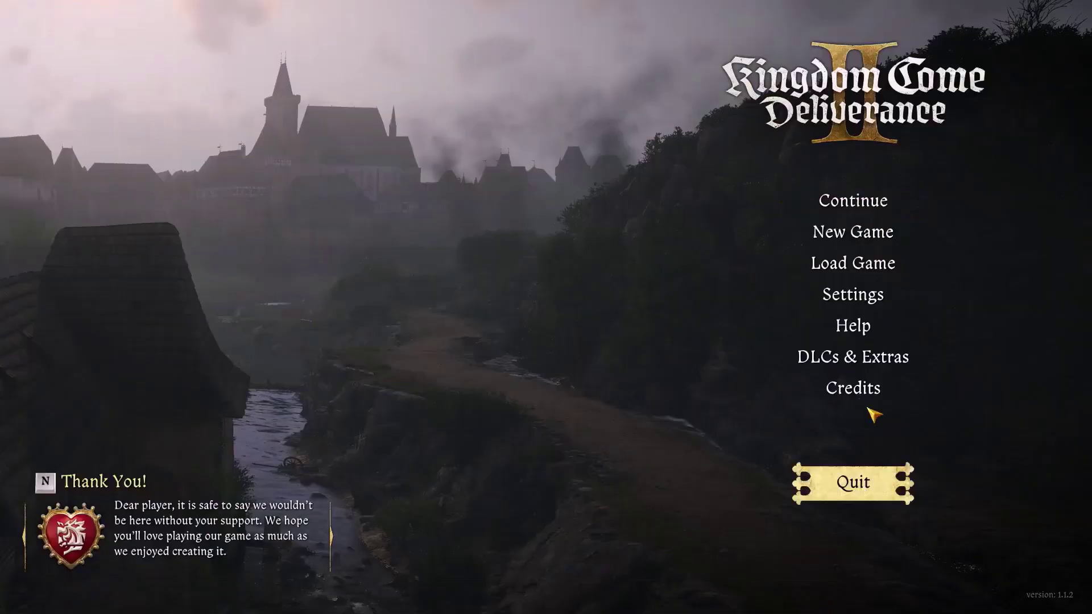
Step: Open the game's Graphics Settings and go to the Technology option under Resolution scaling
left_click(856, 304)
left_click(856, 273)
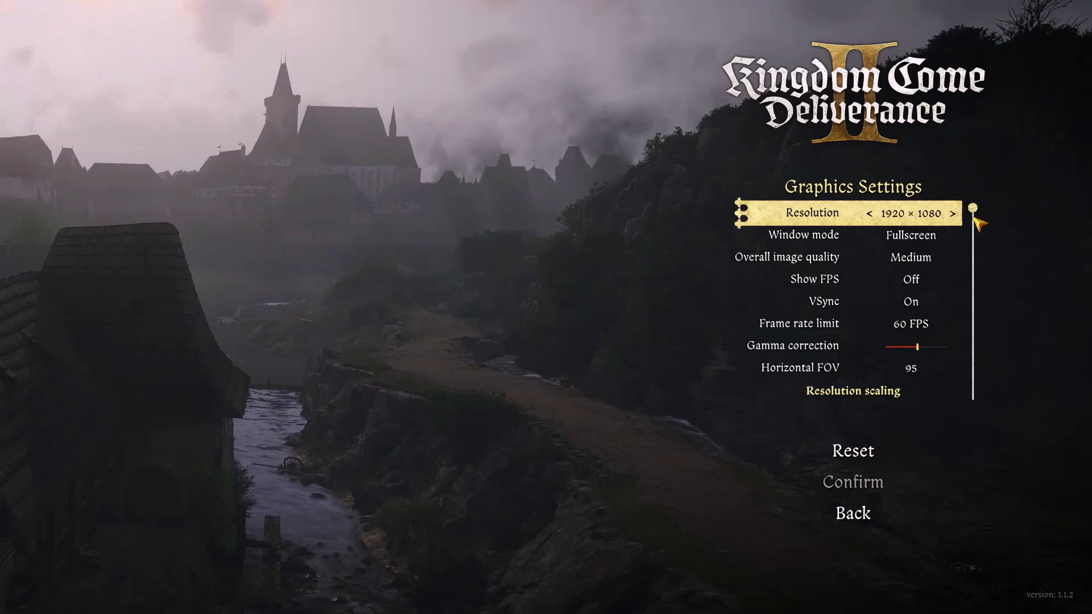
left_click_drag(975, 216, 972, 241)
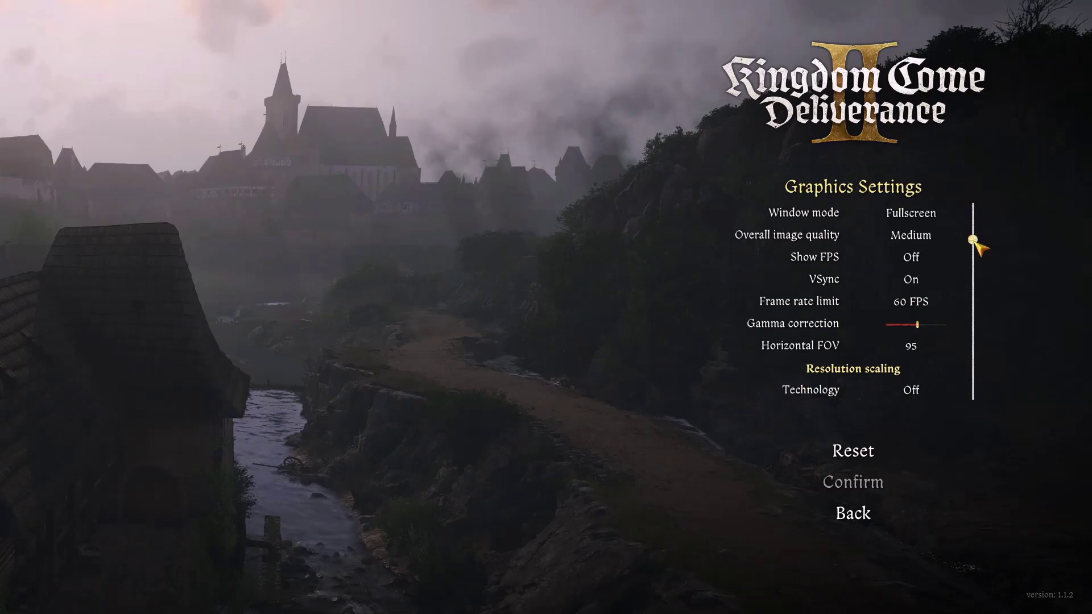